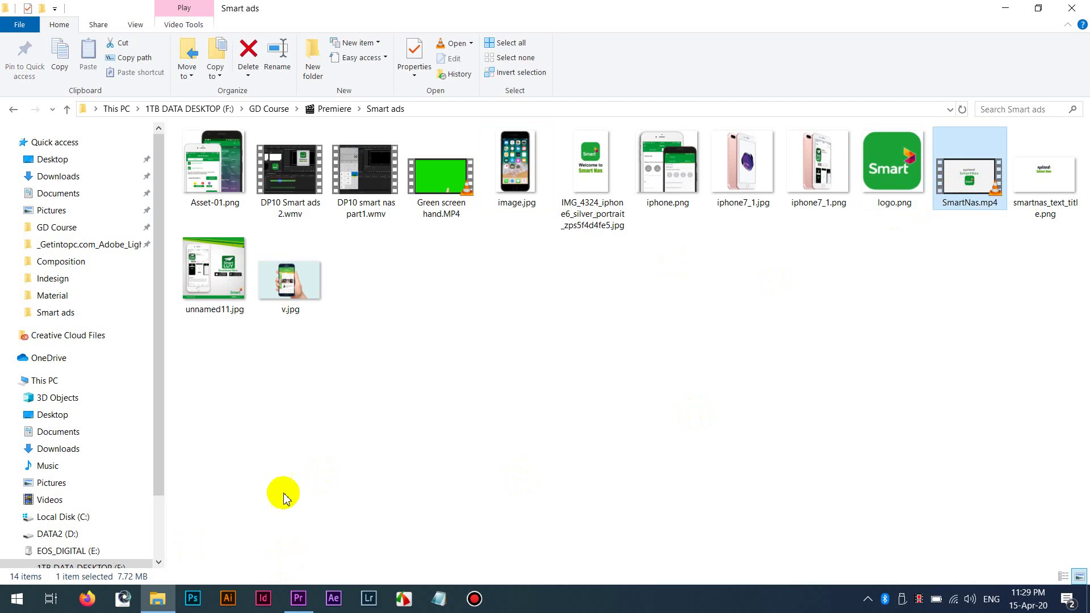
Play SmartNas.mp4 and examine the two-phone scene with its caption and the wipe that follows.
key("Return")
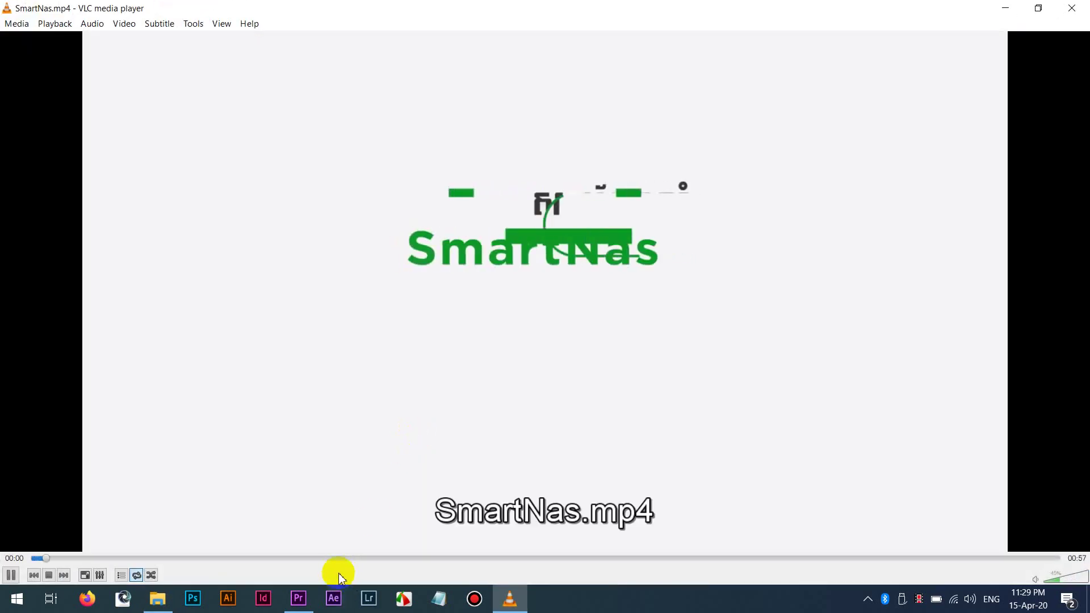
scroll(243, 545, "down", 1)
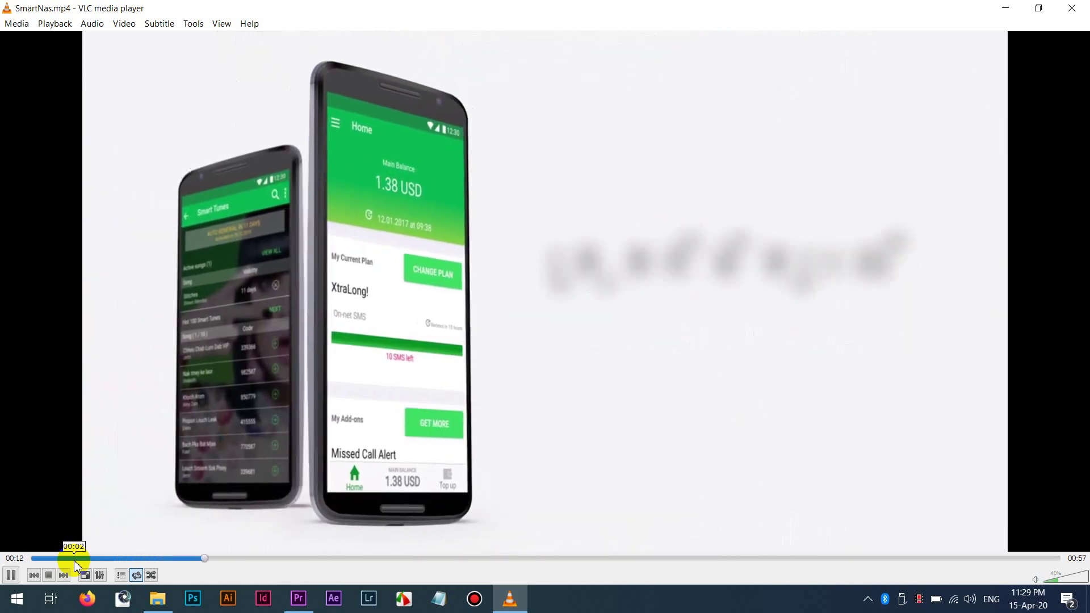
key("shift+Left")
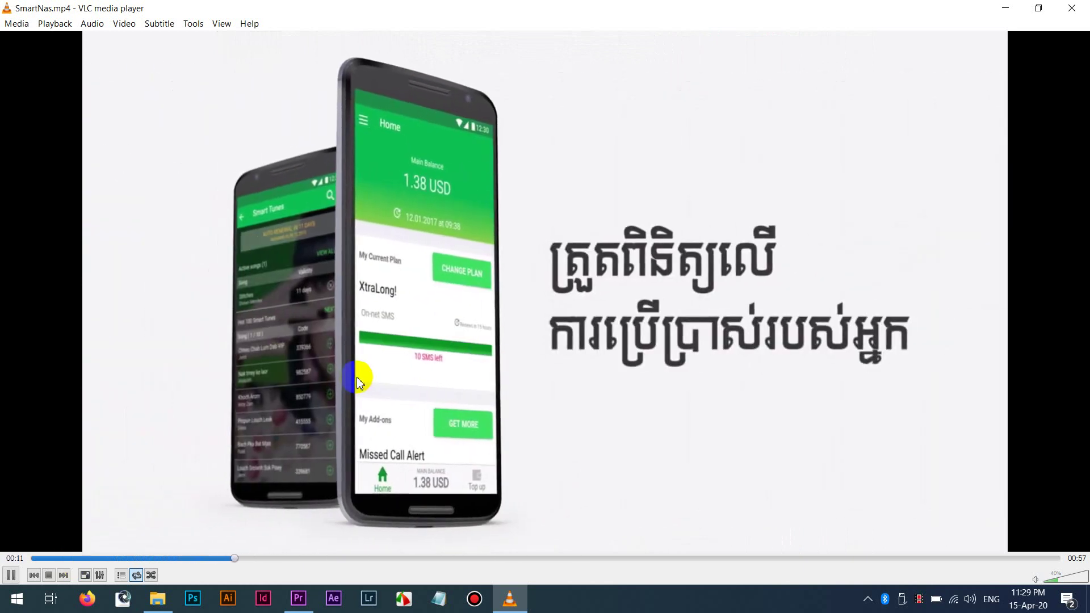
key("space")
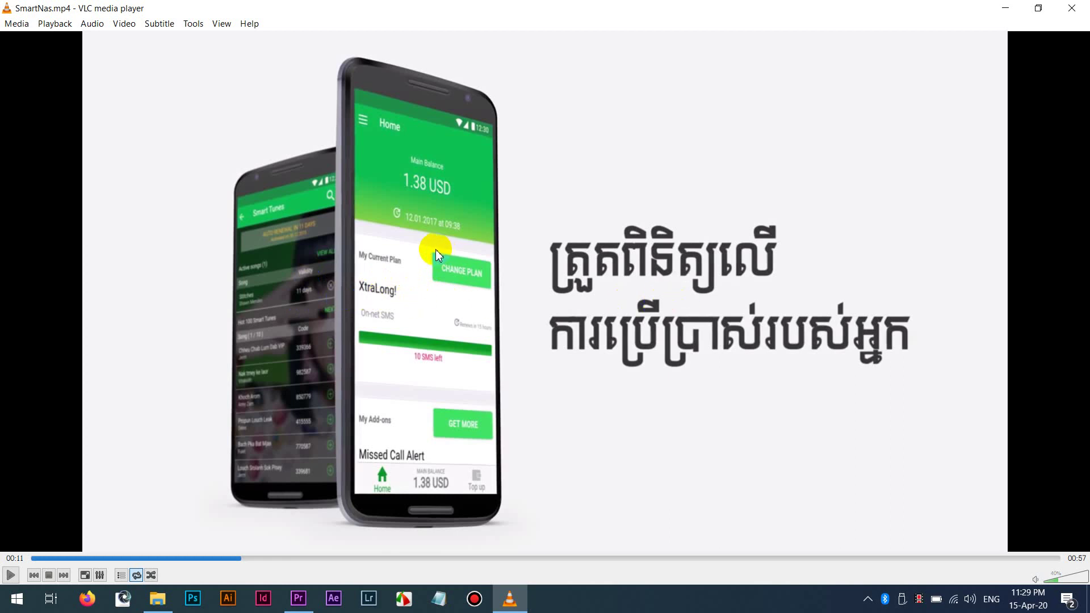
left_click(318, 266)
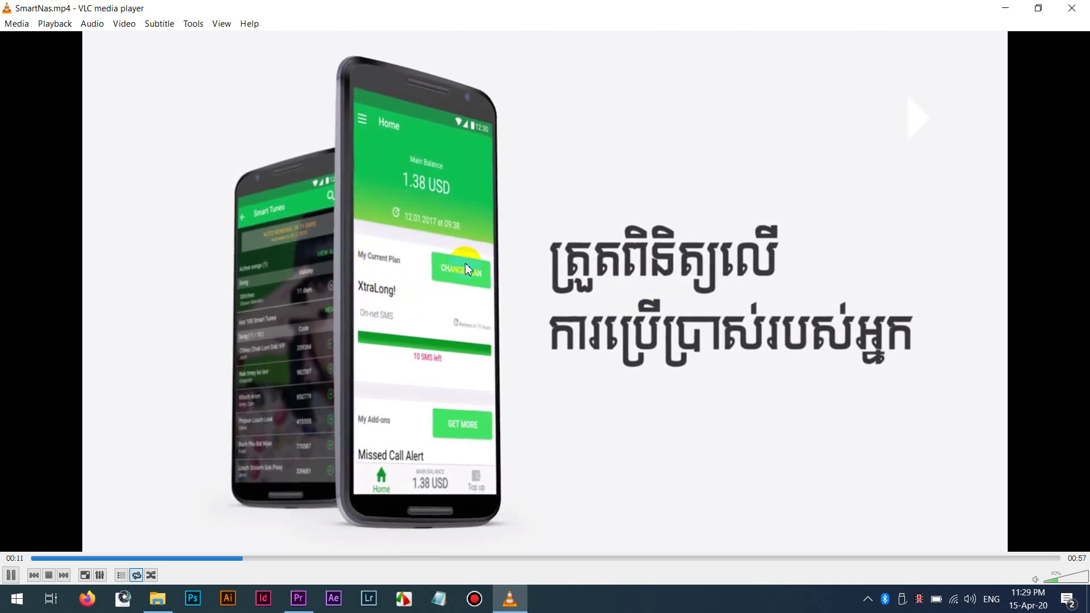
left_click(297, 264)
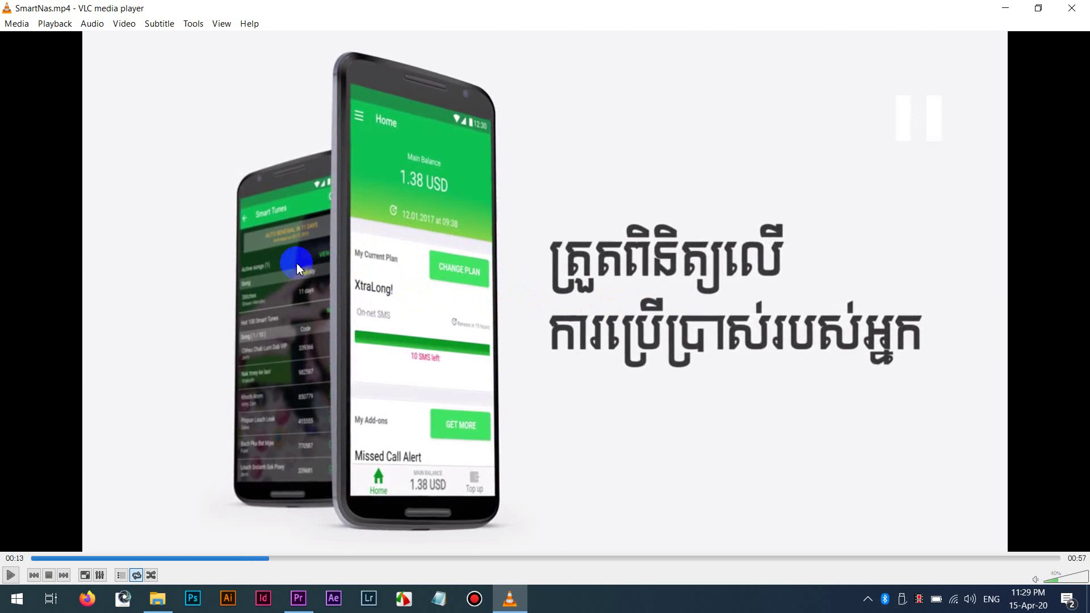
left_click(595, 280)
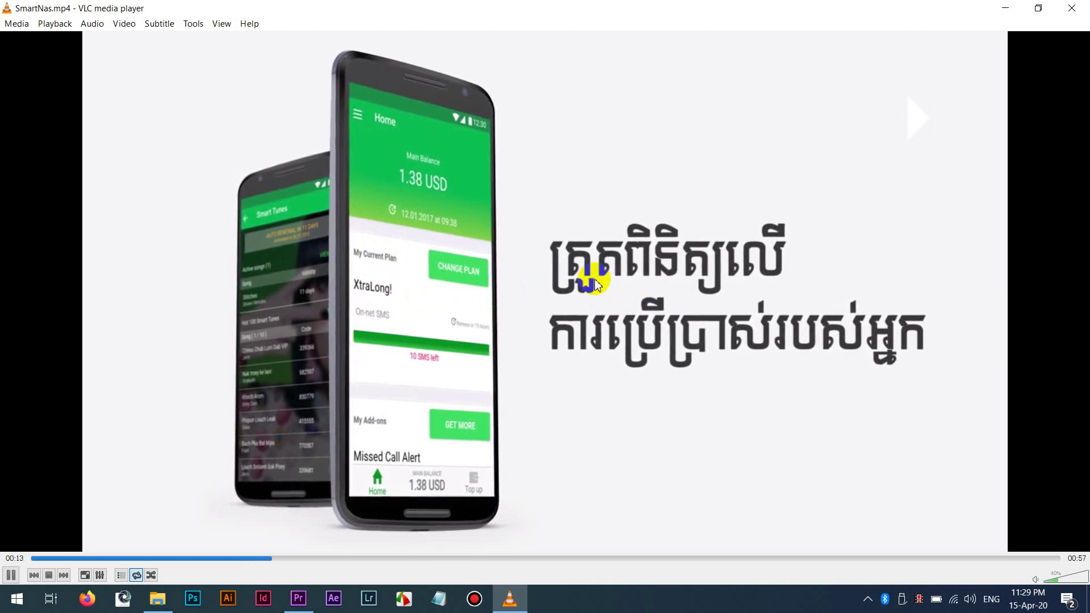
left_click(618, 302)
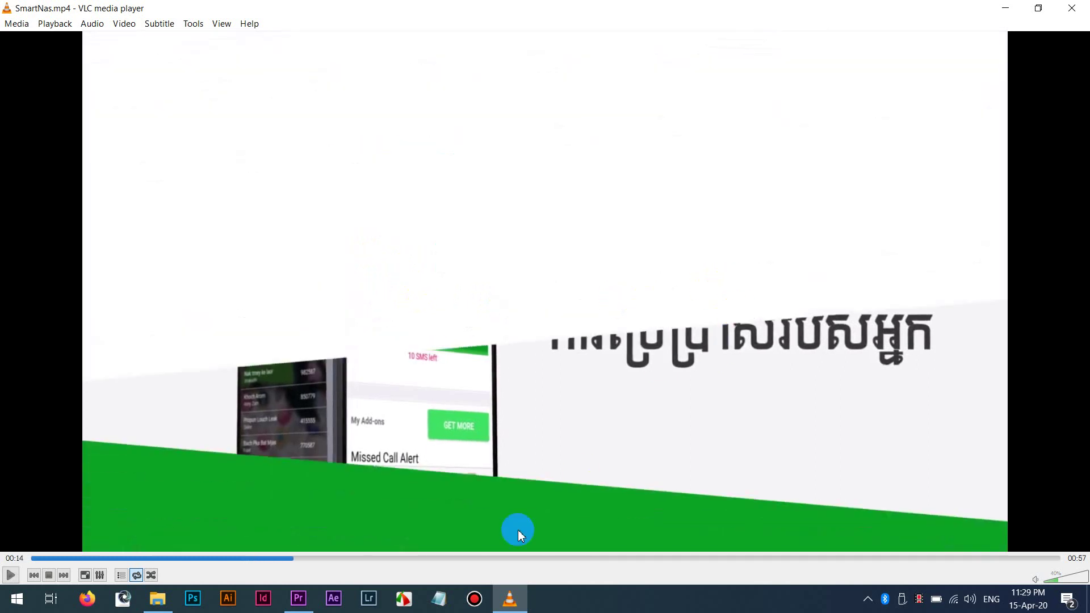
Switch to Premiere Pro and review the green wipe transition around 00:00:04:16 in Sequence 01.
left_click(298, 598)
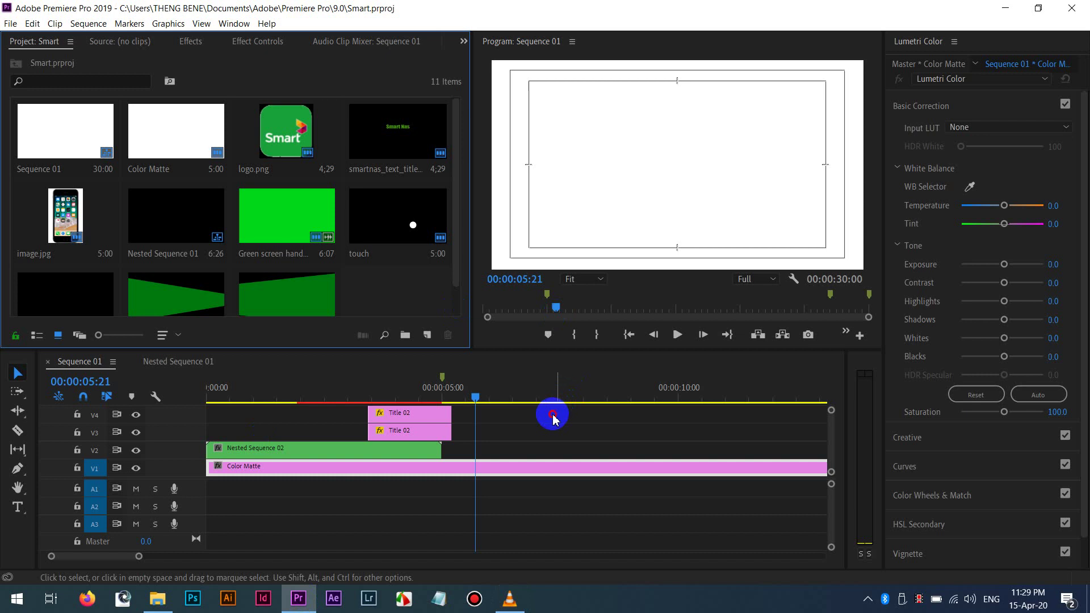
left_click(527, 414)
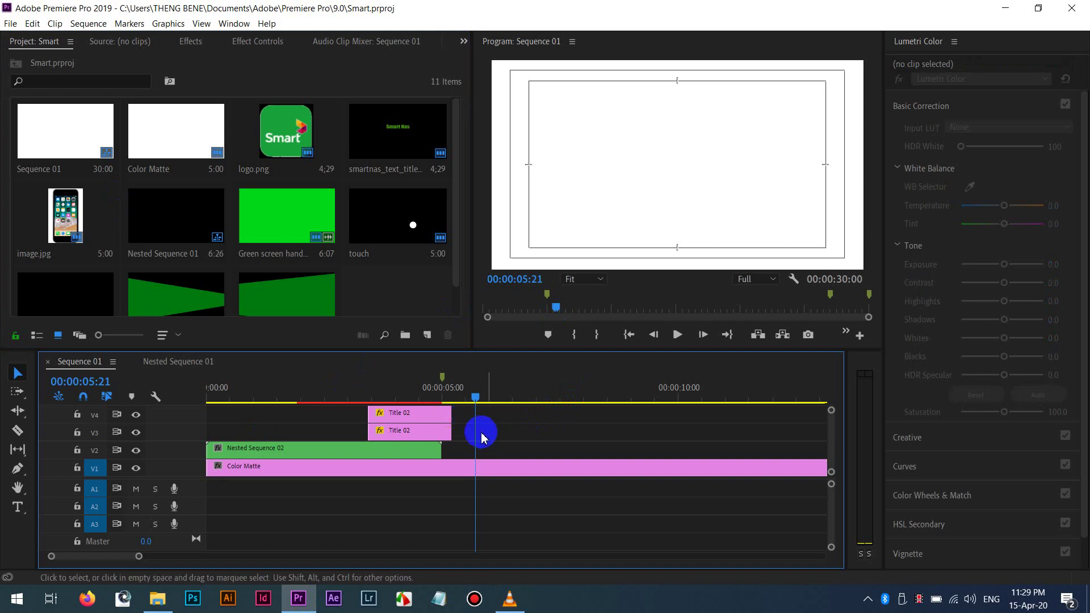
left_click_drag(466, 396, 427, 377)
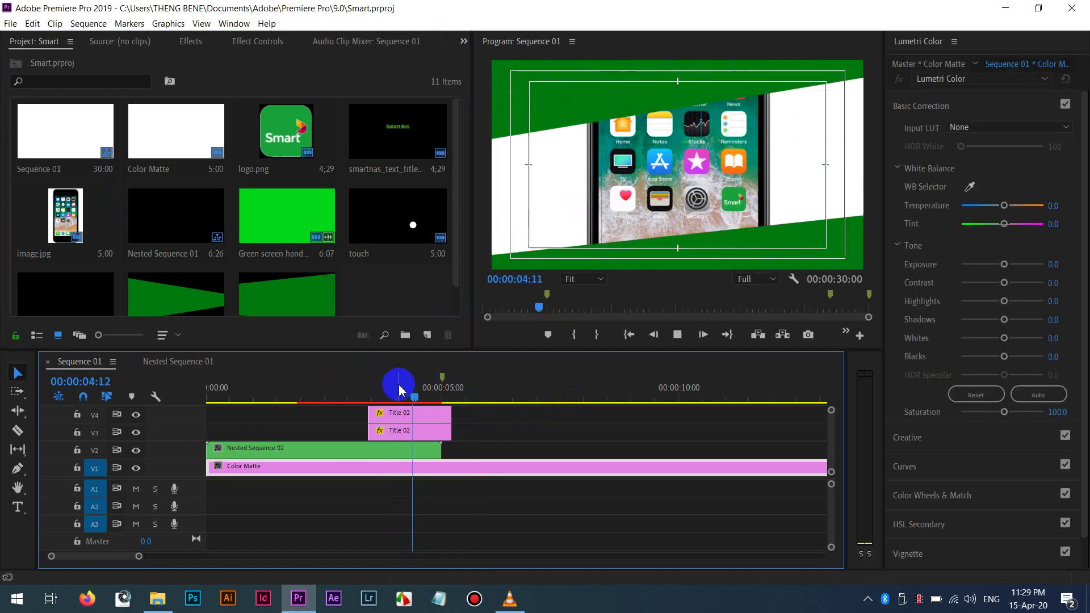
key("space")
key("space")
left_click_drag(394, 396, 421, 391)
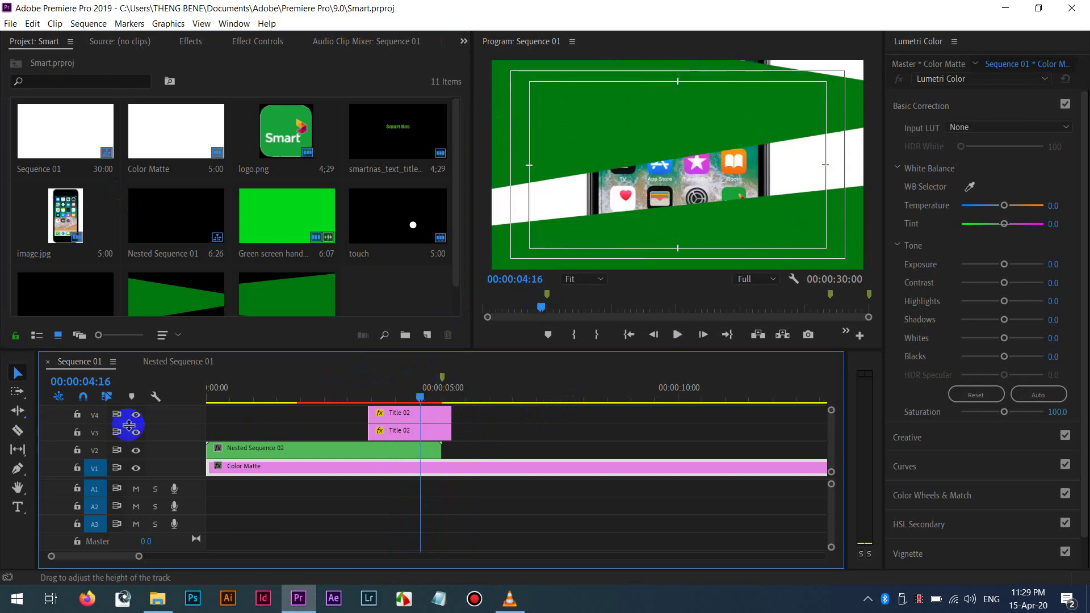
Open the Title 02 clip on V3 for editing and set the green shape's Y distortion to 42%.
double_click(409, 430)
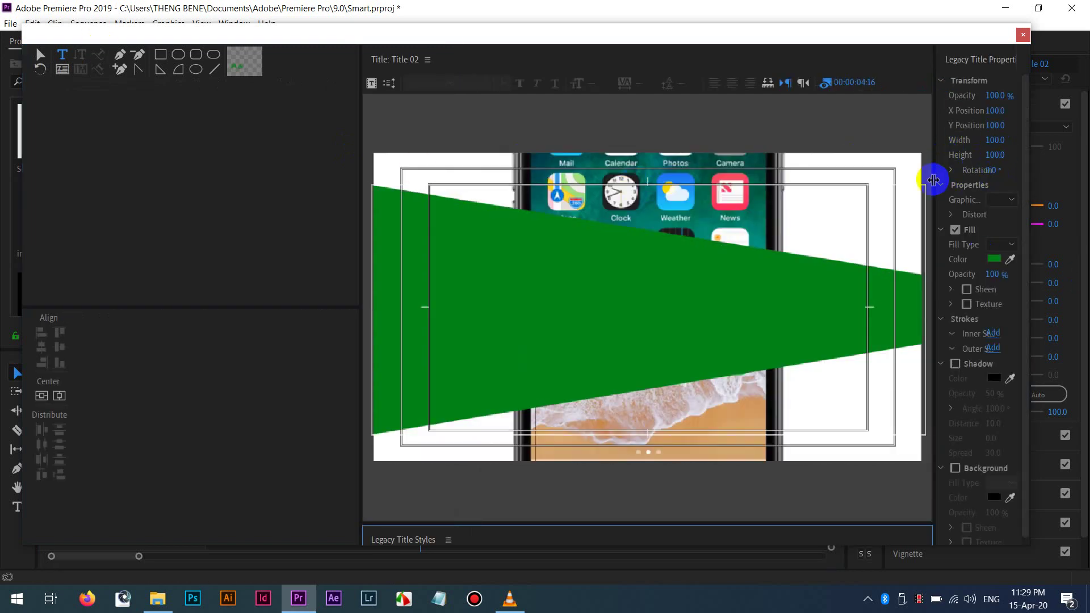
left_click_drag(933, 180, 867, 180)
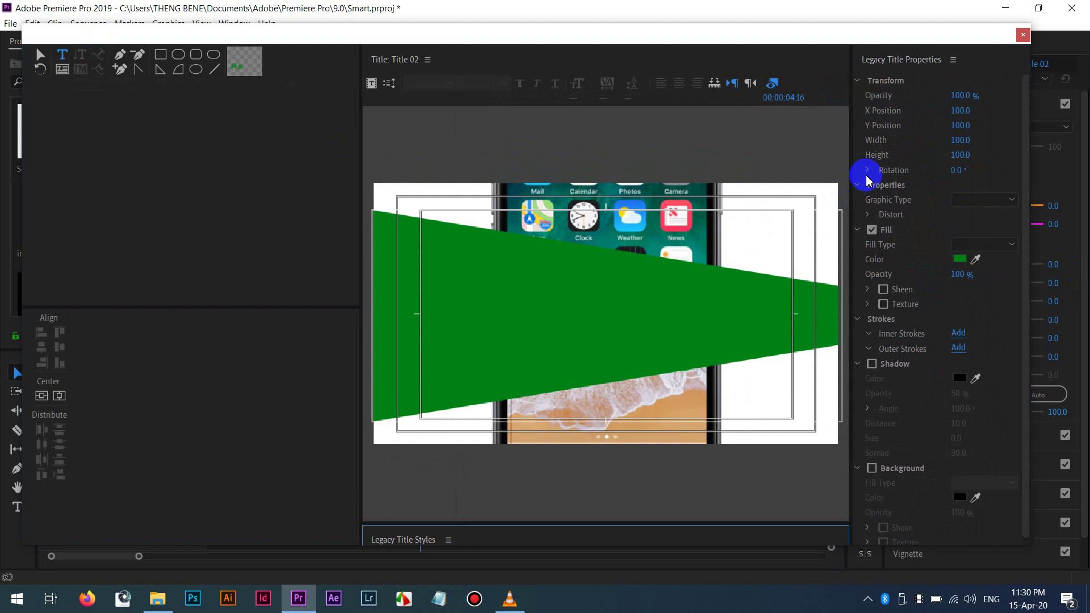
left_click(867, 217)
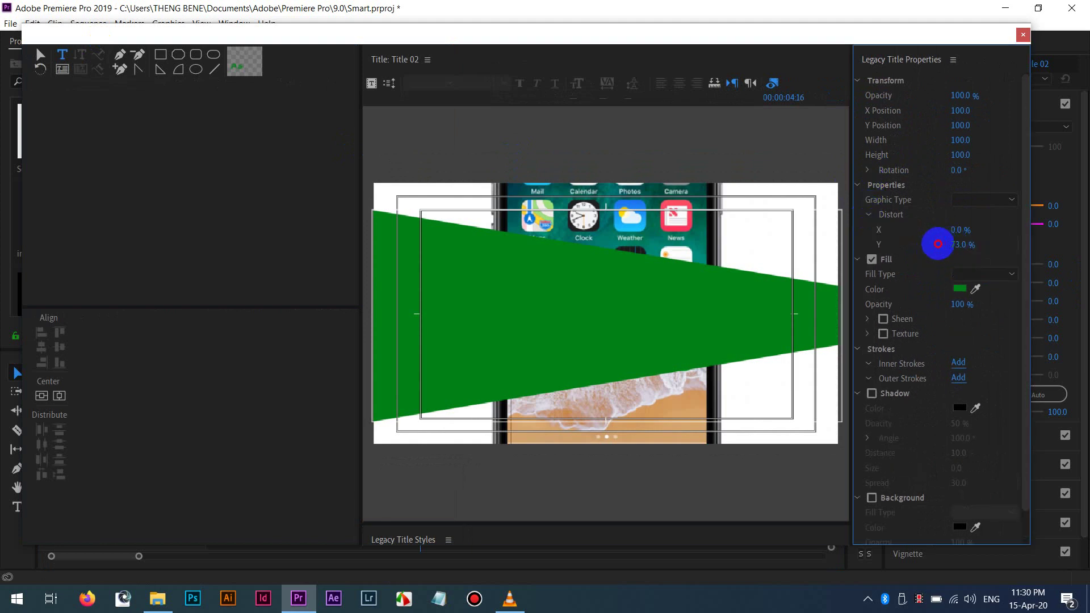
left_click_drag(909, 244, 879, 234)
left_click_drag(971, 233, 957, 250)
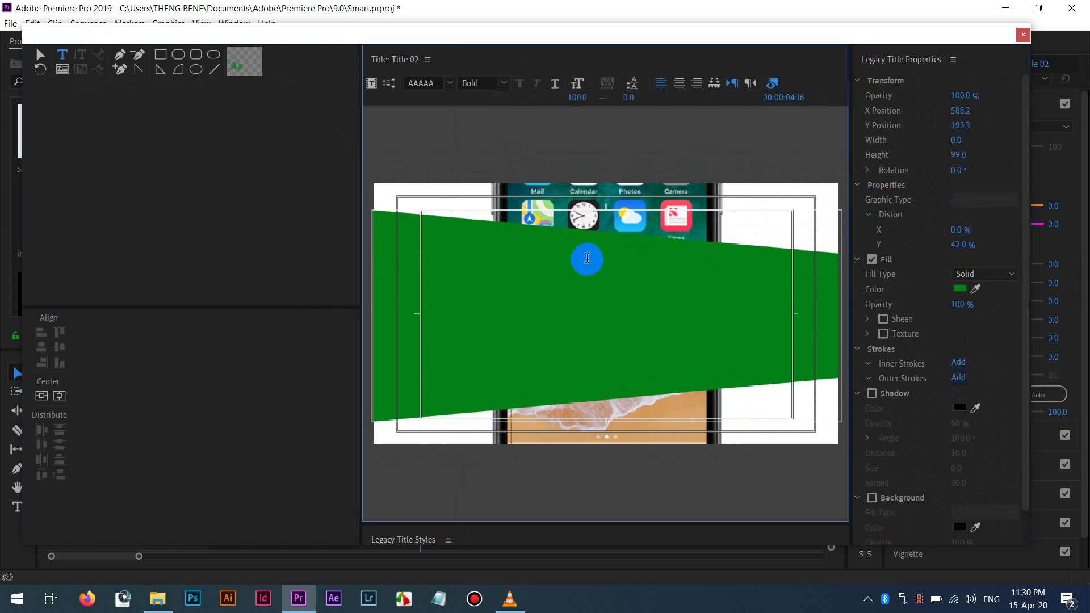
Extend the green rectangle in the title vertically from its upper and lower edges, and close the title editor.
left_click(588, 258)
left_click(41, 54)
left_click(634, 265)
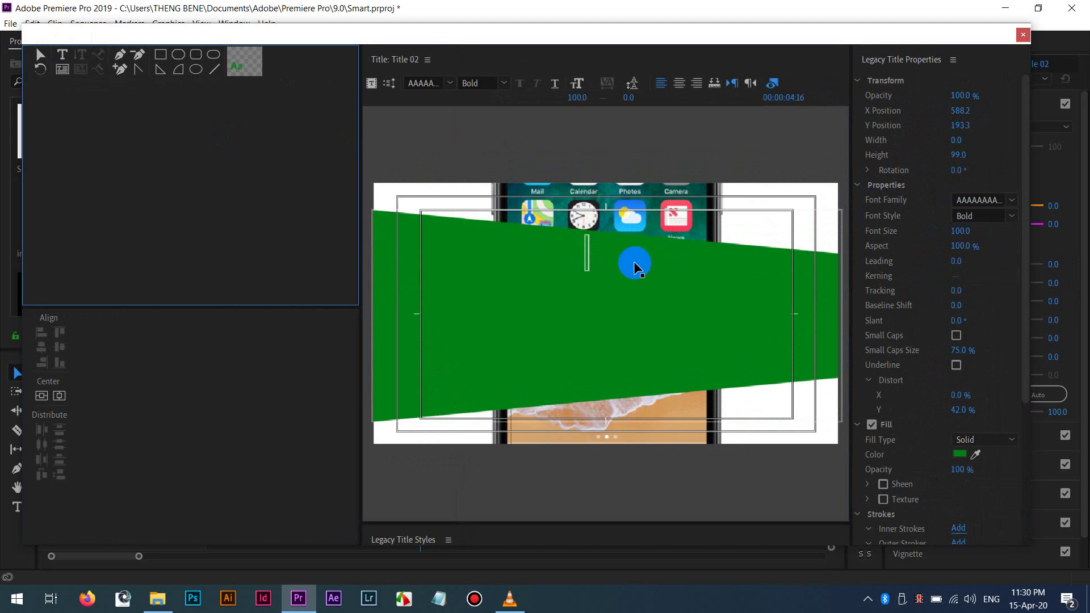
left_click(588, 253)
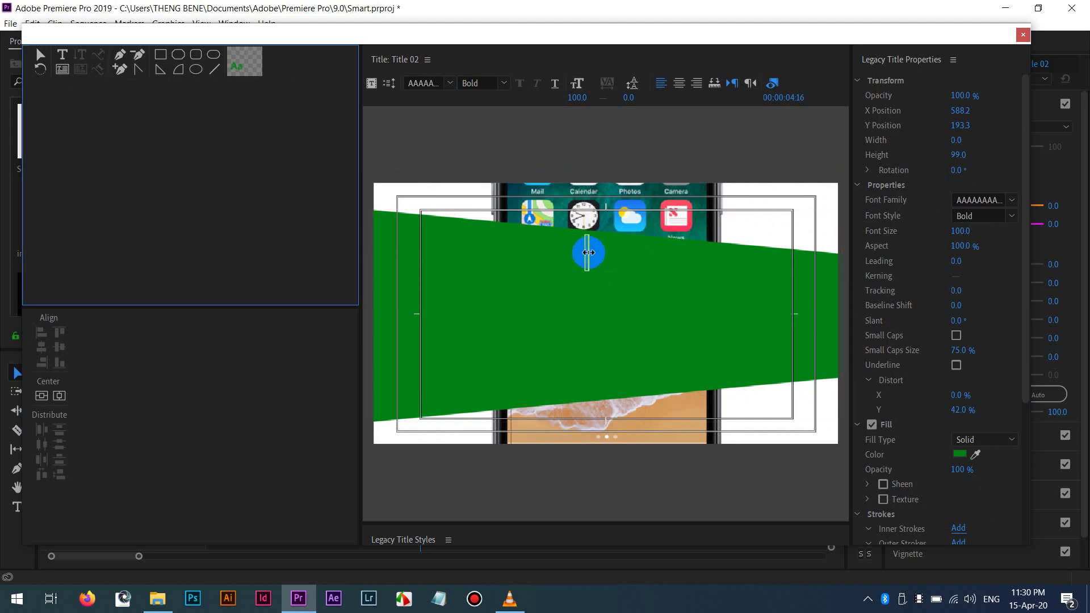
left_click(641, 272)
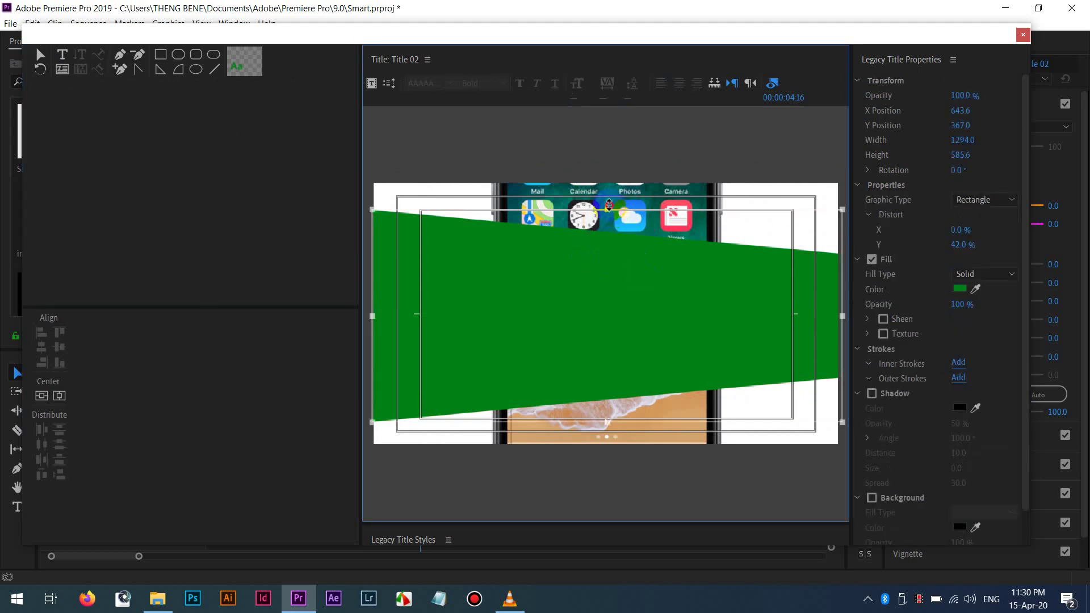
left_click_drag(608, 205, 609, 186)
left_click(622, 380)
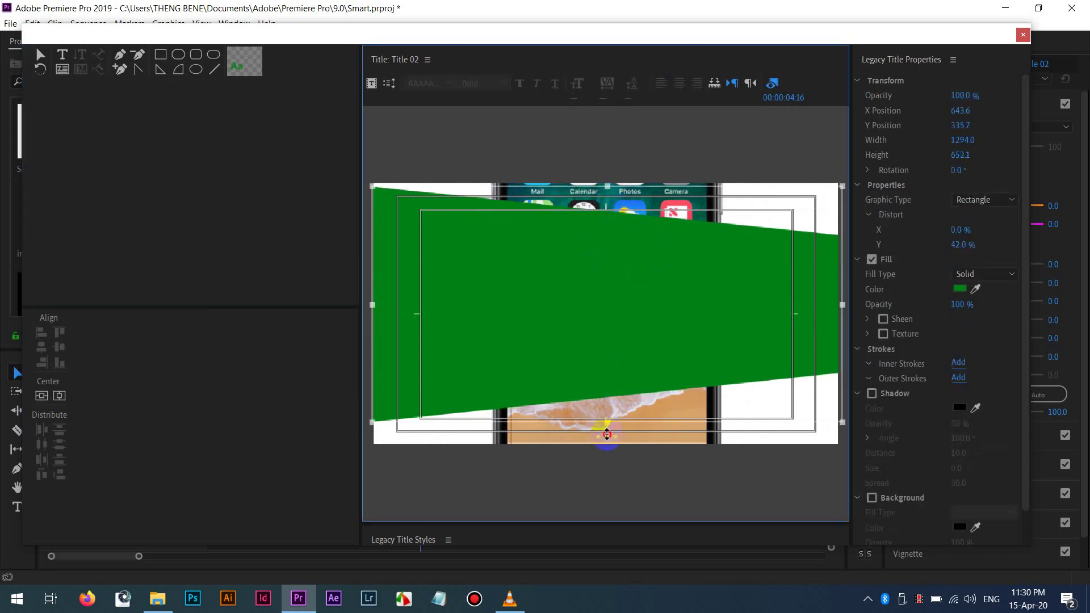
left_click_drag(607, 435, 607, 434)
left_click(1023, 35)
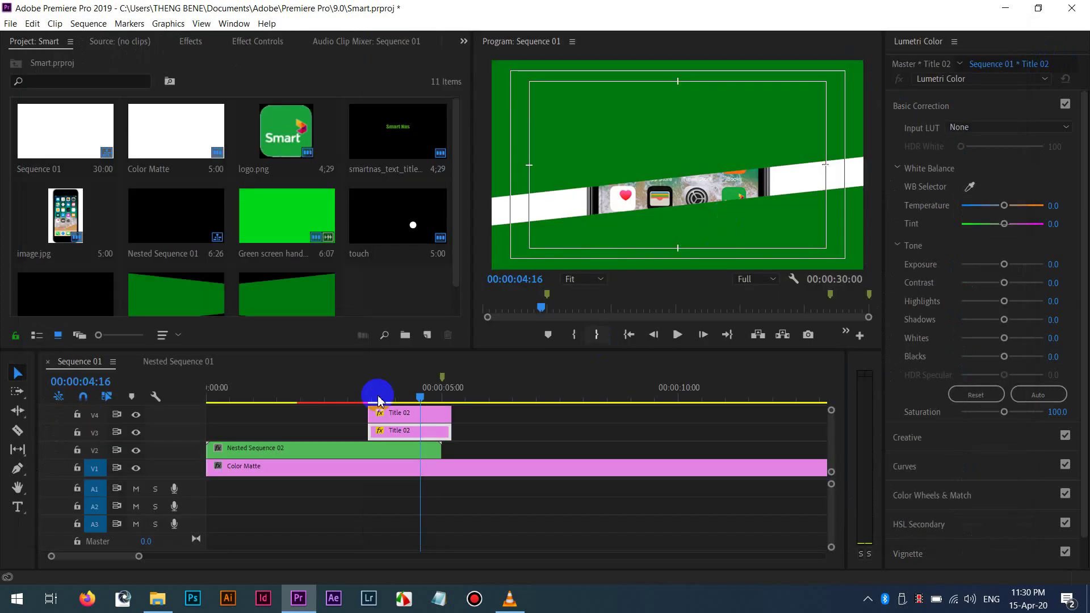
Play back the revised green wipe and place the playhead at 00:00:04:28, near the end of Nested Sequence 02.
left_click_drag(426, 391, 389, 400)
key("space")
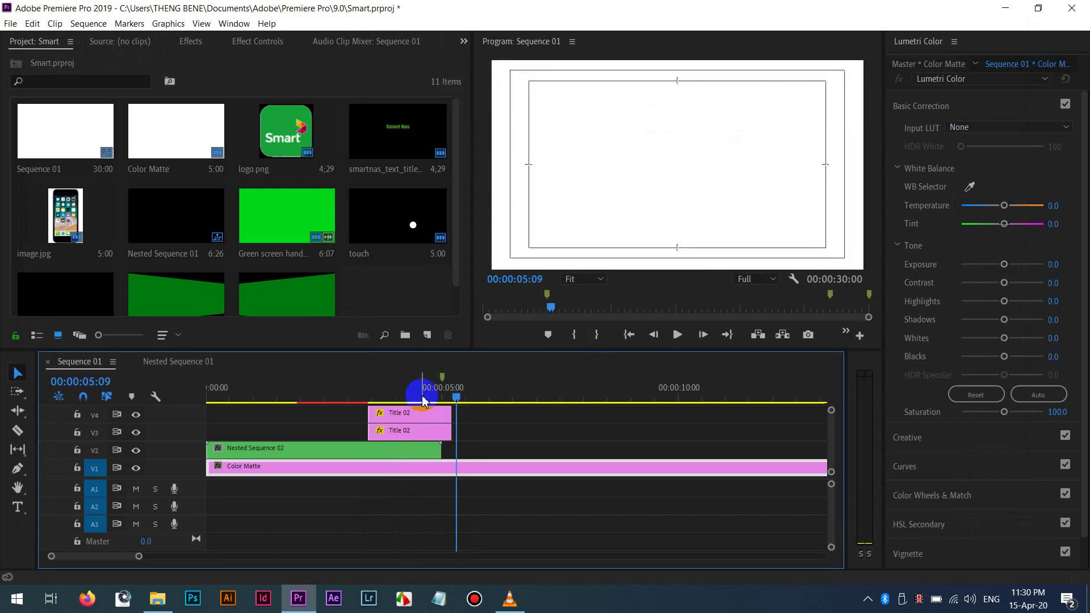
left_click_drag(423, 399, 443, 392)
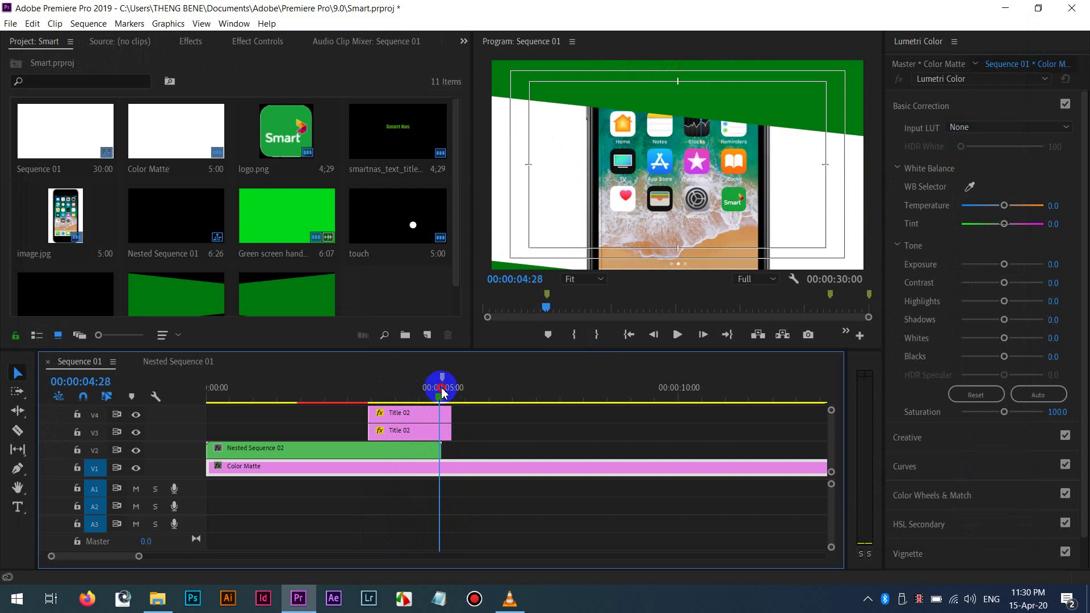
left_click(443, 396)
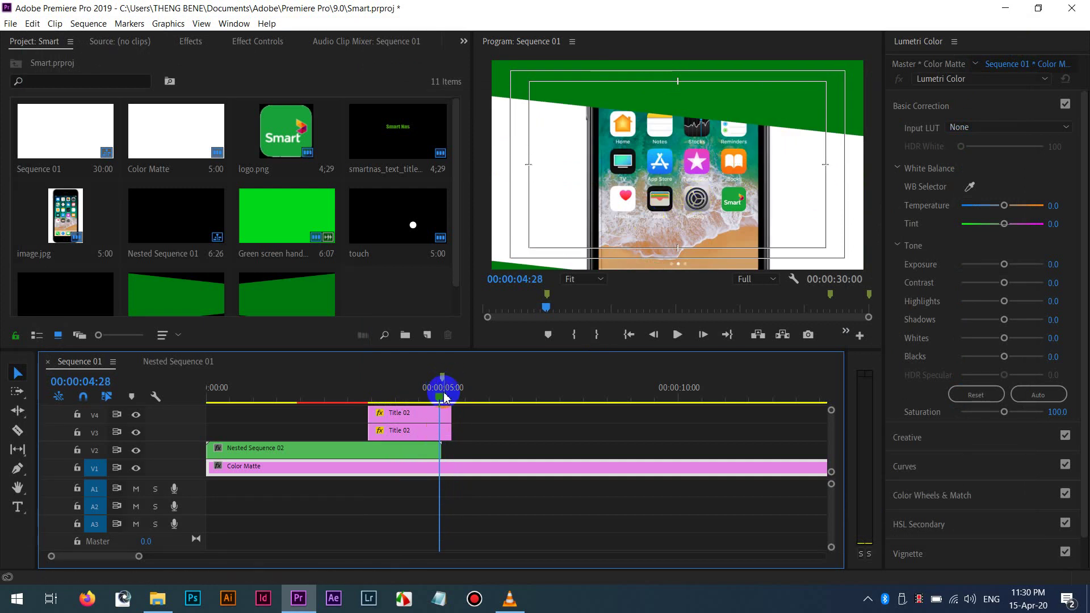
left_click_drag(444, 397, 440, 392)
Apply Cross Dissolve to both ends of Nested Sequence 02 and shorten each transition to a few frames, the opening one to about 4.
left_click(426, 472)
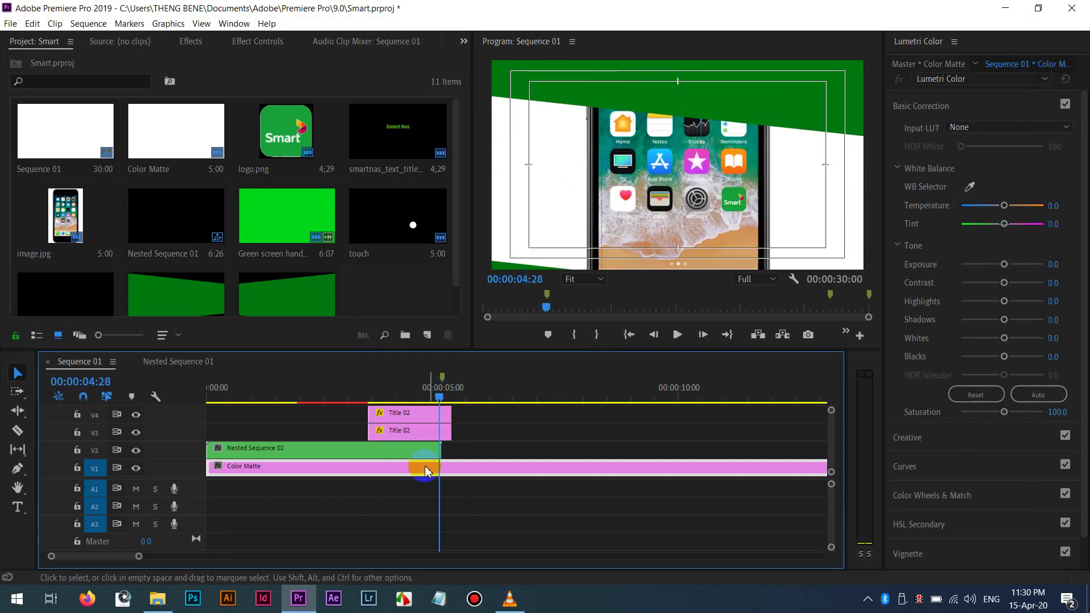
left_click(429, 457)
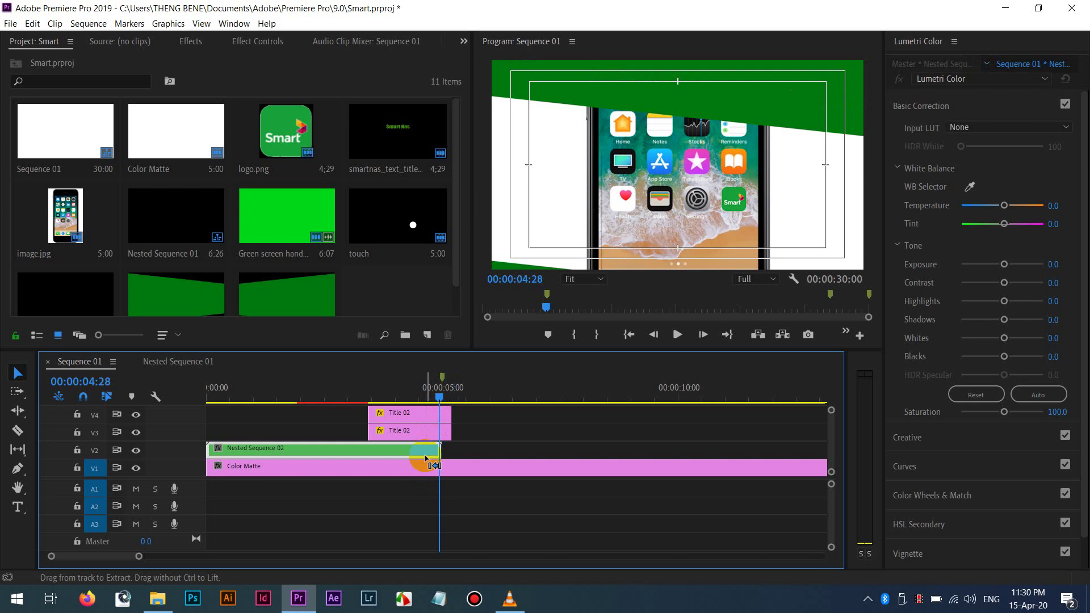
key("ctrl+d")
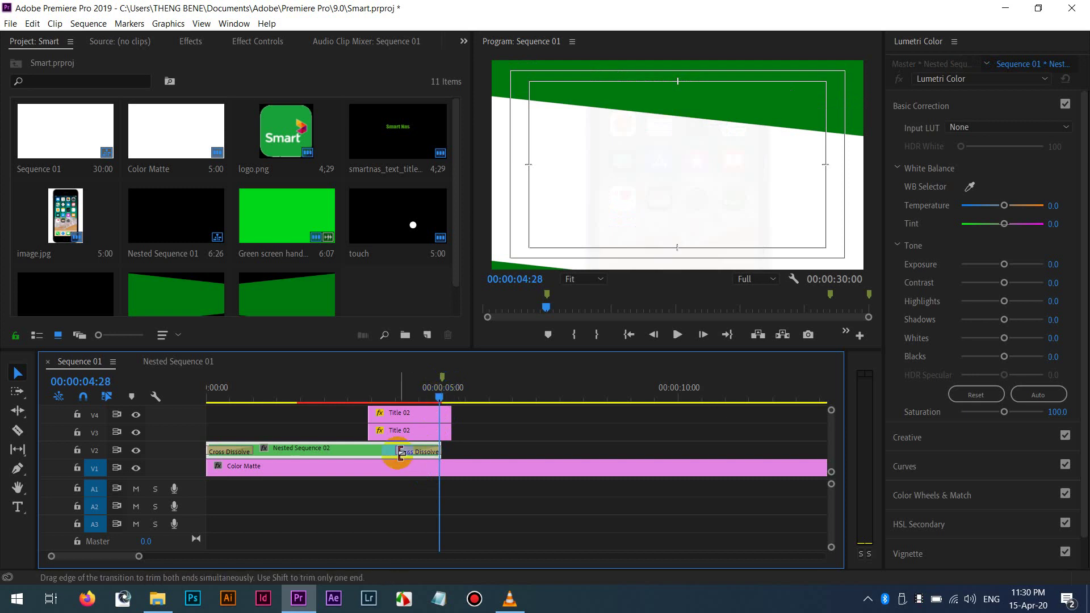
left_click_drag(400, 454, 442, 452)
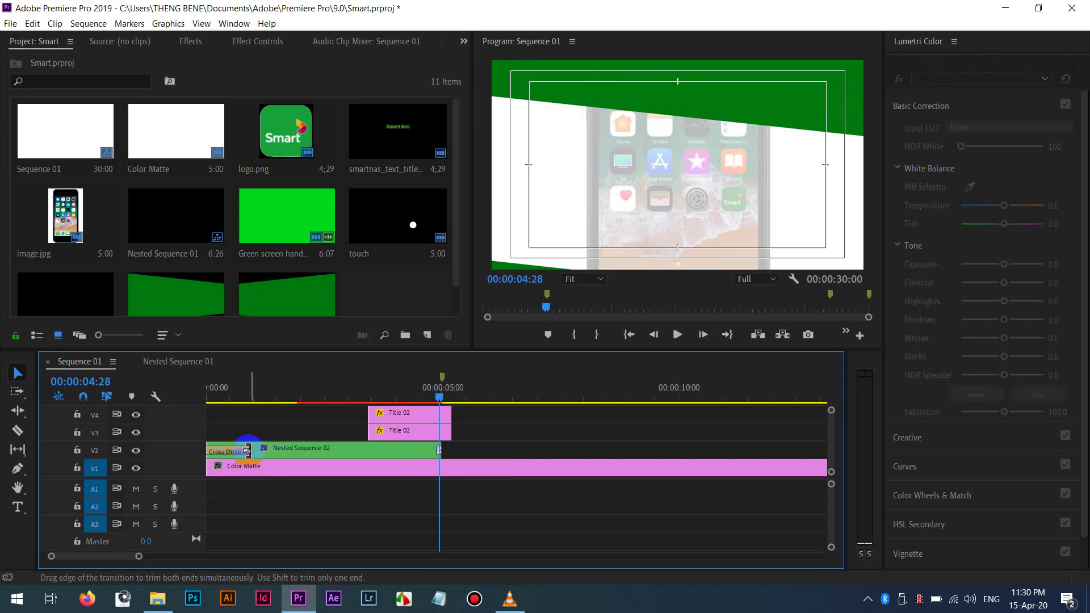
left_click_drag(253, 451, 209, 449)
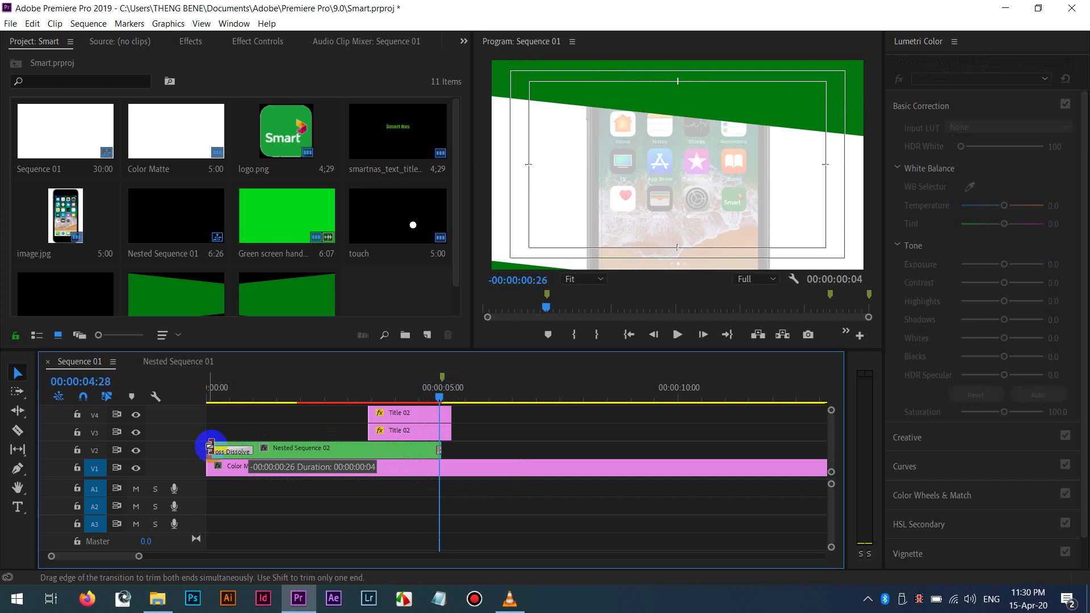
Play back Sequence 01 from the start and check how the dissolves blend with the green wipe around 00:00:05:00.
left_click(207, 400)
key("space")
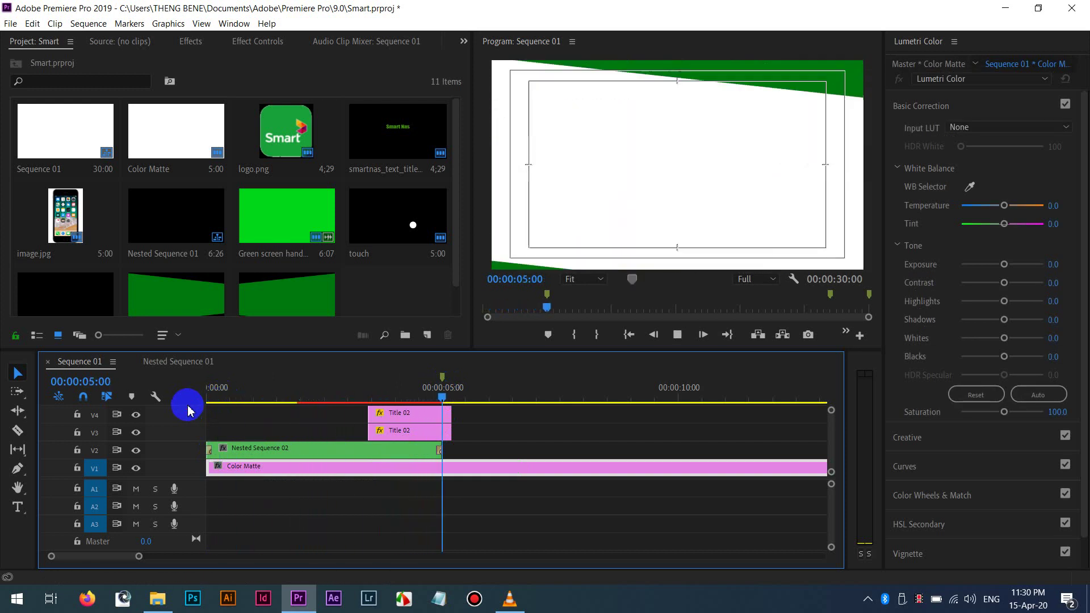
key("space")
mouse_move(446, 390)
left_mouse_down()
mouse_move(431, 430)
mouse_move(418, 433)
mouse_move(422, 390)
mouse_move(449, 398)
left_mouse_up()
key("space")
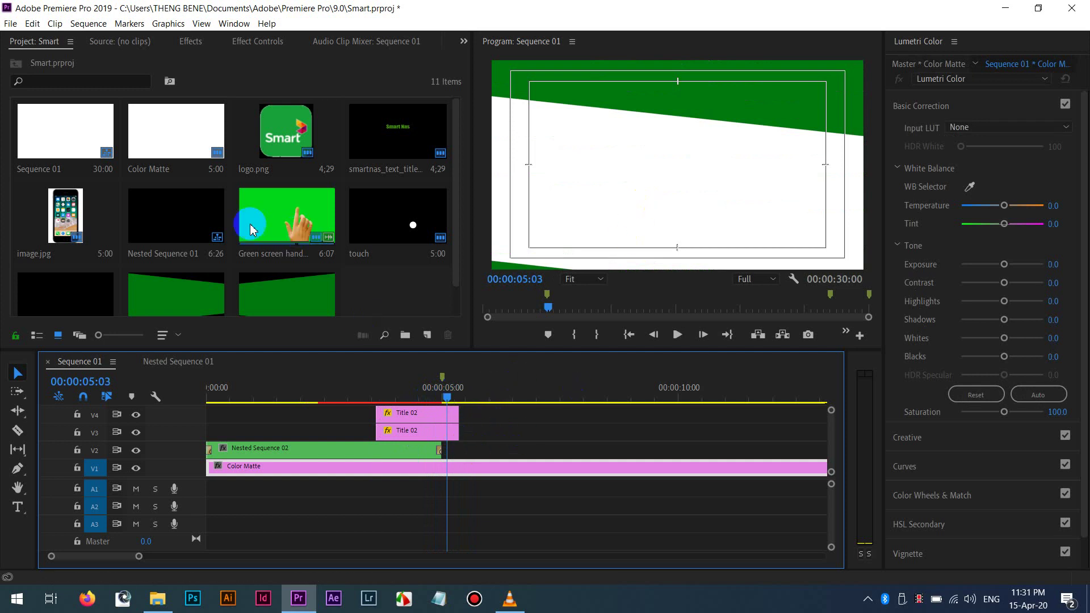
Switch to File Explorer and preview iphone7_1.jpg and iphone7_1.png in the Smart ads folder.
left_click(158, 598)
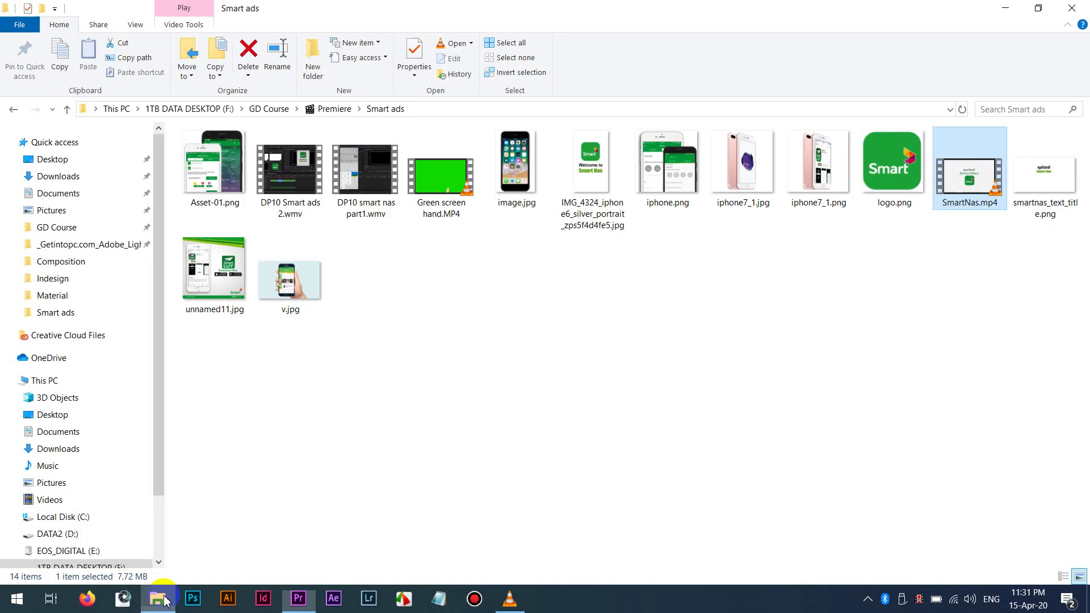
left_click(517, 373)
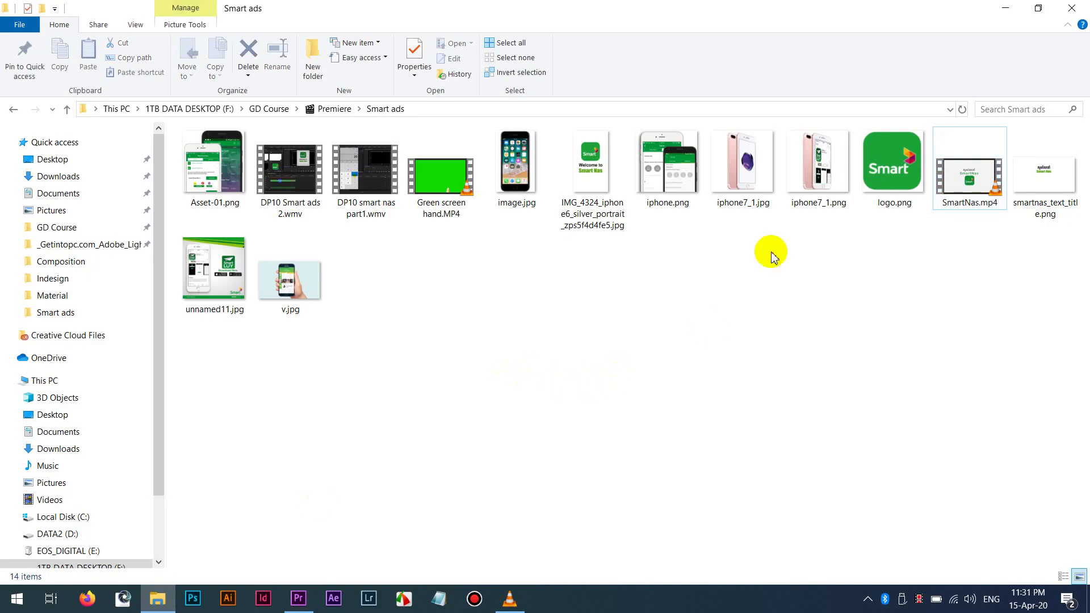
left_click(755, 182)
double_click(755, 181)
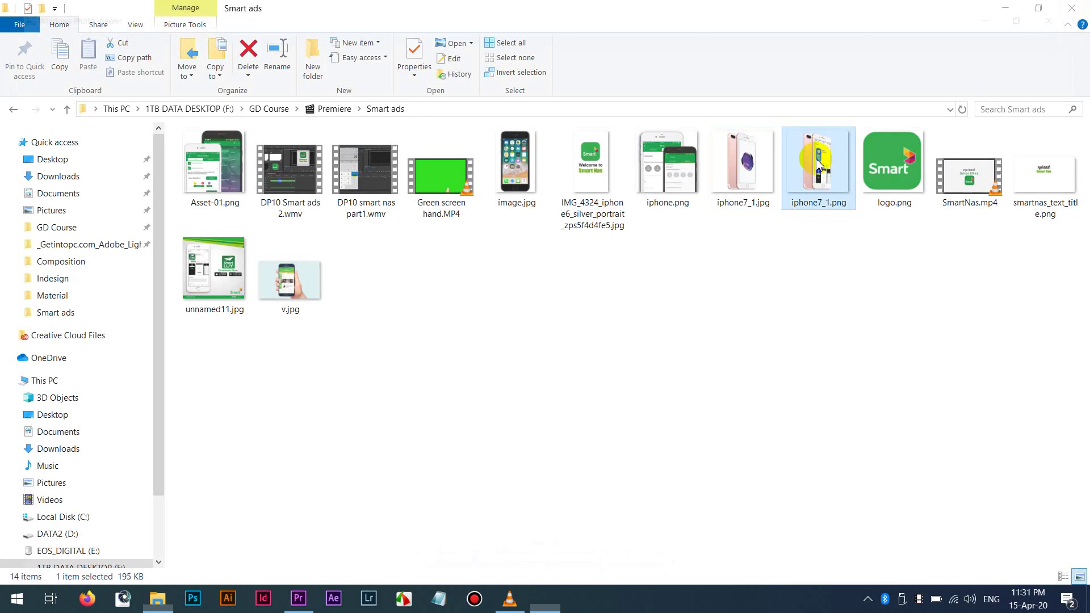
double_click(816, 159)
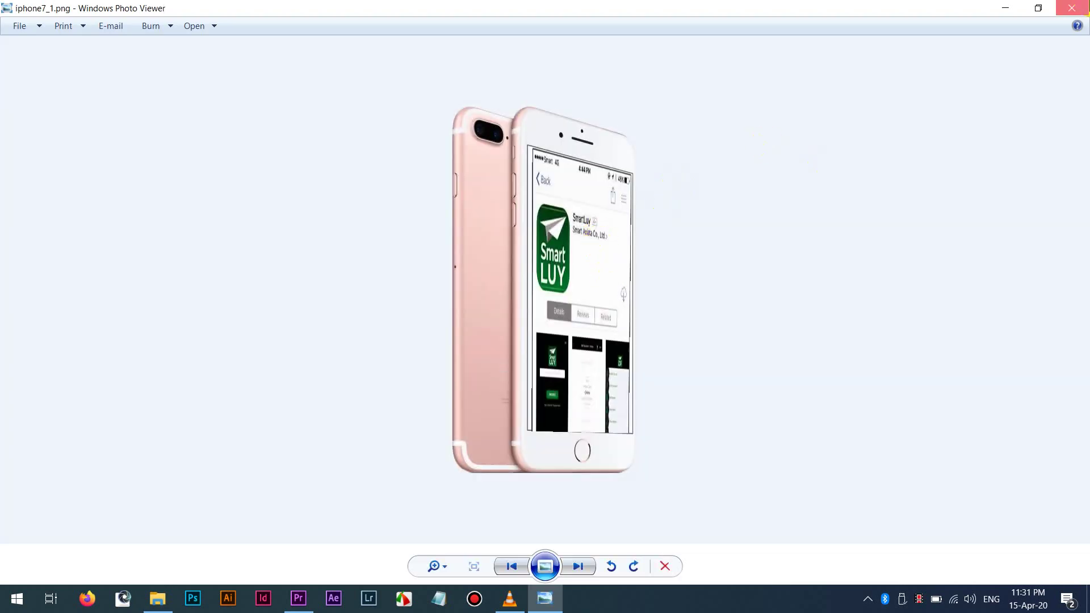
Bring iphone7_1.png from the Smart ads folder onto V2 of Sequence 01, directly after Nested Sequence 02, and scrub over its start.
left_click(747, 171)
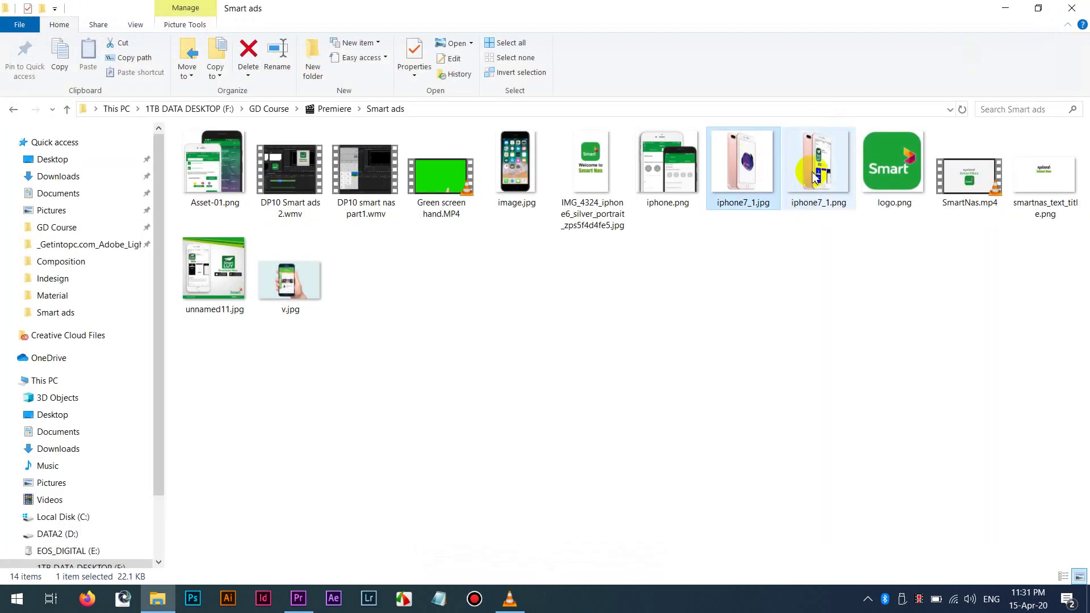
left_click_drag(818, 165, 443, 449)
left_click(436, 397)
left_click_drag(435, 400, 460, 407)
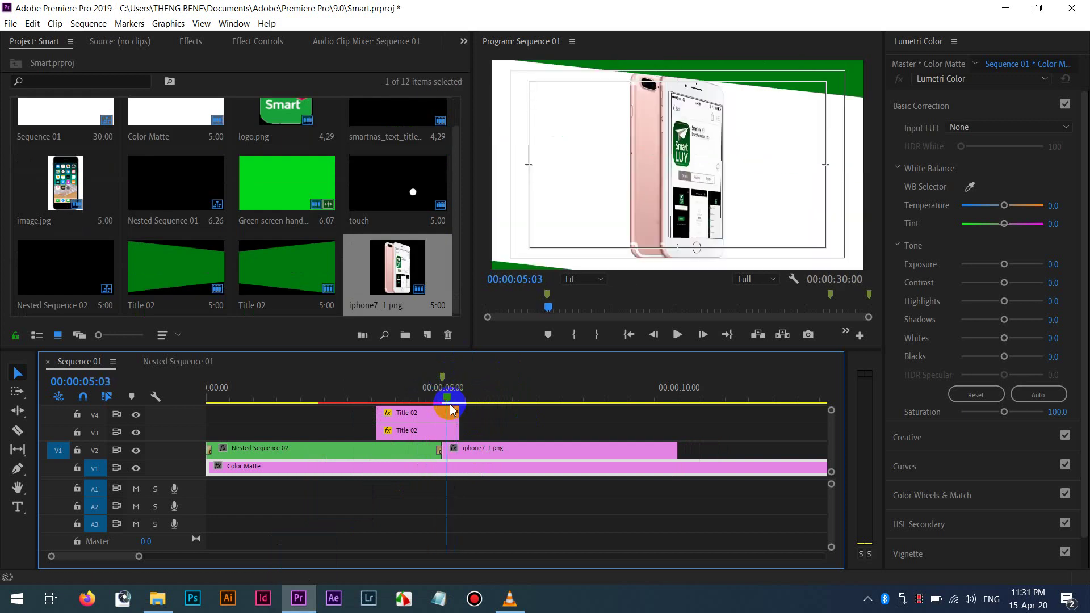
Apply Cross Dissolve to both ends of the iphone7_1.png clip and shorten the opening transition to a few frames.
left_click(493, 447)
left_click(469, 455)
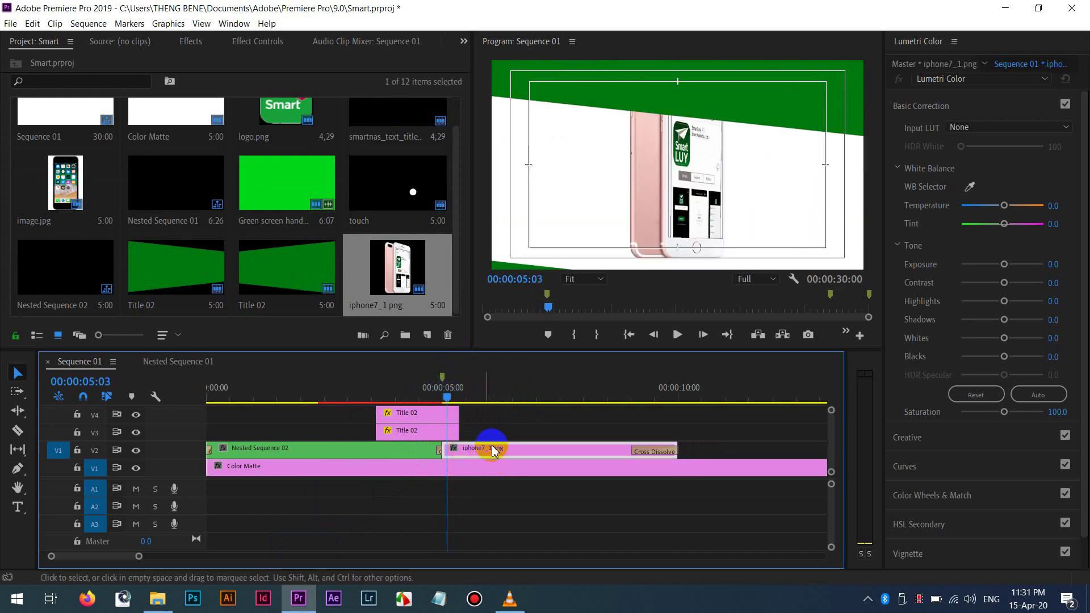
mouse_move(497, 448)
left_mouse_down()
mouse_move(517, 427)
mouse_move(522, 461)
mouse_move(494, 450)
mouse_move(465, 457)
mouse_move(509, 452)
left_mouse_up()
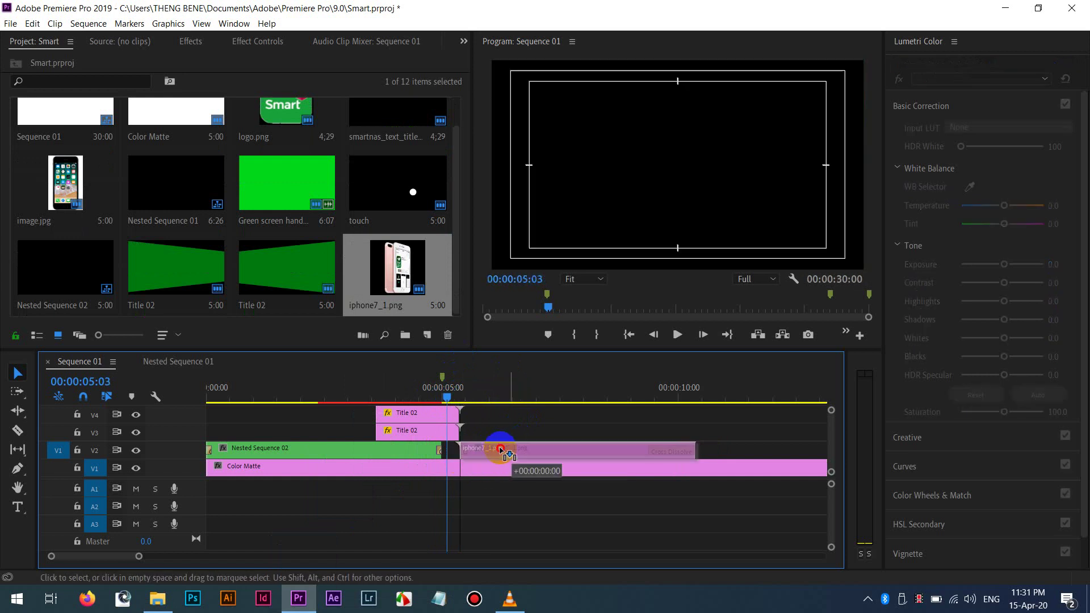
Play back the change from the green wipe to the phone image and place the playhead at 00:00:05:06.
key("space")
left_click(435, 387)
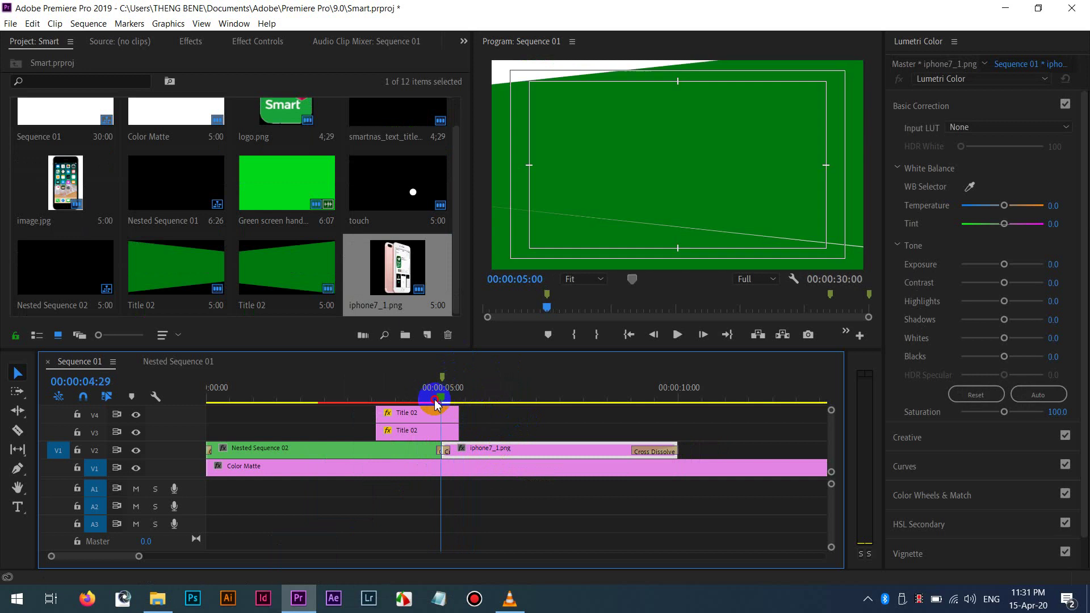
key("space")
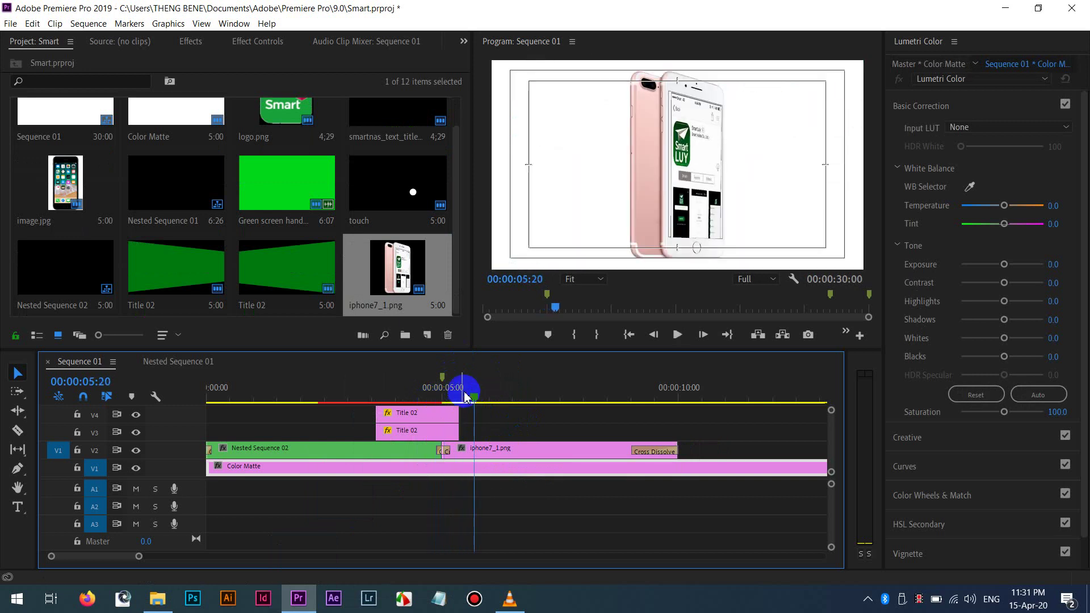
mouse_move(465, 396)
left_mouse_down()
mouse_move(433, 389)
mouse_move(448, 386)
mouse_move(453, 399)
left_mouse_up()
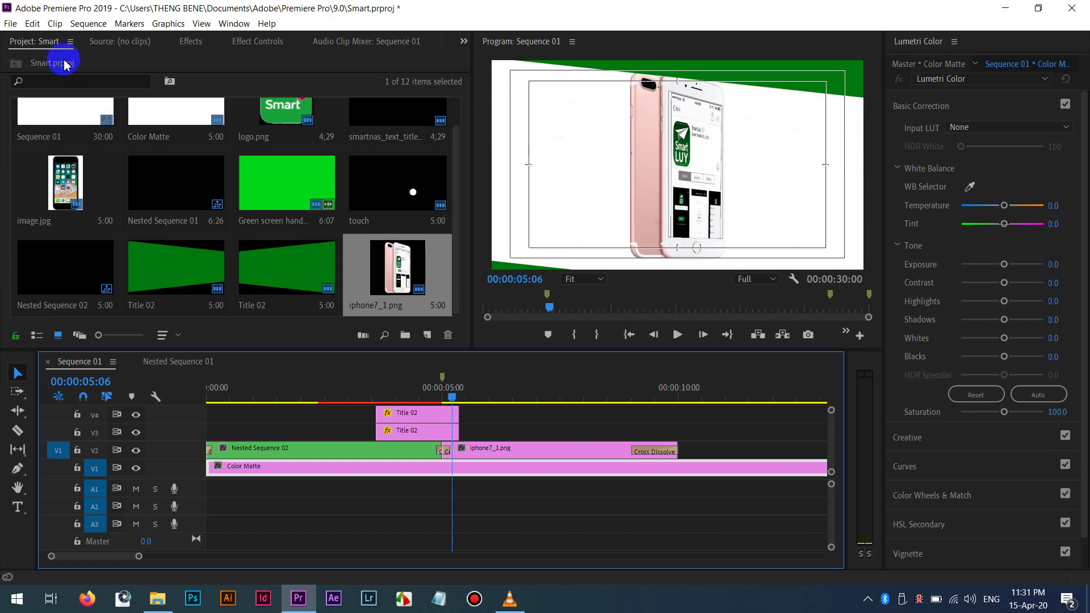
Animate the horizontal Position of iphone7_1.png from -190 at 00:00:05:01 to 358 at 00:00:05:06.
left_click(215, 44)
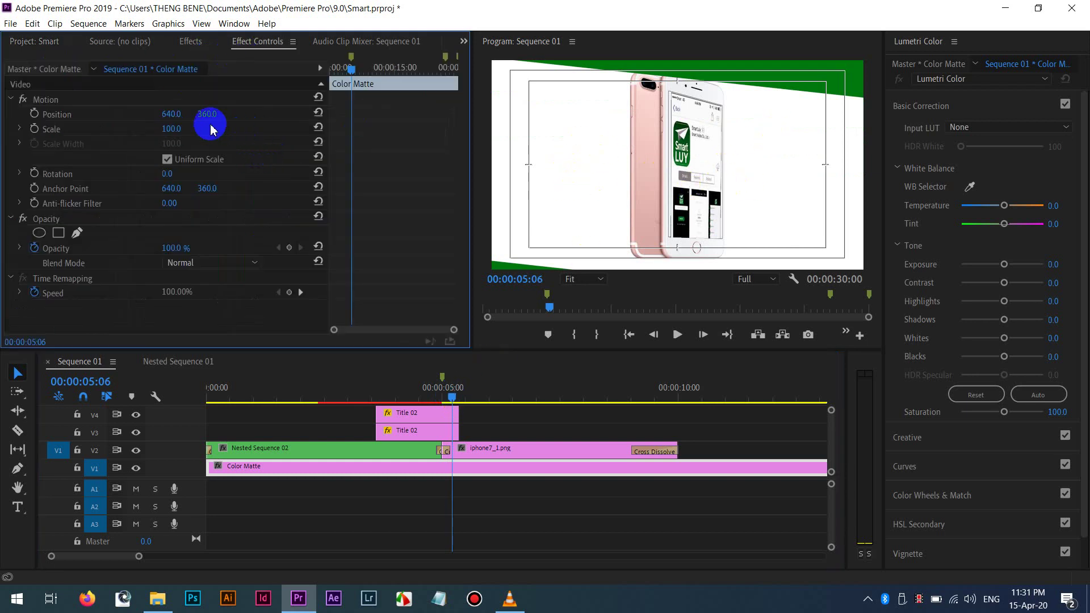
left_click(500, 449)
left_click_drag(171, 113, 205, 112)
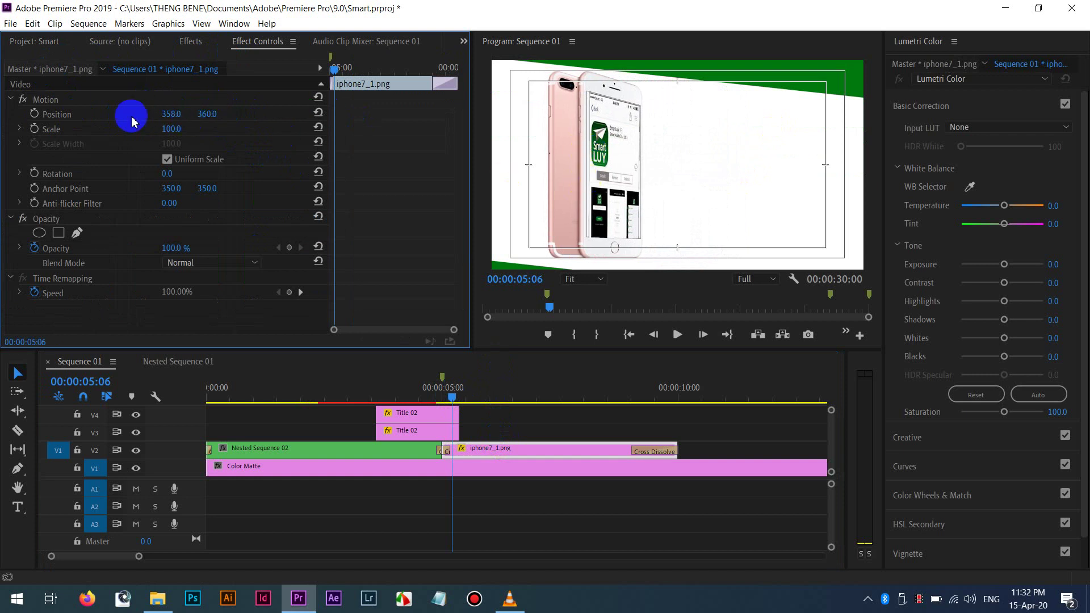
left_click(34, 114)
key("shift+Left")
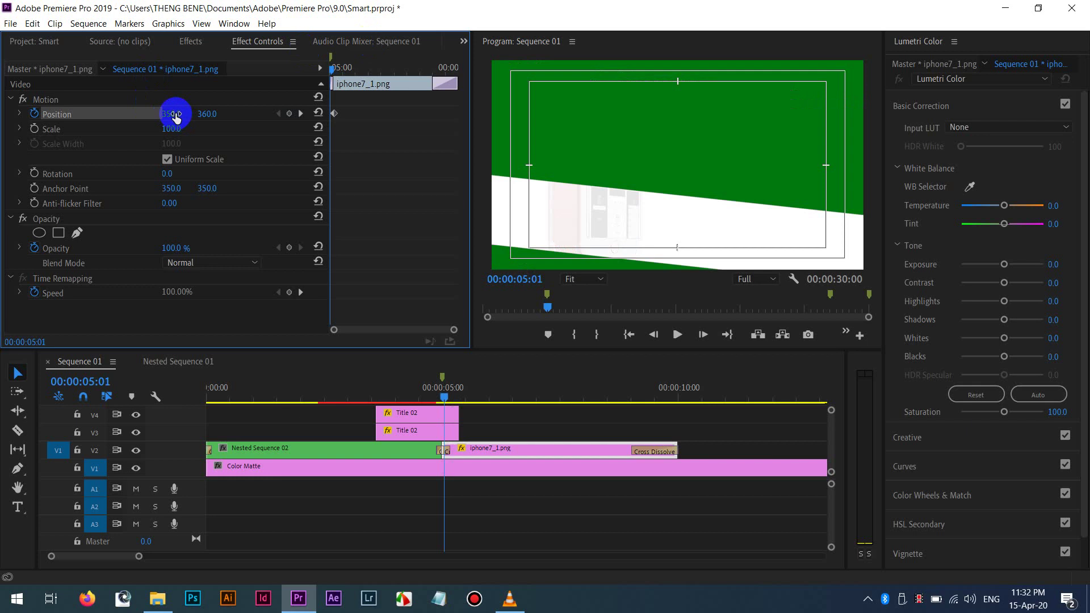
mouse_move(118, 119)
left_mouse_down()
mouse_move(94, 113)
mouse_move(121, 115)
left_mouse_up()
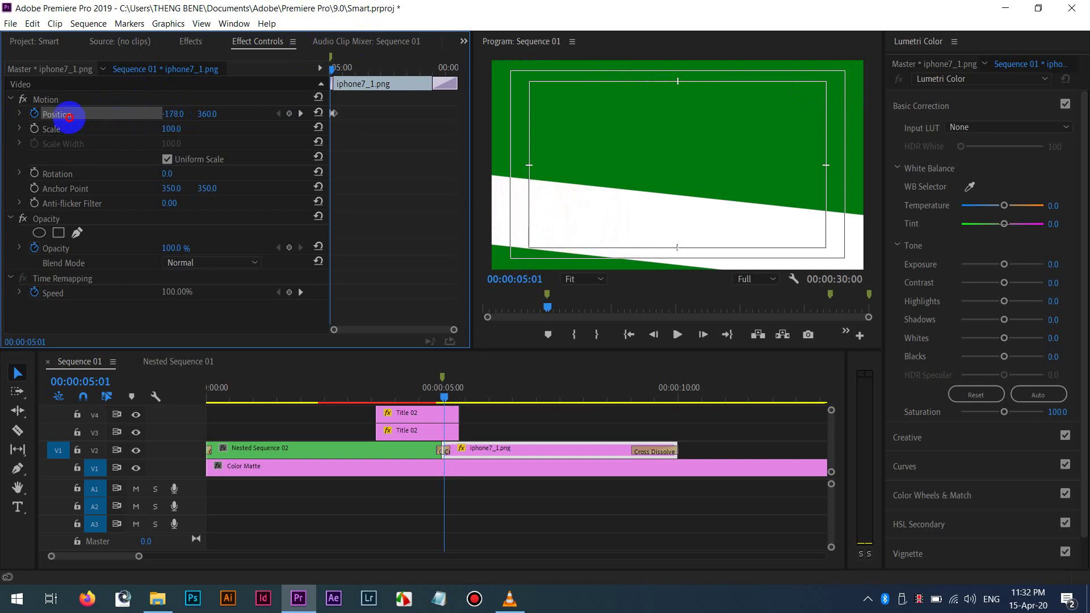
Play back the phone's slide-in from about 00:00:04:26.
left_click(434, 384)
key("space")
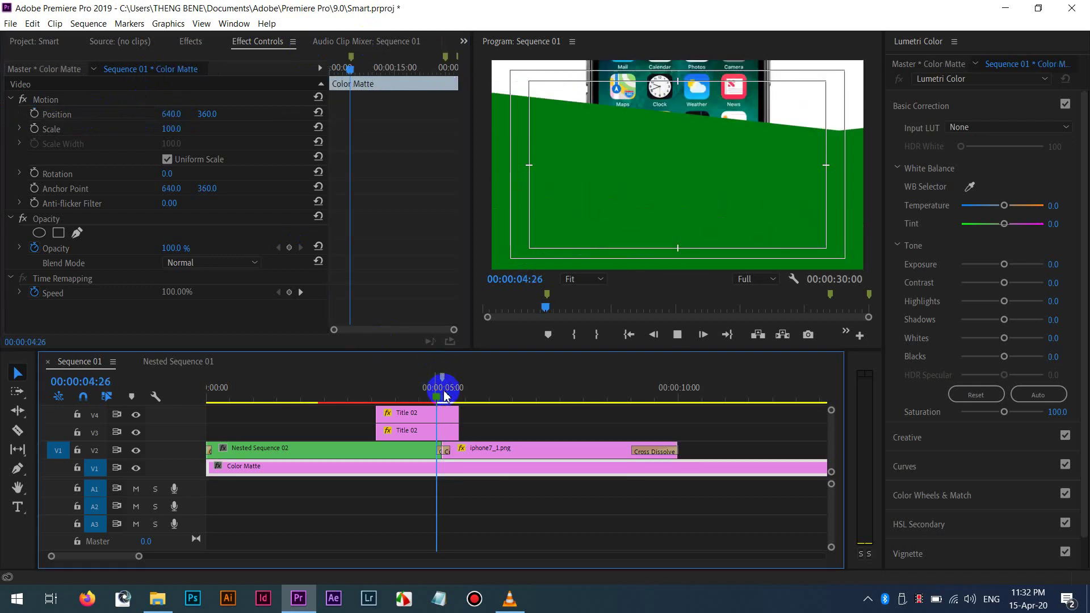
key("space")
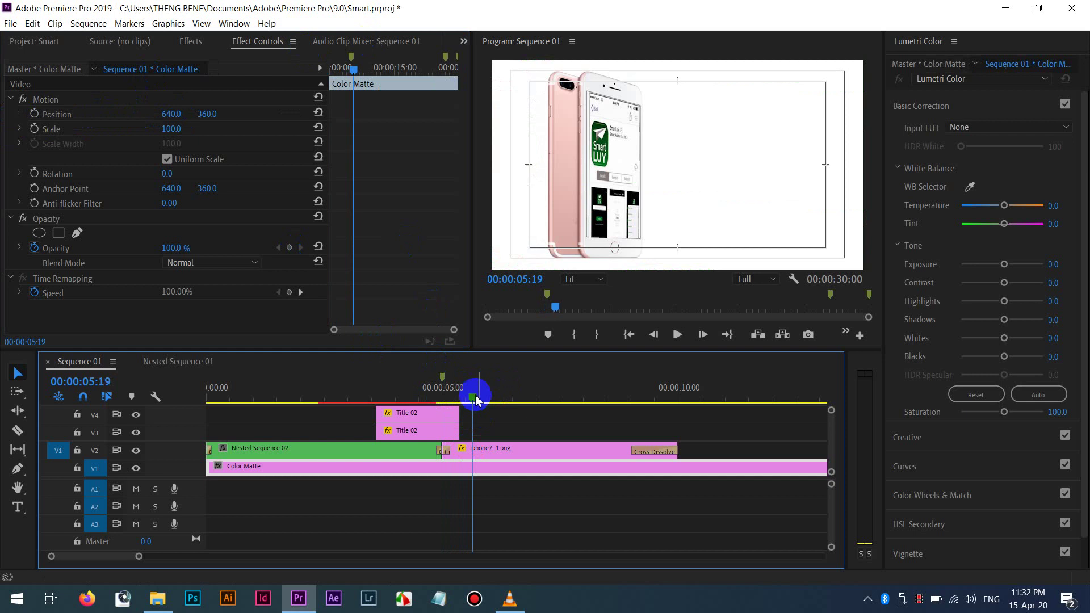
Slow the phone's slide-in by moving the ending Position keyframe of iphone7_1.png to about 00:00:05:23.
left_click_drag(476, 401, 443, 384)
left_click(505, 453)
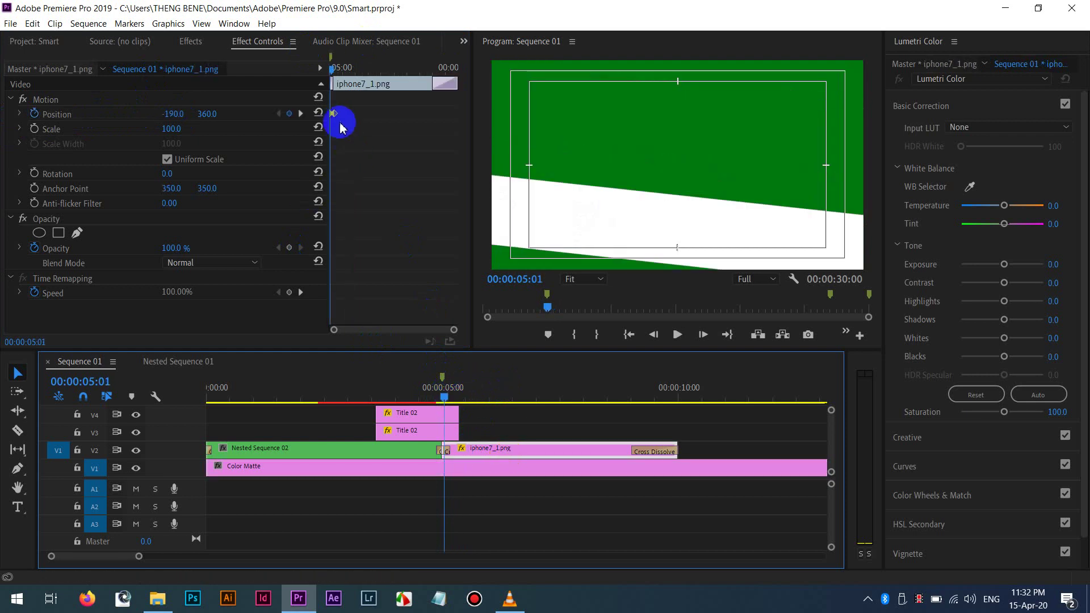
left_click_drag(336, 117, 355, 116)
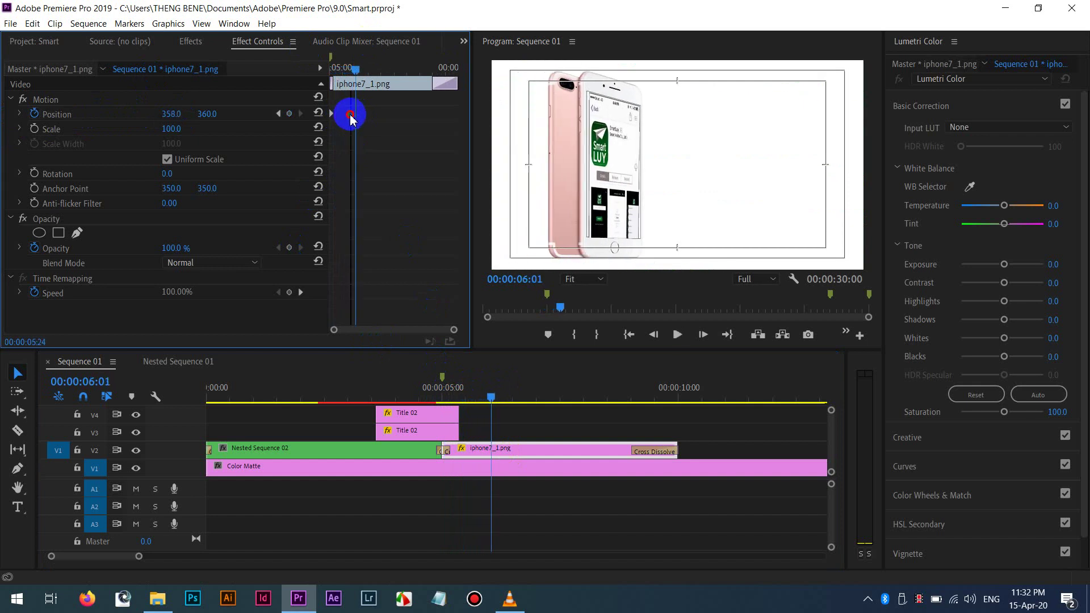
Play back the slowed slide-in from 00:00:05:00 and scrub around the ending Position keyframe.
key("space")
left_click_drag(355, 81, 322, 78)
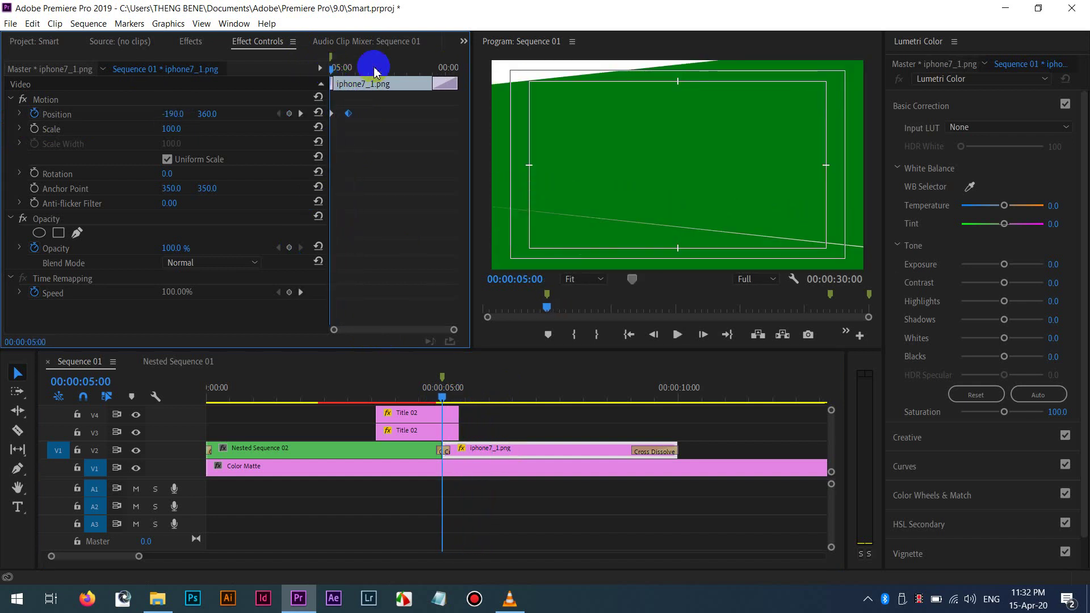
key("space")
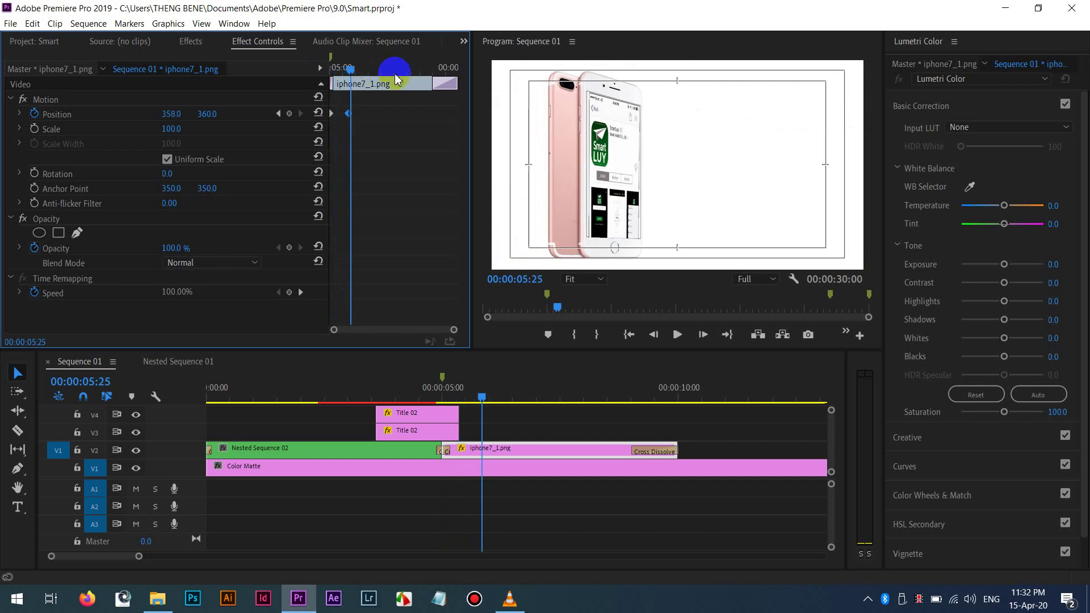
mouse_move(471, 394)
left_mouse_down()
mouse_move(412, 398)
mouse_move(453, 382)
mouse_move(470, 400)
mouse_move(446, 391)
mouse_move(492, 398)
mouse_move(432, 398)
mouse_move(479, 396)
left_mouse_up()
left_click(470, 410)
left_click(476, 451)
key("space")
Apply Ease In temporal interpolation to both Position keyframes of iphone7_1.png, show their velocity graph and play back the motion.
left_click(516, 452)
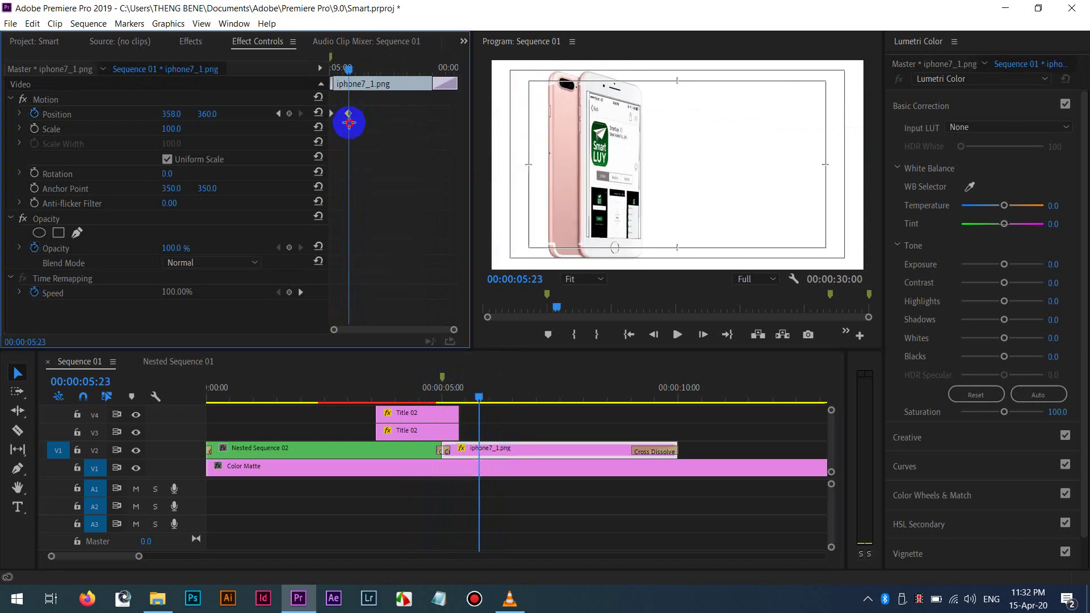
right_click(351, 116)
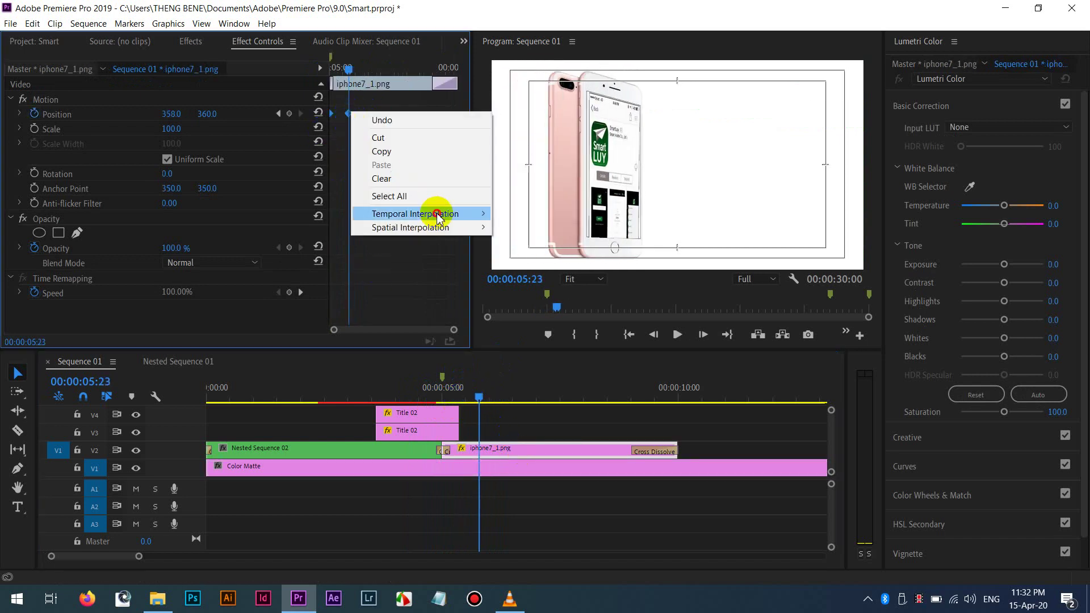
mouse_move(433, 216)
left_click(525, 285)
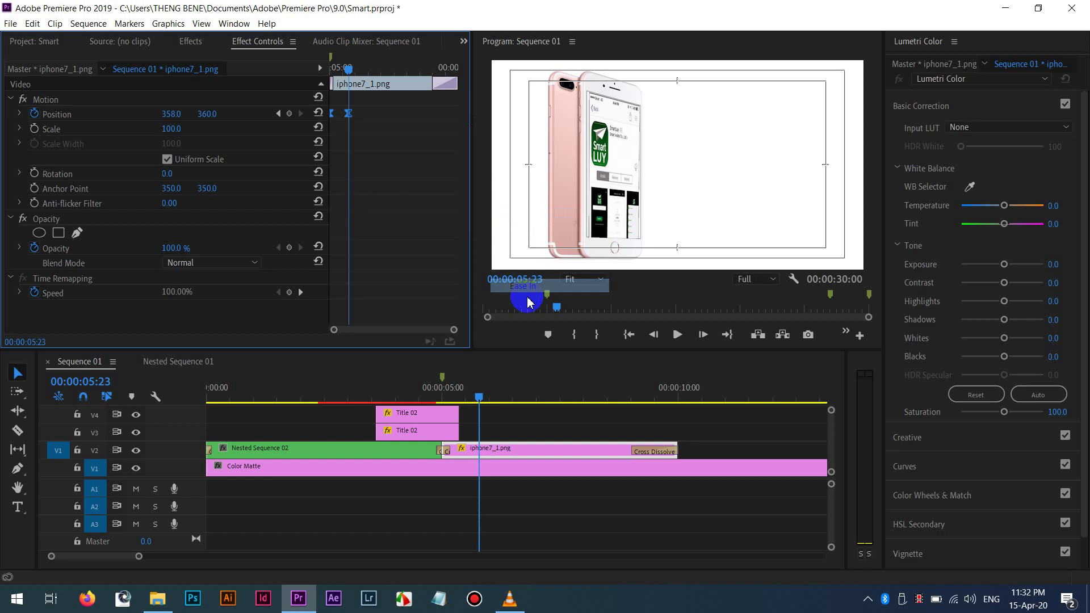
left_click(20, 114)
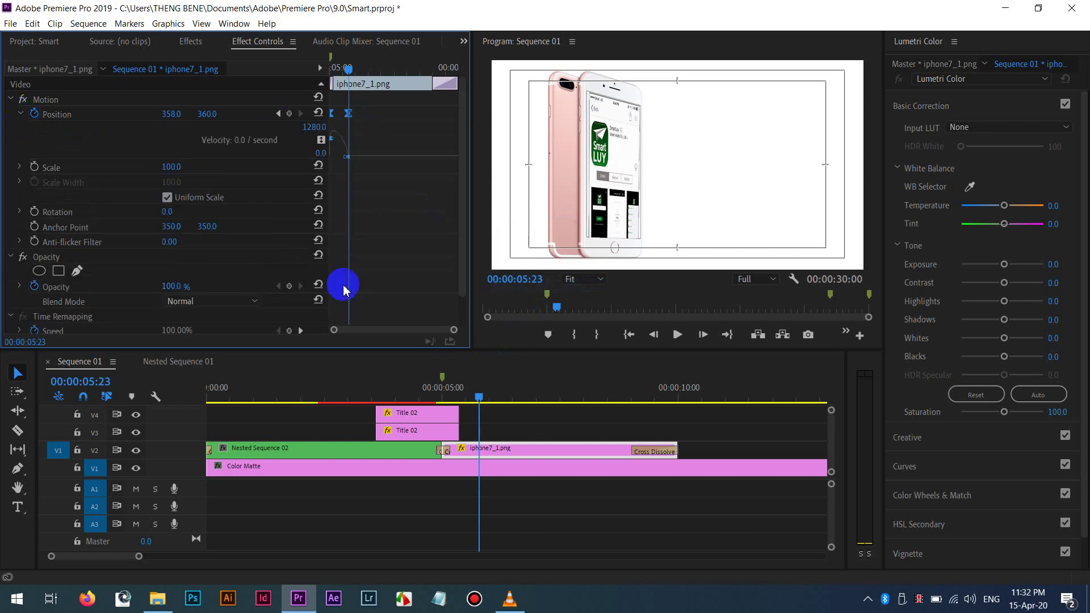
left_click_drag(476, 391, 456, 401)
key("space")
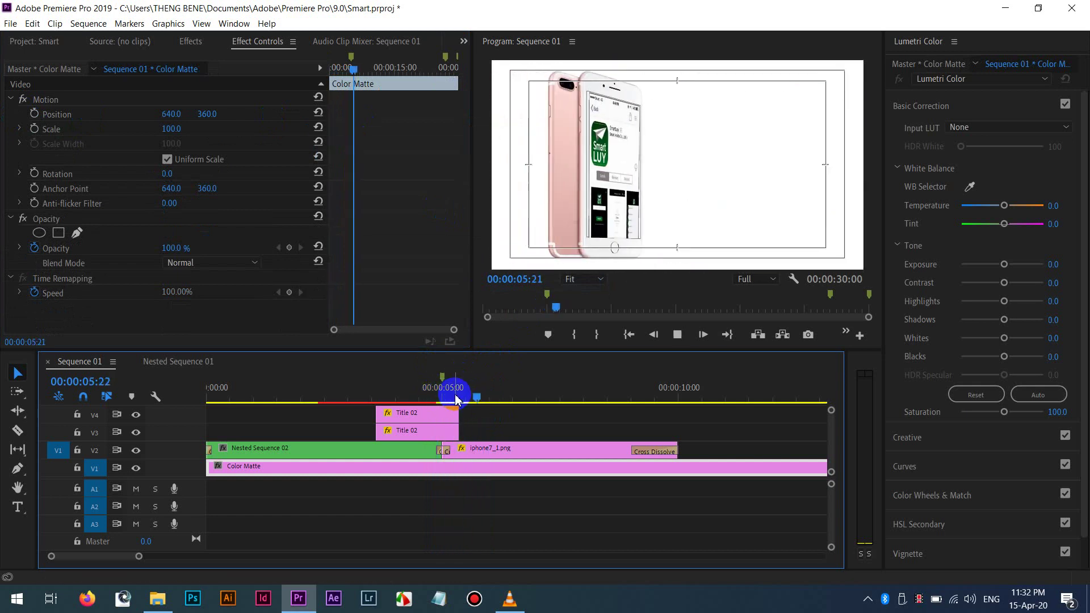
Reshape the Position velocity curve of iphone7_1.png so the slide starts fast and slows gradually, and play back the result.
left_click(487, 451)
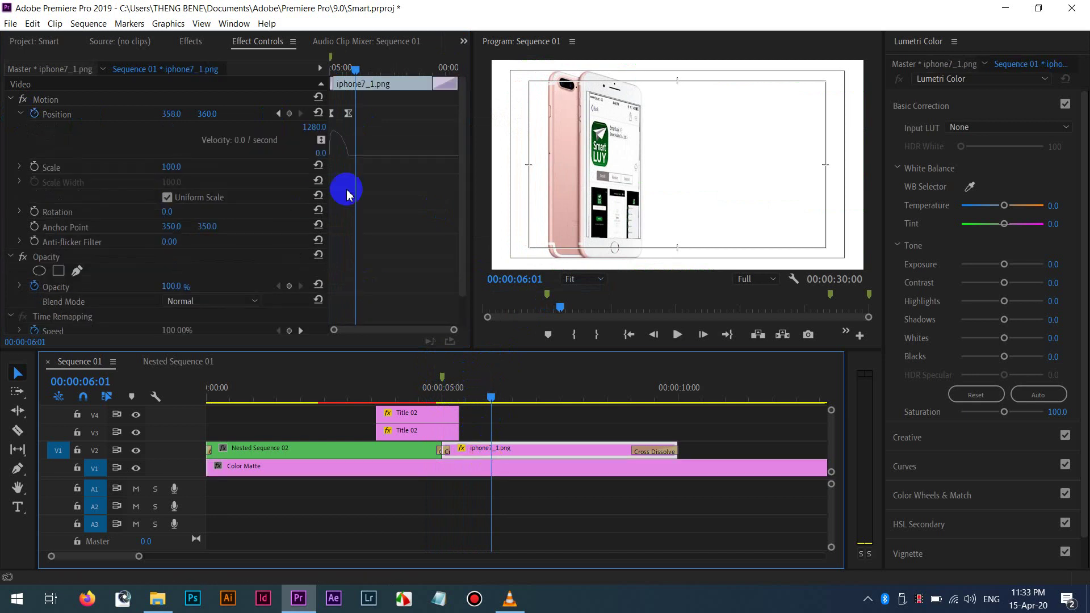
left_click_drag(369, 108, 324, 133)
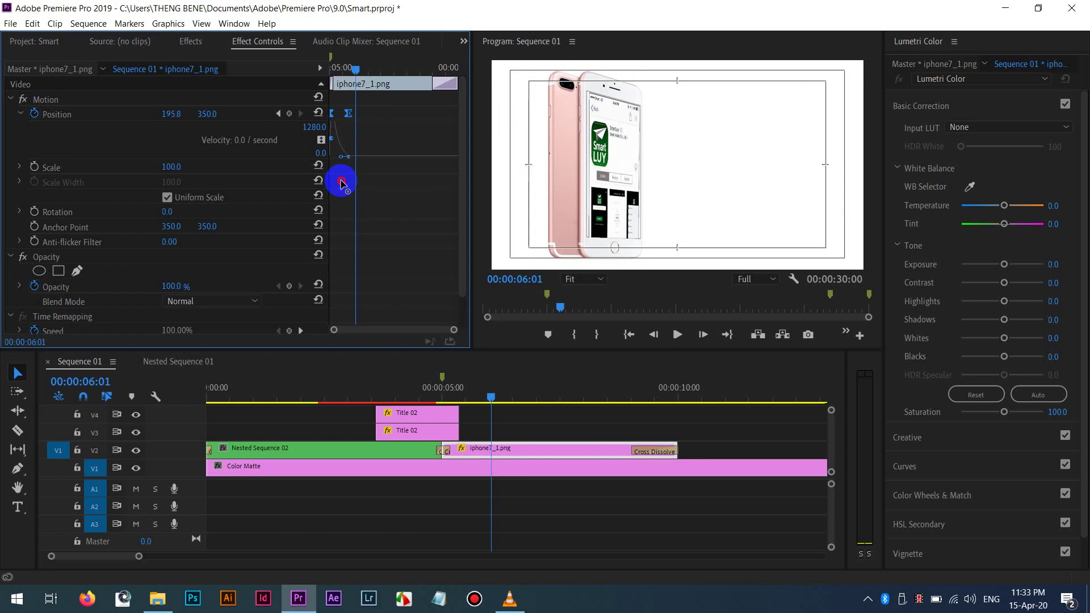
left_click(339, 68)
key("space")
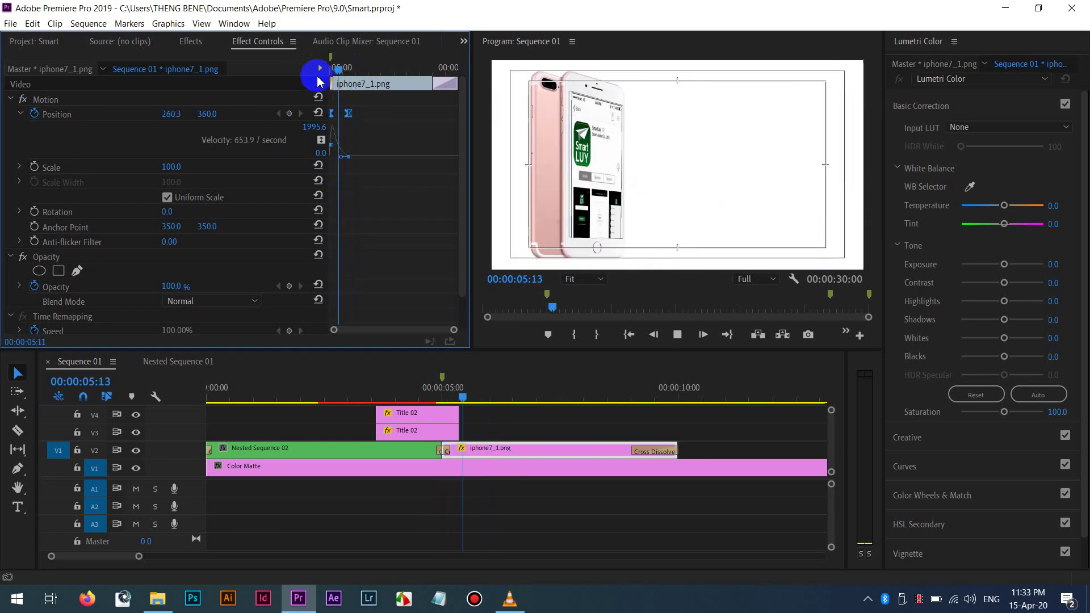
key("space")
key("space")
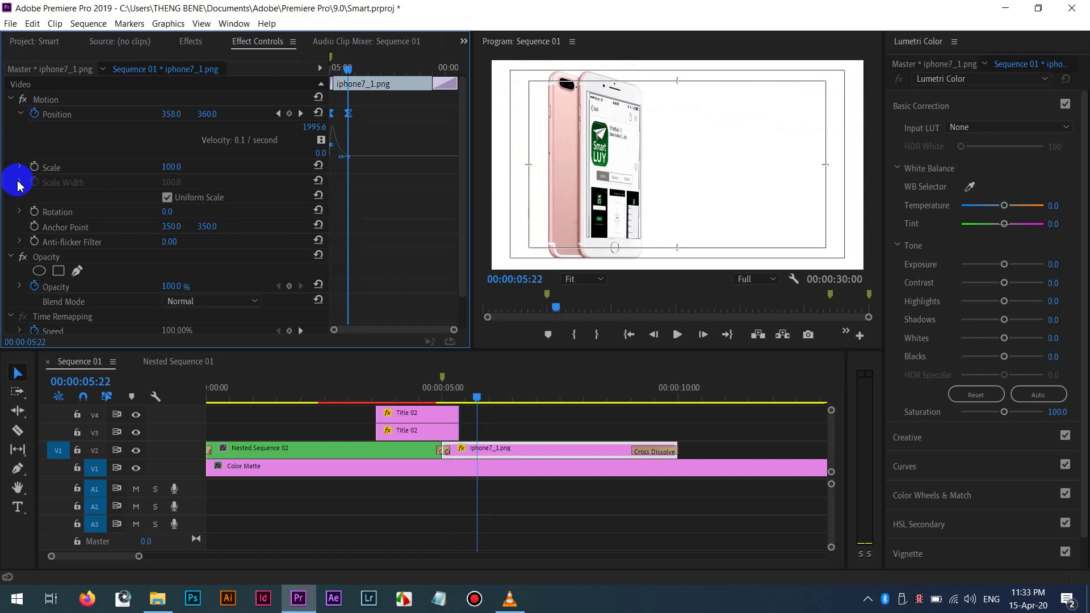
Add a Scale keyframe of 100 to iphone7_1.png at 00:00:05:22 and place the playhead at the 00:00:05:00 marker.
left_click(34, 167)
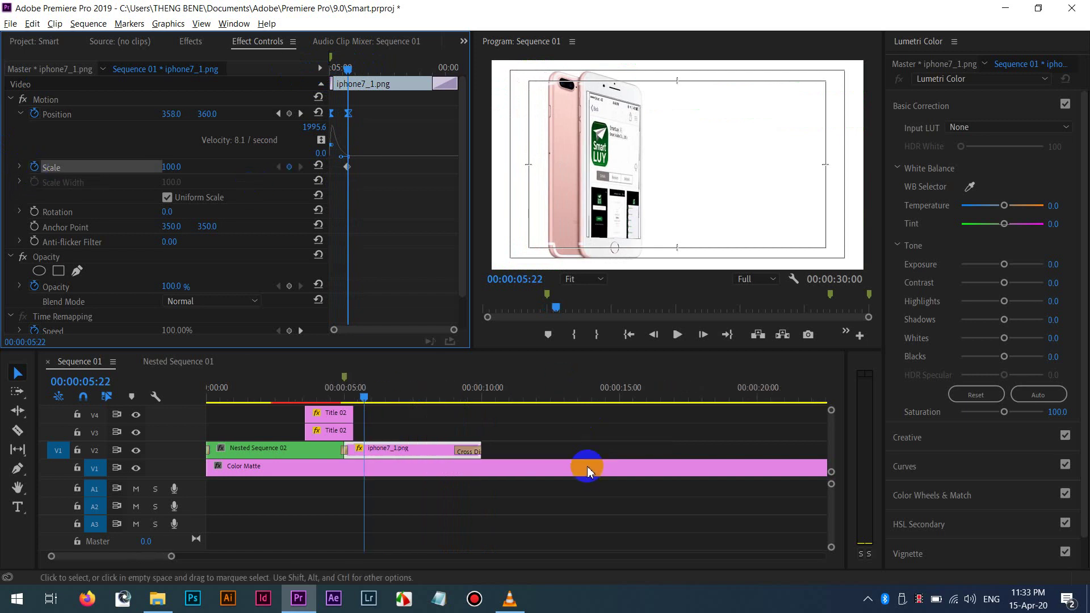
scroll(584, 466, "down", 5)
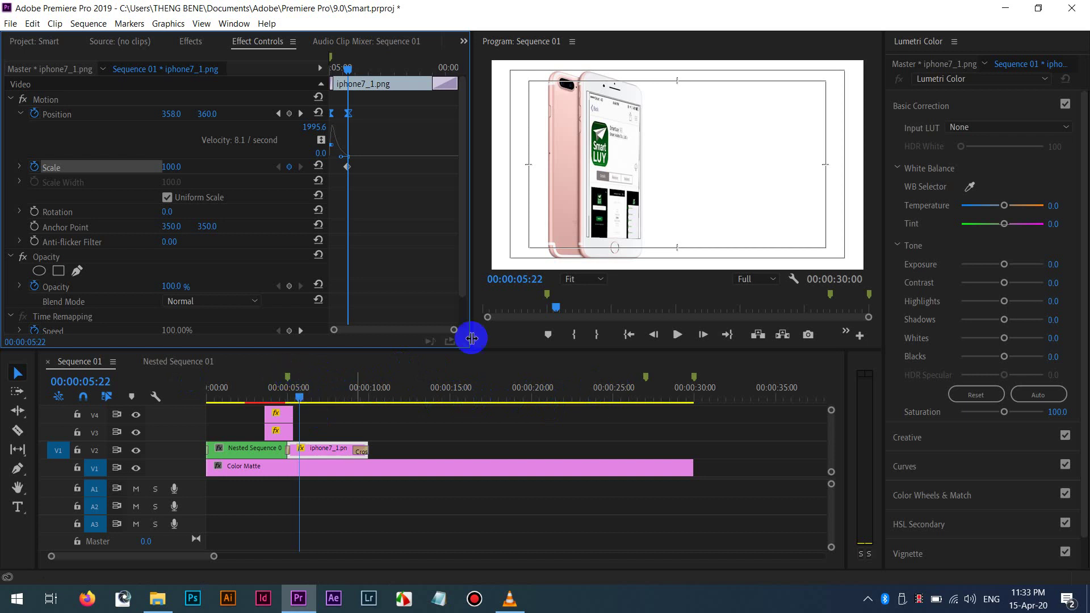
left_click(287, 381)
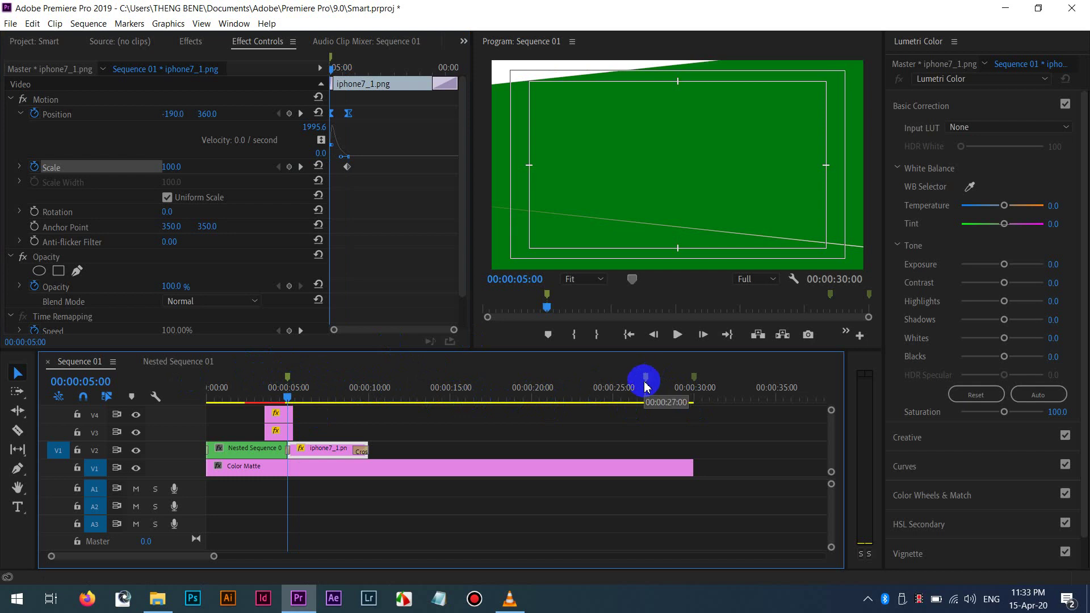
Switch to Calculator, divide 22 by 4 to work out the scene length, and close it.
key("super+r")
type("calc")
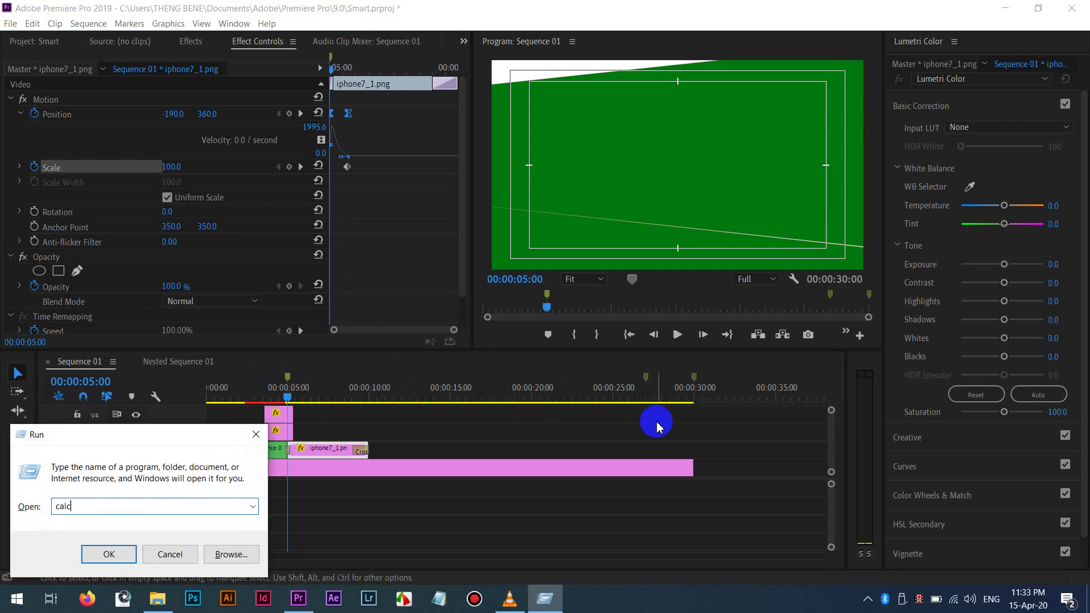
key("Return")
type("22")
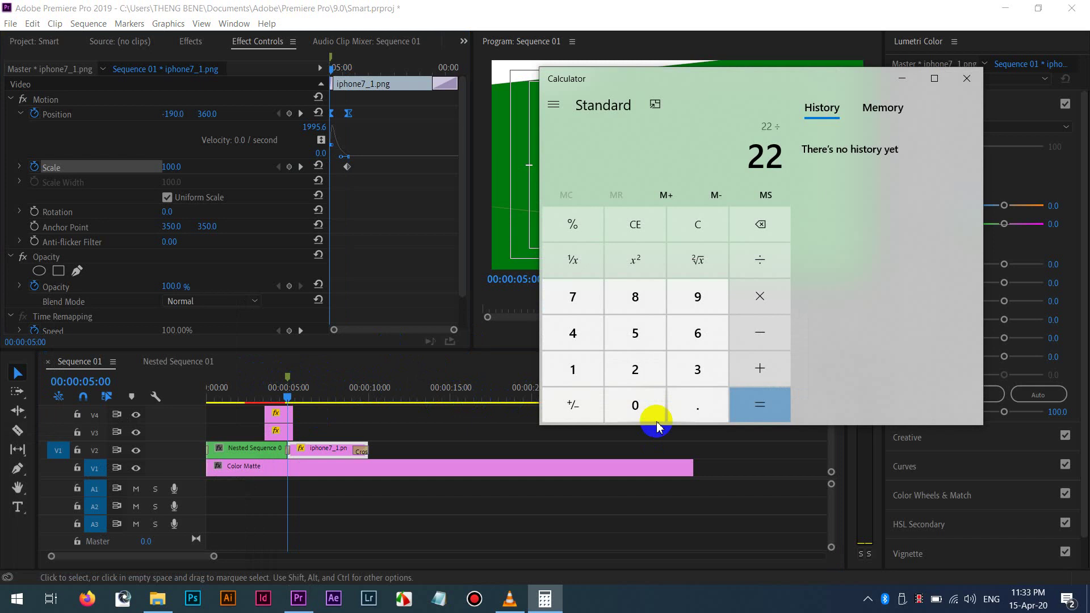
key("Return")
left_click(969, 79)
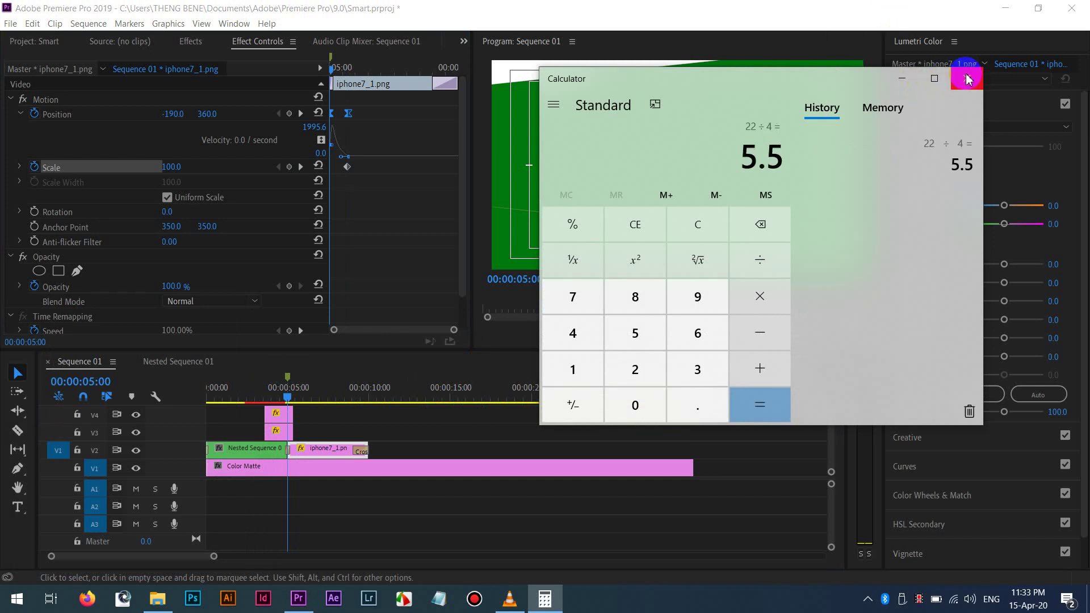
Place the playhead at 00:00:10:00 to check where iphone7_1.png ends.
left_click(274, 366)
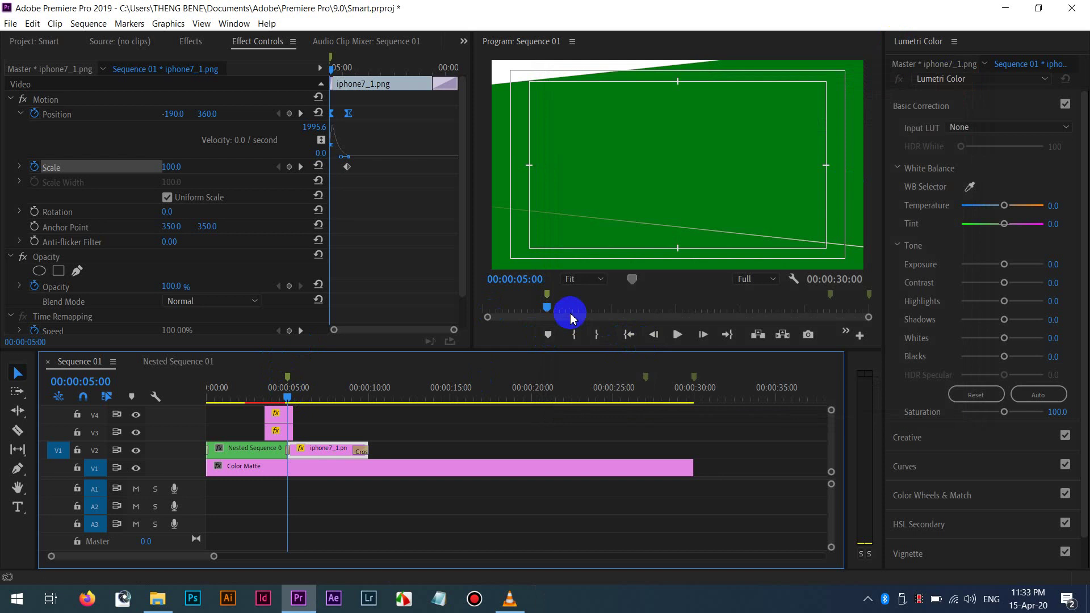
left_click(518, 282)
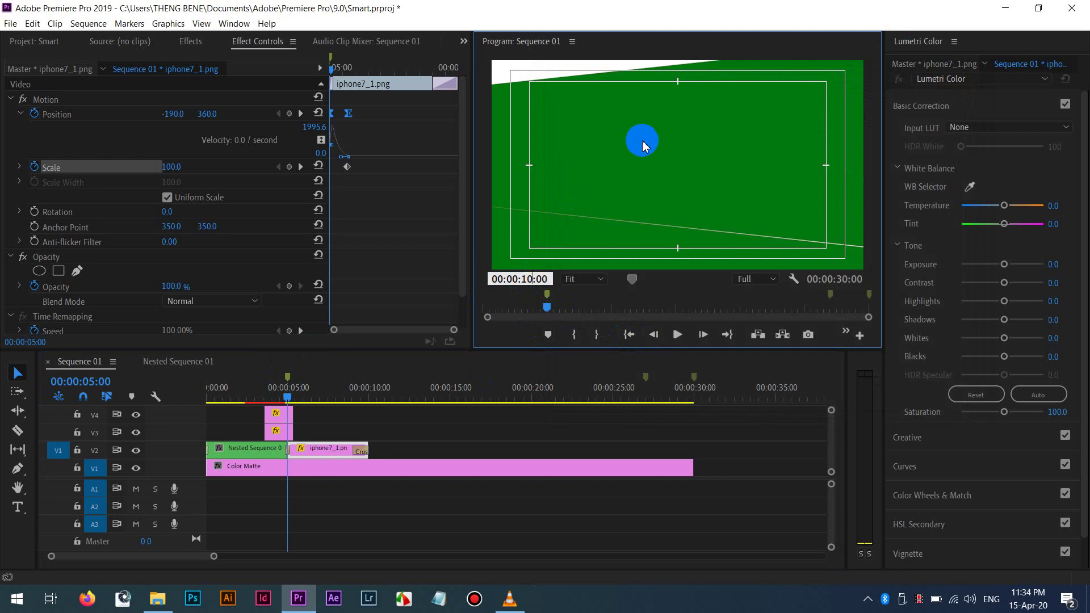
left_click(643, 146)
left_click(370, 395)
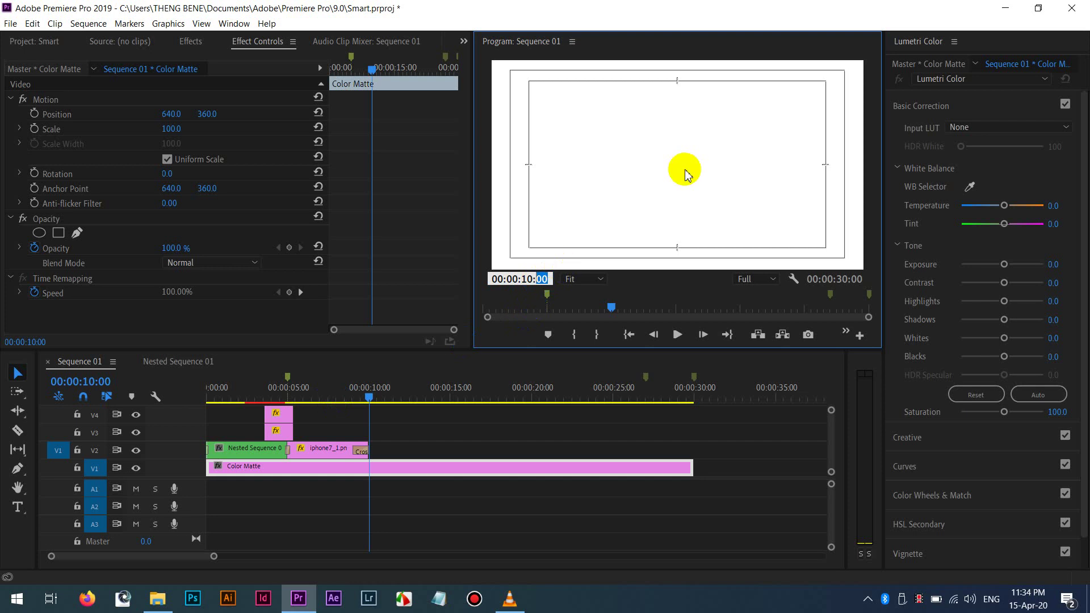
left_click(433, 428)
left_click(289, 466)
key("=")
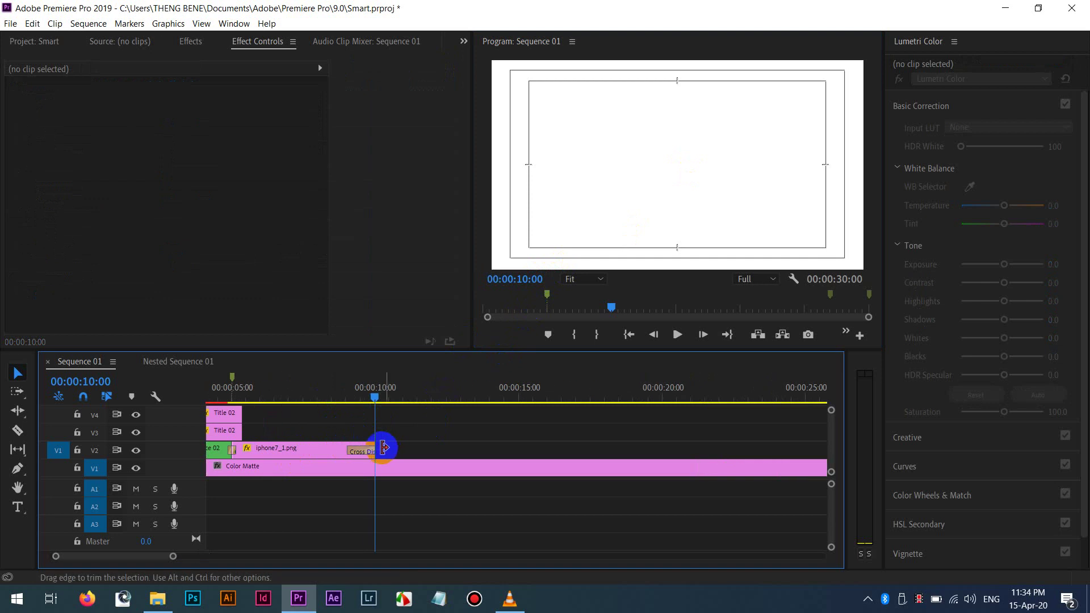
Add a marker at 00:00:09:29, on the last frame of iphone7_1.png.
left_click(374, 398)
mouse_move(364, 399)
left_mouse_down()
mouse_move(321, 394)
mouse_move(364, 390)
left_mouse_up()
key("Home")
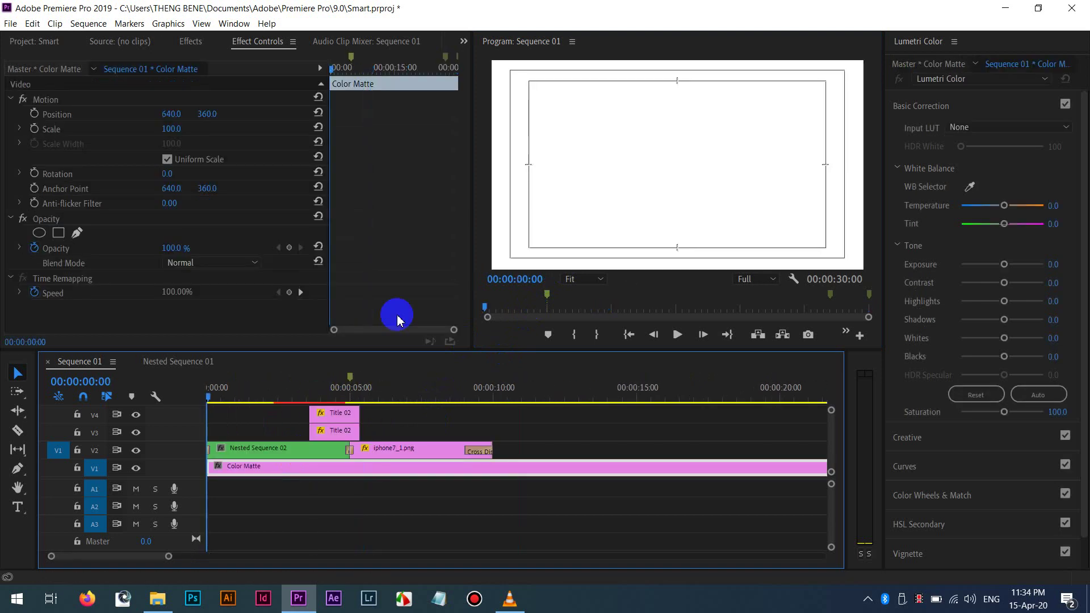
left_click(489, 397)
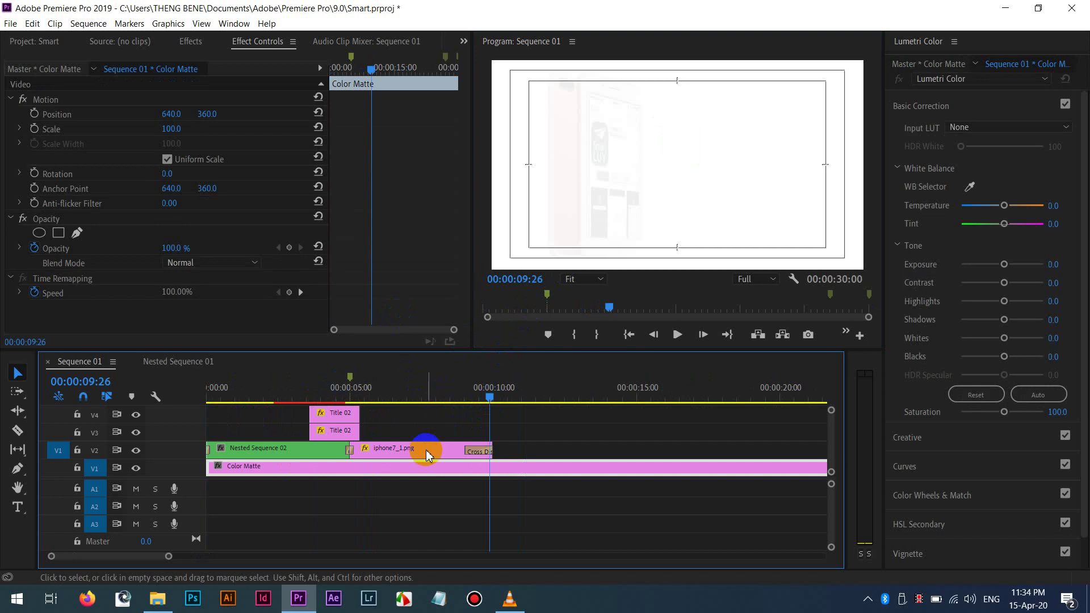
key("Right")
key("Right")
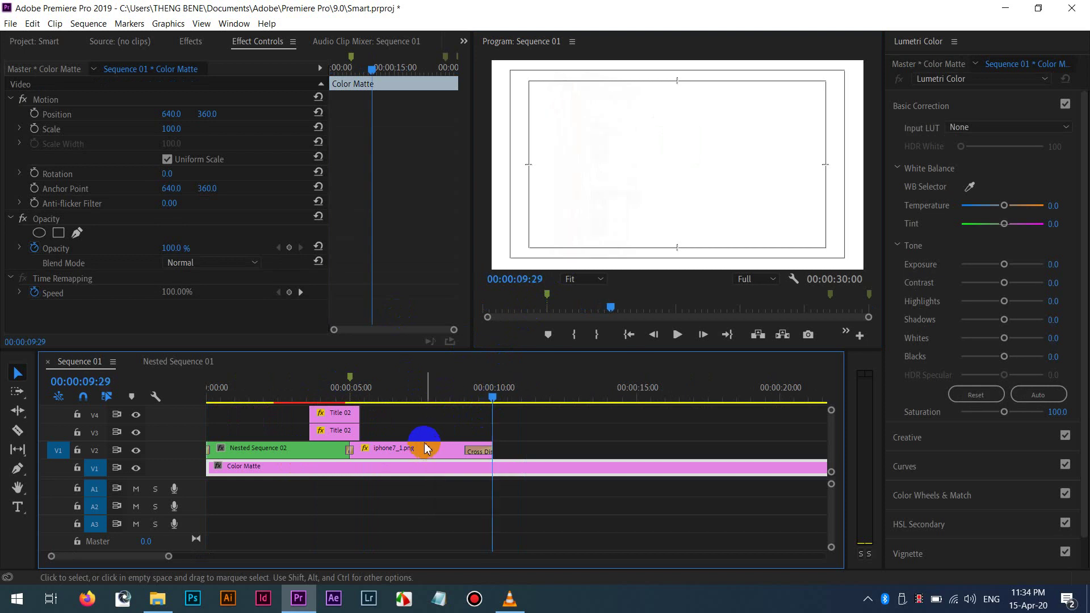
left_click(548, 334)
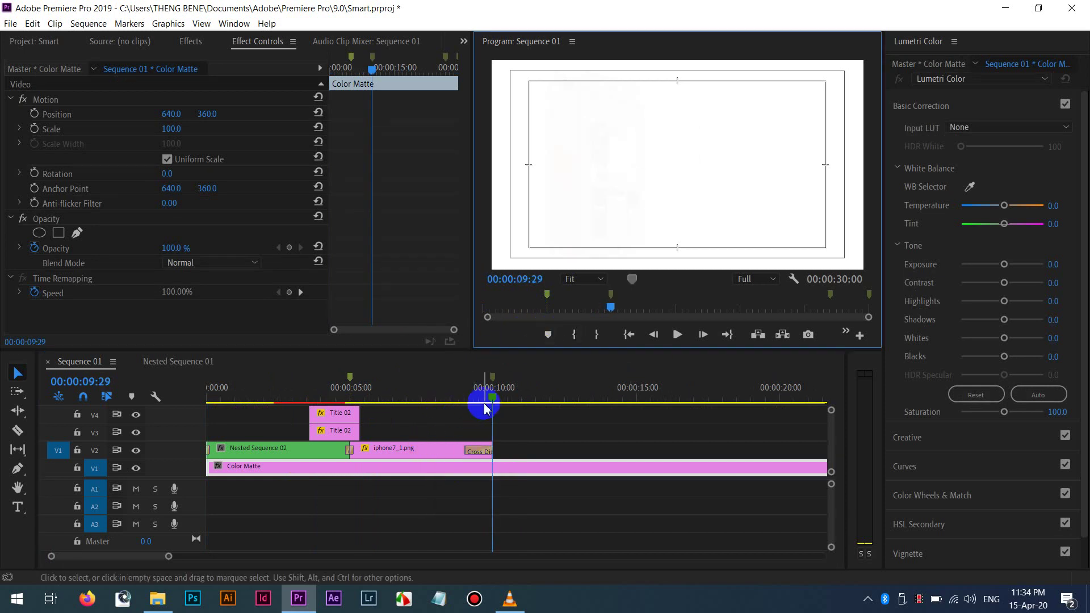
Play back the iPhone scene and delete the Cross Dissolve at the end of iphone7_1.png.
left_click_drag(485, 409, 340, 398)
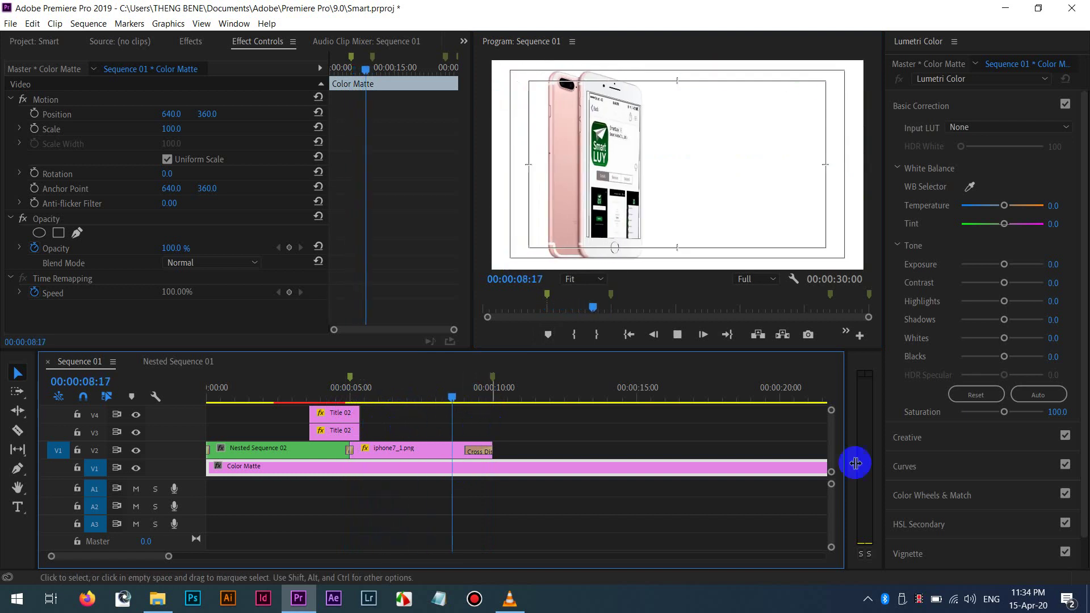
key("space")
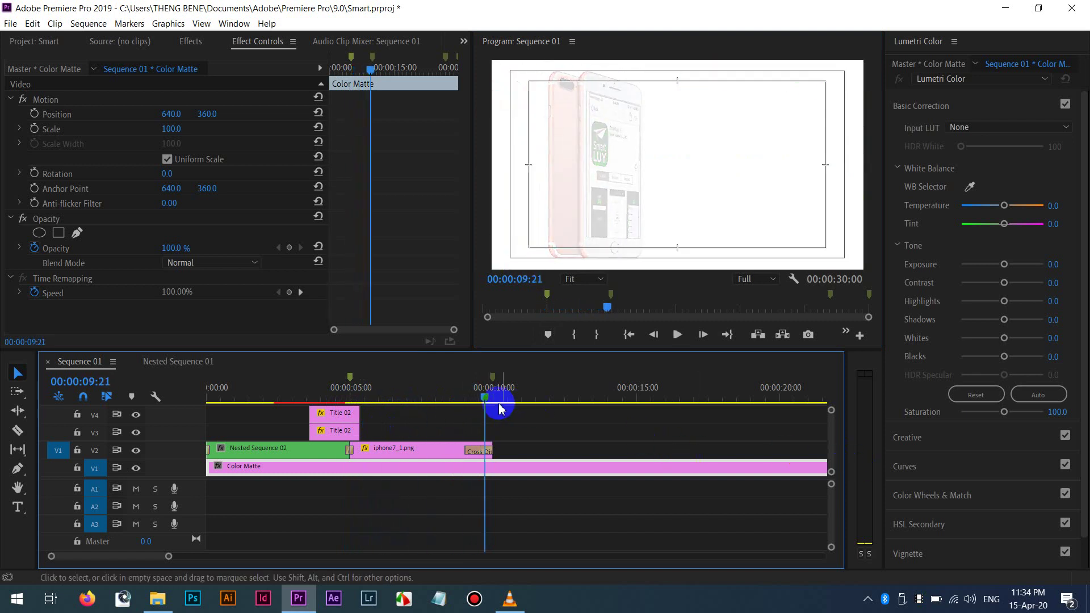
left_click(481, 447)
key("Delete")
left_click(485, 399)
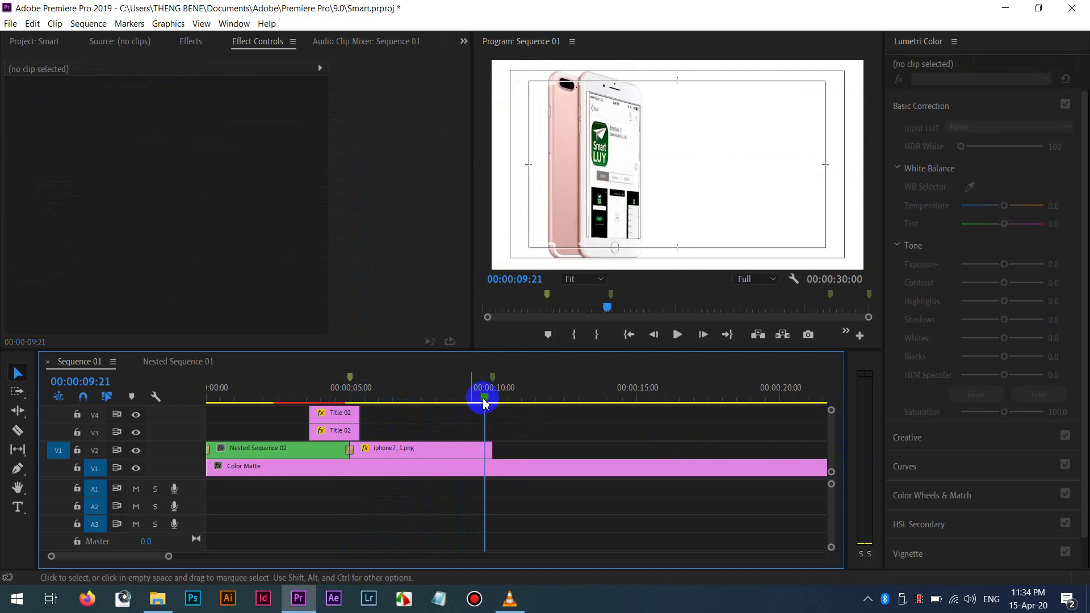
Add a Scale keyframe of 100 to Color Matte at 00:00:05:21.
left_click_drag(484, 403, 389, 392)
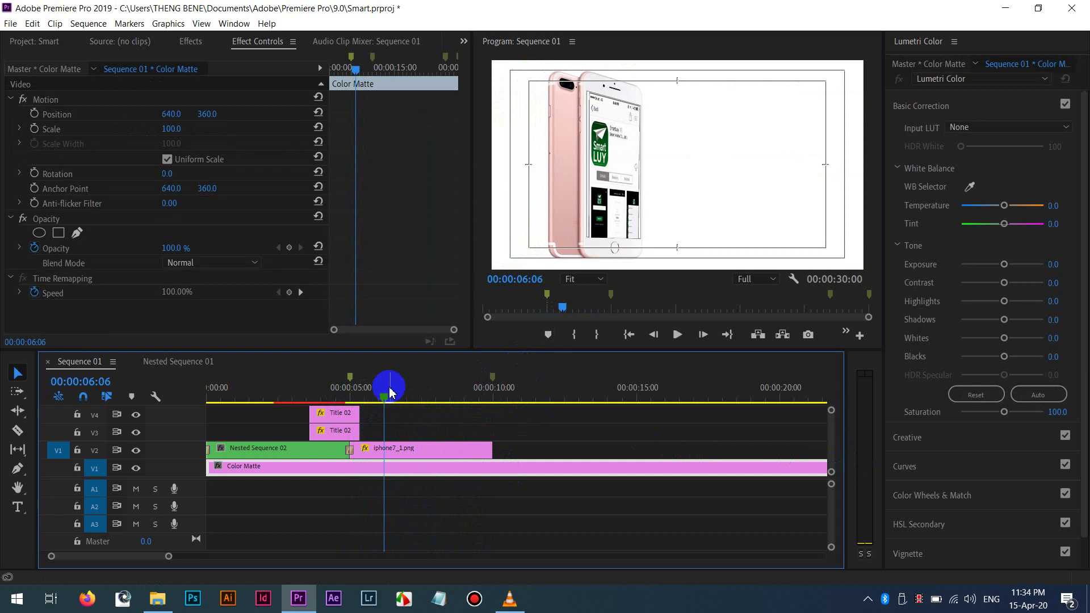
key("Left")
key("Left")
key("Left")
key("Left")
key("Left")
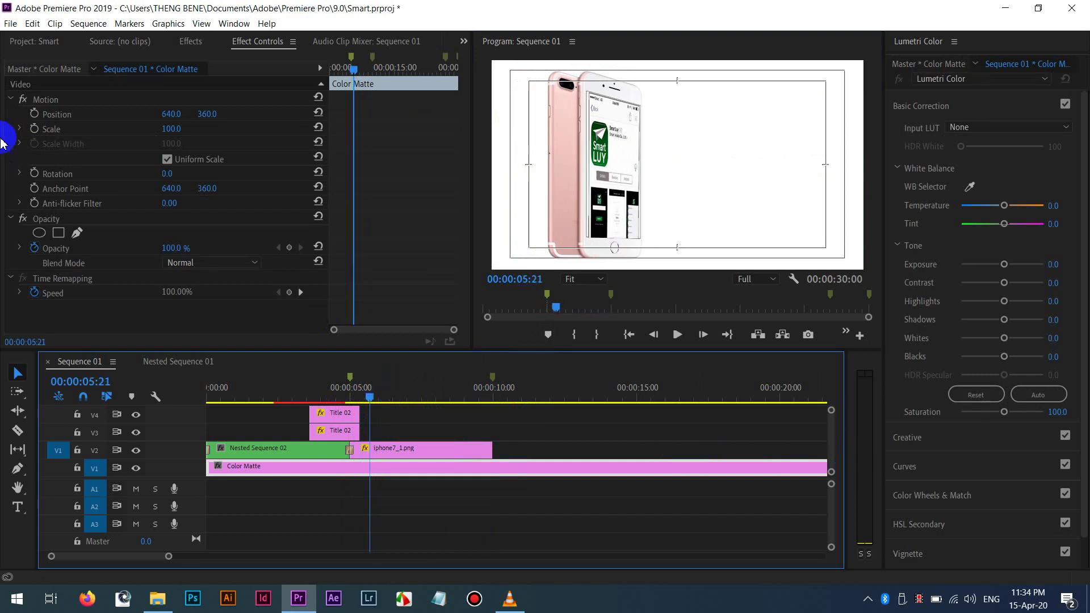
left_click(35, 129)
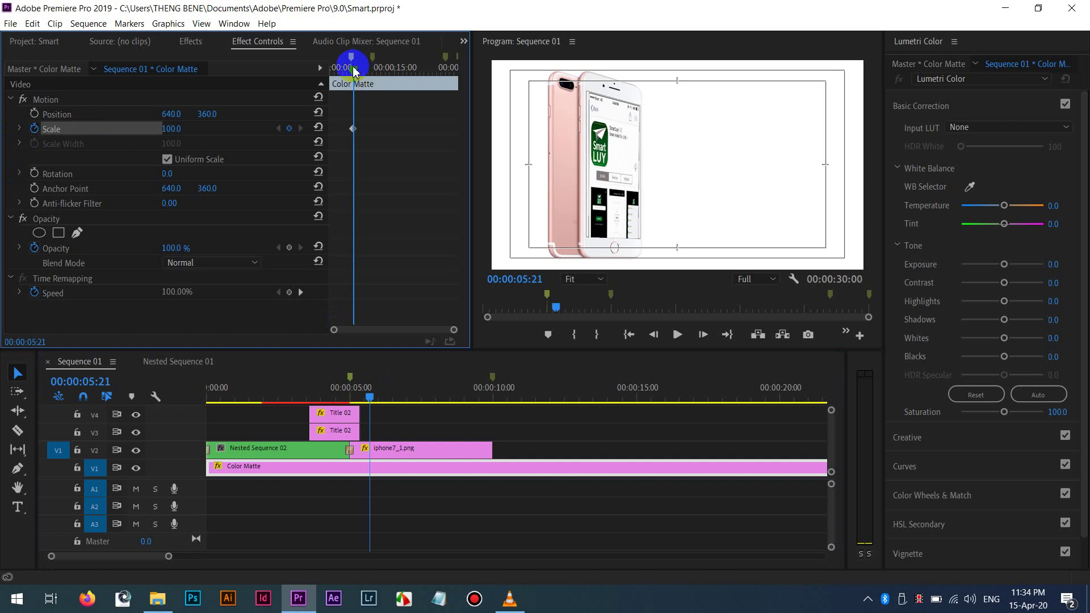
Add a Scale keyframe of 98 to iphone7_1.png at the 00:00:09:29 marker.
left_click_drag(354, 71, 516, 66)
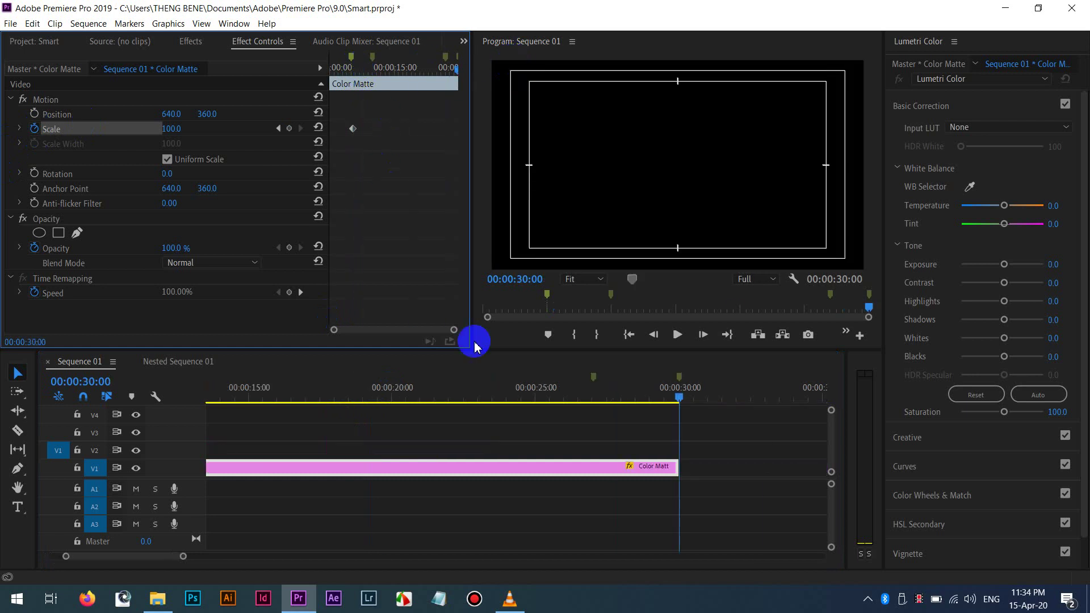
left_click_drag(159, 561, 97, 557)
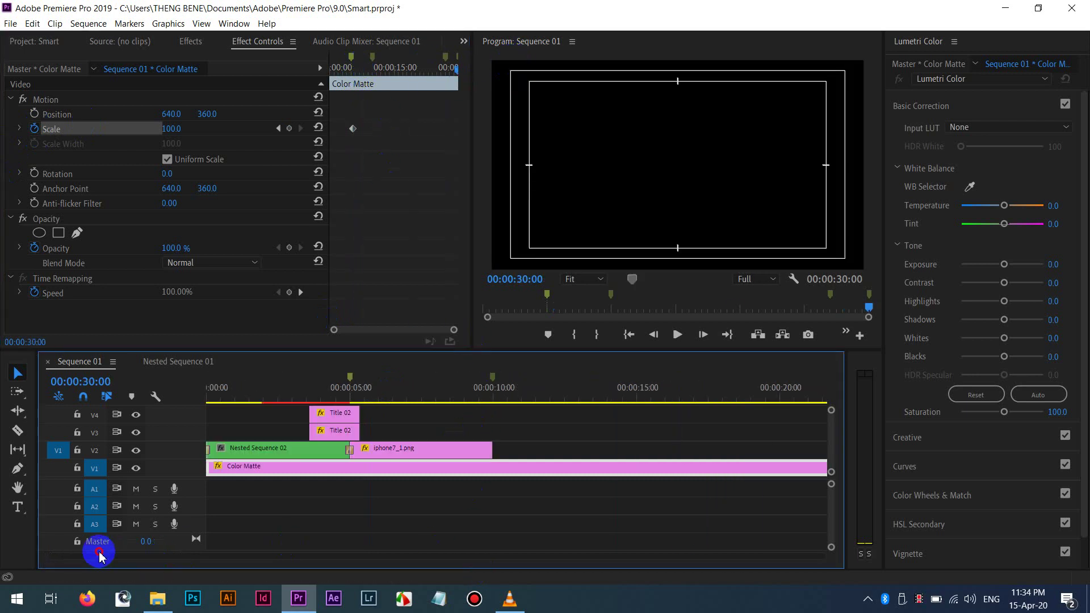
left_click(426, 449)
left_click(382, 451)
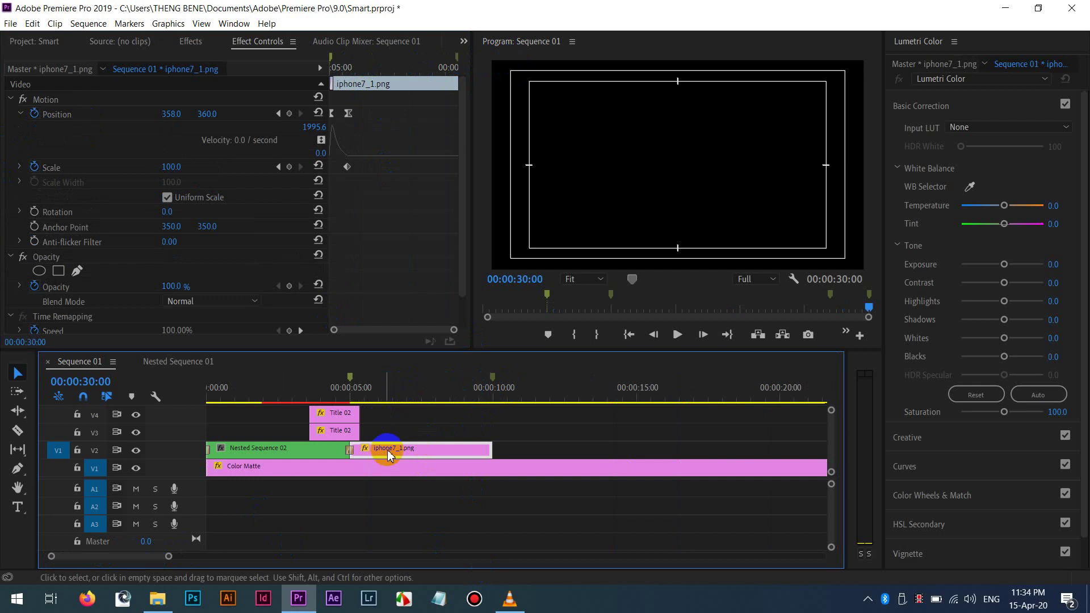
left_click(486, 378)
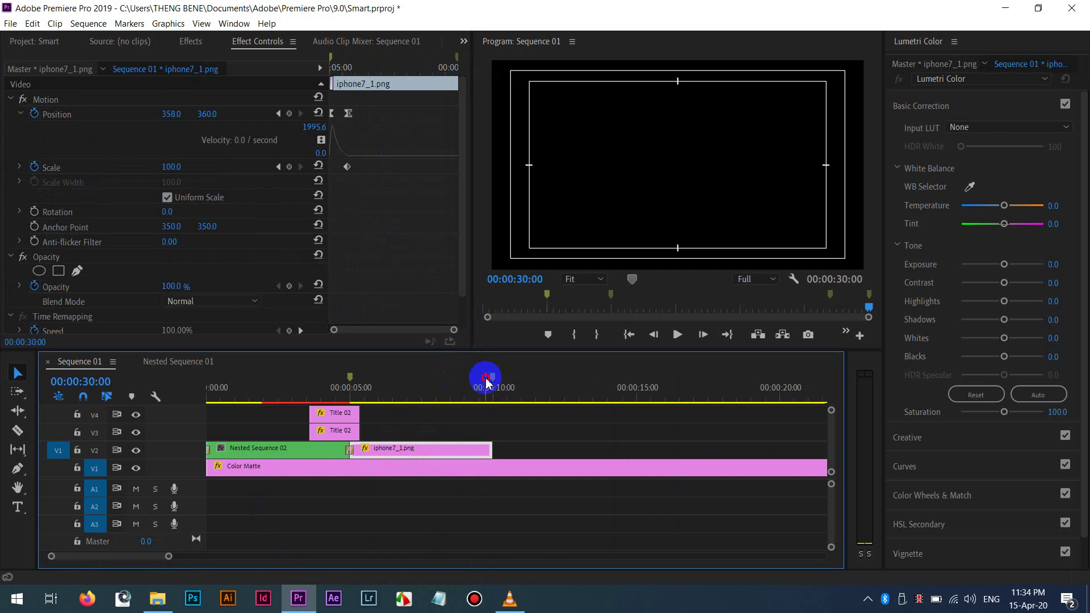
left_click_drag(464, 389, 495, 384)
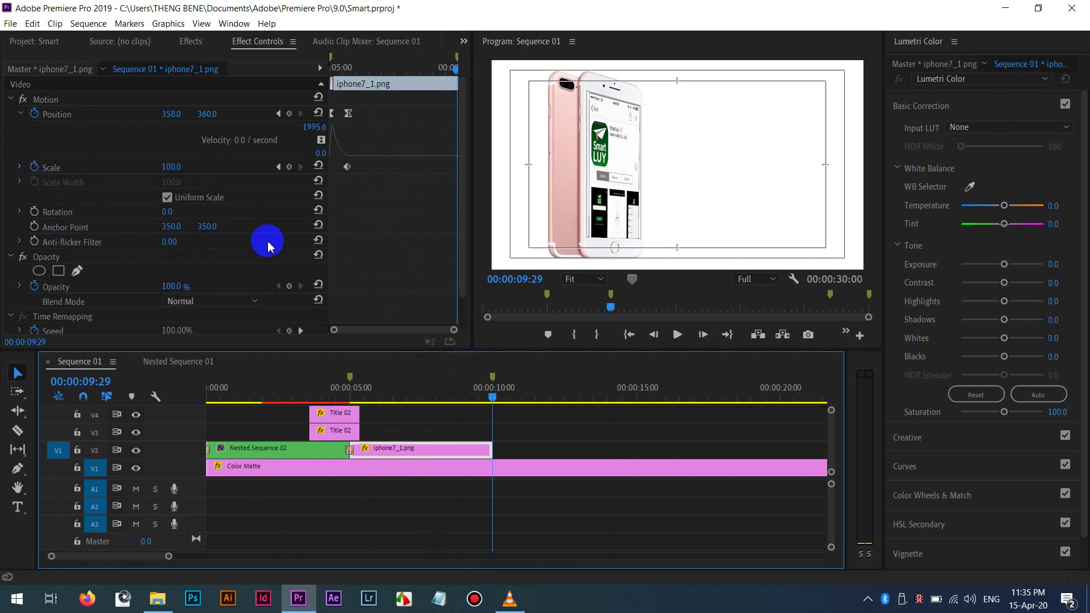
left_click(178, 170)
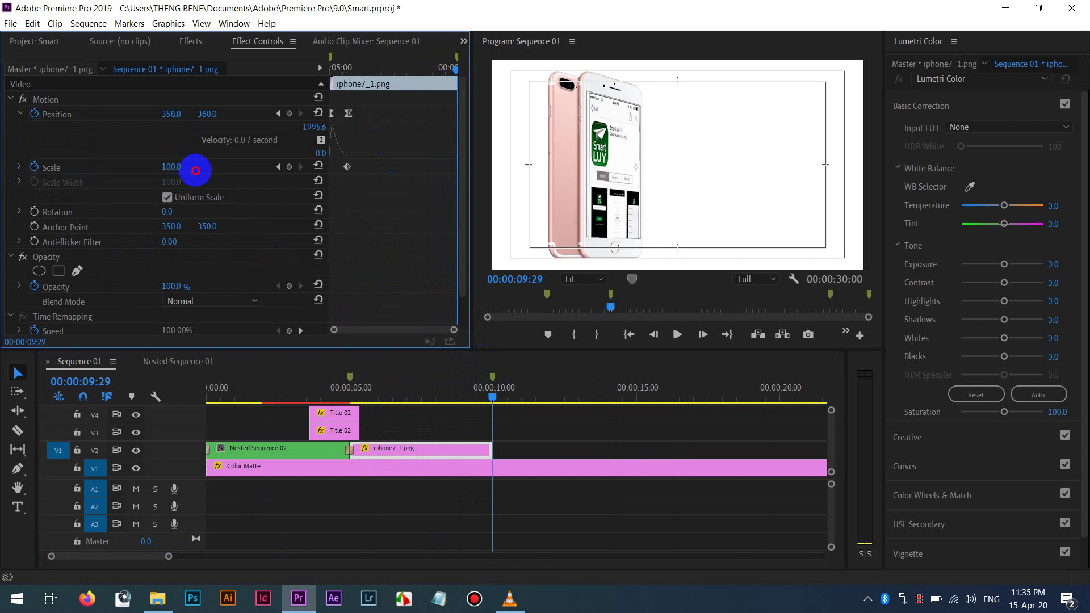
left_click_drag(248, 166, 271, 154)
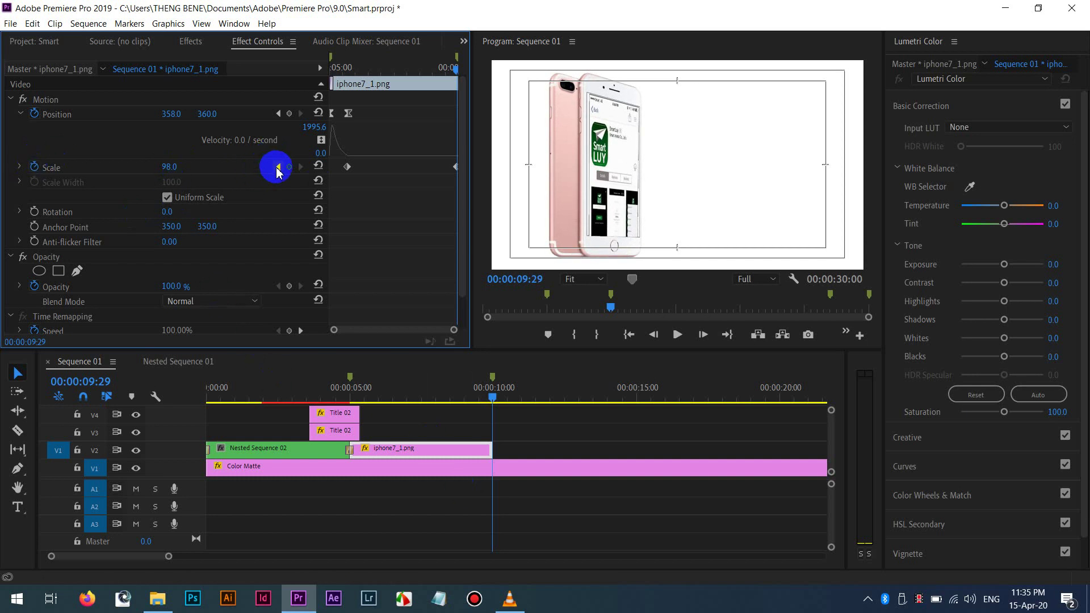
Set the Scale keyframe of iphone7_1.png at 00:00:05:22 to 79 and play back the scene.
left_click(278, 167)
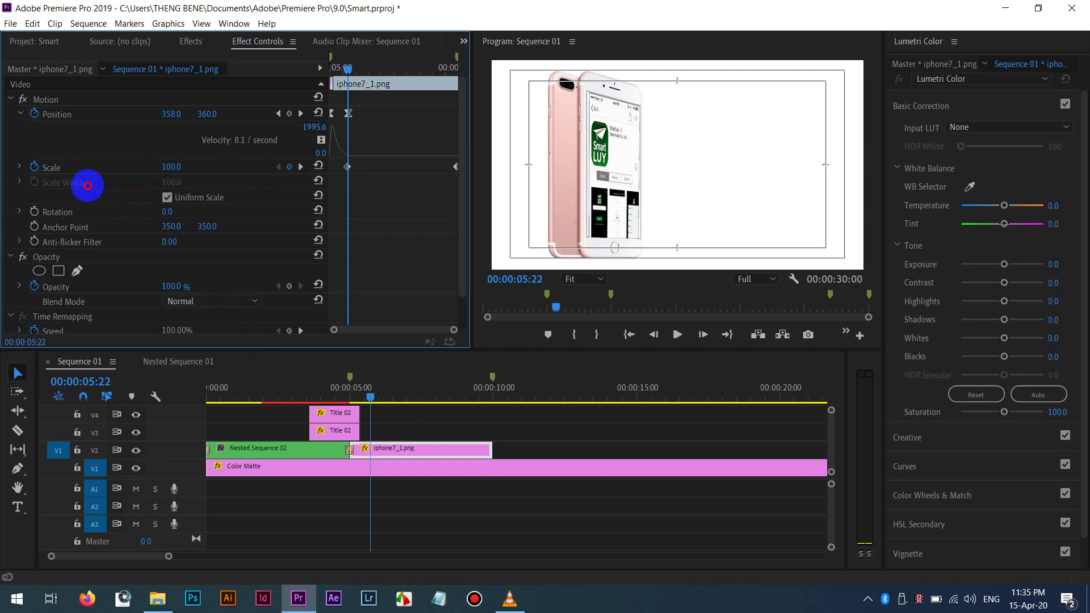
mouse_move(54, 192)
left_mouse_down()
mouse_move(37, 188)
mouse_move(59, 185)
left_mouse_up()
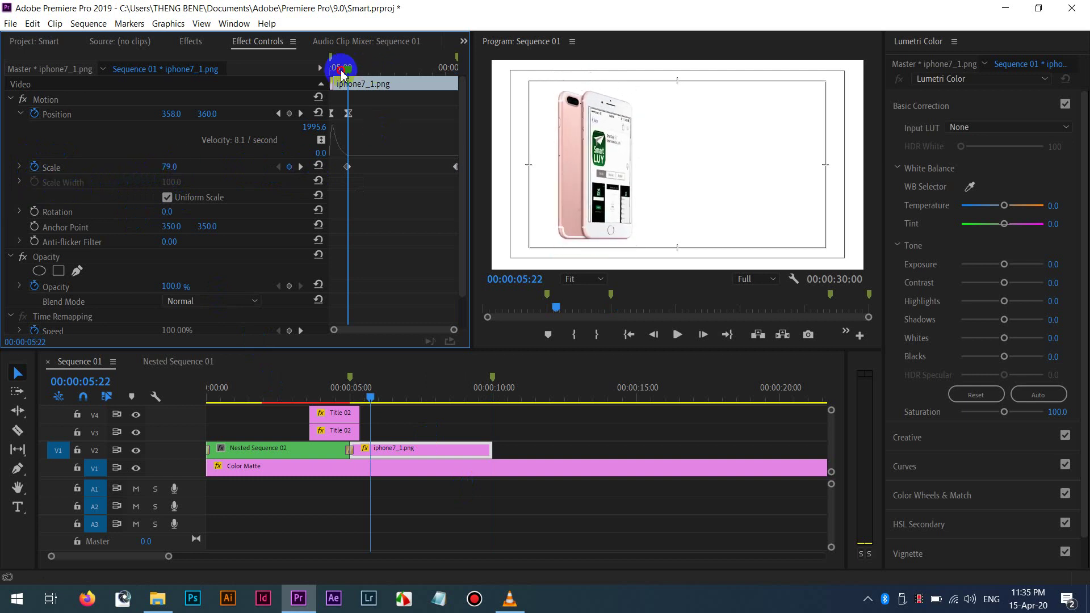
left_click_drag(329, 68, 318, 80)
key("space")
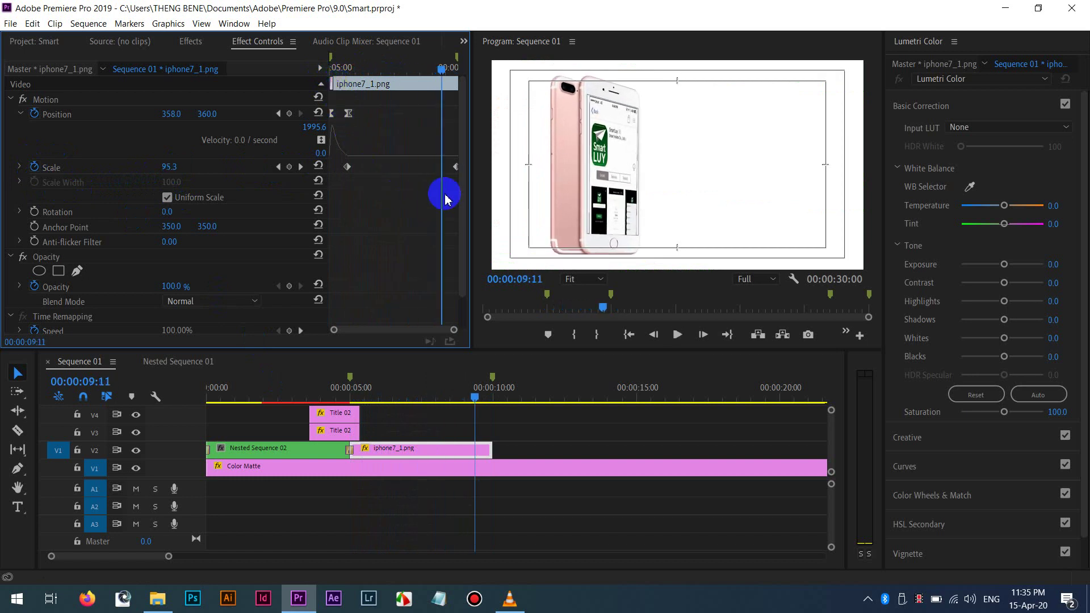
key("space")
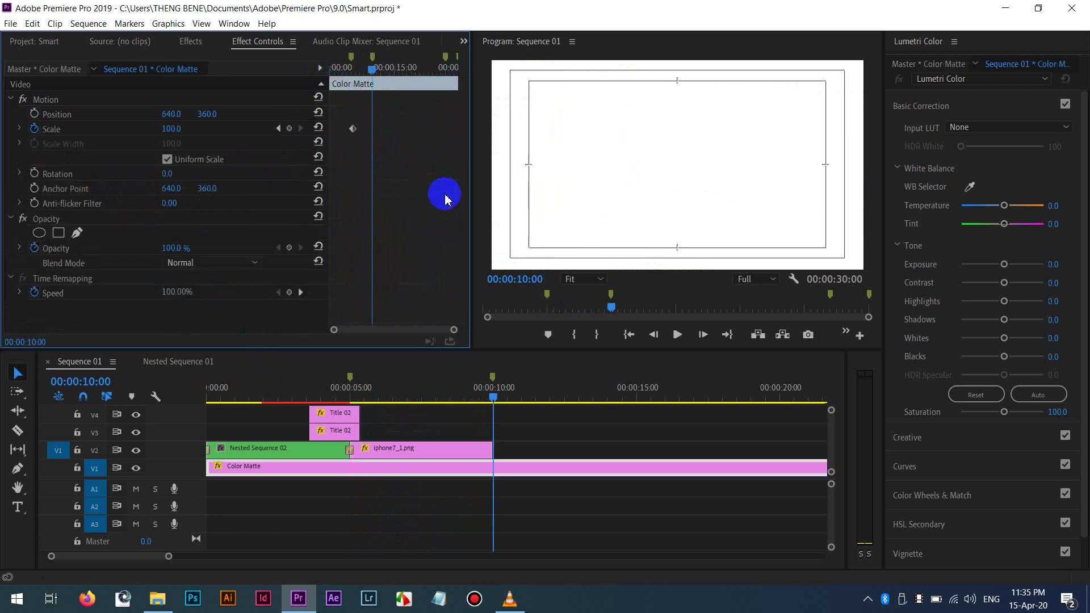
Reduce the Scale of iphone7_1.png at its 00:00:09:29 keyframe for a subtler zoom and play back the result.
left_click(451, 448)
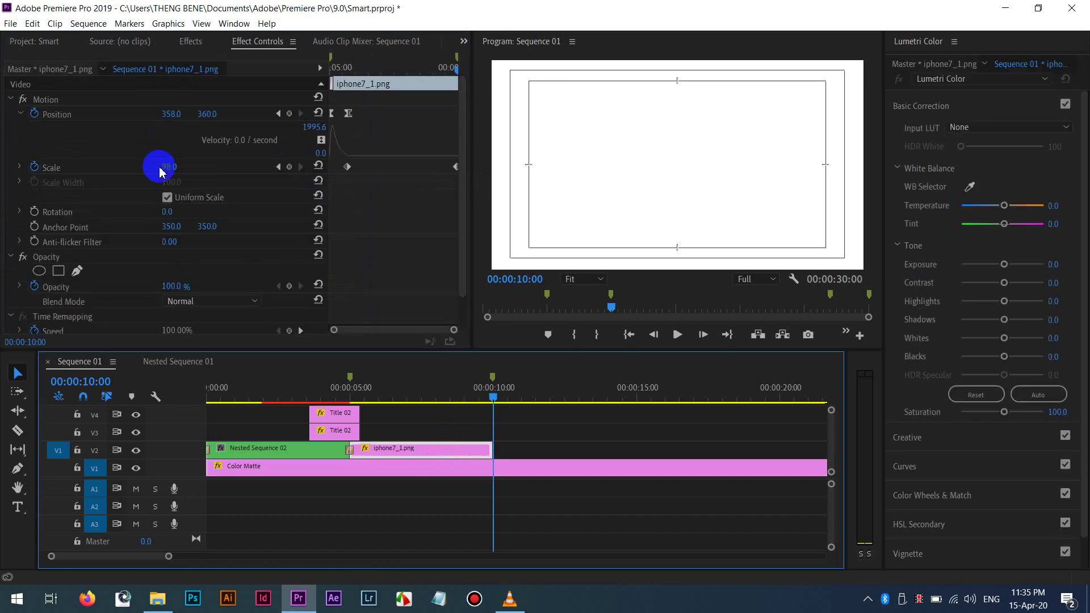
left_click(278, 167)
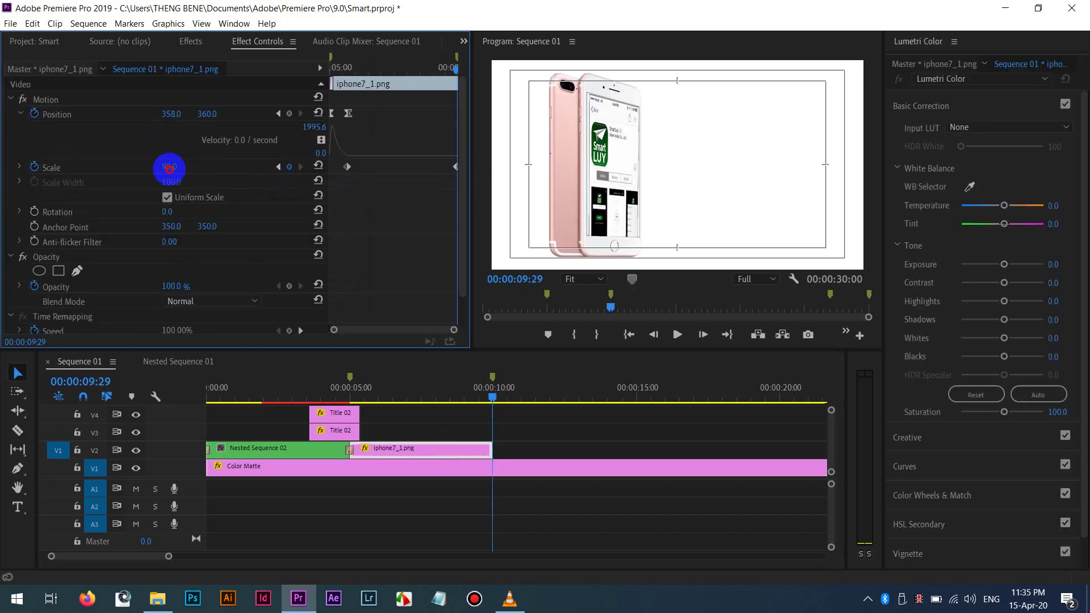
left_click(169, 167)
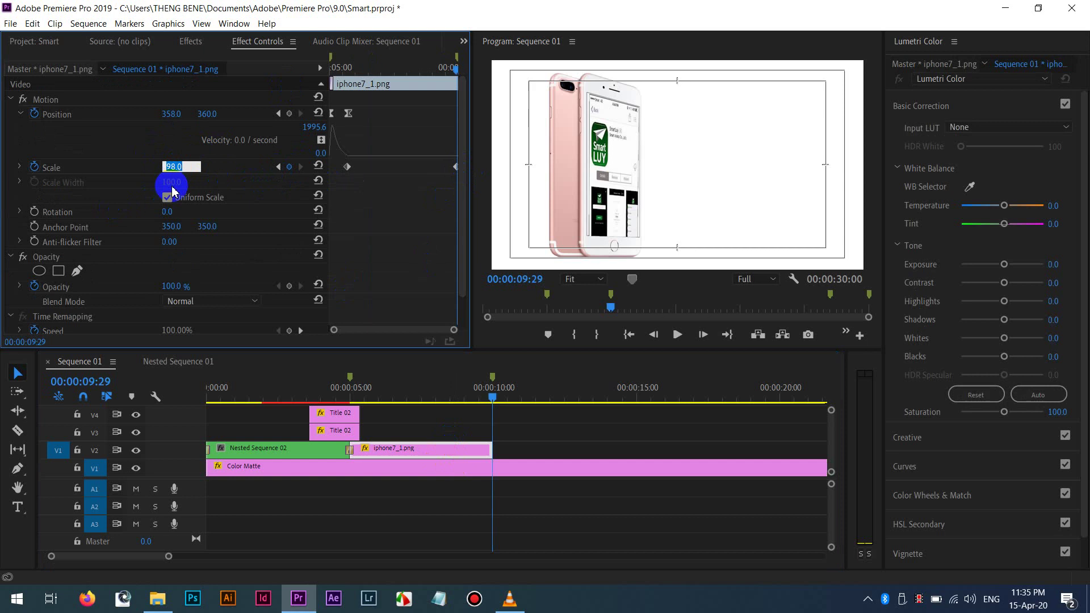
left_click(136, 168)
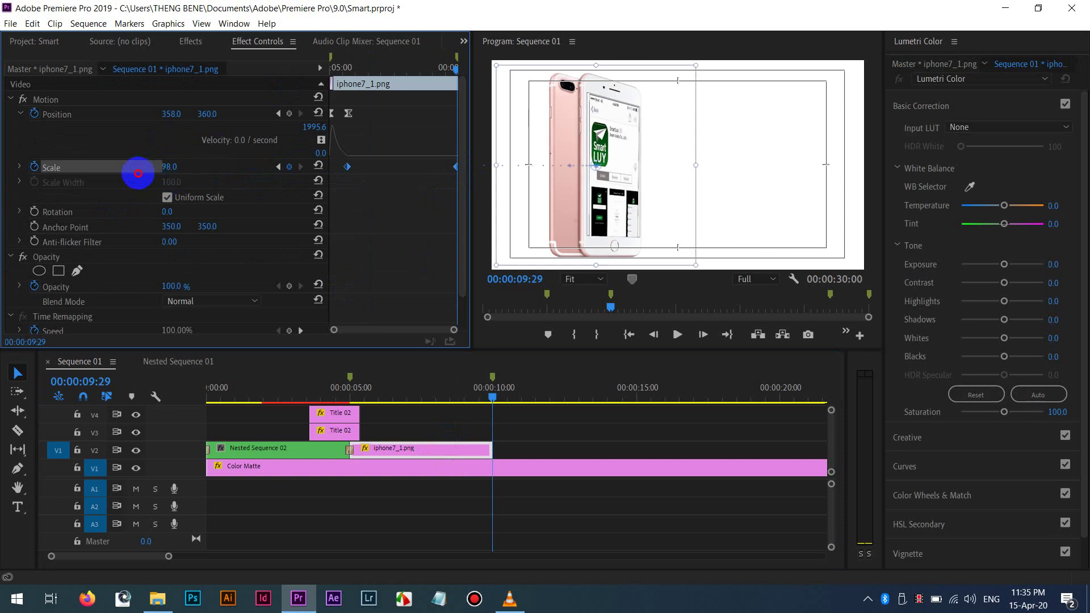
left_click_drag(138, 173, 112, 167)
left_click(317, 390)
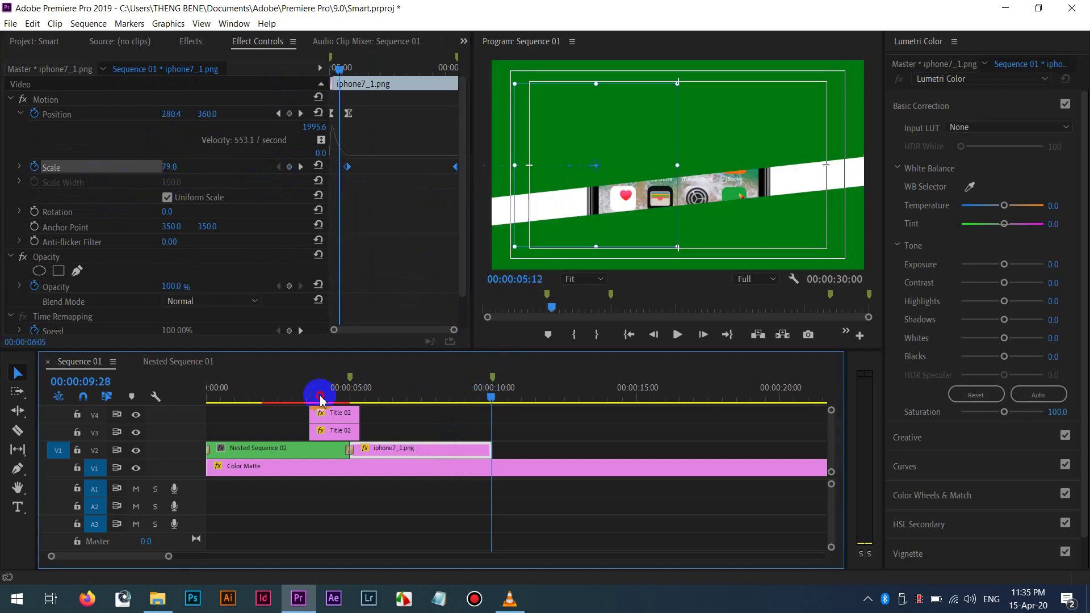
key("space")
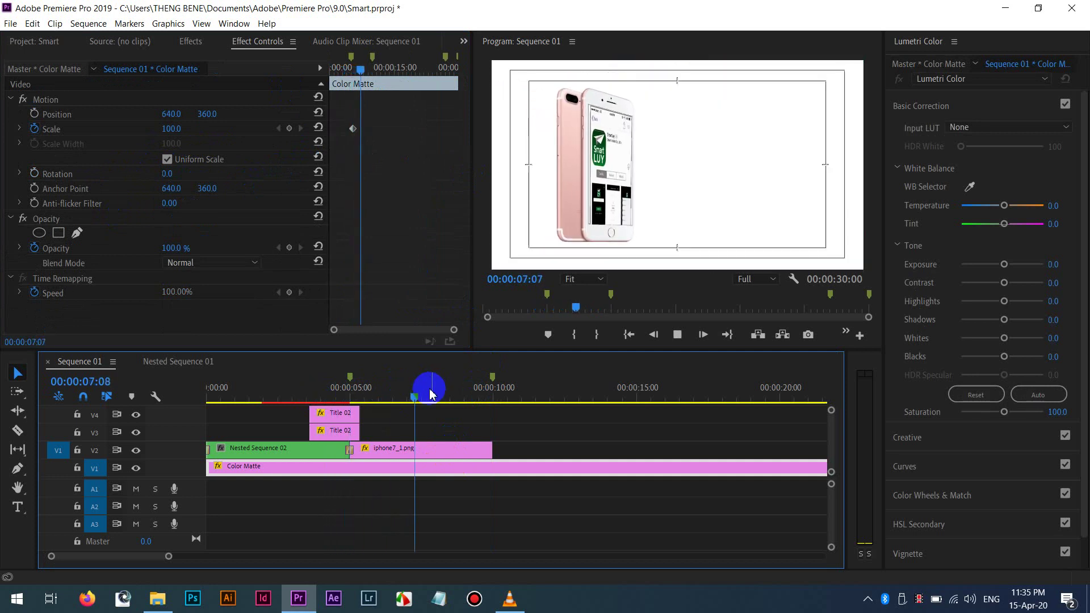
key("space")
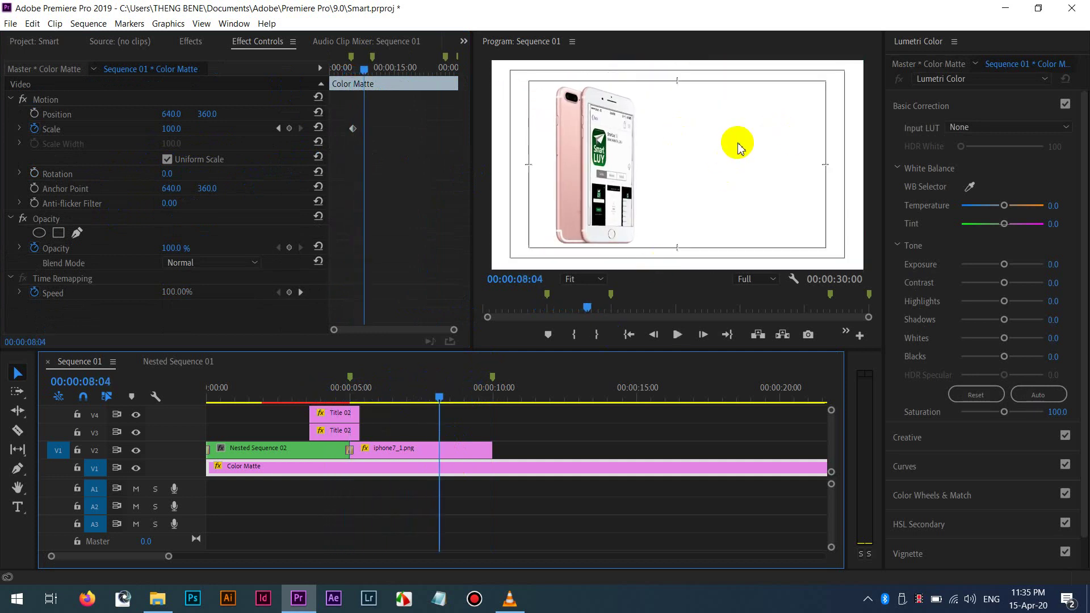
Switch to VLC, examine the phone and text scene of SmartNas.mp4 around 00:10, and return to Premiere Pro.
left_click(509, 599)
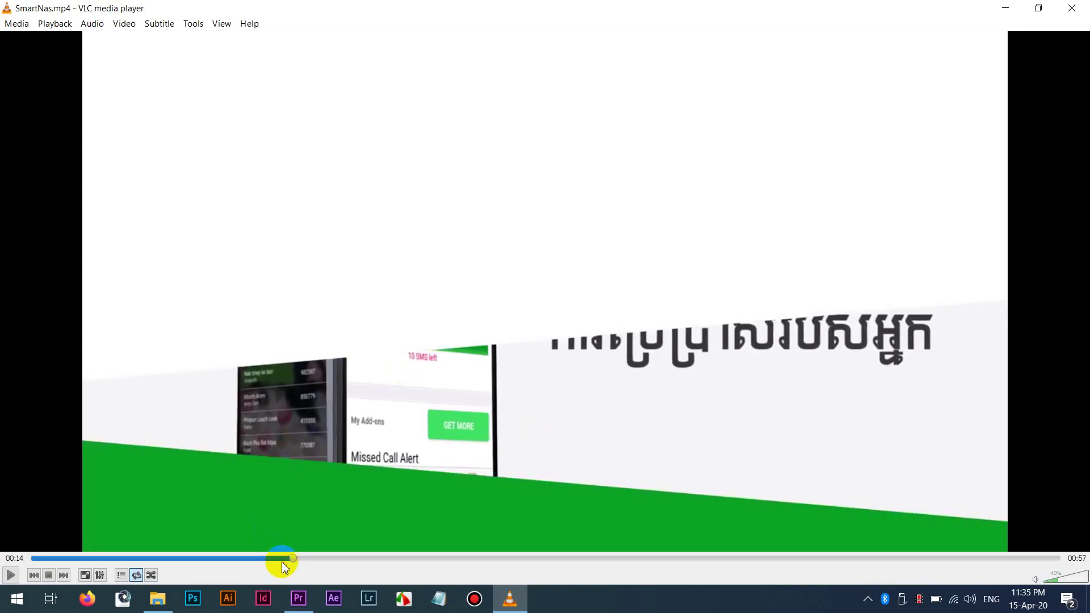
left_click_drag(278, 565, 221, 562)
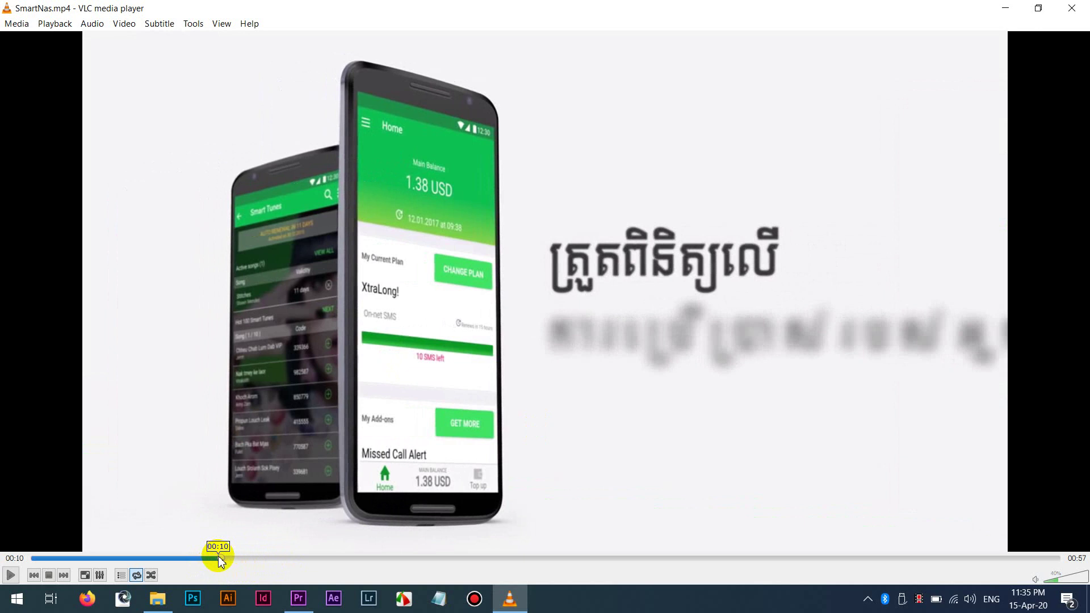
key("alt+Tab")
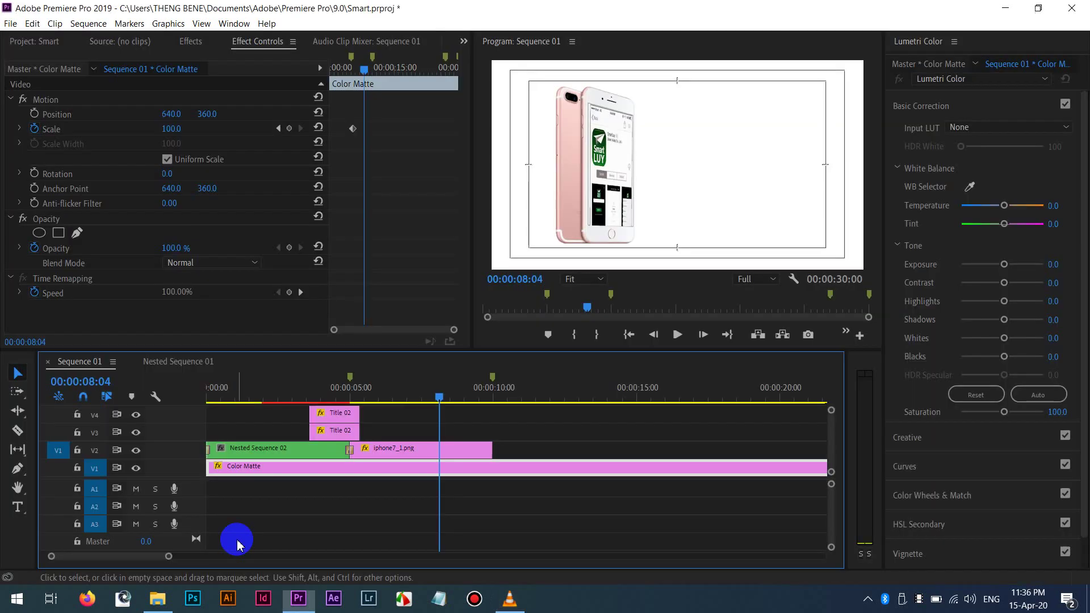
Create a new 1280 × 720 legacy title at 30 fps for the phone scene.
left_click(428, 408)
left_click(26, 41)
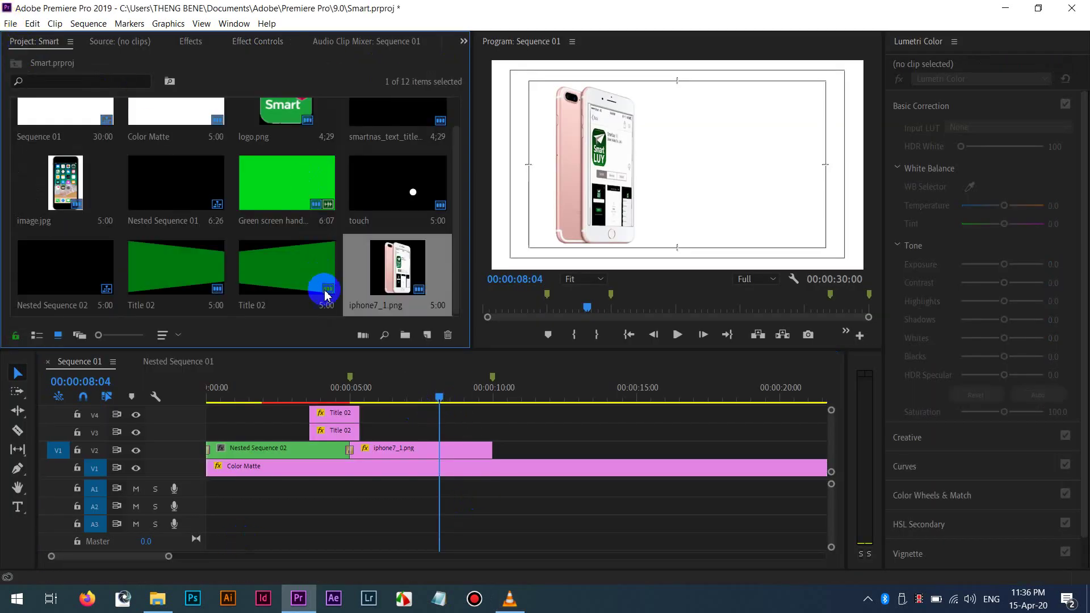
left_click(9, 25)
mouse_move(210, 40)
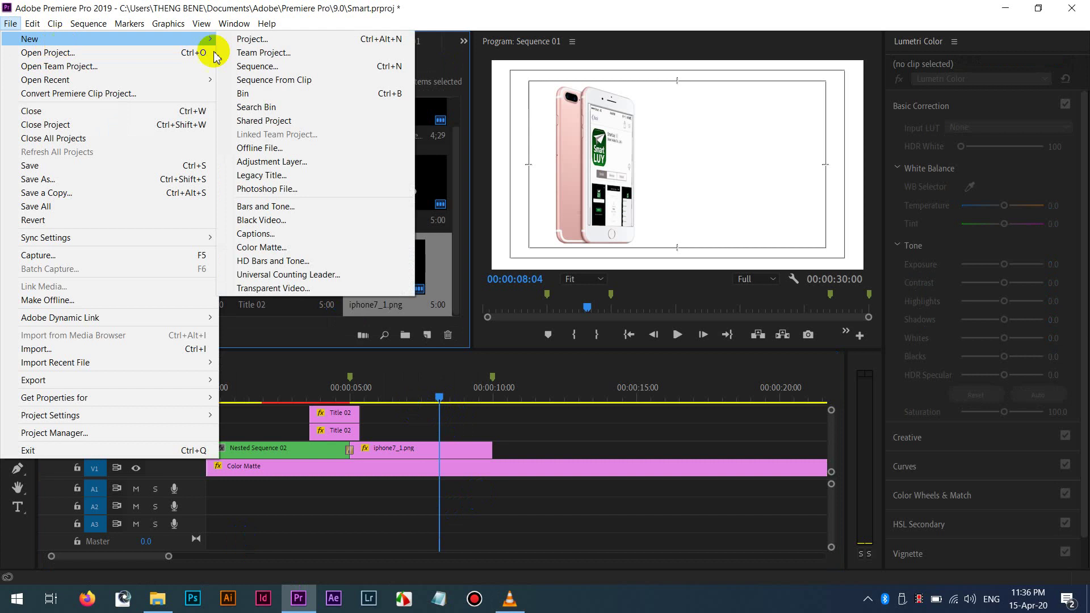
left_click(281, 176)
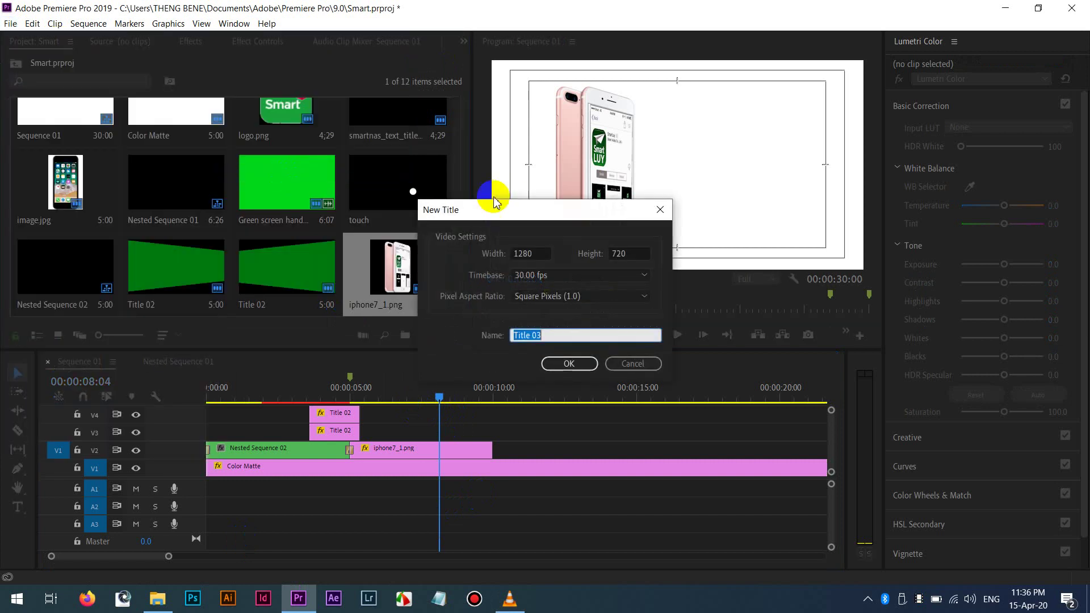
left_click(564, 364)
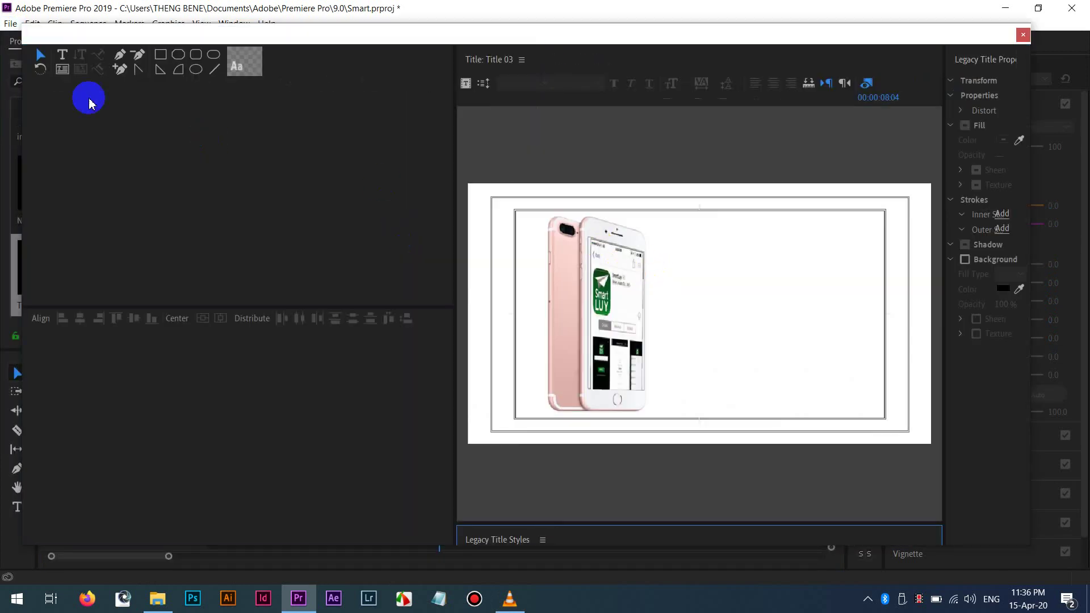
Enter the Khmer text ត្រួតពិនិត្យ beside the phone, switching to VLC to check the wording around 00:11 of SmartNas.mp4 and returning to Premiere Pro.
left_click_drag(454, 155, 132, 170)
left_click(32, 80)
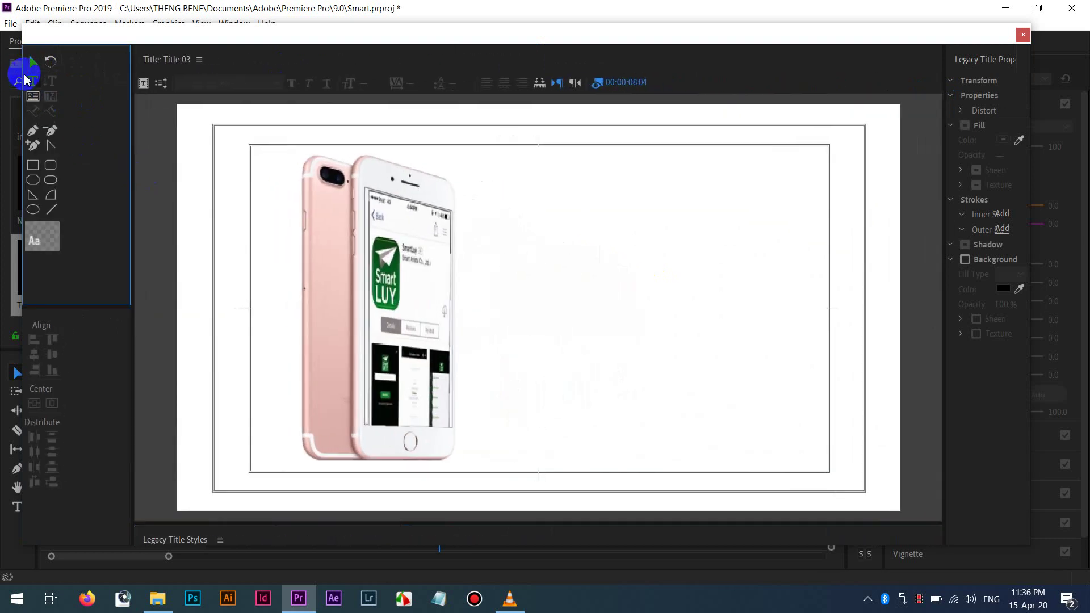
left_click(562, 281)
left_click(712, 298)
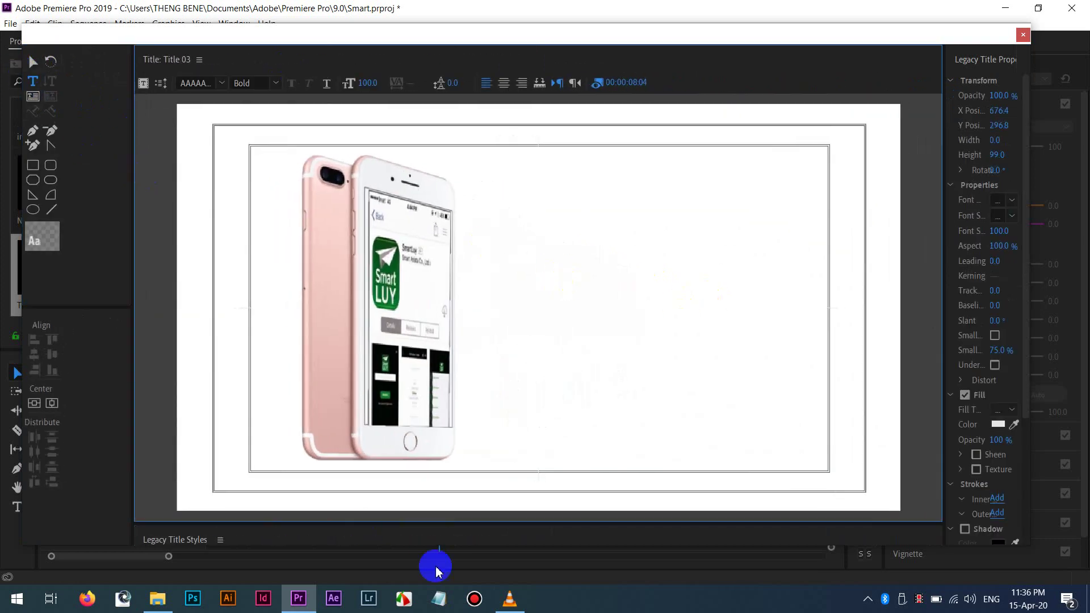
left_click(510, 604)
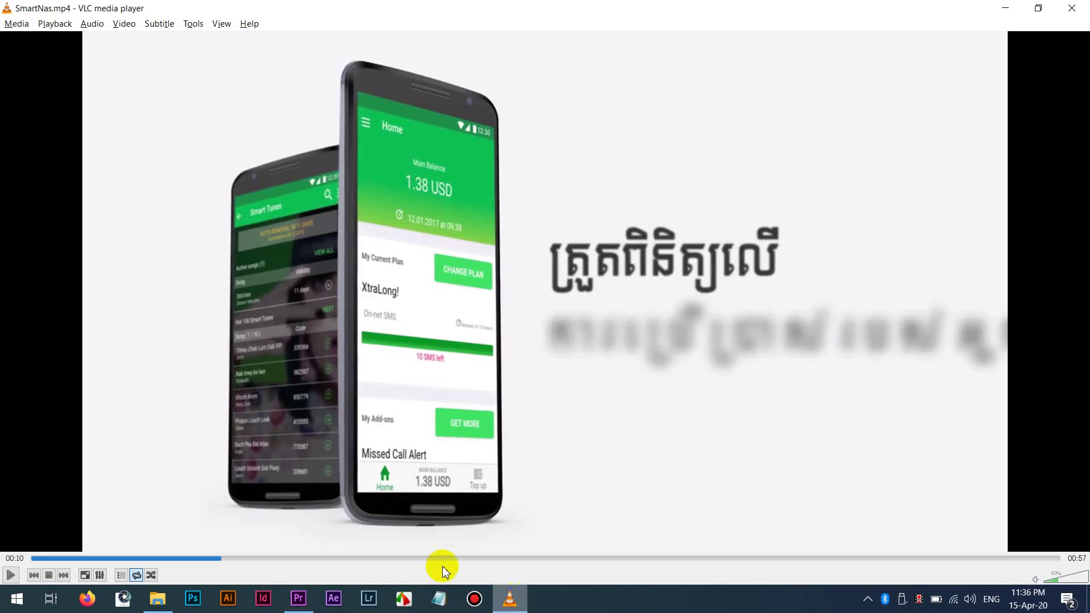
left_click_drag(229, 562, 236, 562)
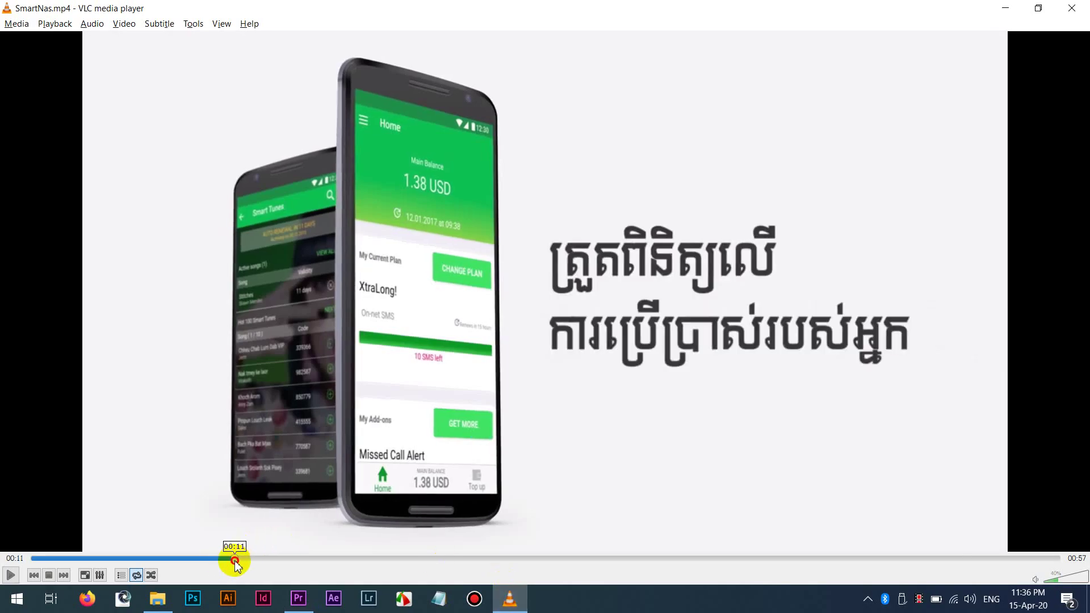
key("alt+Tab")
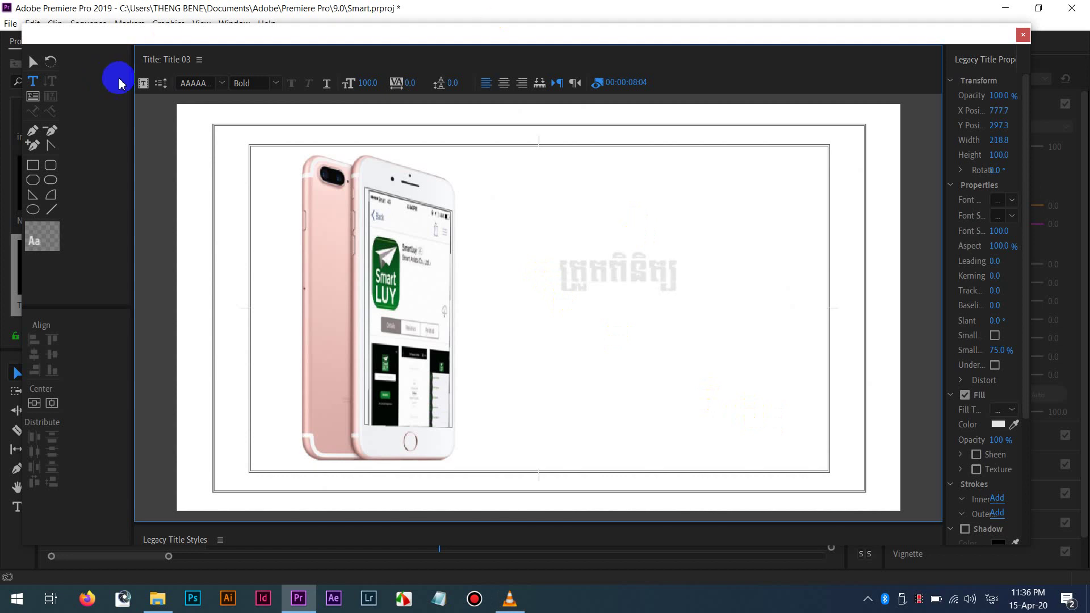
Move the Khmer text closer to the phone, to about X 733, Y 289, and widen the title properties area.
left_click(33, 61)
left_click_drag(720, 294, 628, 261)
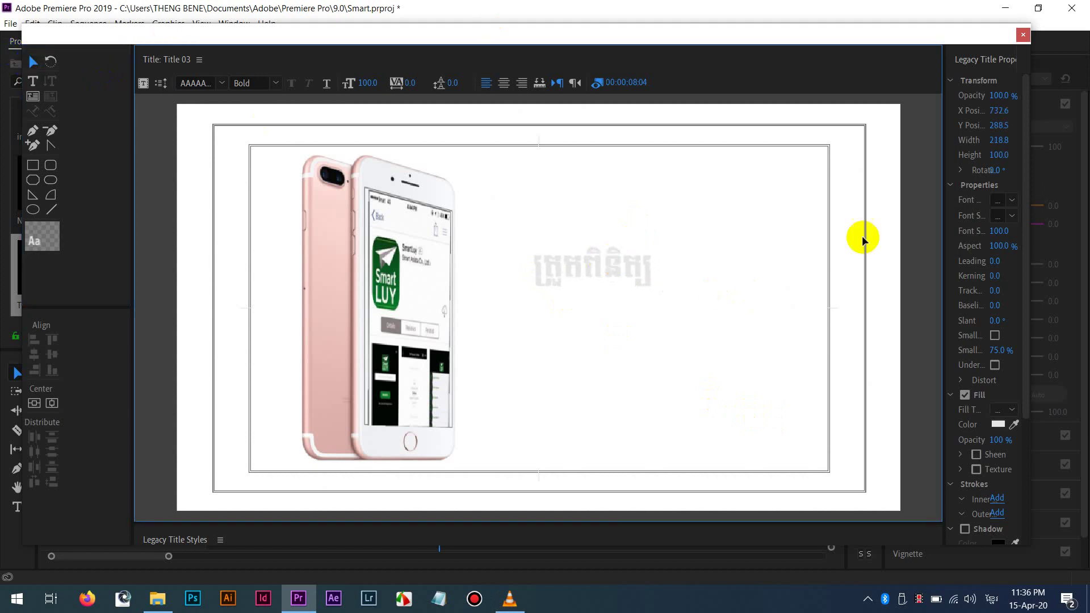
left_click_drag(926, 175, 828, 185)
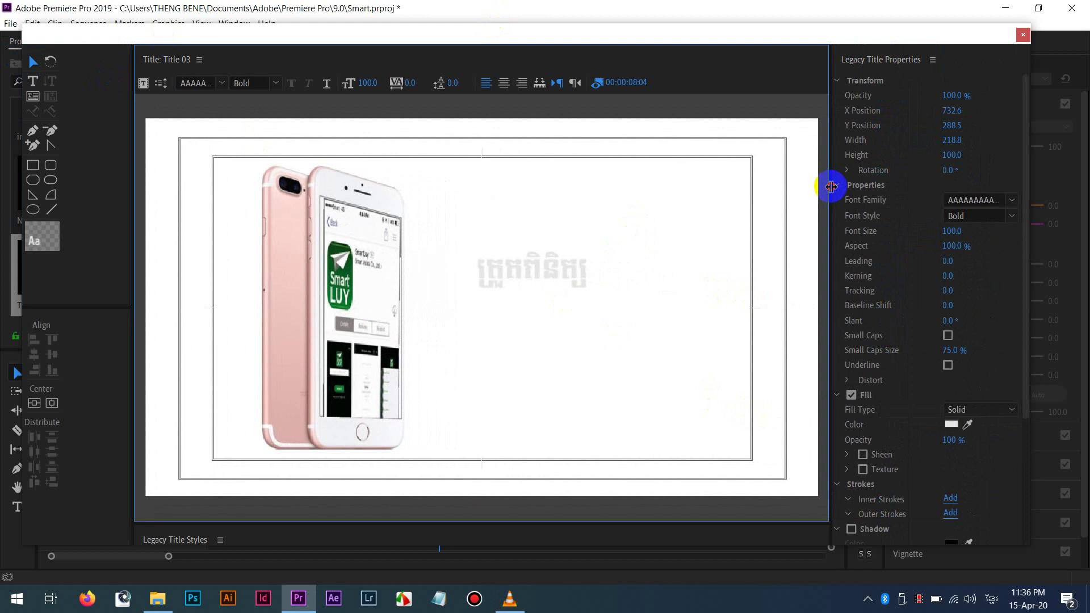
Try AKbalthom Freehand, Ang DaunKeo and other fonts on the Khmer title text.
left_click(1015, 218)
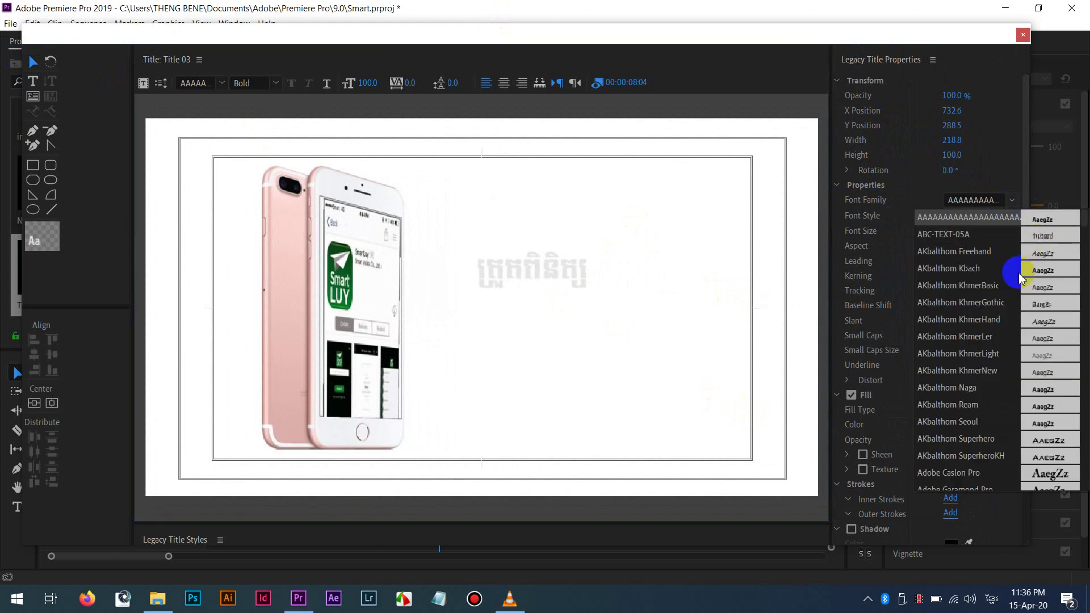
left_click(979, 254)
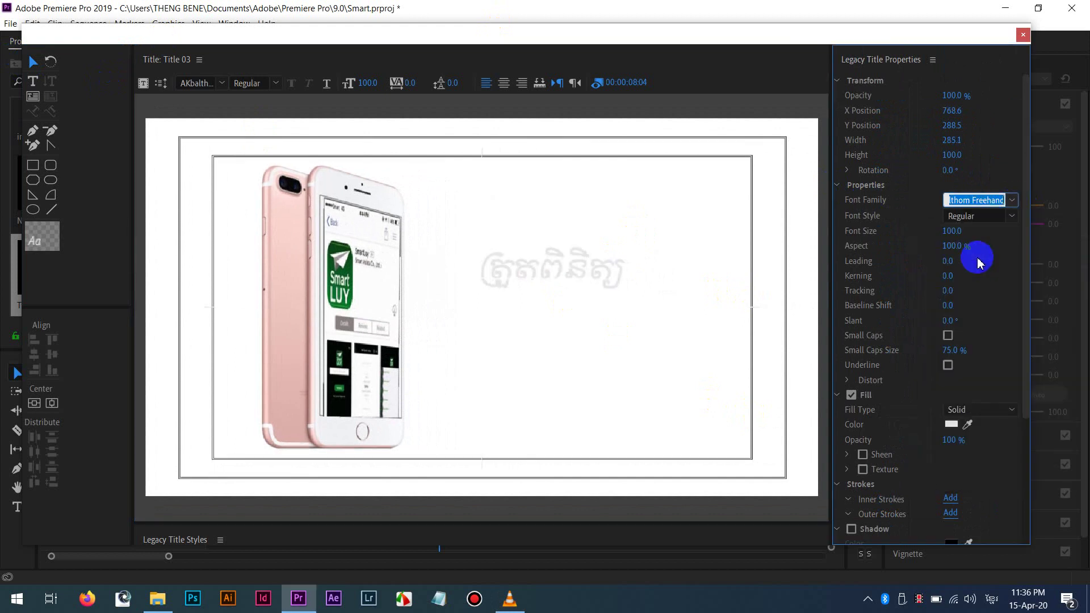
left_click(972, 200)
scroll(984, 201, "down", 3)
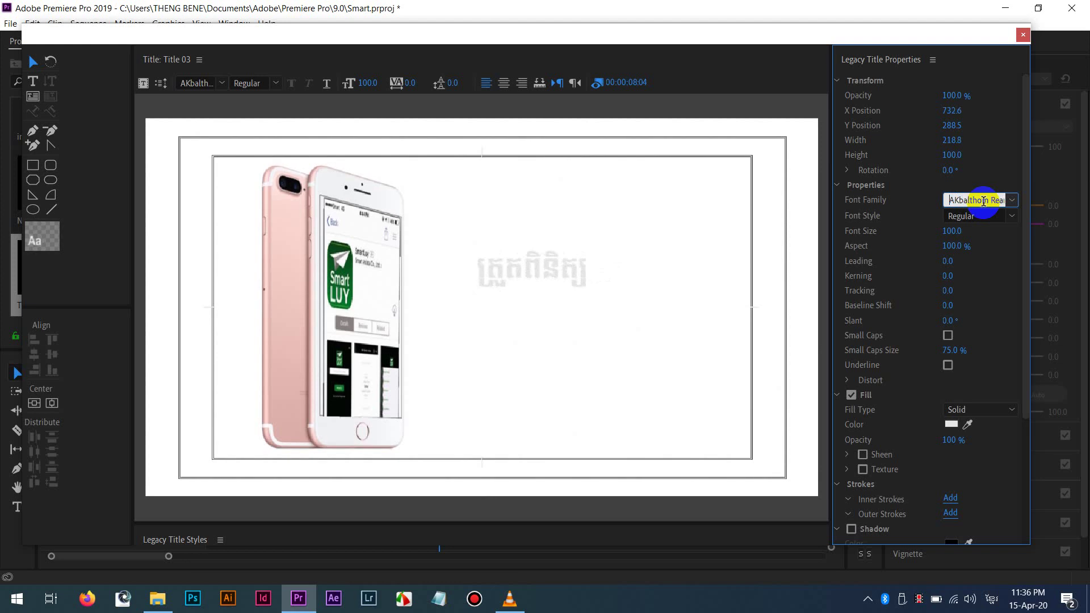
scroll(984, 201, "down", 1)
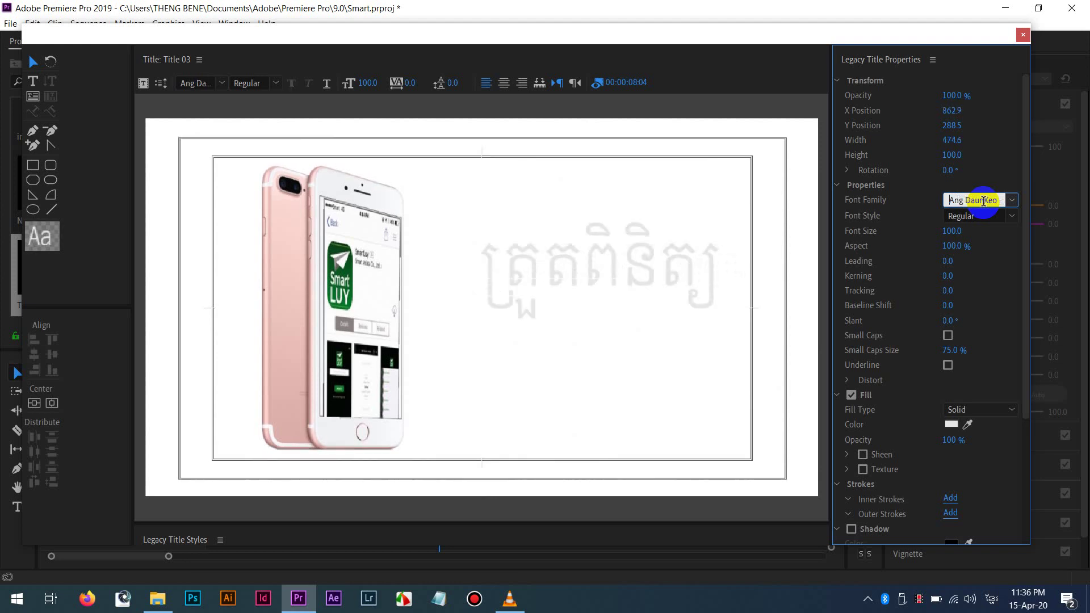
scroll(984, 201, "down", 5)
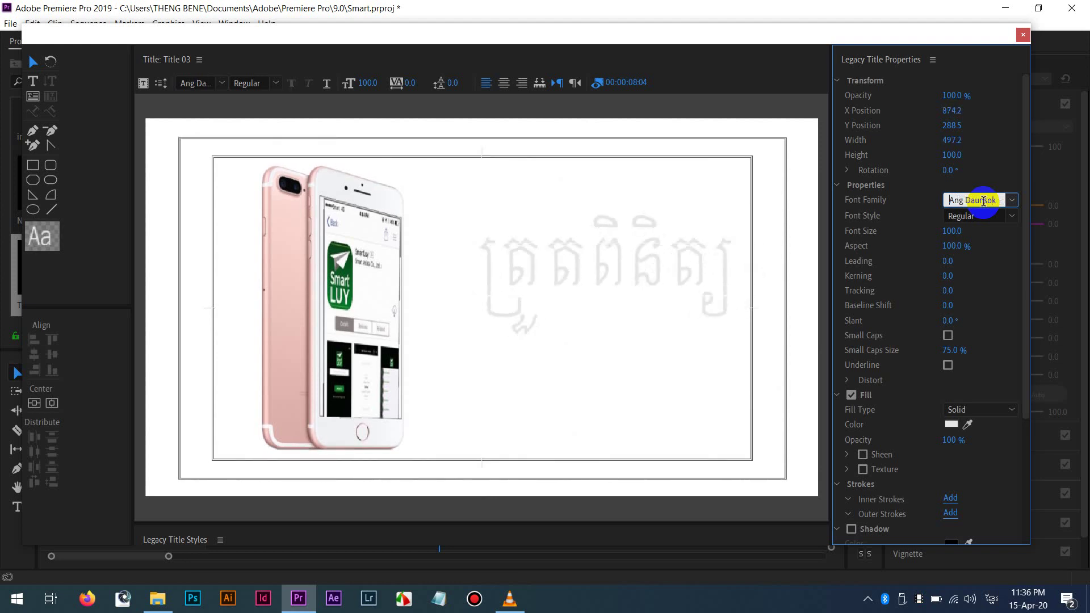
scroll(1013, 205, "down", 4)
Set the title text's font family to Kh Koulen and reposition the text to about X 730, Y 299.
left_click(1012, 201)
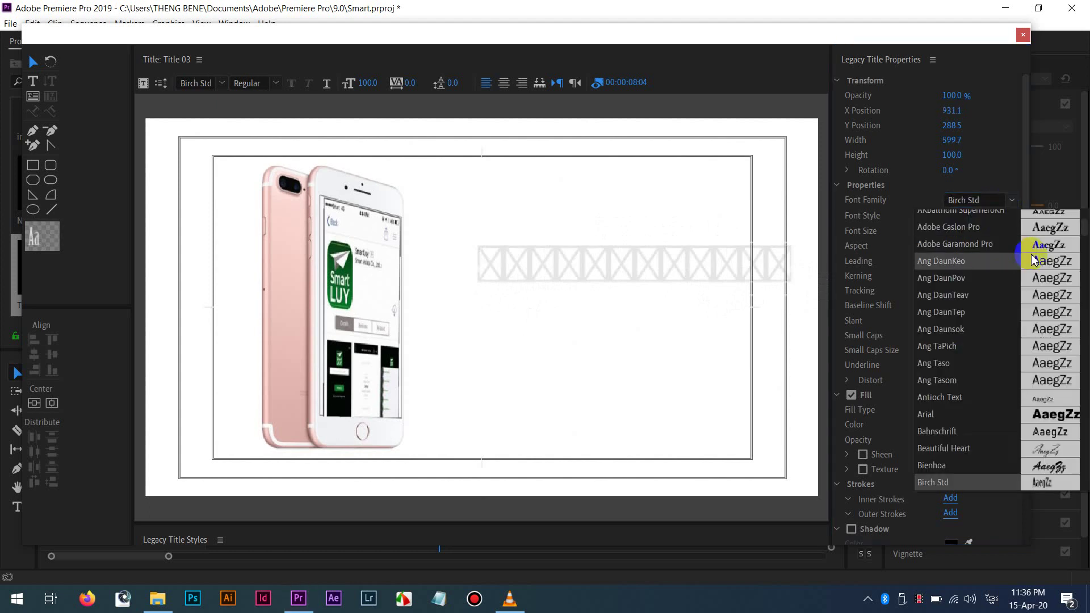
left_click_drag(1085, 273, 1082, 410)
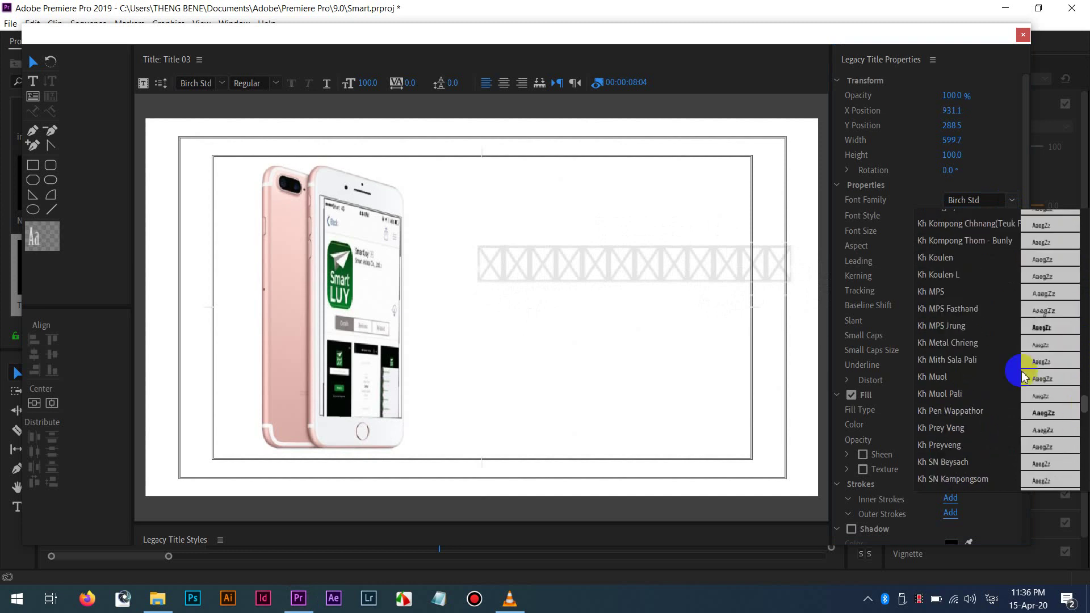
left_click(936, 242)
left_click_drag(588, 284, 573, 268)
Set the title text's solid fill colour to black (000000).
left_click(954, 423)
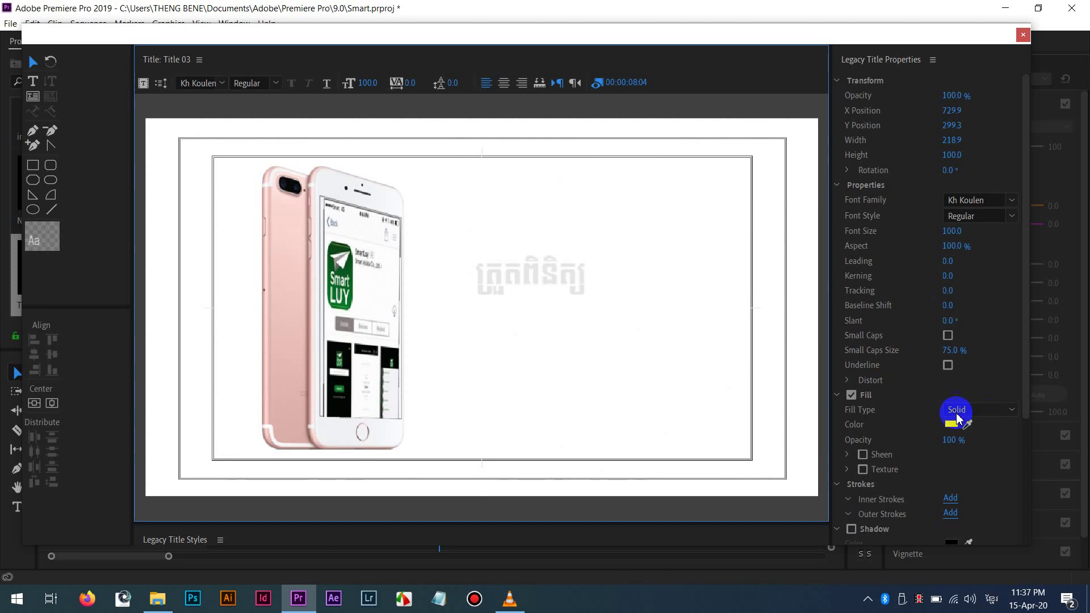
left_click(450, 253)
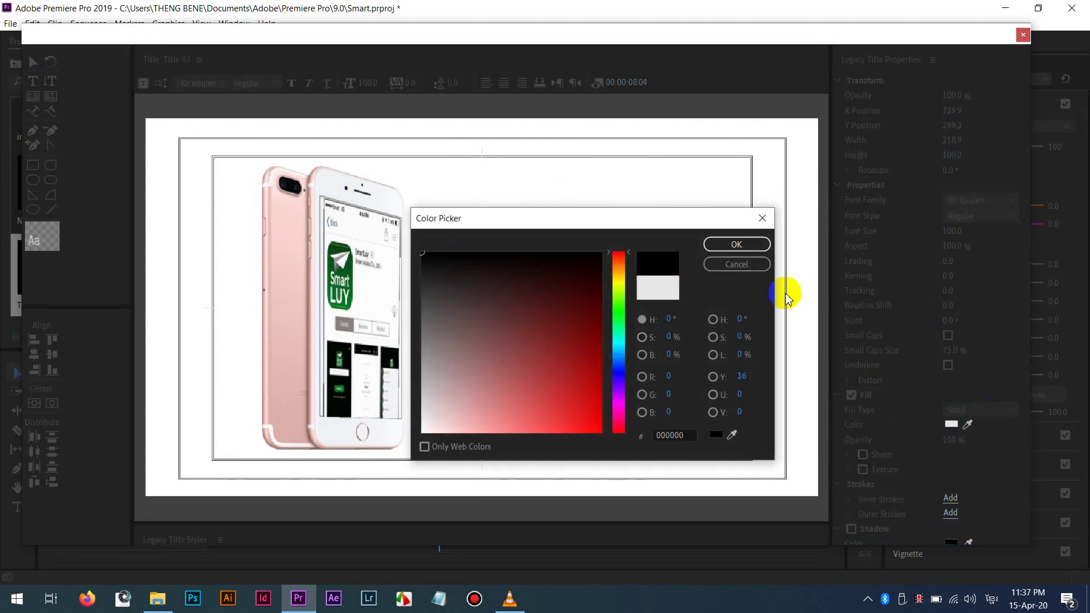
left_click(765, 247)
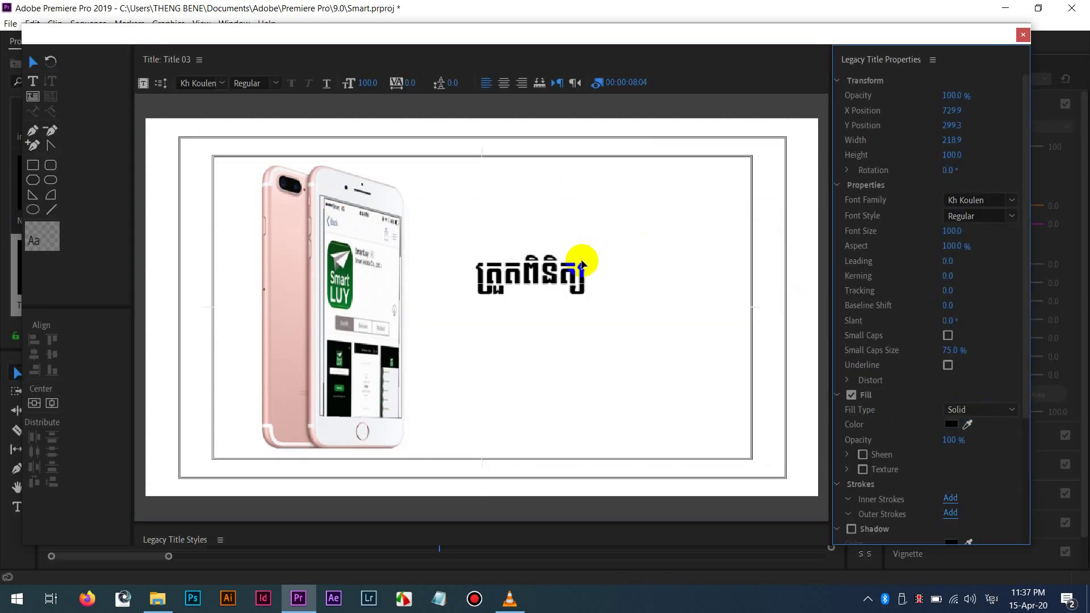
Set the title text's font size to 112 and move it to about X 722, Y 282.
left_click_drag(585, 273, 580, 301)
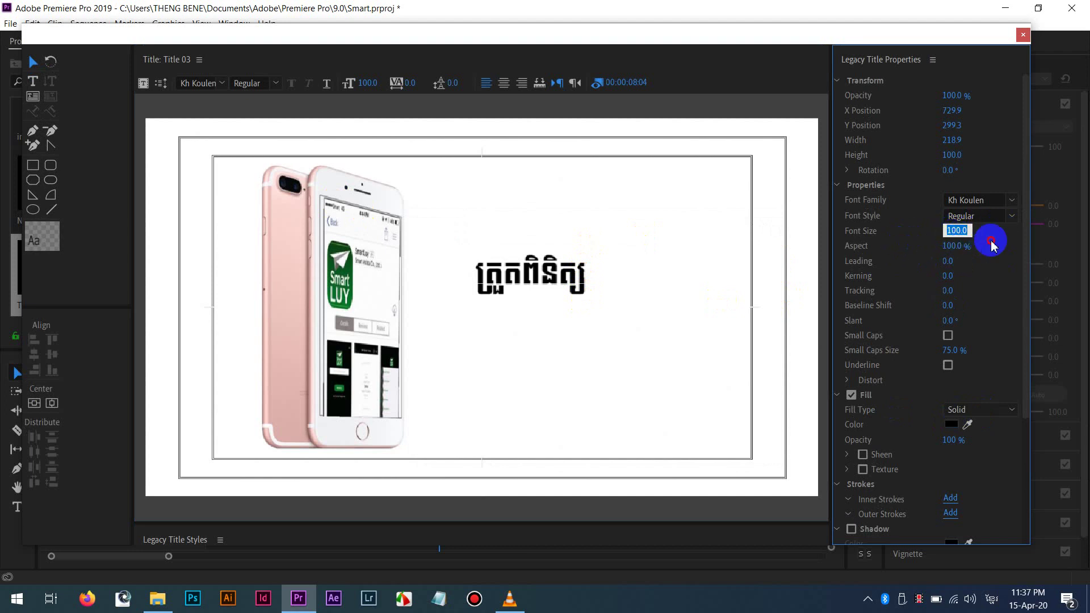
left_click_drag(952, 231, 997, 231)
left_click_drag(557, 260, 563, 261)
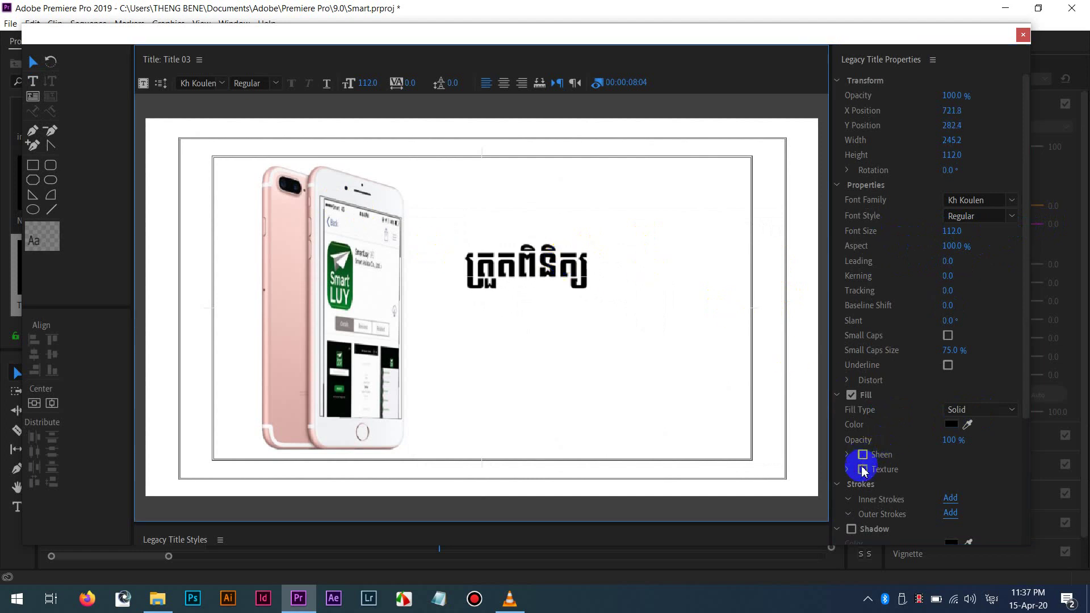
Add a shadow with 20% opacity to the title text and close the title editor.
left_click(852, 529)
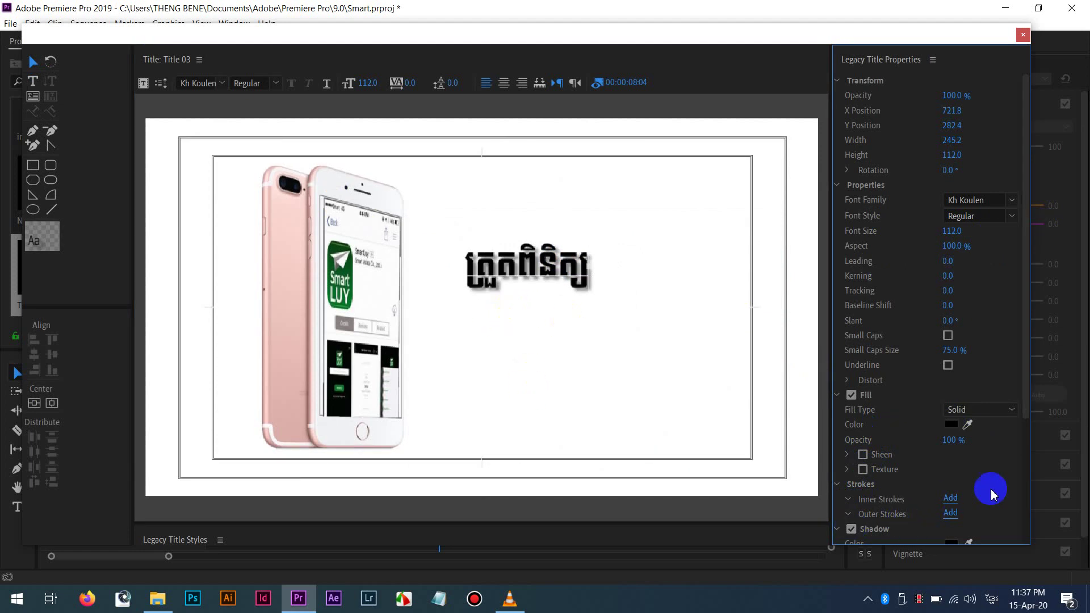
left_click_drag(1031, 406, 1030, 496)
left_click(949, 467)
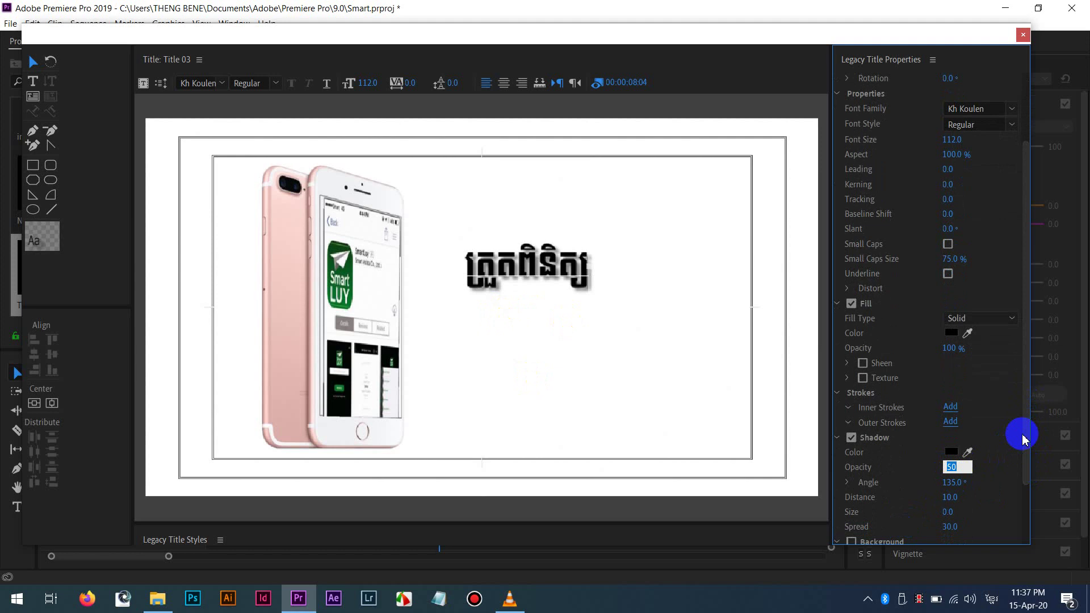
type("20")
key("Return")
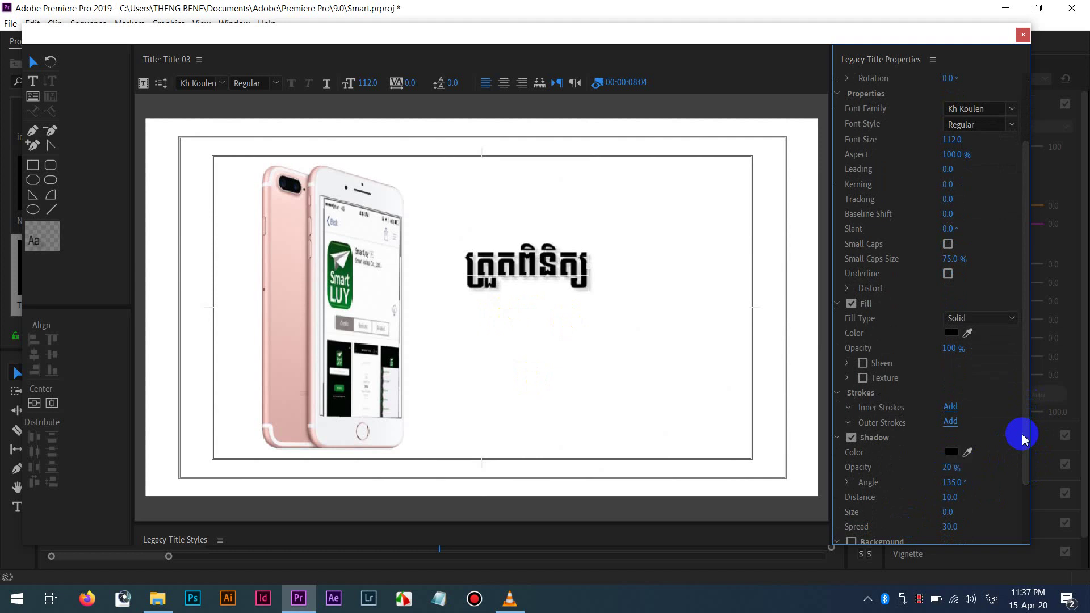
left_click(686, 275)
left_click(1023, 35)
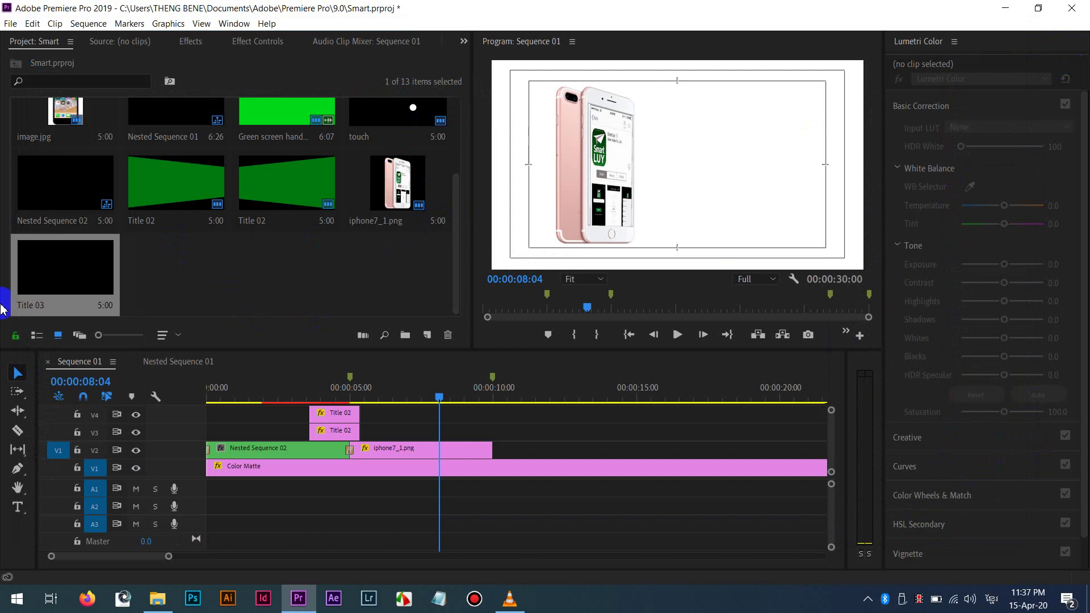
Duplicate Title 03 in the project and move the copy's text down to about Y 432 for a second line.
left_click(105, 289)
left_click_drag(105, 290, 170, 259)
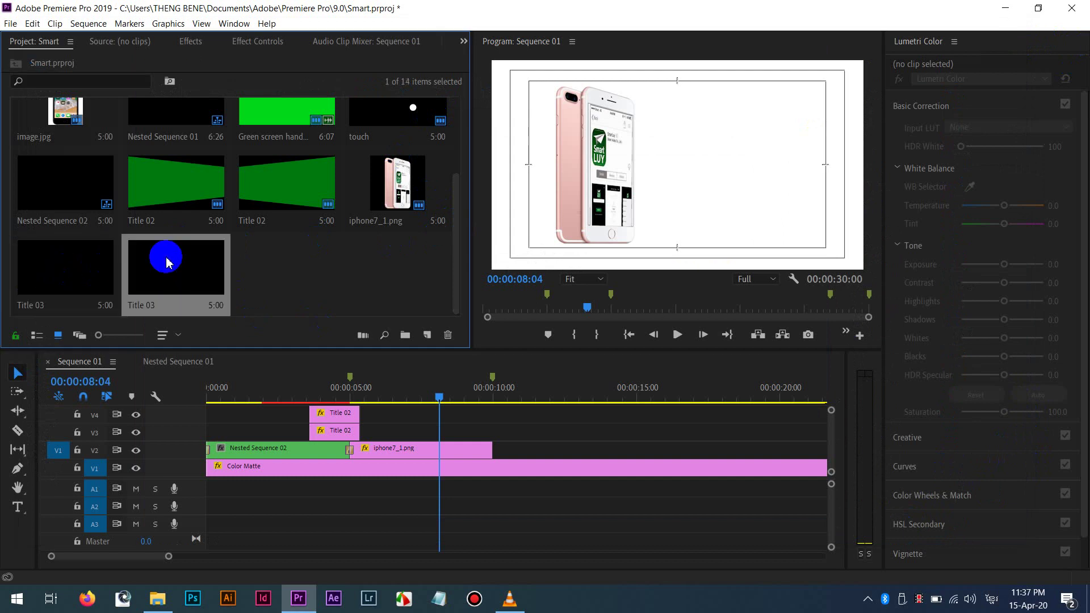
double_click(168, 259)
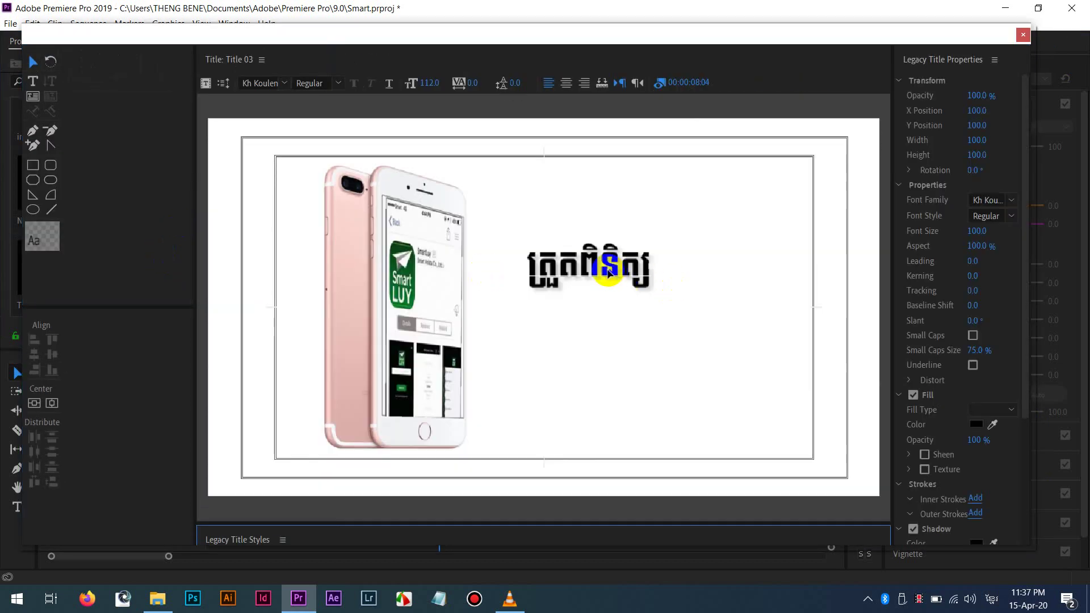
left_click_drag(607, 272, 599, 351)
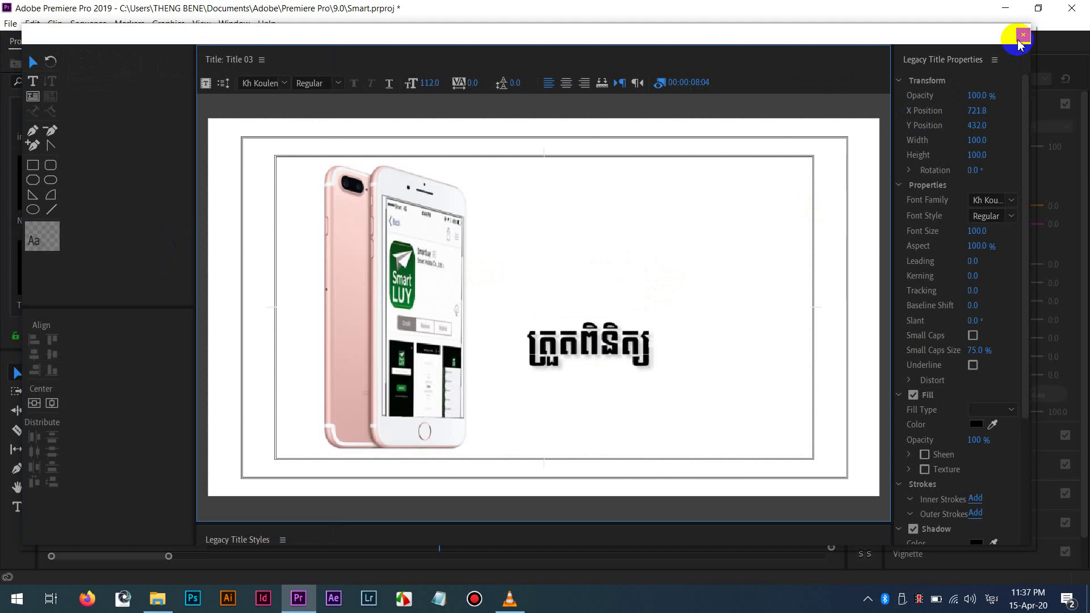
key("ctrl+w")
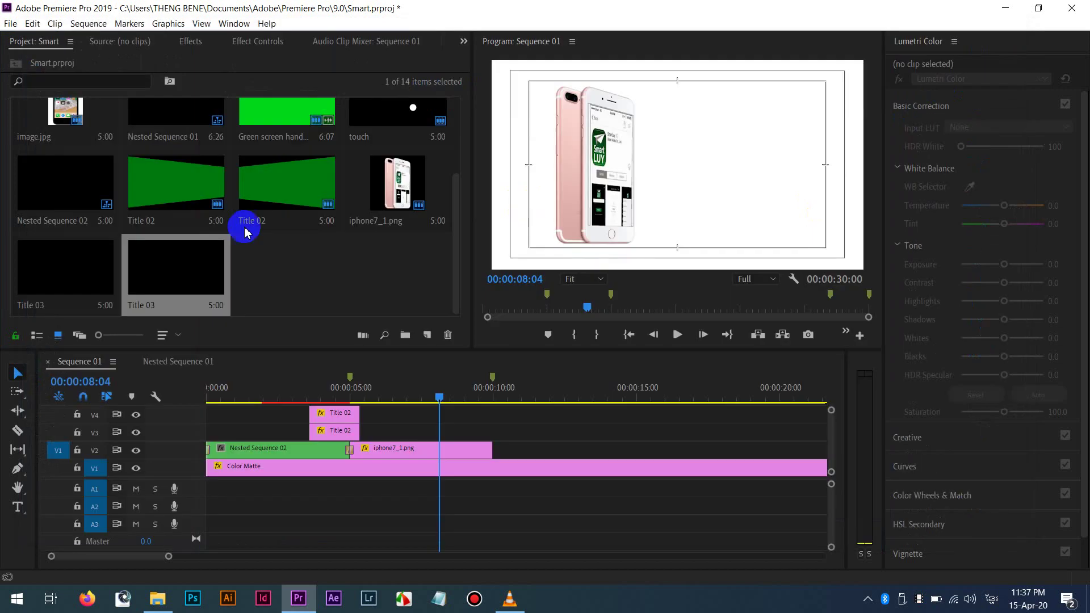
Open the copied Title 03 and replace its text with the Khmer wording "លើការប្រើប្រាស់".
double_click(152, 268)
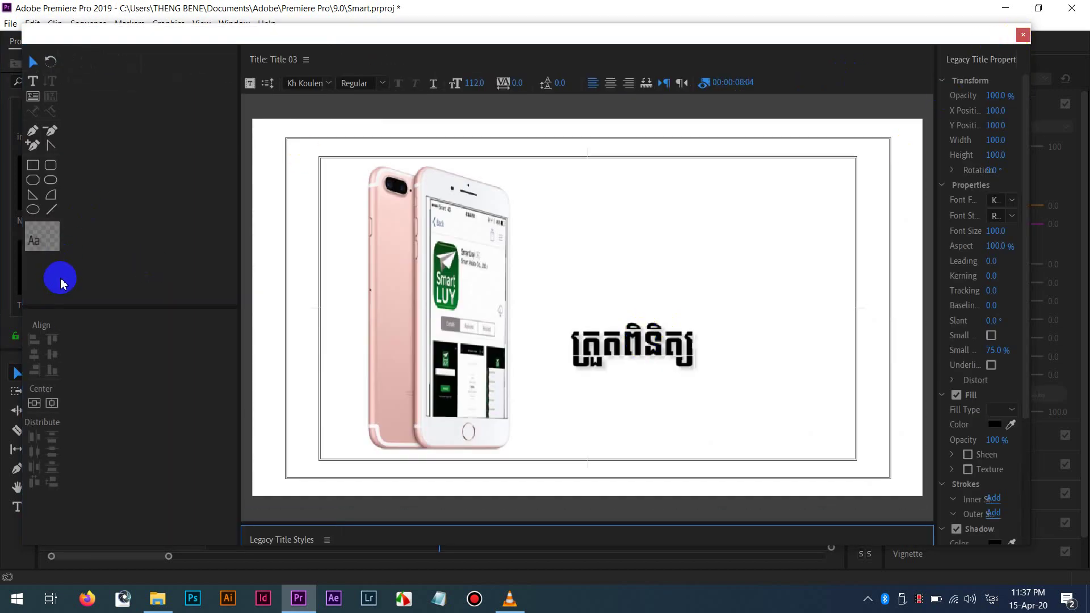
left_click(612, 356)
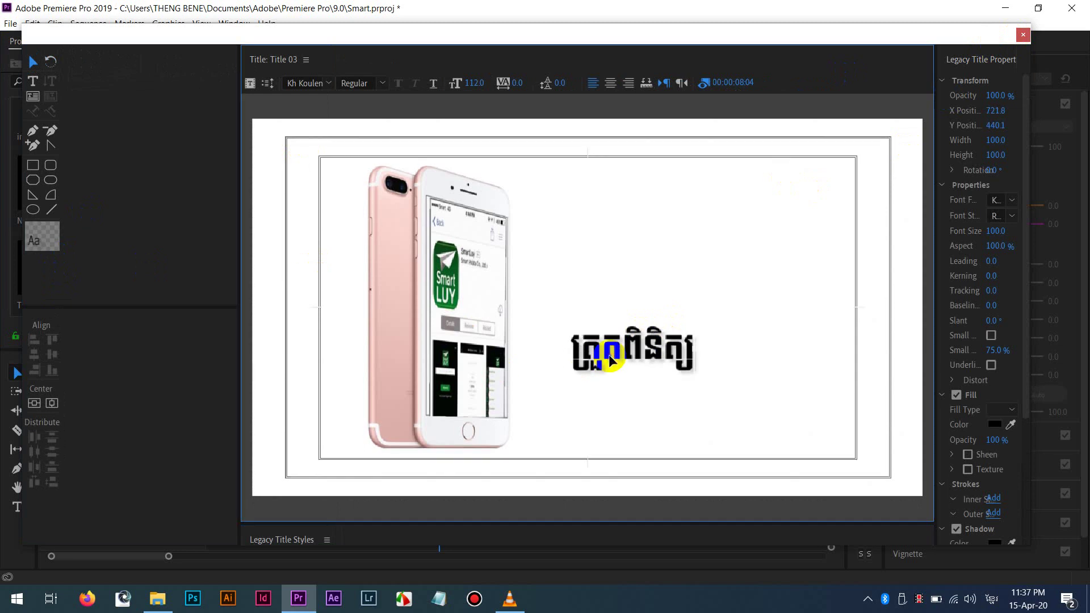
left_click_drag(621, 341, 625, 336)
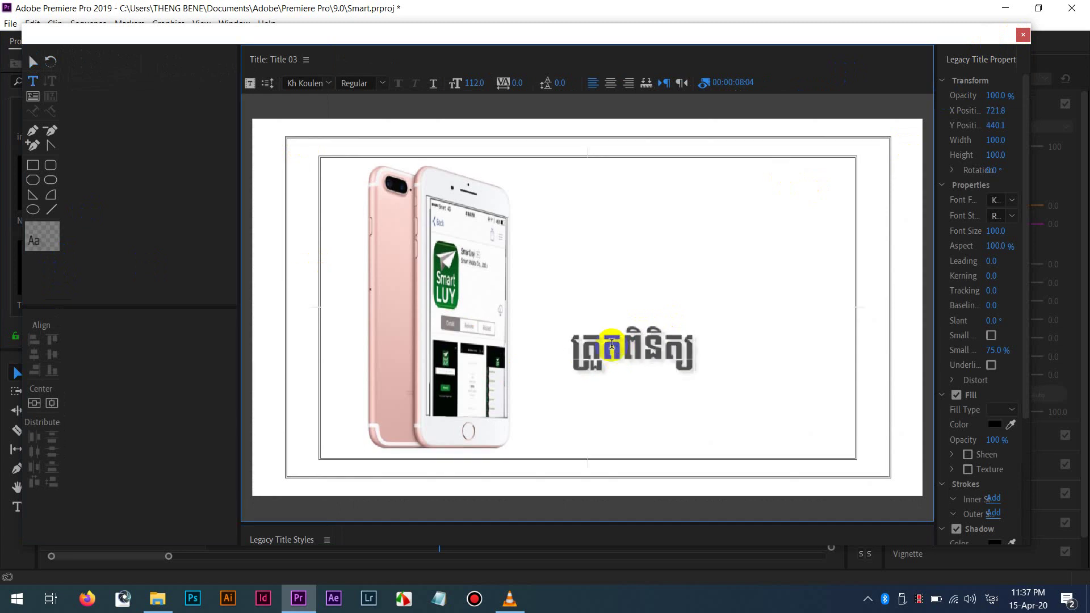
key("ctrl+a")
type("ហើ")
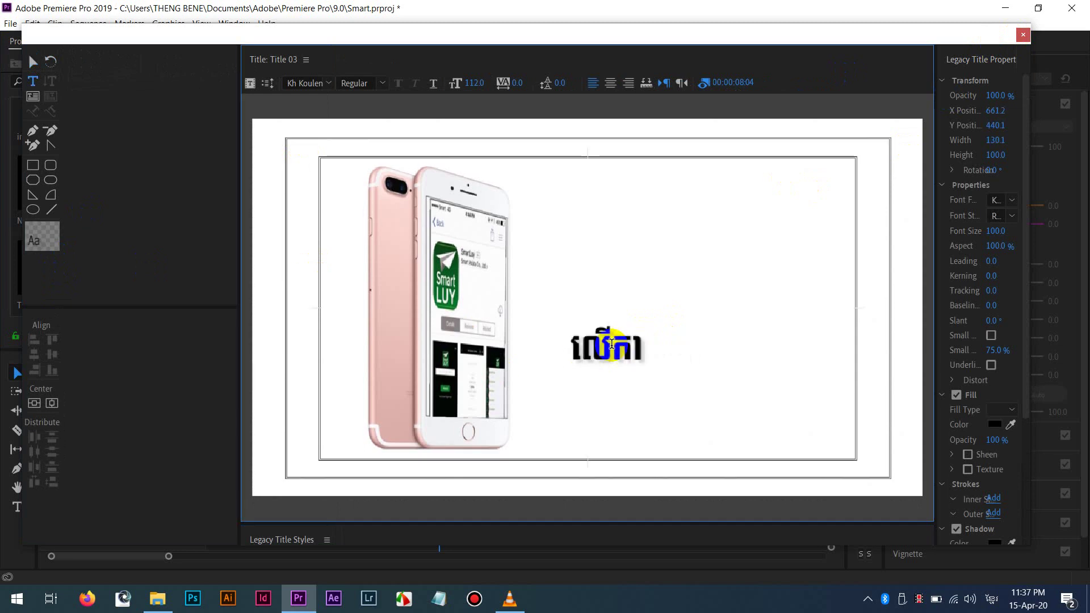
type("ការប្រើប្រាស់")
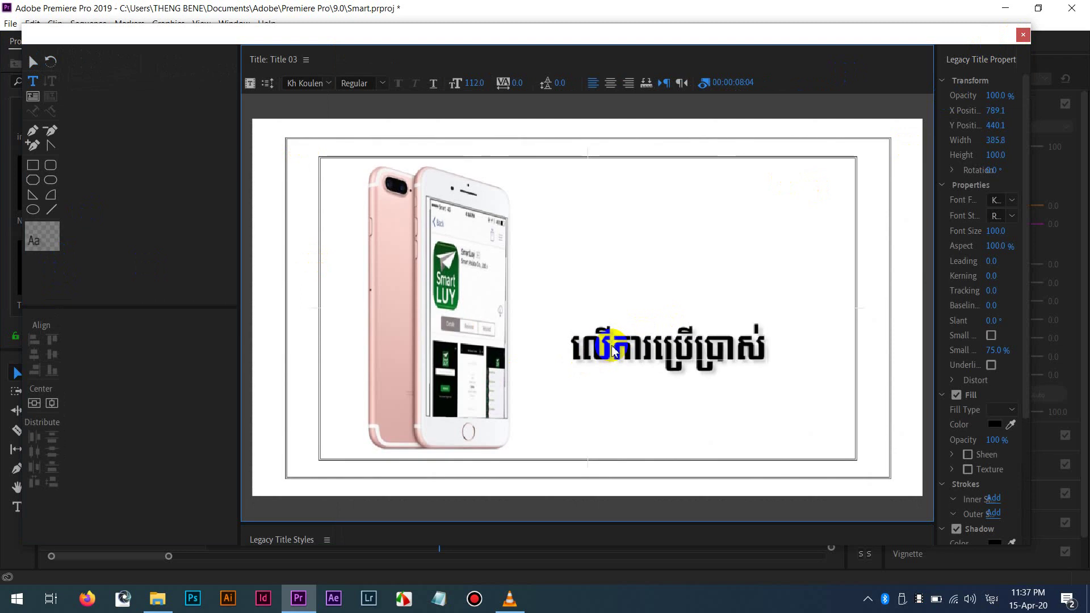
Check the wording against SmartNas.mp4 and change the second title line to "ការប្រើប្រាស់របស់អ្នក".
key("alt+Tab")
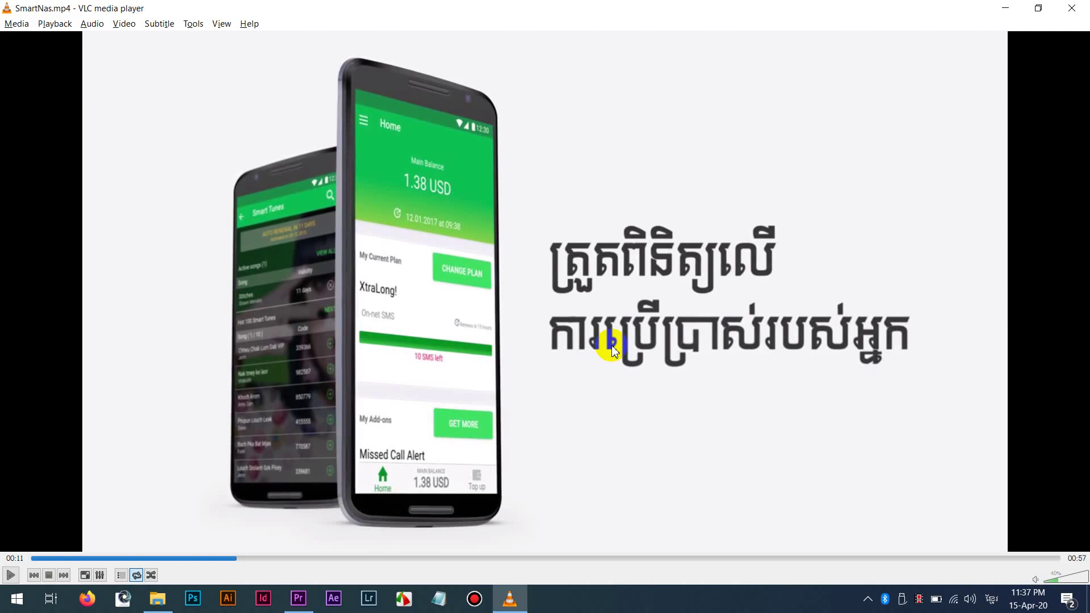
key("alt+Tab")
key("alt+Tab")
key("alt+Tab")
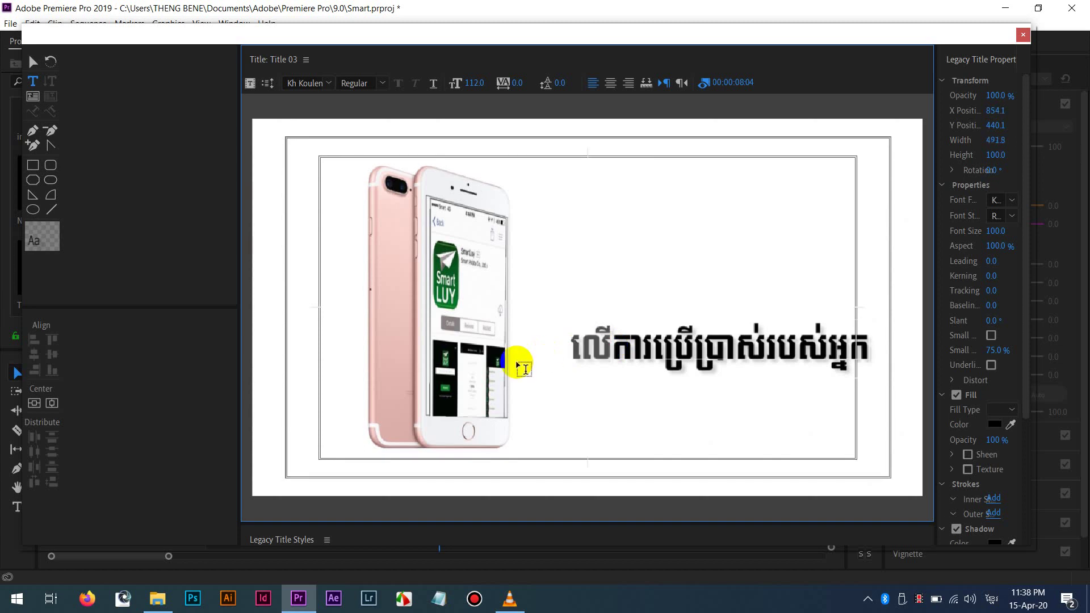
key("BackSpace")
key("BackSpace")
key("BackSpace")
key("BackSpace")
key("ctrl+z")
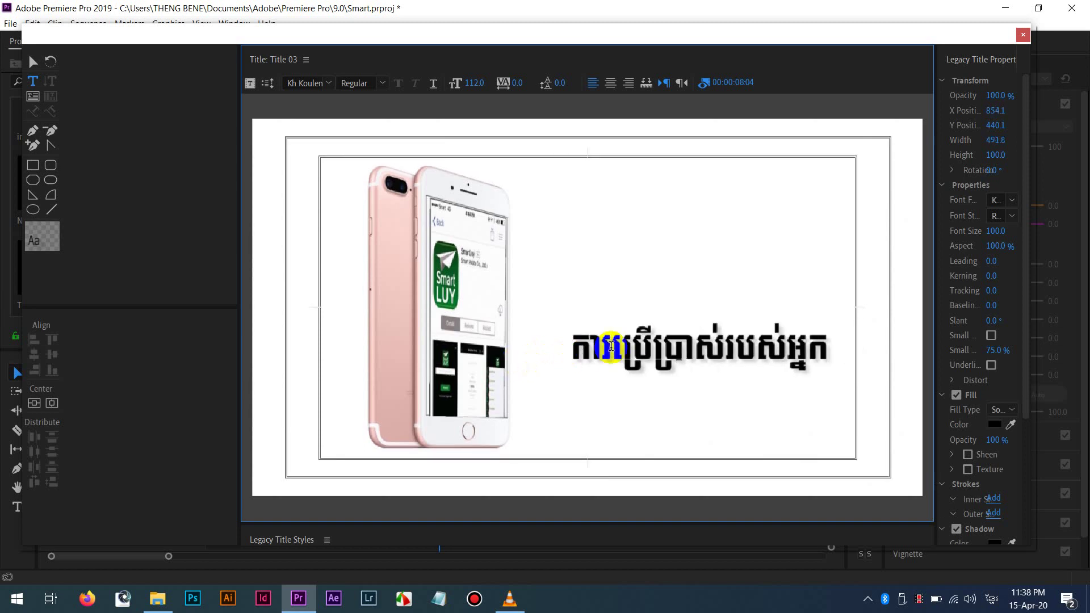
Move the second title line to about X 819, Y 440, and extend the first title's text to "ត្រួតពិនិត្យលើ".
left_click(33, 61)
left_click_drag(637, 350, 618, 350)
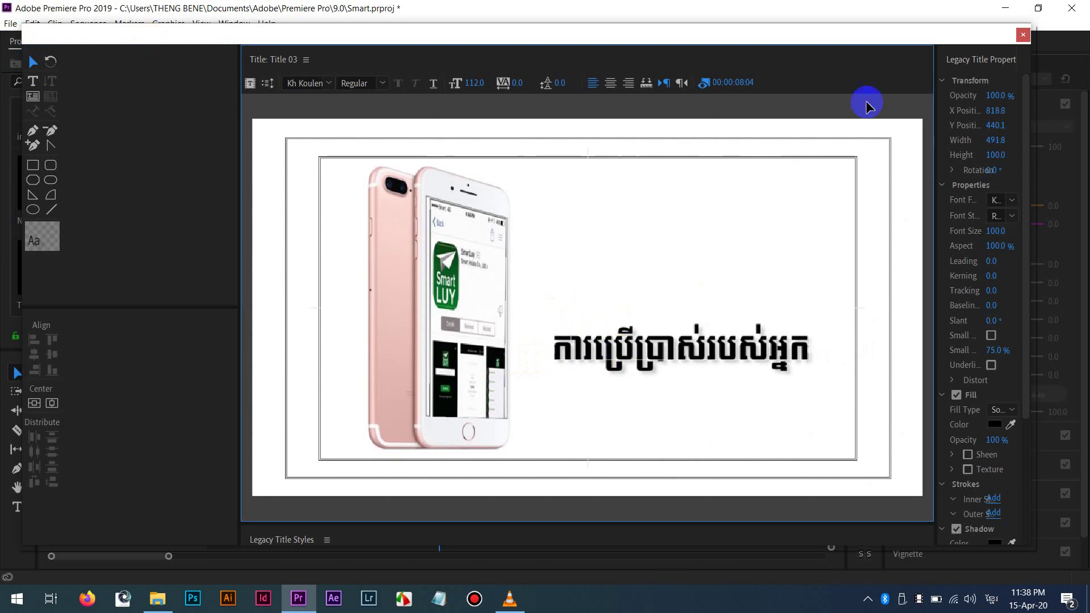
left_click(1022, 36)
double_click(83, 288)
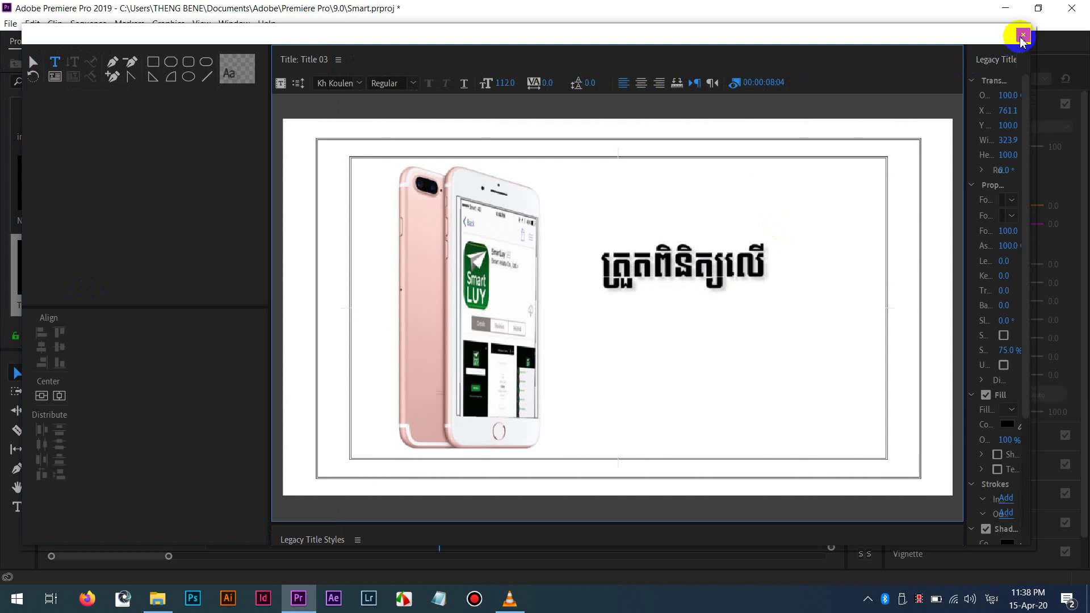
key("Escape")
Place both Title 03 clips on V3 and V4 directly after the Title 02 clips, ending with the iphone7_1.png clip.
left_click_drag(61, 274, 361, 433)
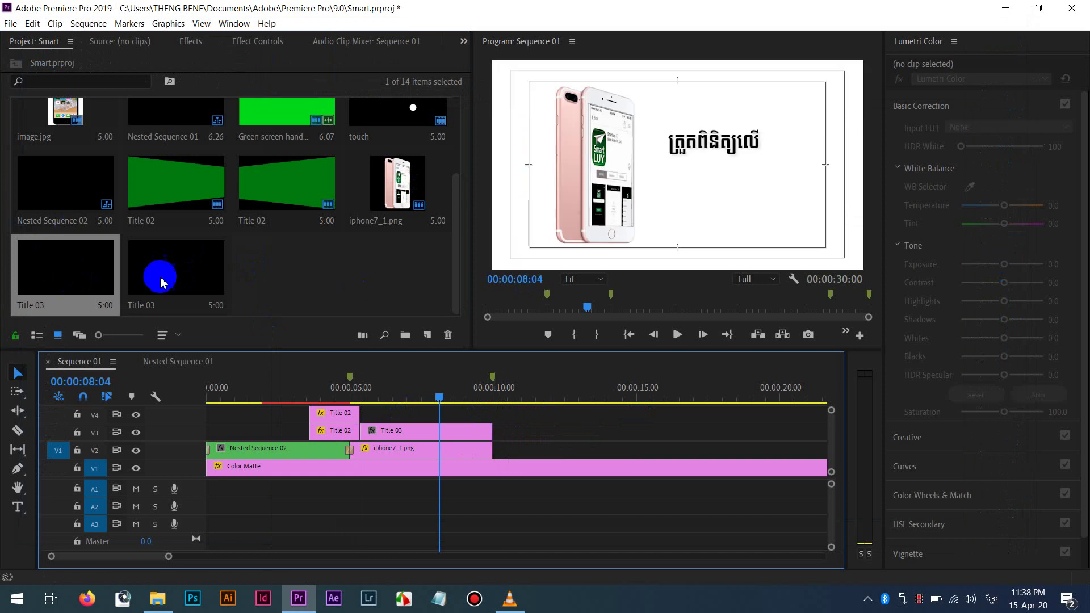
left_click_drag(151, 275, 363, 414)
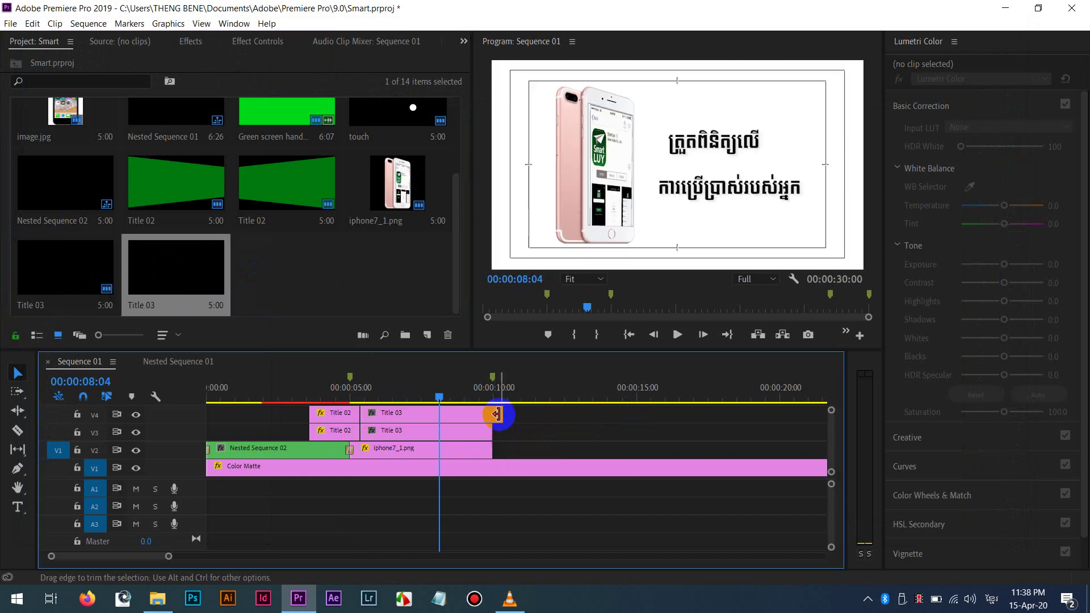
left_click_drag(493, 415, 491, 416)
left_click_drag(426, 390, 353, 397)
key("space")
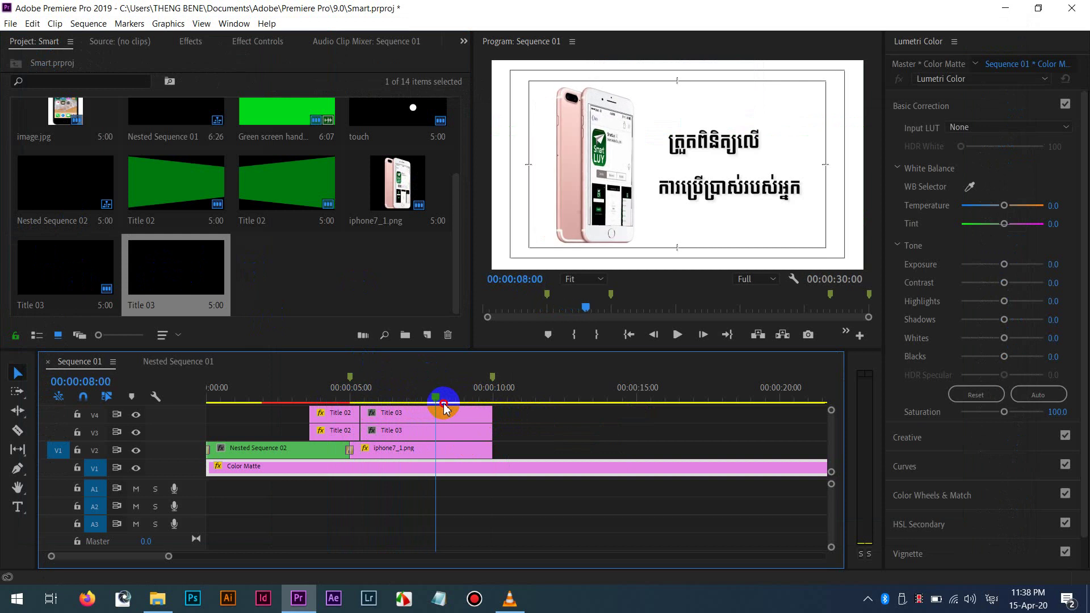
Move the playhead to 00:00:05:16 and apply the Fast Blur video effect to both Title 03 clips.
left_click(423, 414)
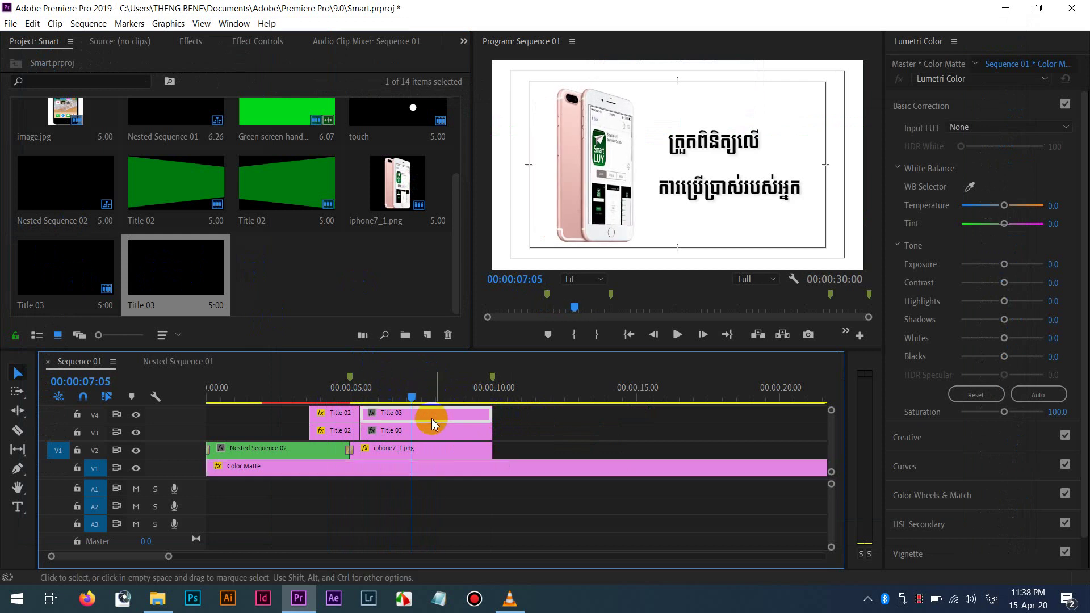
mouse_move(378, 397)
left_mouse_down()
mouse_move(353, 384)
mouse_move(365, 400)
left_mouse_up()
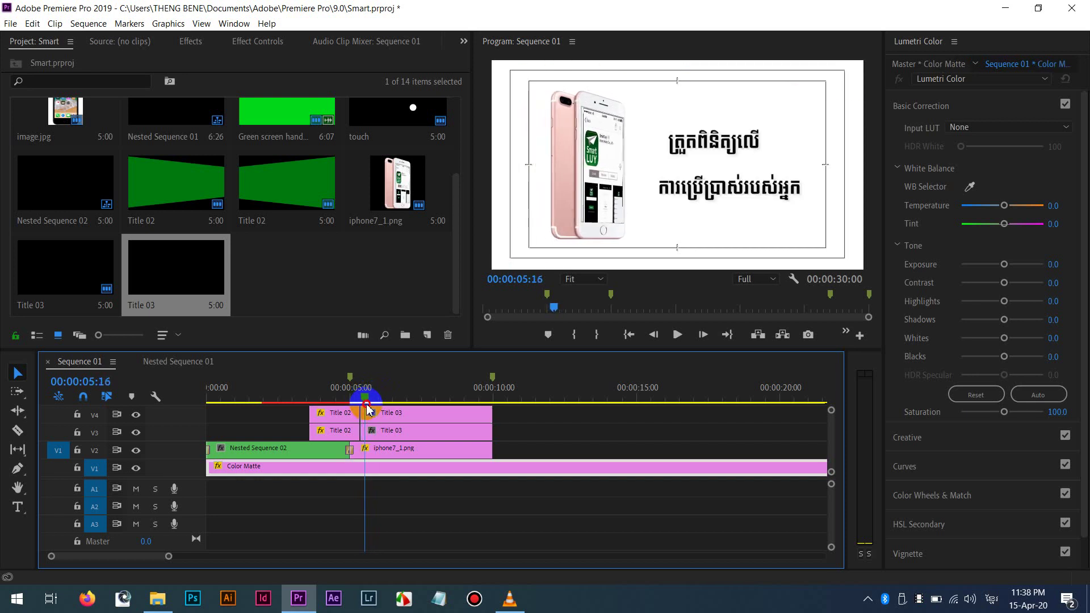
left_click(399, 432)
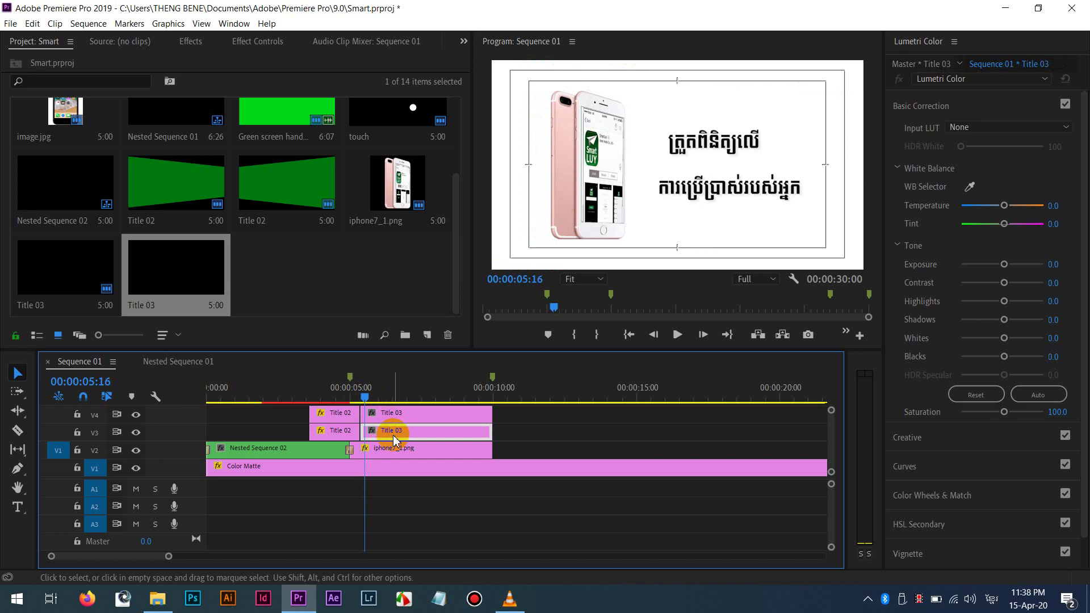
left_click(192, 46)
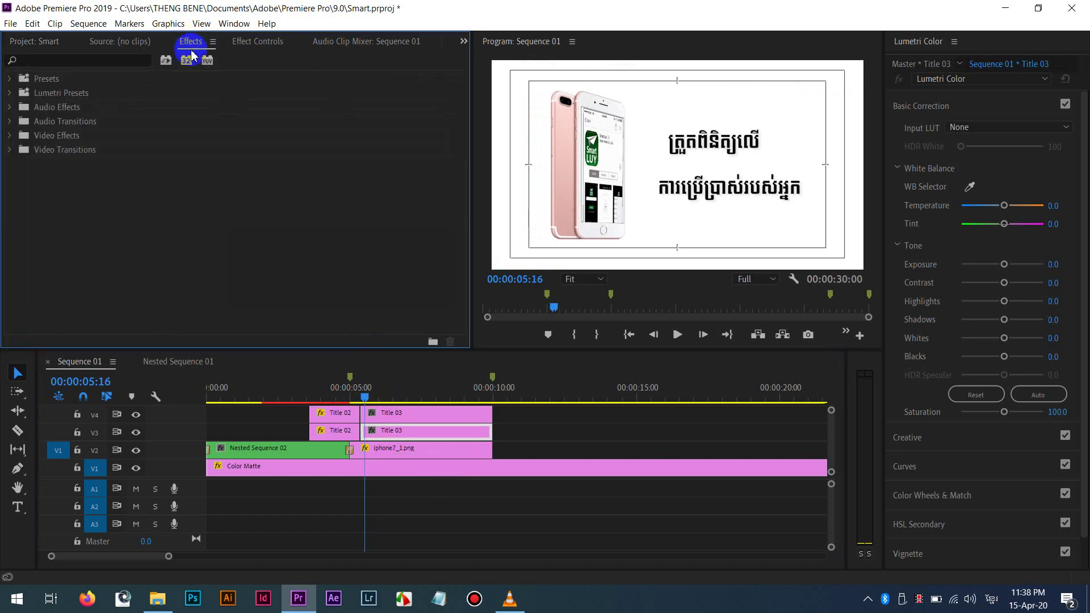
left_click(238, 44)
left_click(193, 42)
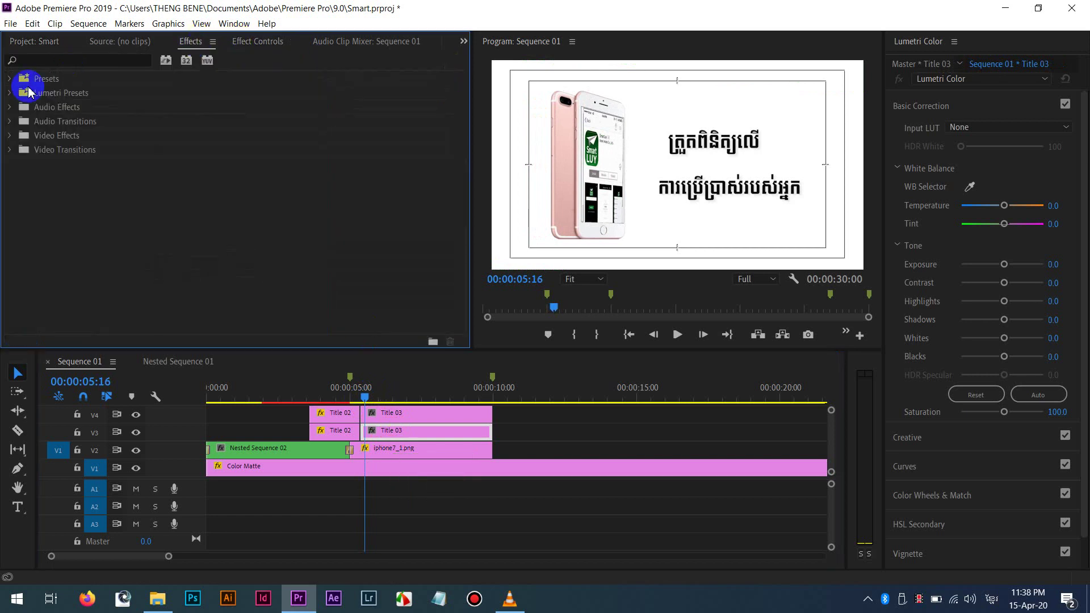
left_click(45, 55)
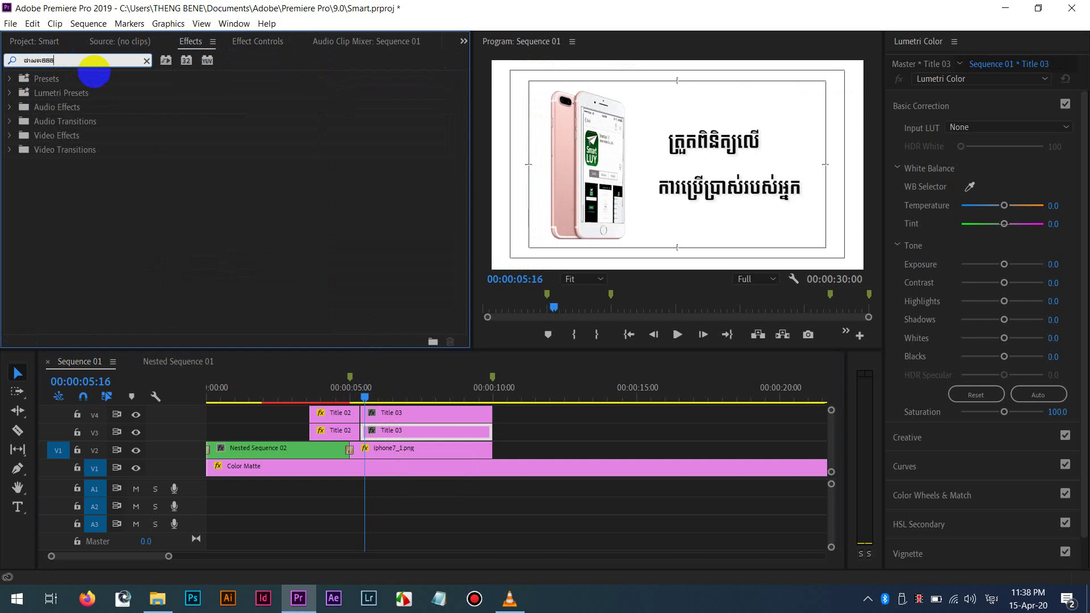
type("fast")
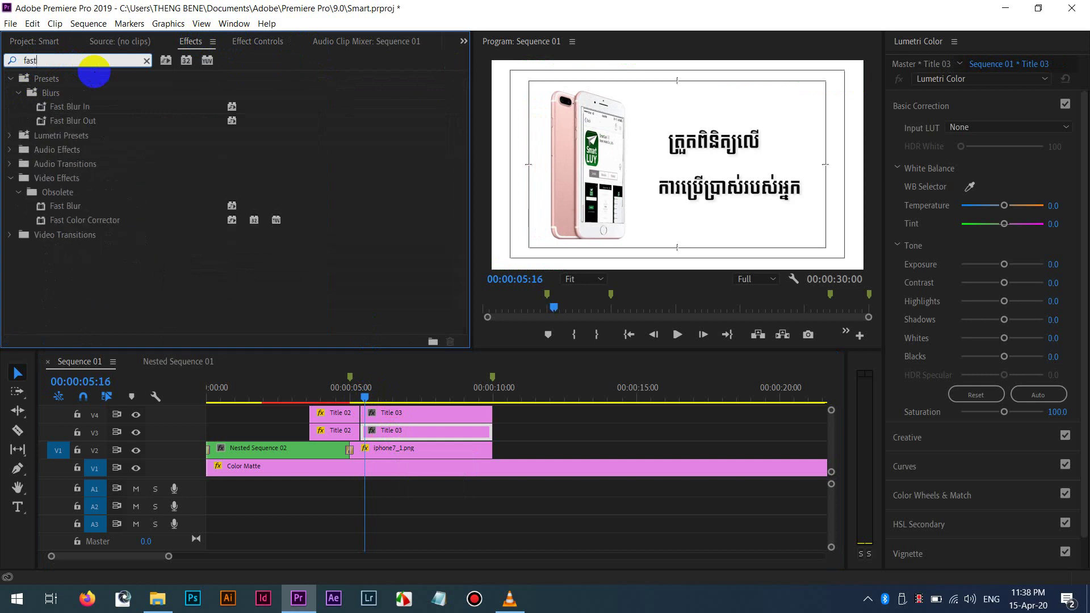
left_click_drag(90, 206, 430, 427)
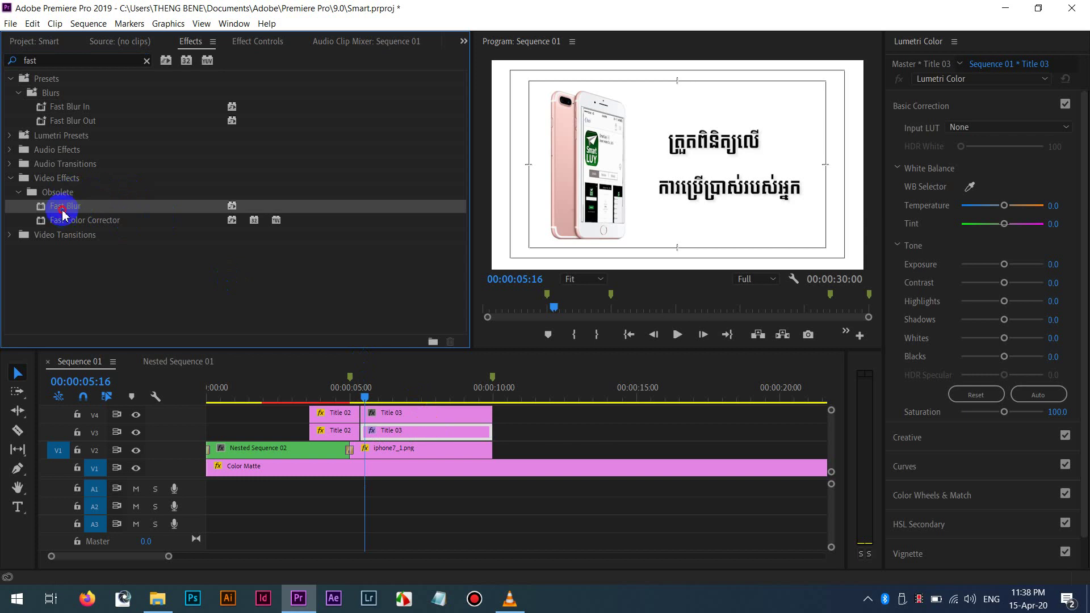
left_click_drag(62, 213, 445, 414)
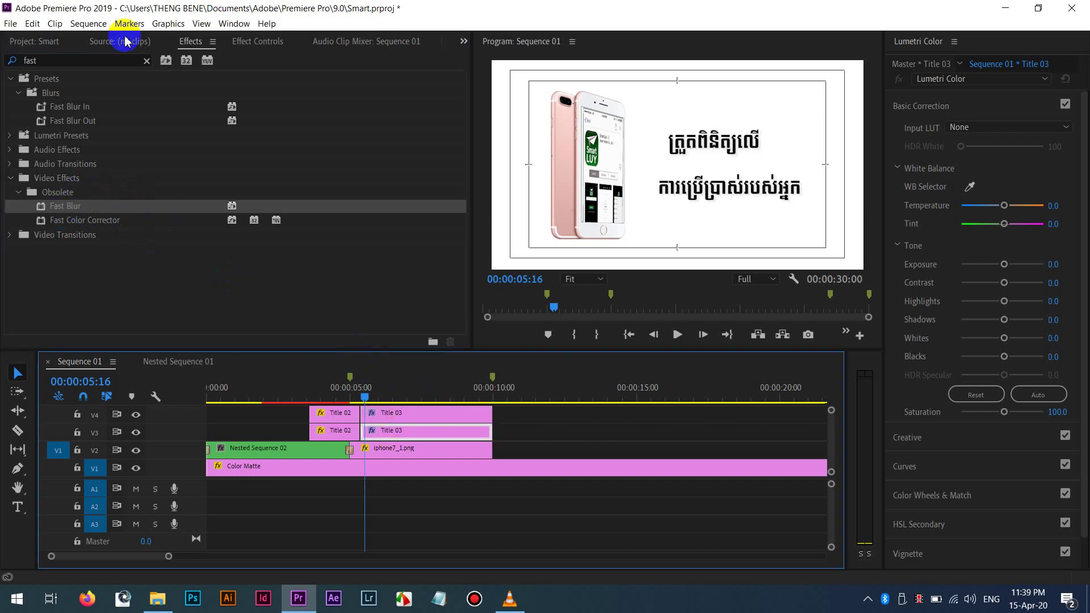
Set the Fast Blur Blurriness of the V3 Title 03 clip to 50.
left_click(259, 42)
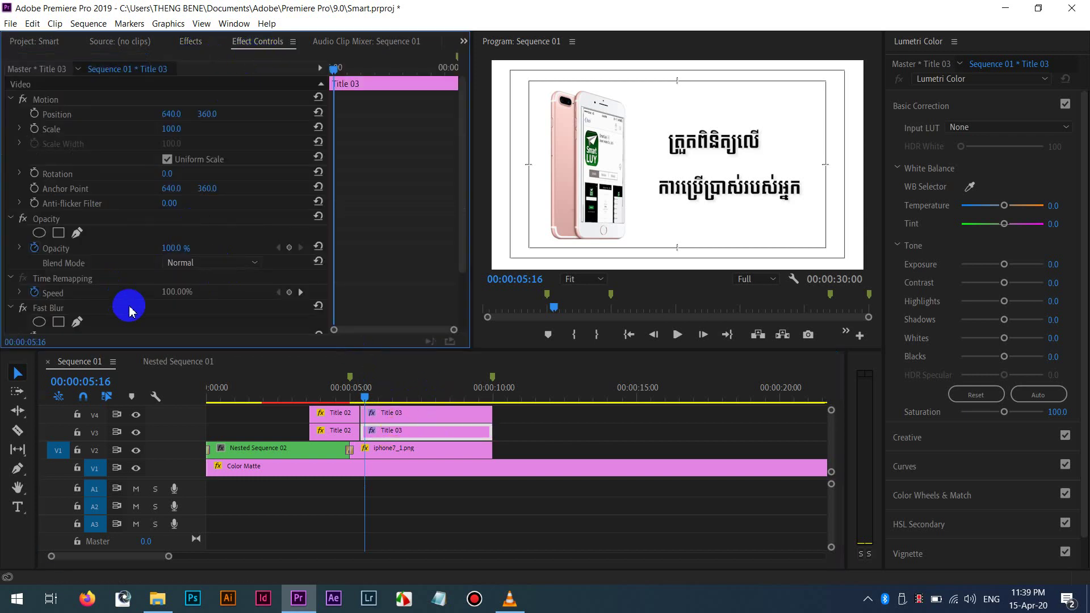
scroll(392, 258, "down", 3)
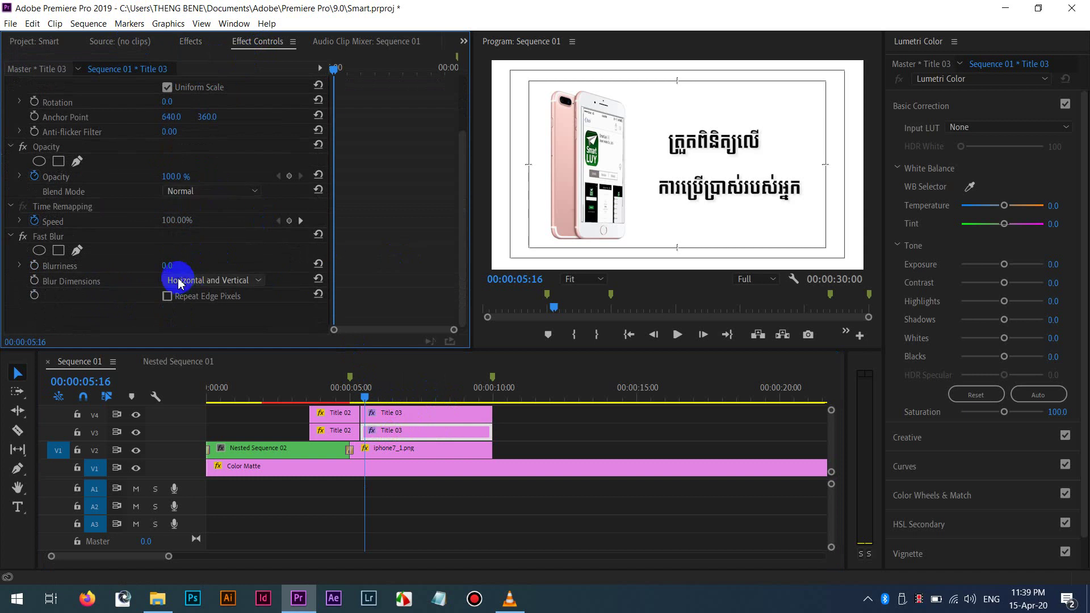
left_click(168, 266)
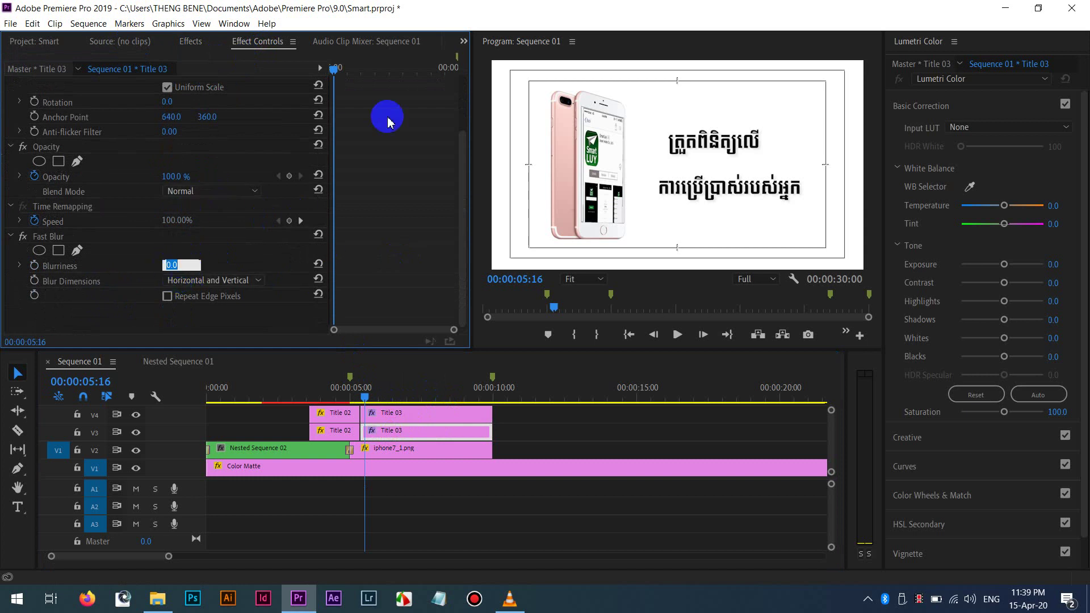
key("Return")
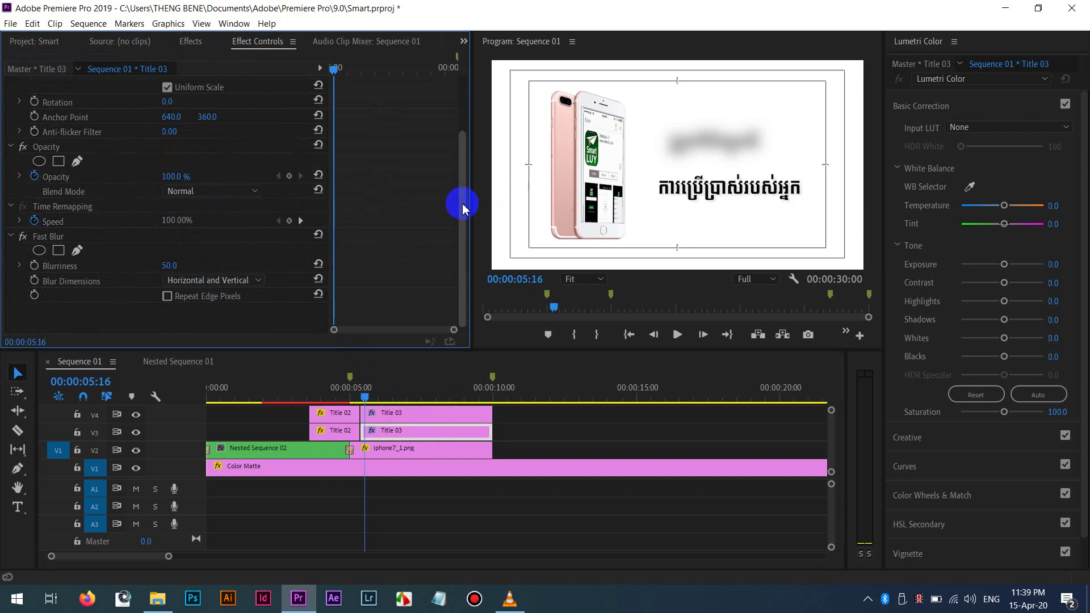
Scale the V3 Title 03 clip to 196 and add a Scale keyframe at 00:00:05:16.
scroll(462, 182, "up", 3)
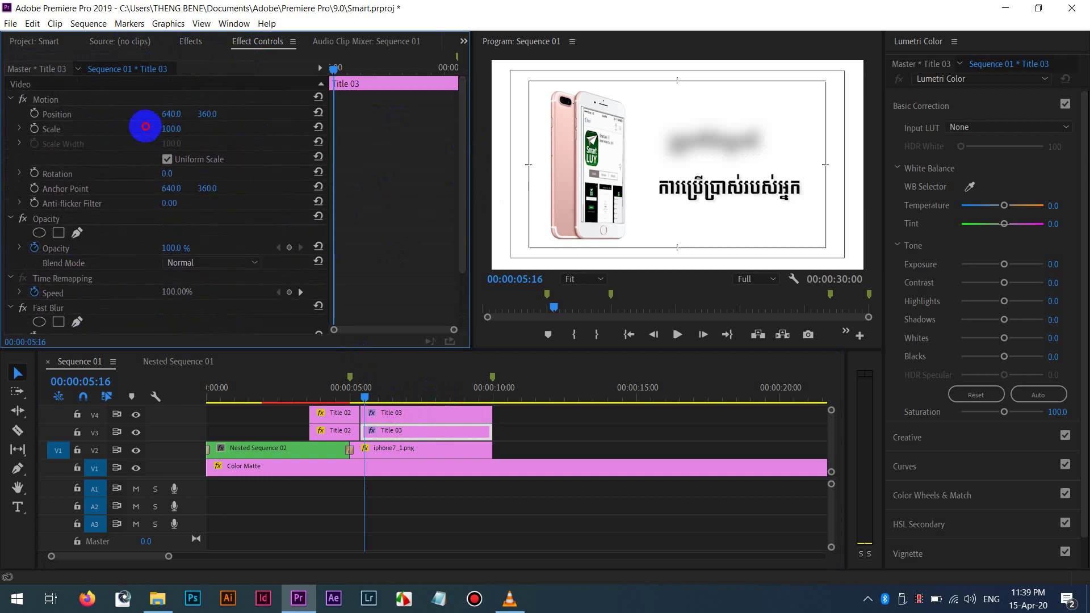
left_click_drag(146, 126, 181, 130)
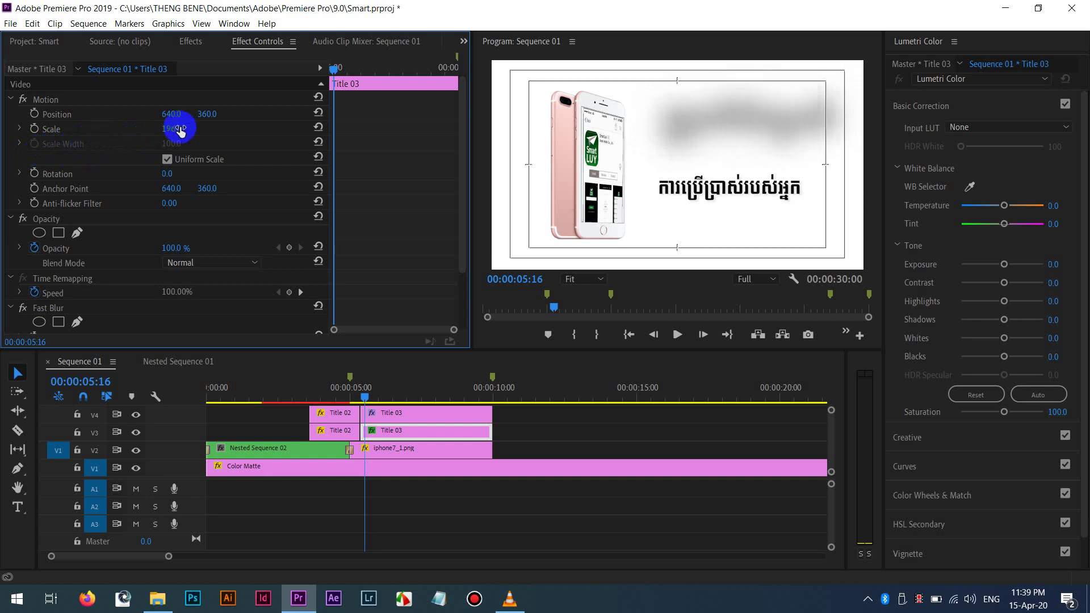
left_click(231, 186)
left_click(34, 129)
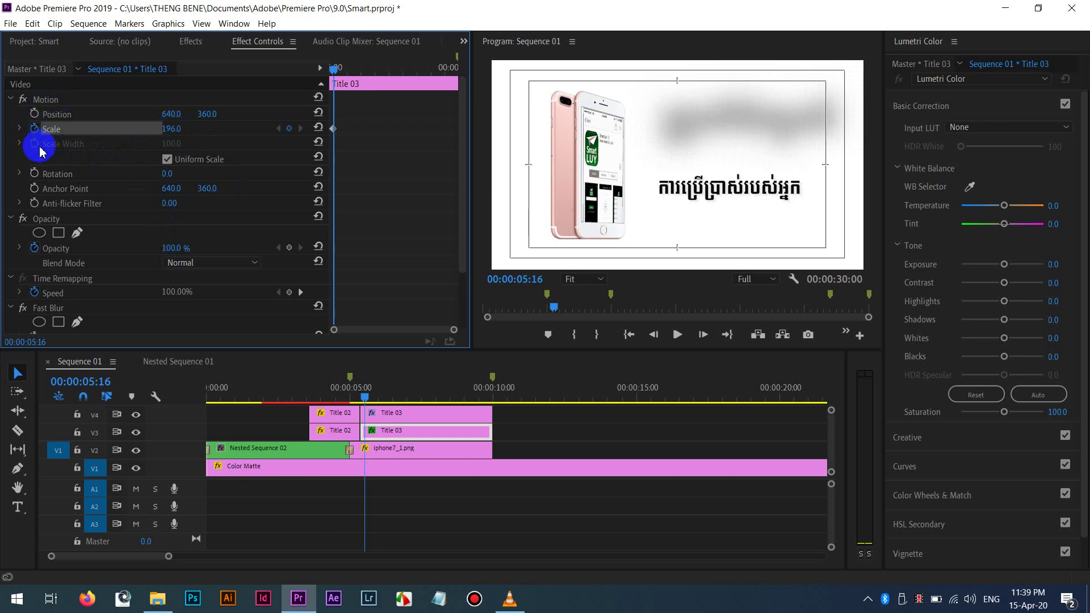
Set the clip's Opacity to 0% and start keyframing its Blurriness at 00:00:05:16.
left_click(176, 248)
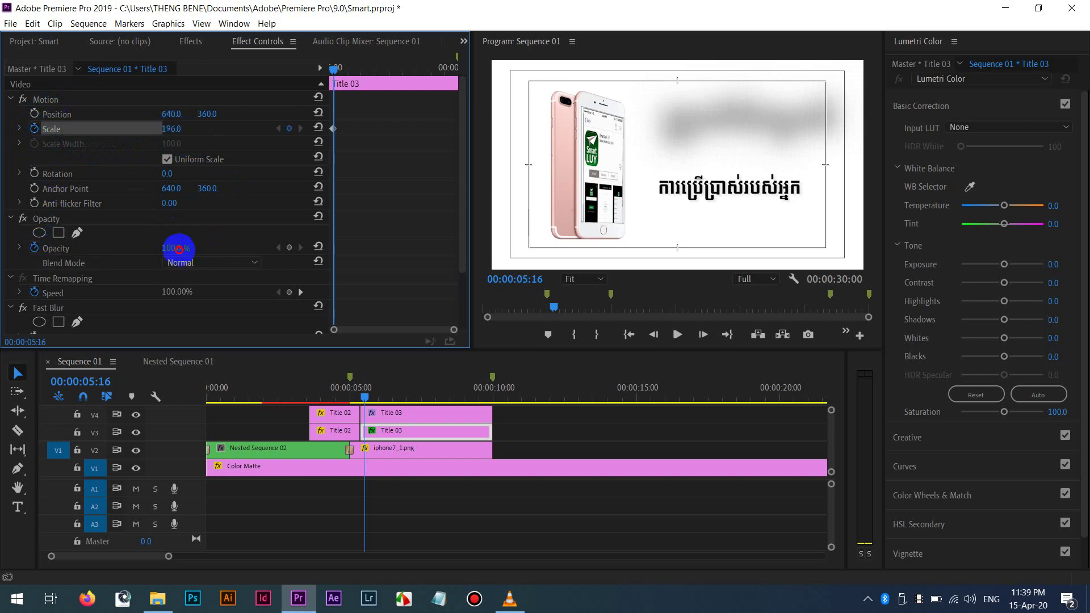
left_click(385, 95)
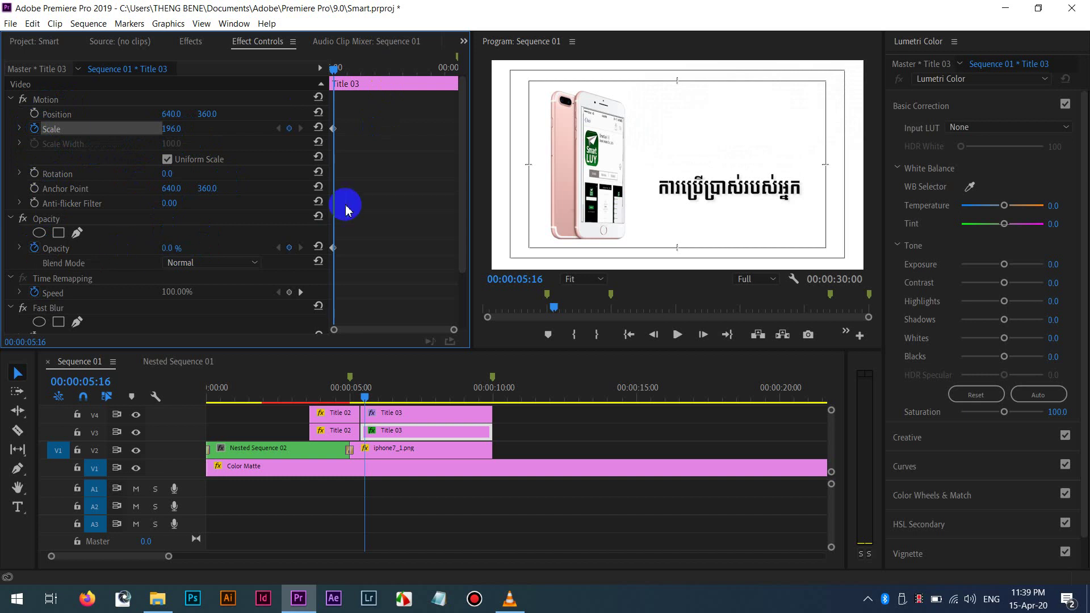
scroll(373, 224, "down", 4)
left_click(34, 281)
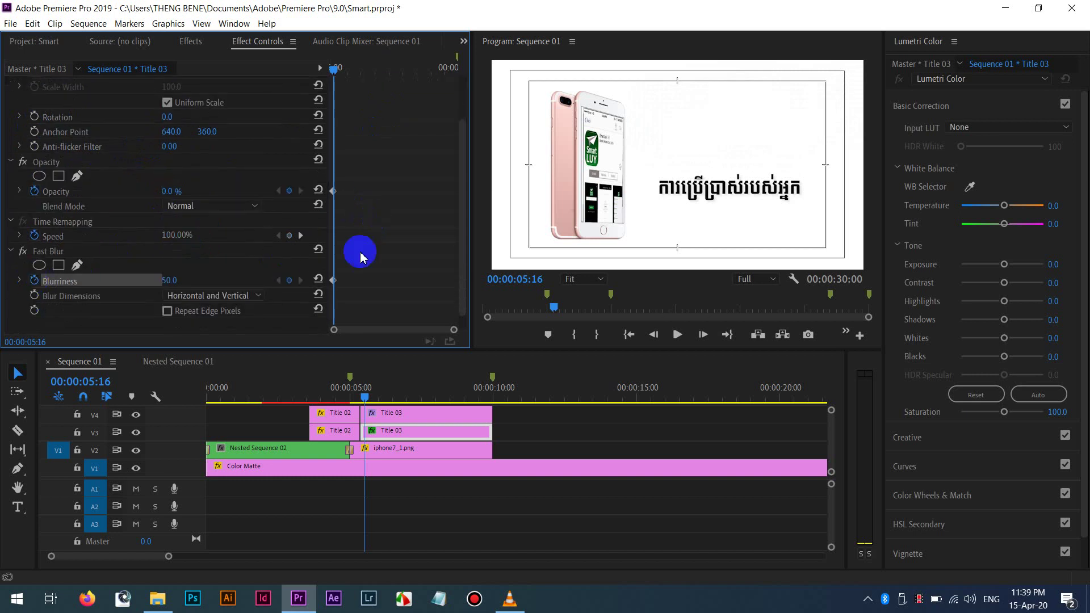
At 00:00:06:03, keyframe the V3 Title 03 clip's Scale to 100 and Opacity to 100%.
scroll(436, 238, "up", 4)
key("Right")
key("Right")
key("Right")
key("Right")
key("Right")
key("Right")
key("Right")
key("Right")
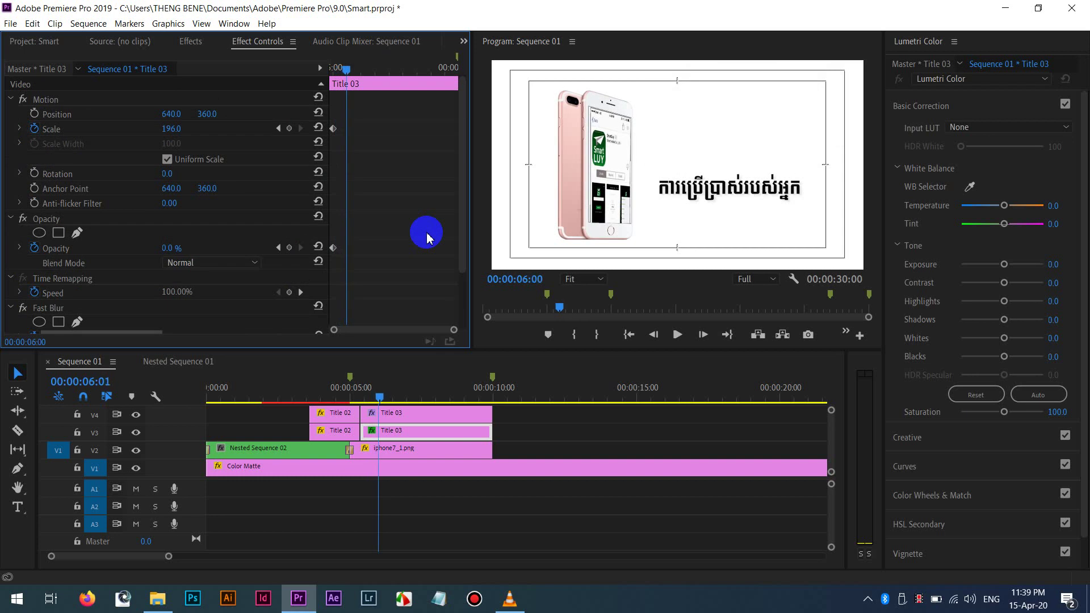
left_click(174, 130)
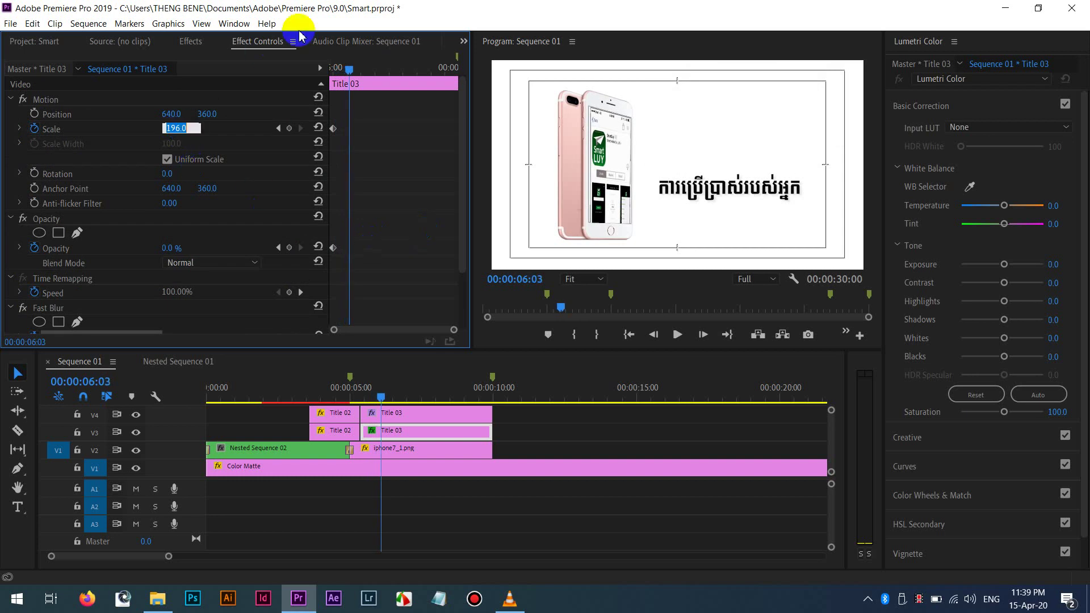
left_click(196, 250)
key("Return")
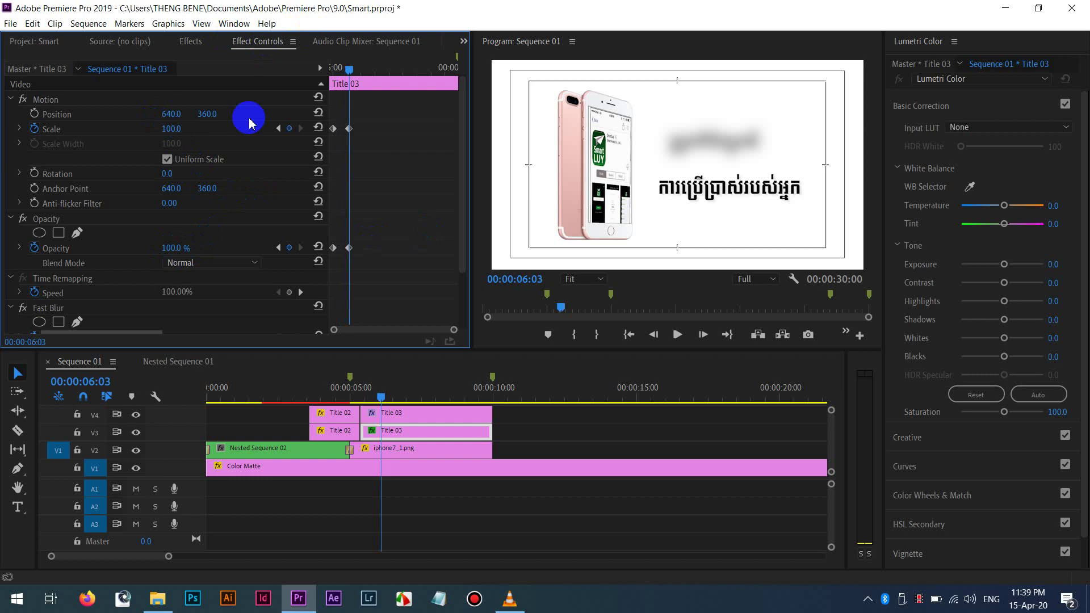
Keyframe the V3 Title 03 clip's Blurriness to 0 at 00:00:06:03 and play back the title's entrance.
scroll(432, 267, "down", 3)
left_click(165, 264)
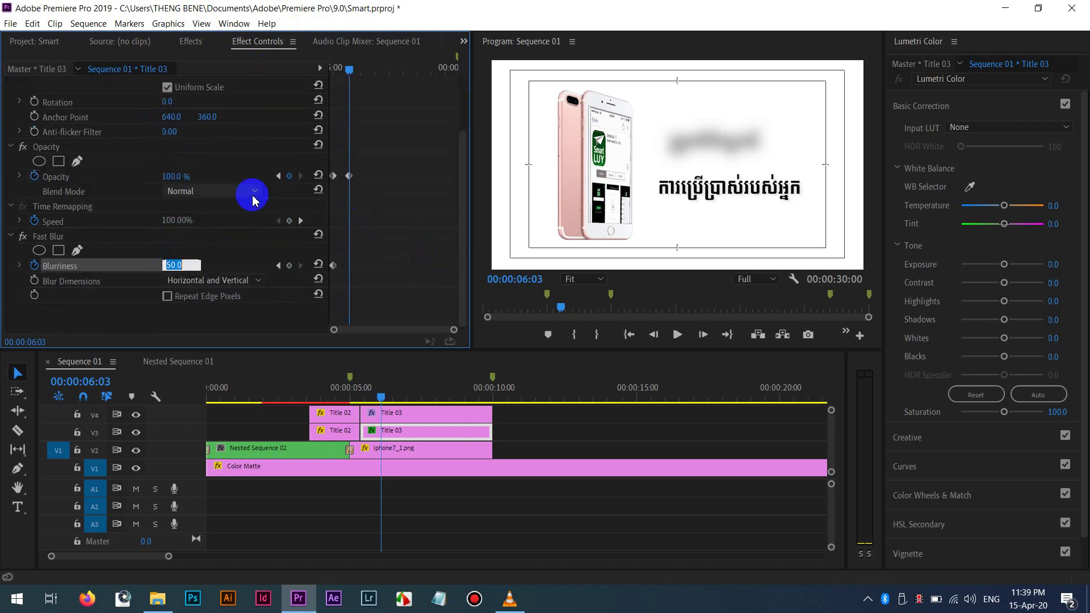
type("0")
key("Return")
left_click_drag(380, 395, 356, 390)
key("space")
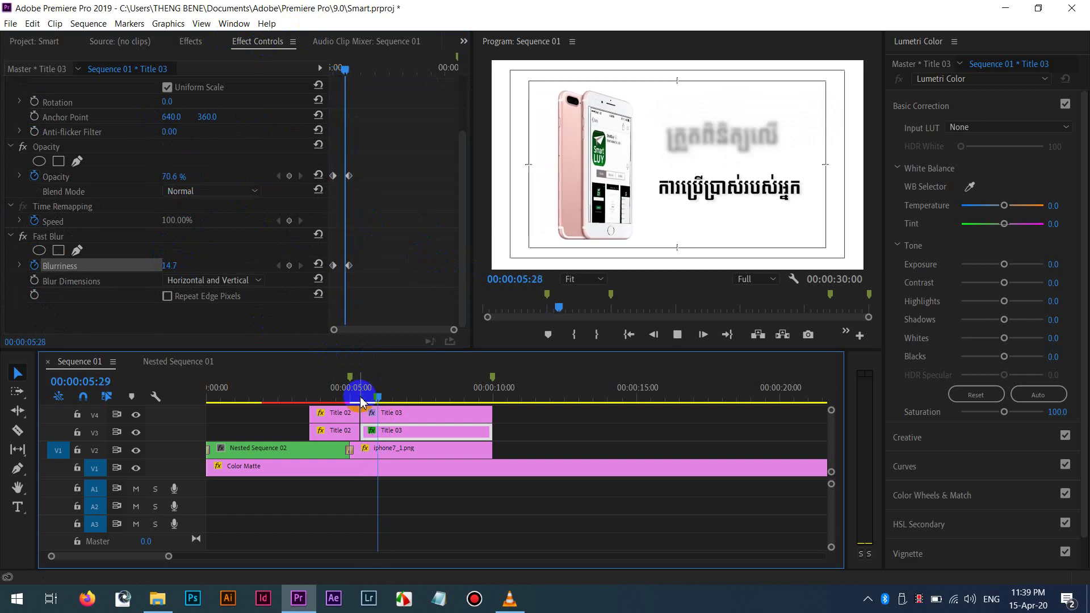
key("space")
mouse_move(393, 398)
left_mouse_down()
mouse_move(374, 393)
mouse_move(381, 385)
left_mouse_up()
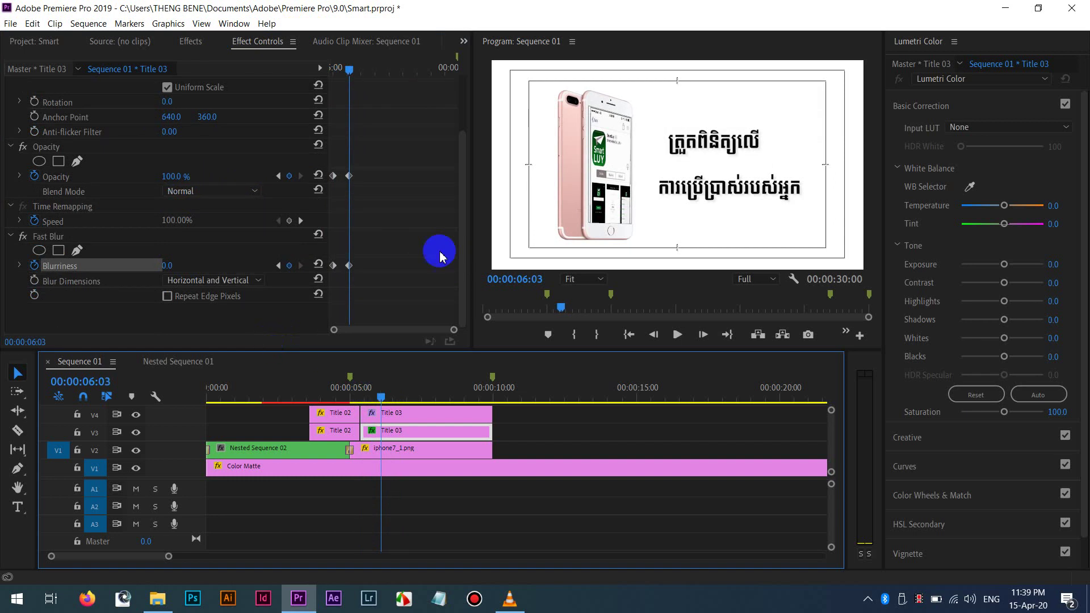
Keyframe the V3 Title 03 clip's Scale to 120 at 00:00:09:28 and play back the slow growth.
scroll(397, 179, "up", 2)
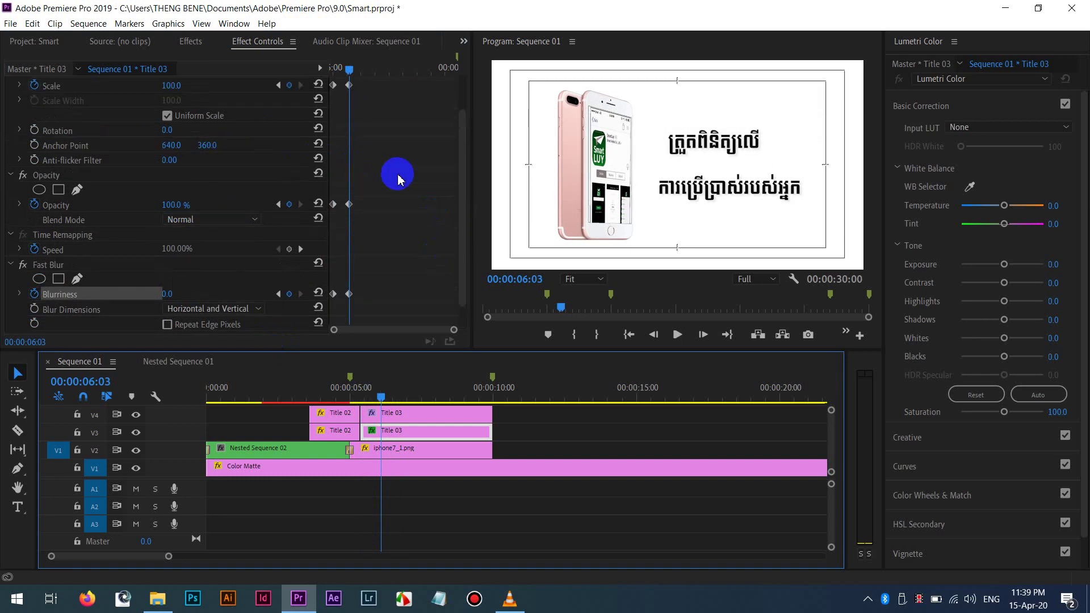
scroll(341, 165, "up", 3)
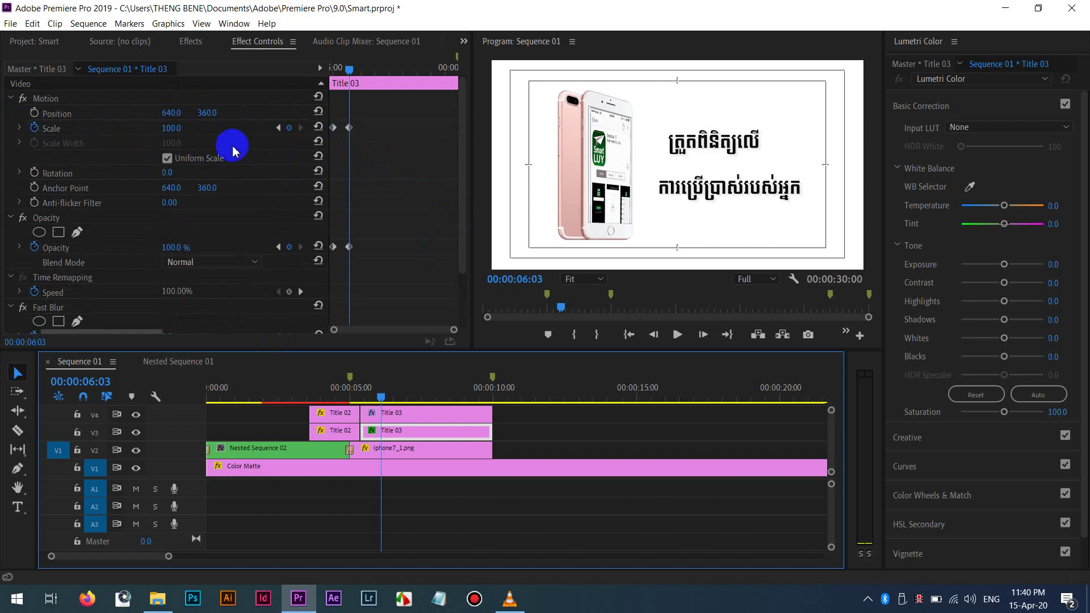
left_click(295, 131)
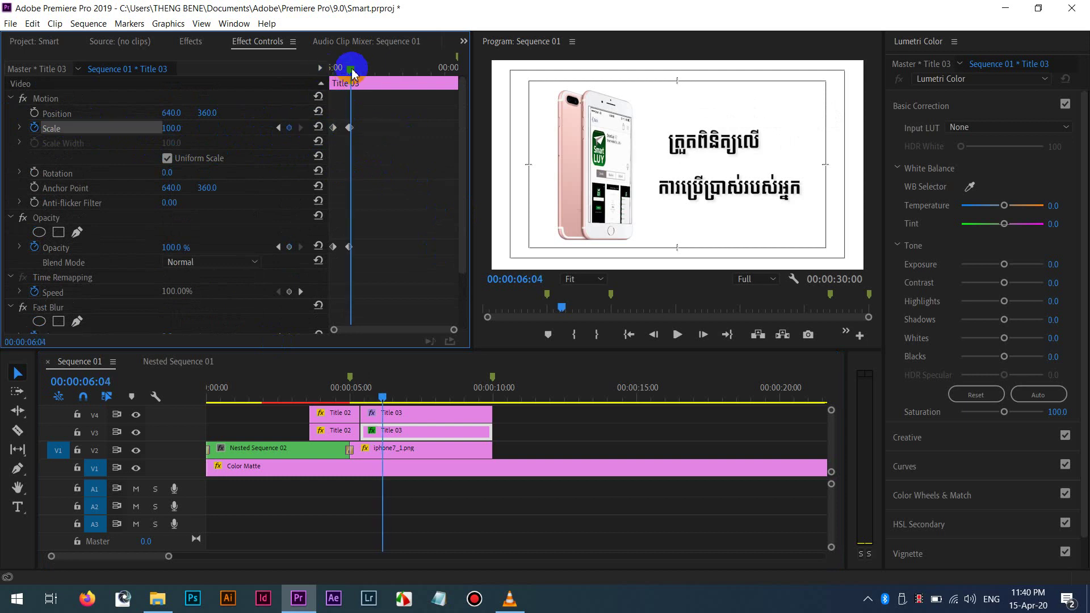
mouse_move(352, 73)
left_mouse_down()
mouse_move(462, 67)
mouse_move(317, 53)
mouse_move(383, 61)
mouse_move(361, 62)
left_mouse_up()
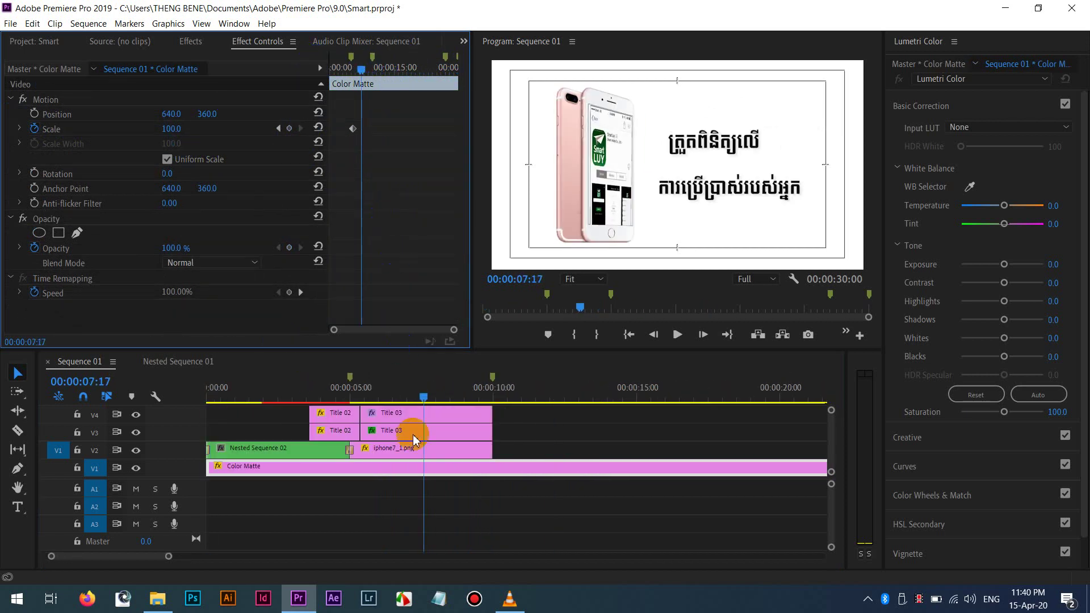
left_click(418, 449)
left_click(417, 433)
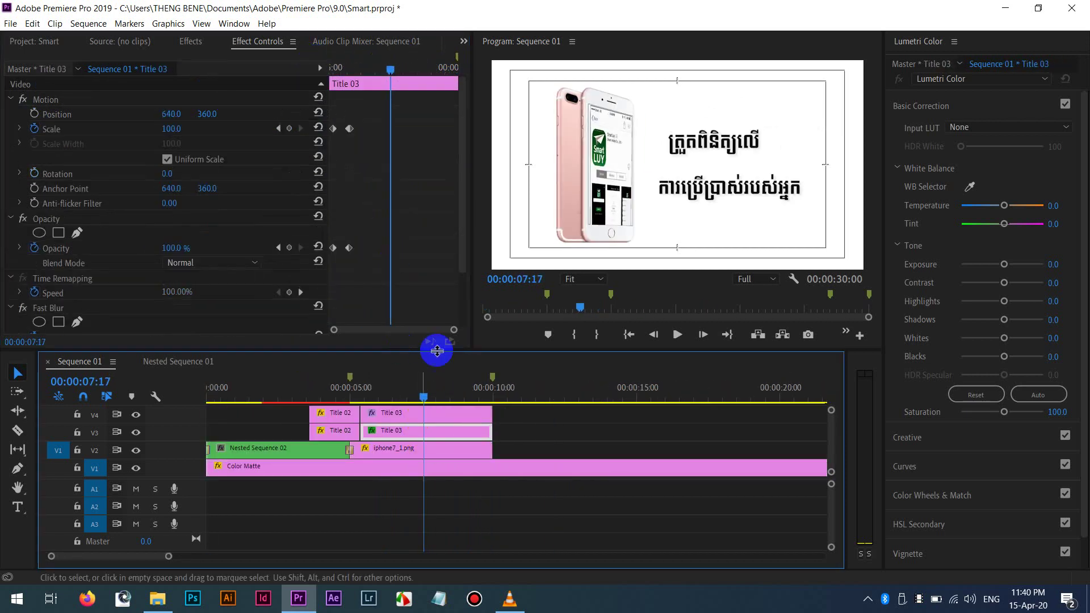
left_click(404, 89)
left_click_drag(401, 69, 449, 73)
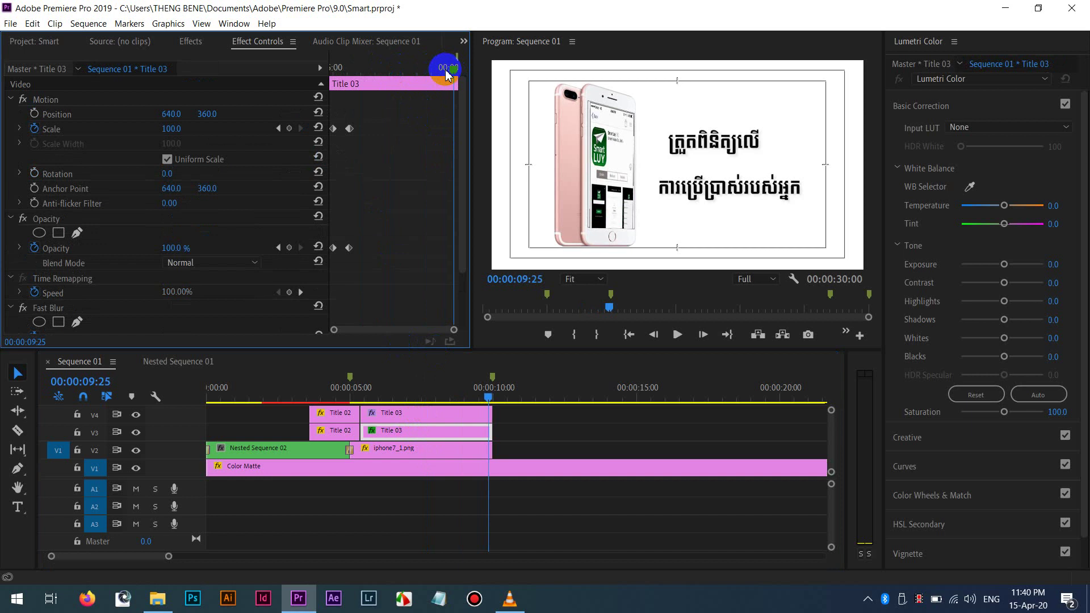
key("d")
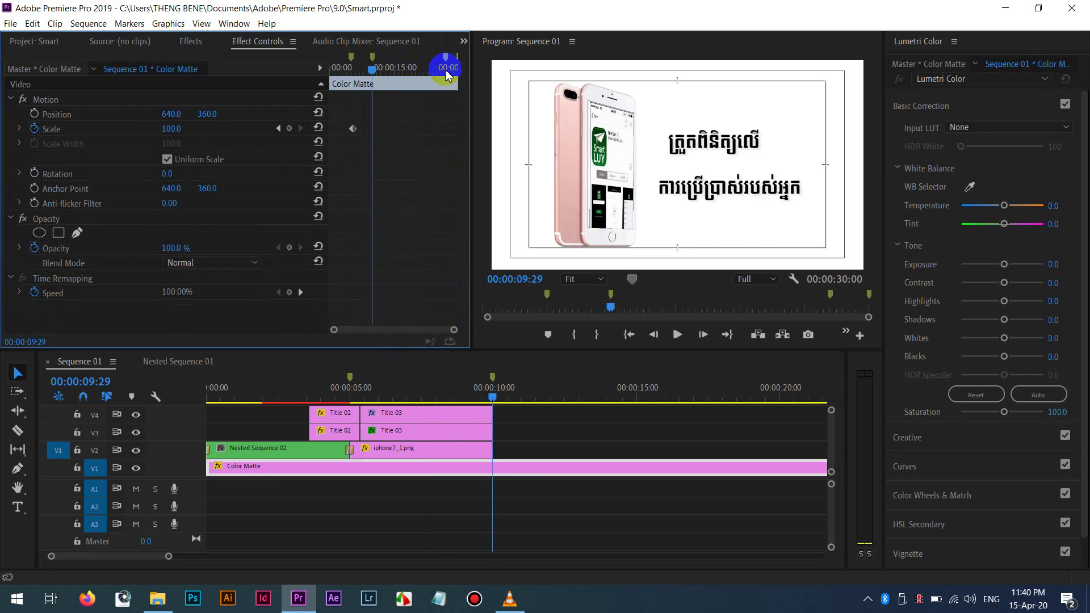
key("Left")
key("Left")
key("Left")
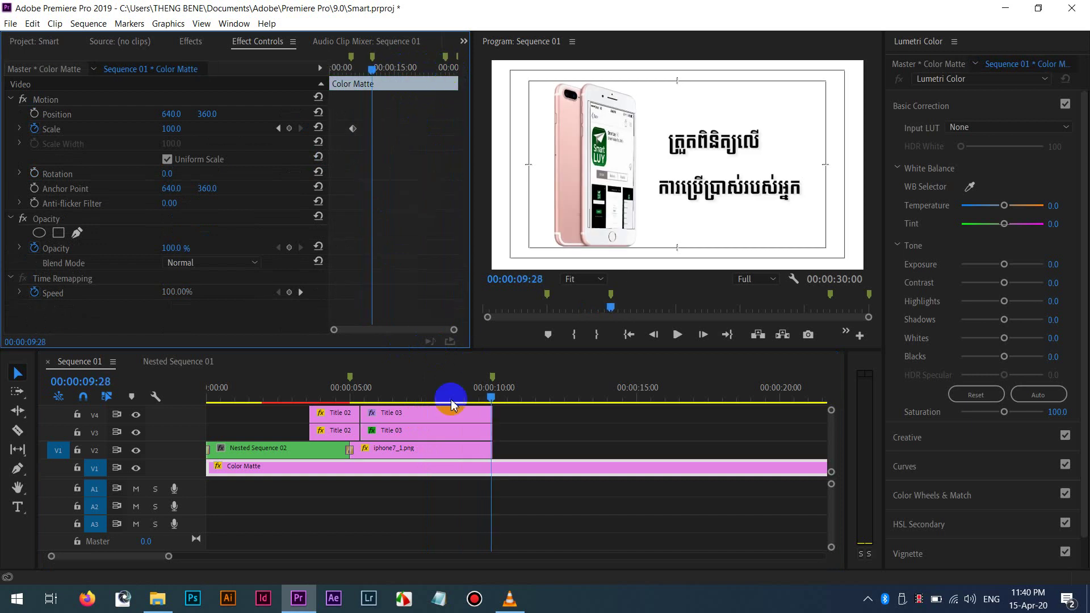
left_click(434, 431)
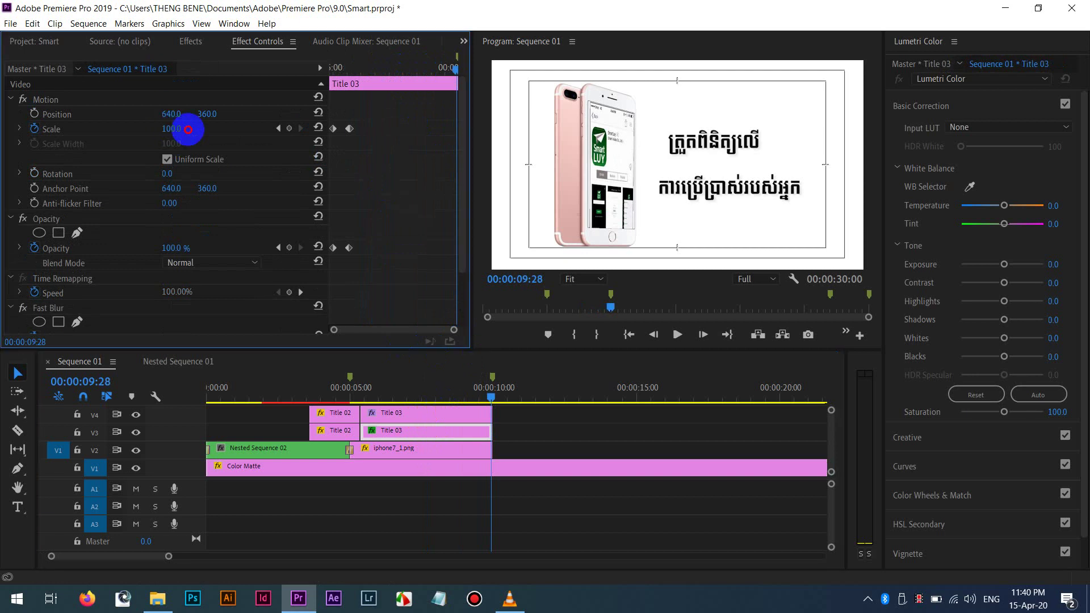
left_click_drag(215, 131, 232, 129)
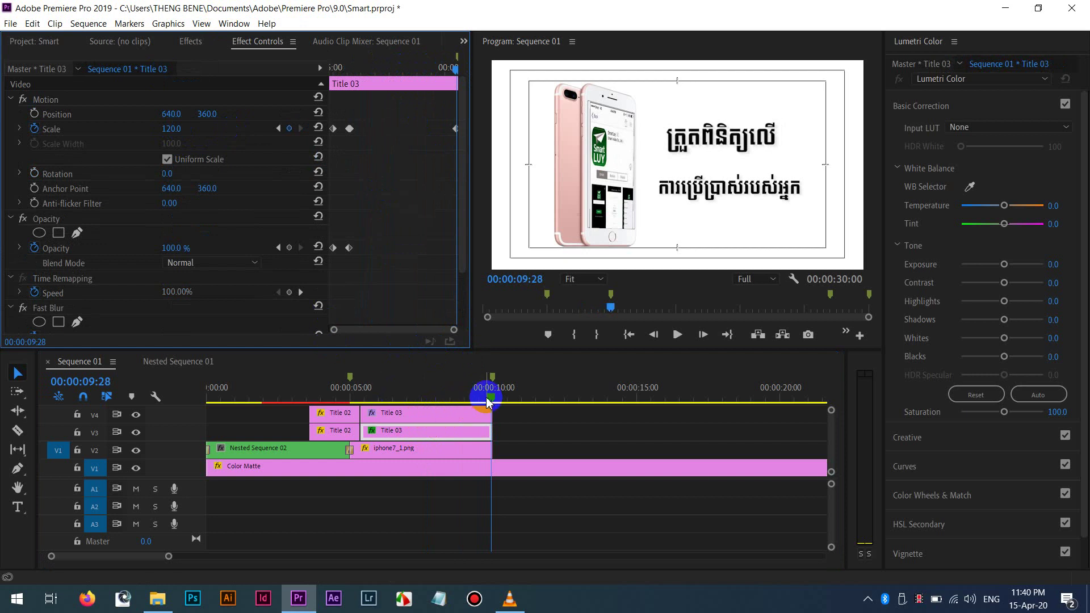
left_click_drag(487, 403, 351, 415)
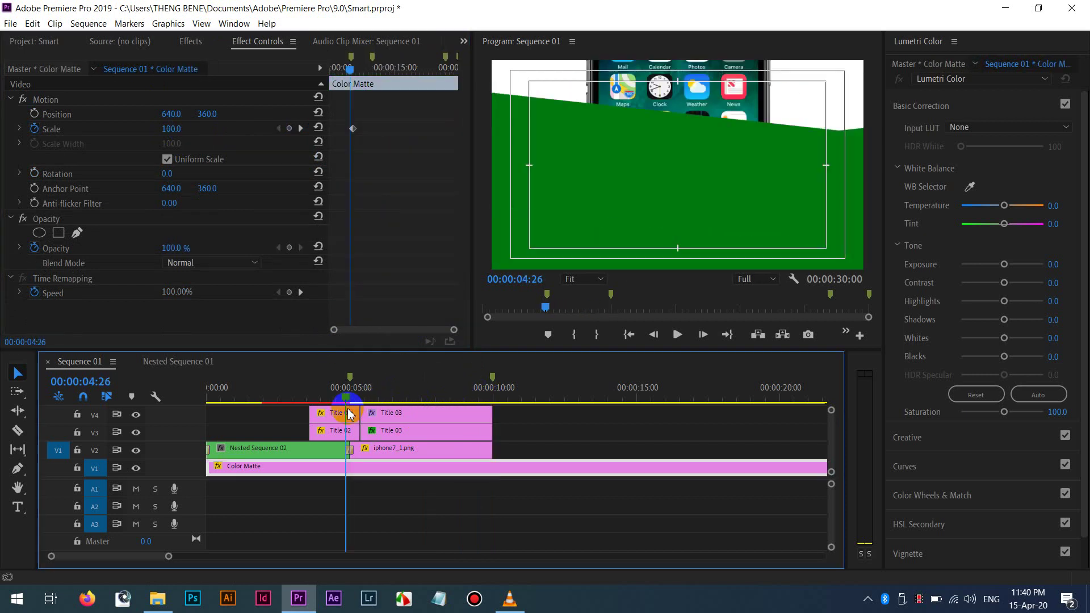
key("space")
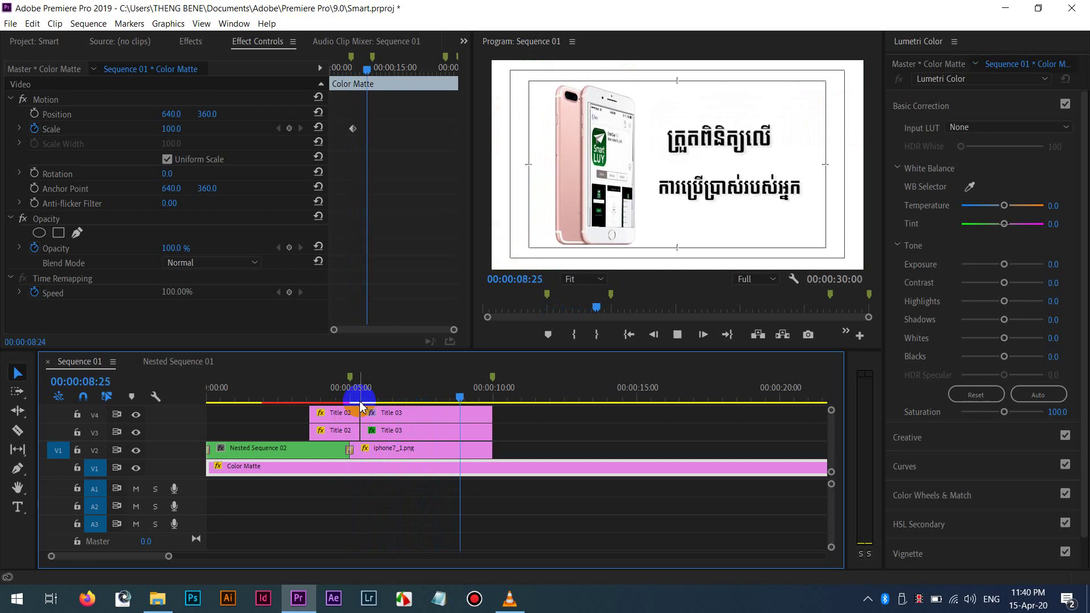
key("space")
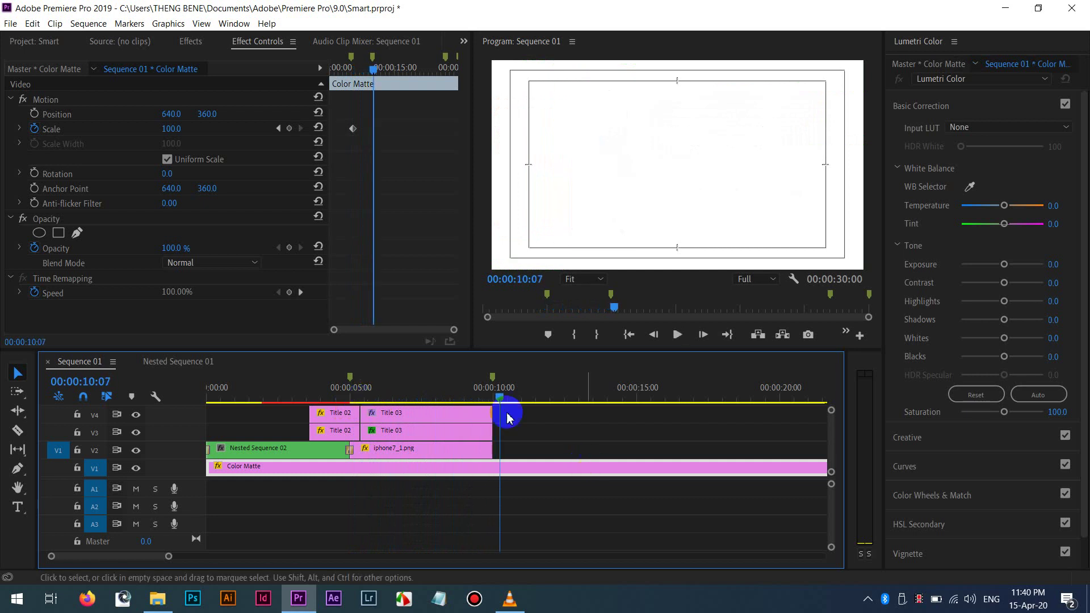
left_click_drag(507, 418, 405, 398)
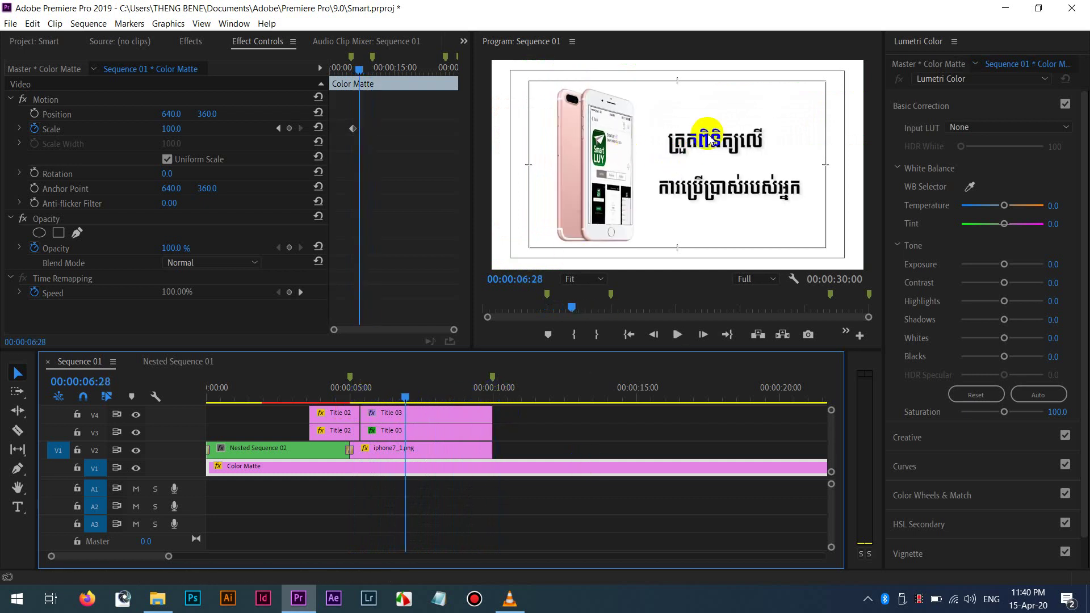
left_click(728, 139)
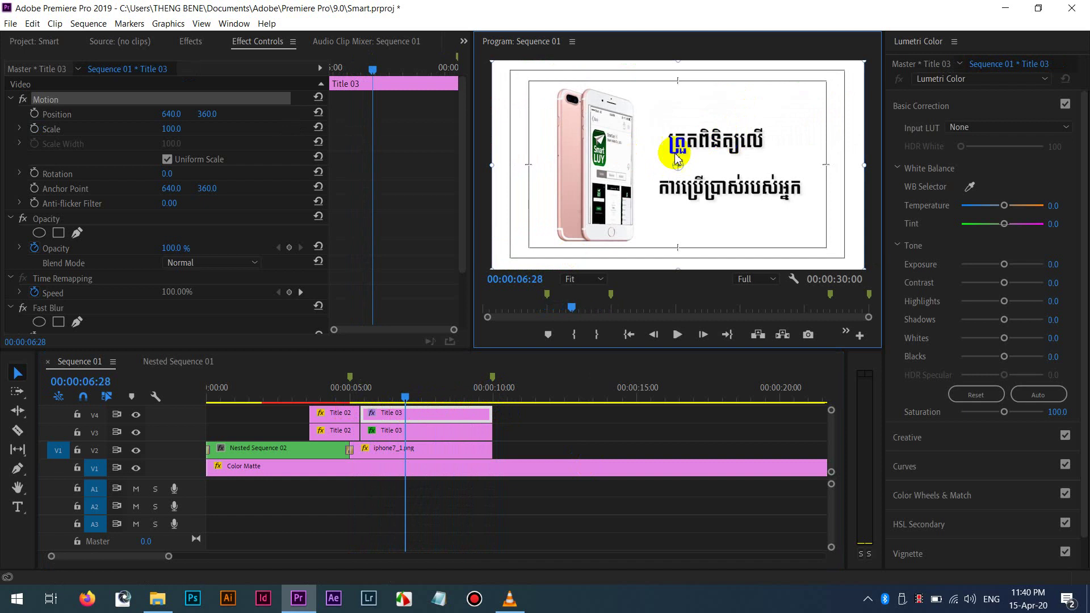
left_click(127, 424)
left_click(136, 418)
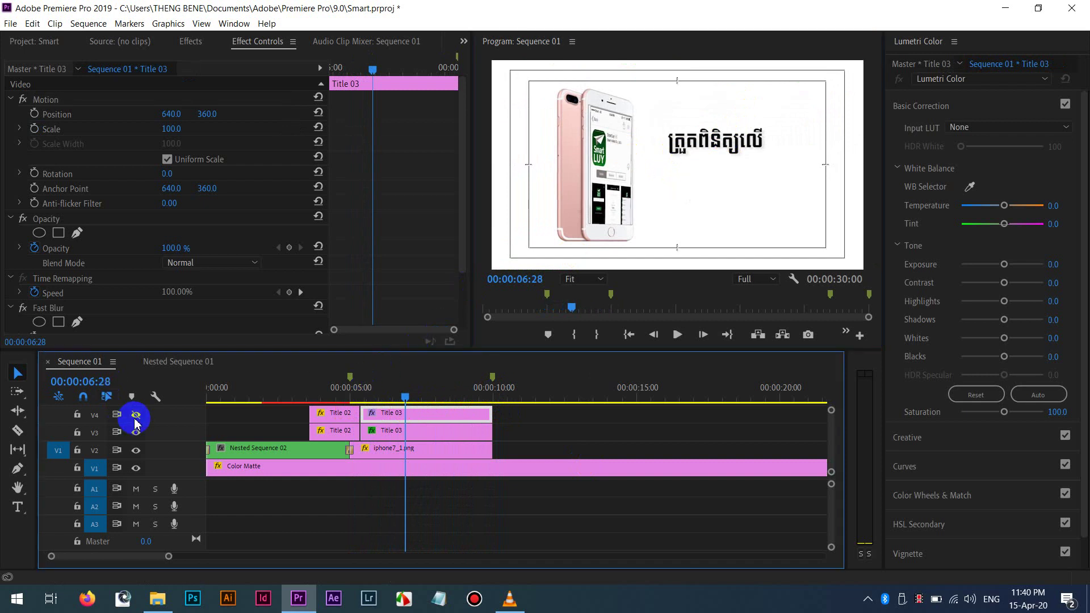
left_click_drag(716, 136, 718, 172)
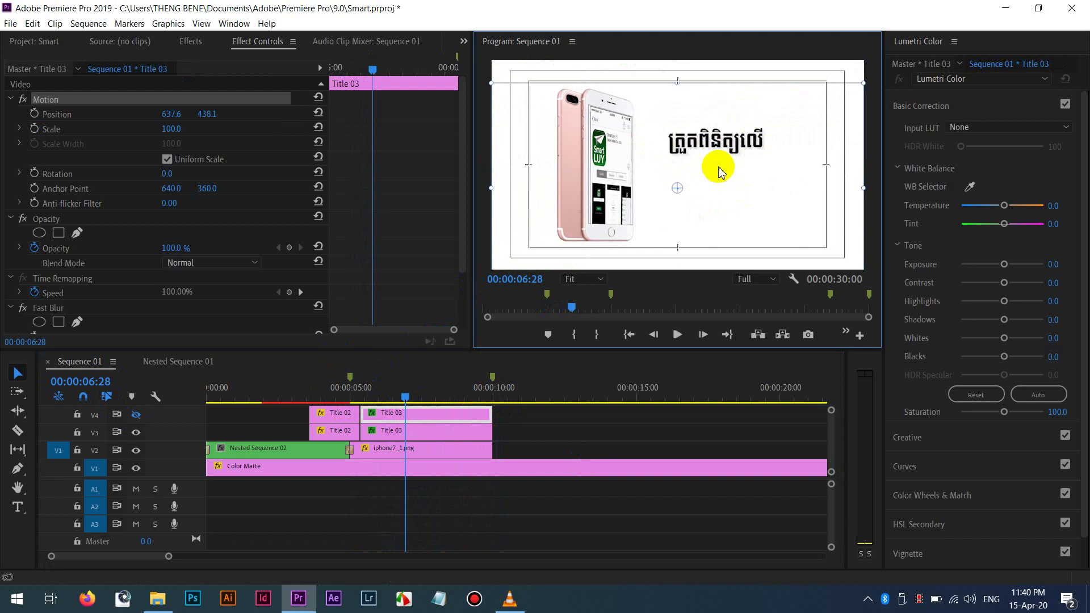
left_click(465, 279)
key("ctrl+z")
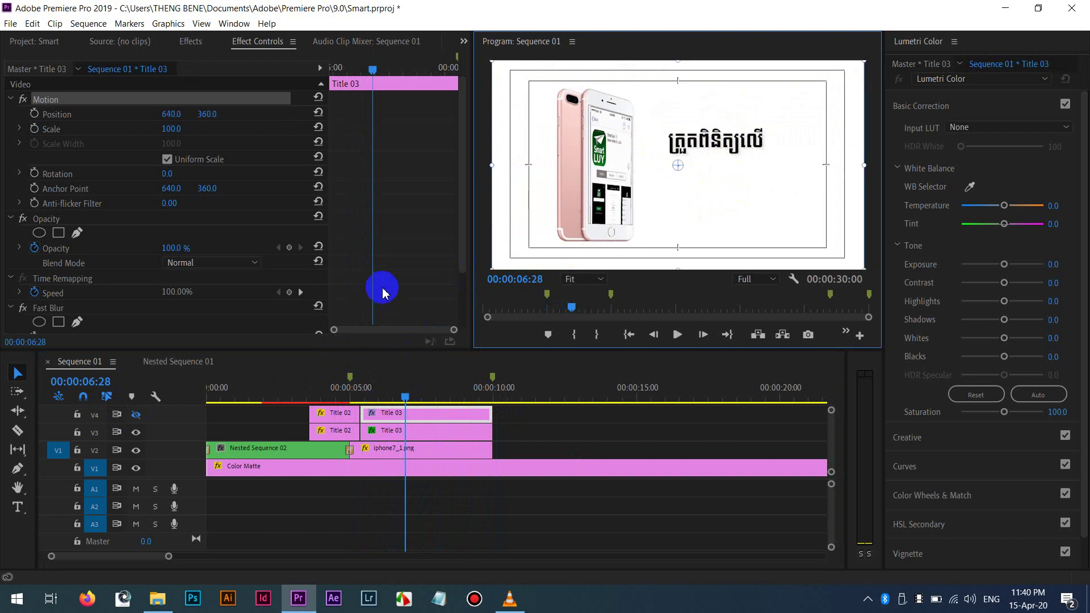
left_click(137, 416)
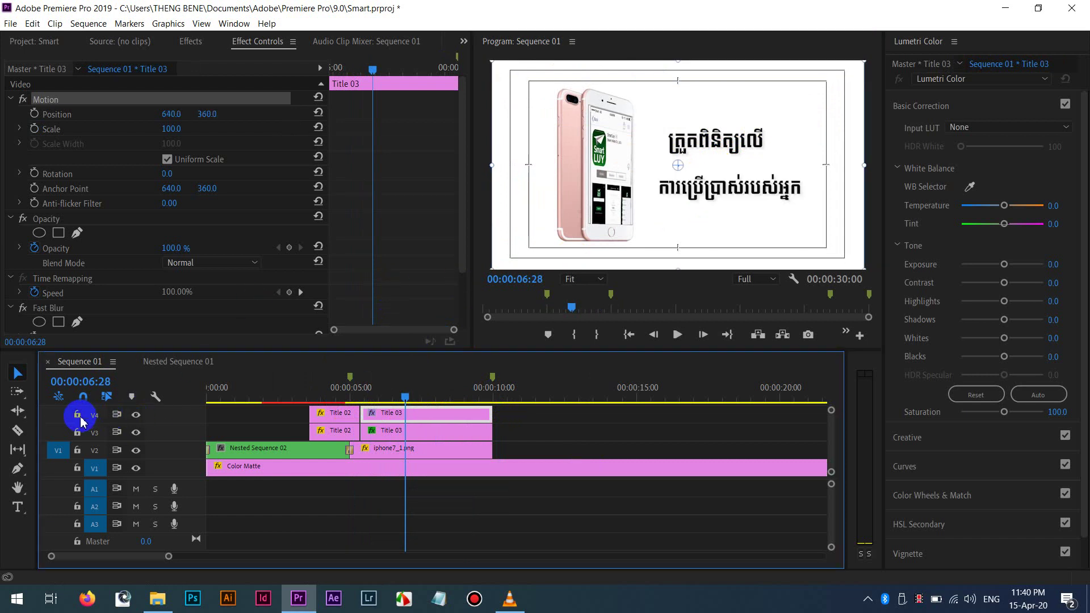
Lock the V4 track, move the V3 Title 03 clip's anchor point to about 918.9, 204.3, and play back the scaling.
left_click(77, 415)
left_click(750, 202)
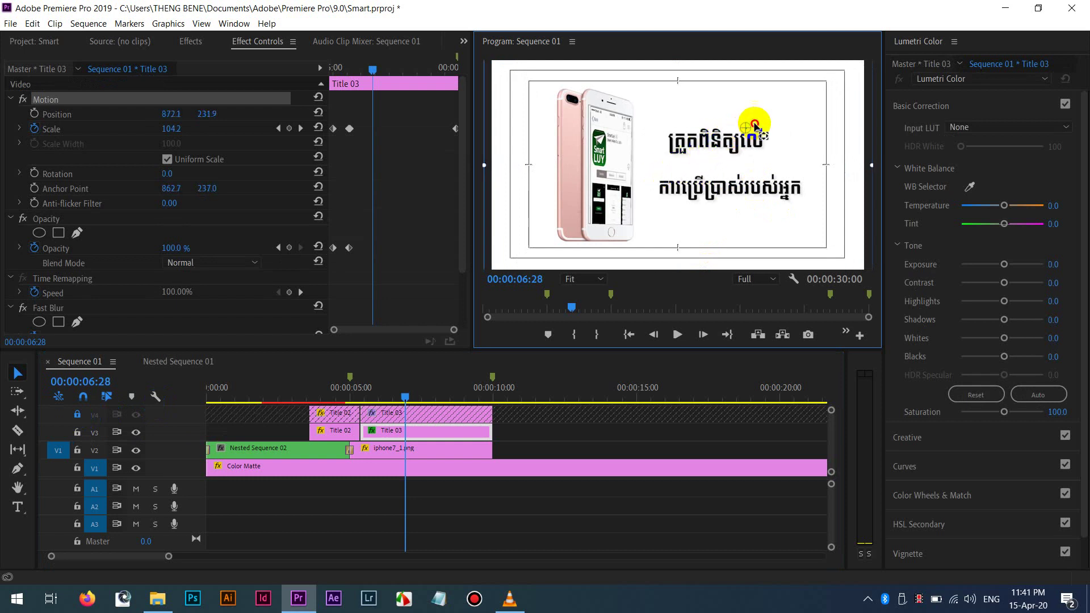
mouse_move(421, 396)
left_mouse_down()
mouse_move(360, 384)
mouse_move(461, 392)
mouse_move(436, 396)
left_mouse_up()
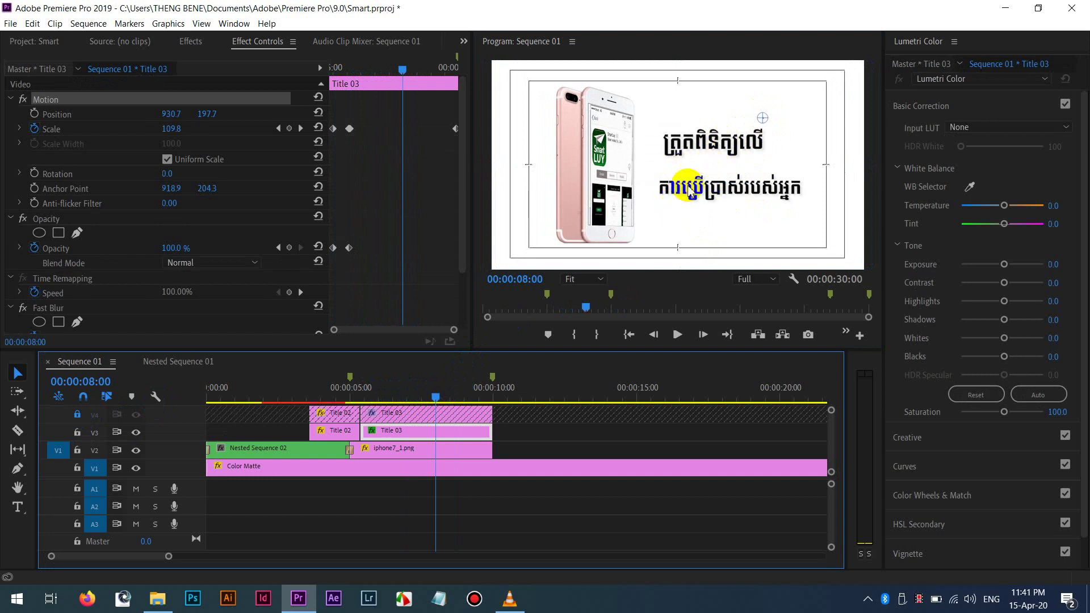
left_click_drag(438, 389, 374, 403)
key("space")
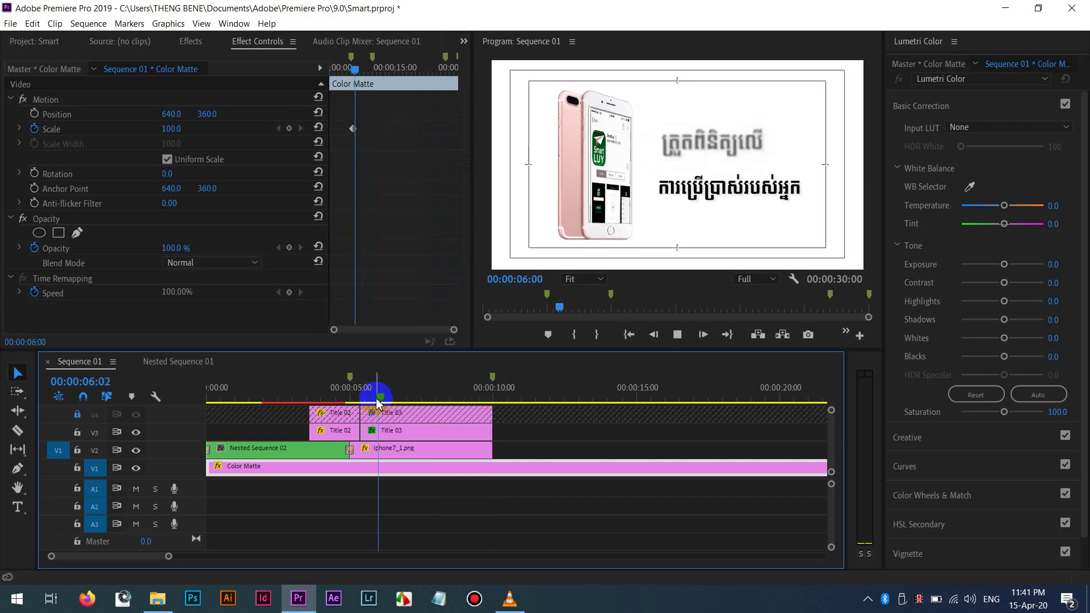
left_click_drag(386, 397, 348, 385)
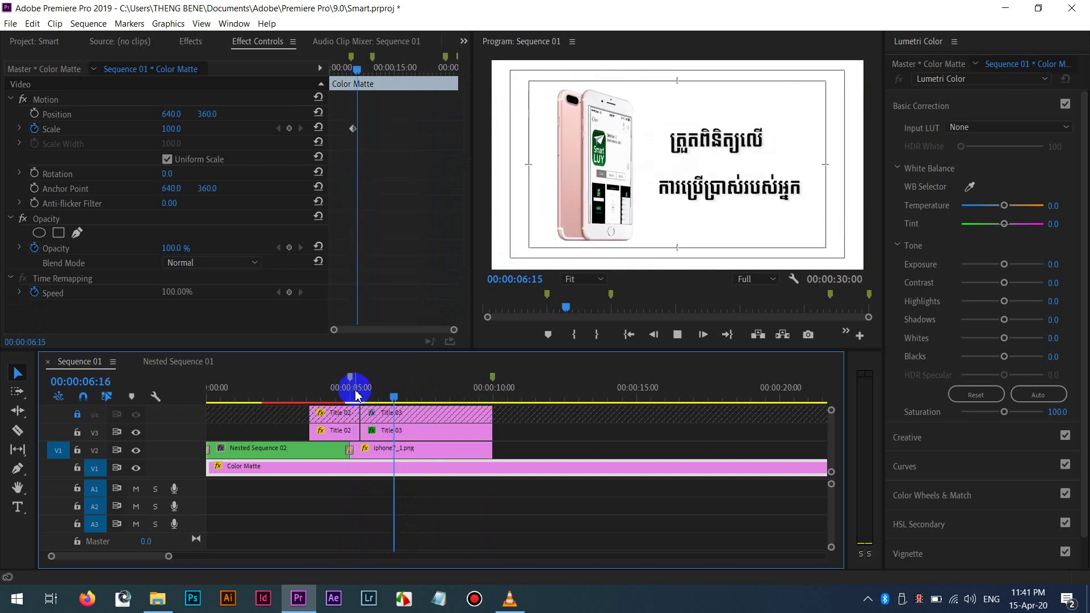
left_click(429, 437)
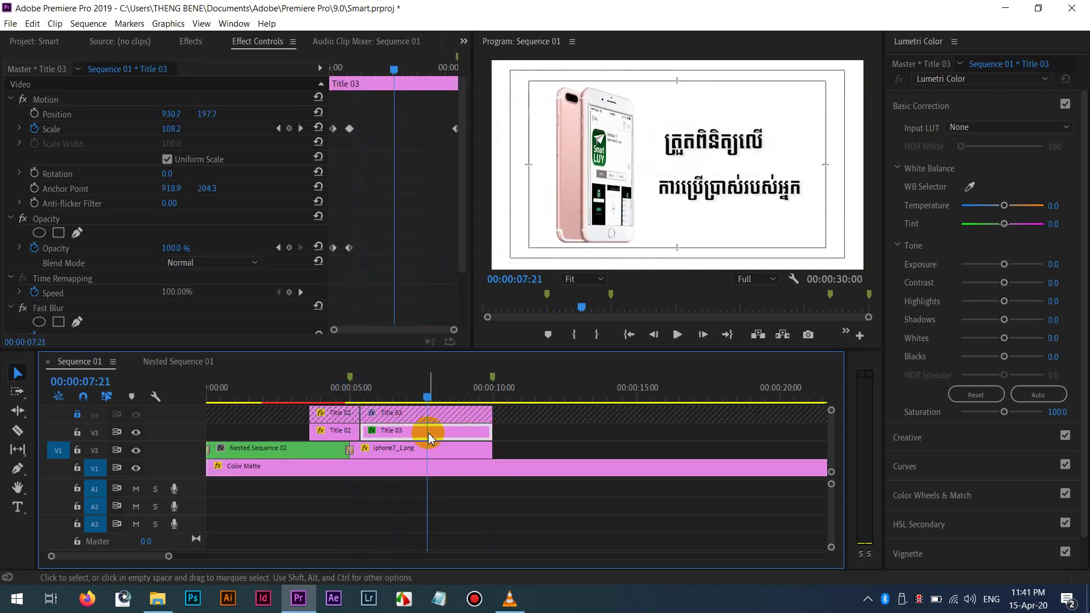
left_click(390, 391)
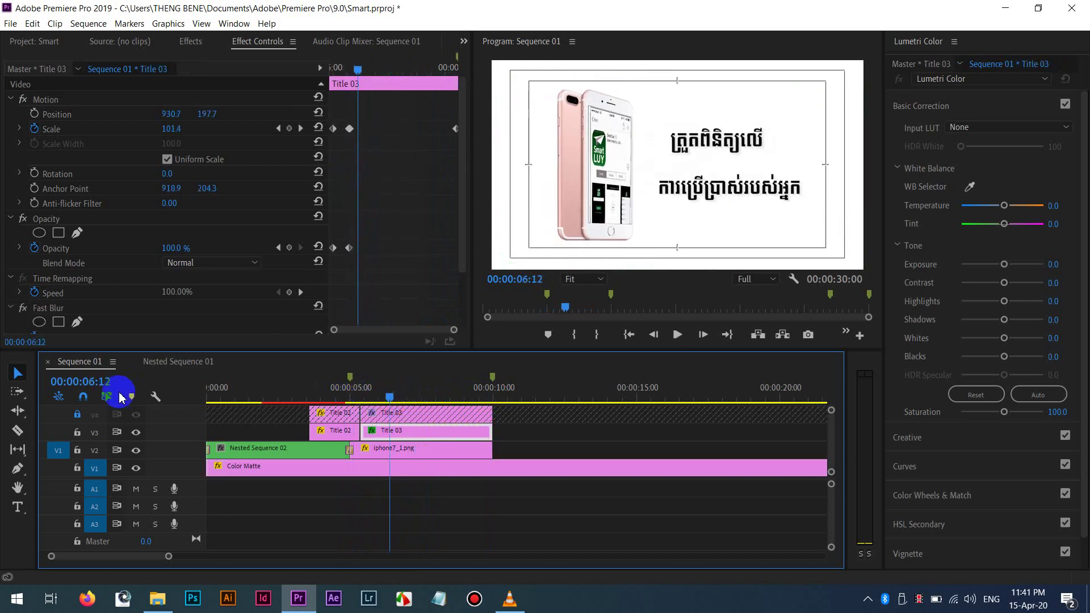
Unlock the V4 track and copy the V3 Title 03 clip's Scale, Opacity and Blurriness keyframes.
left_click(79, 416)
left_click(416, 435)
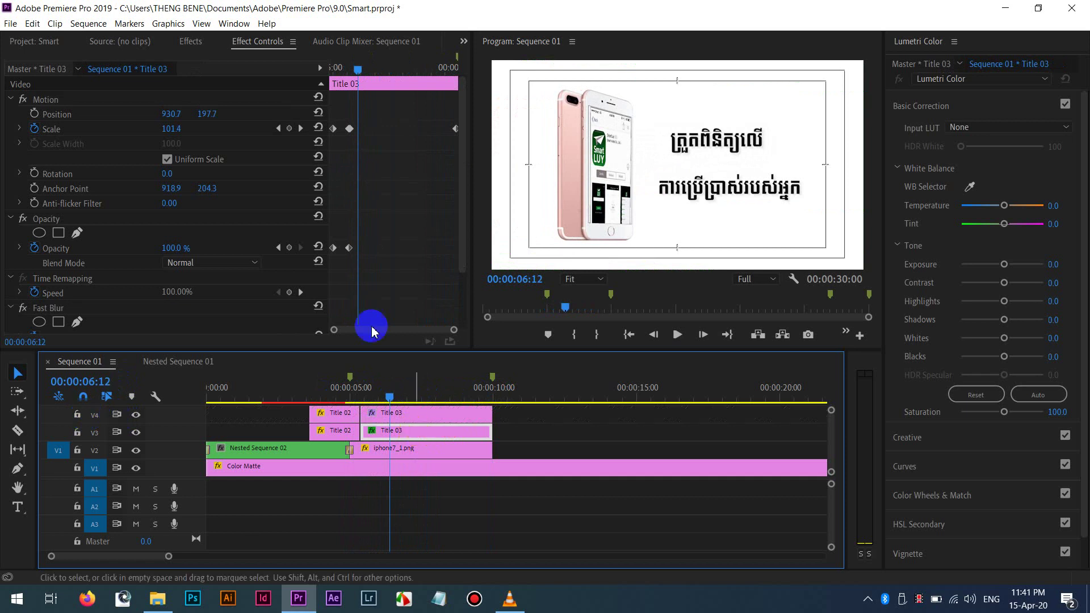
left_click(452, 330)
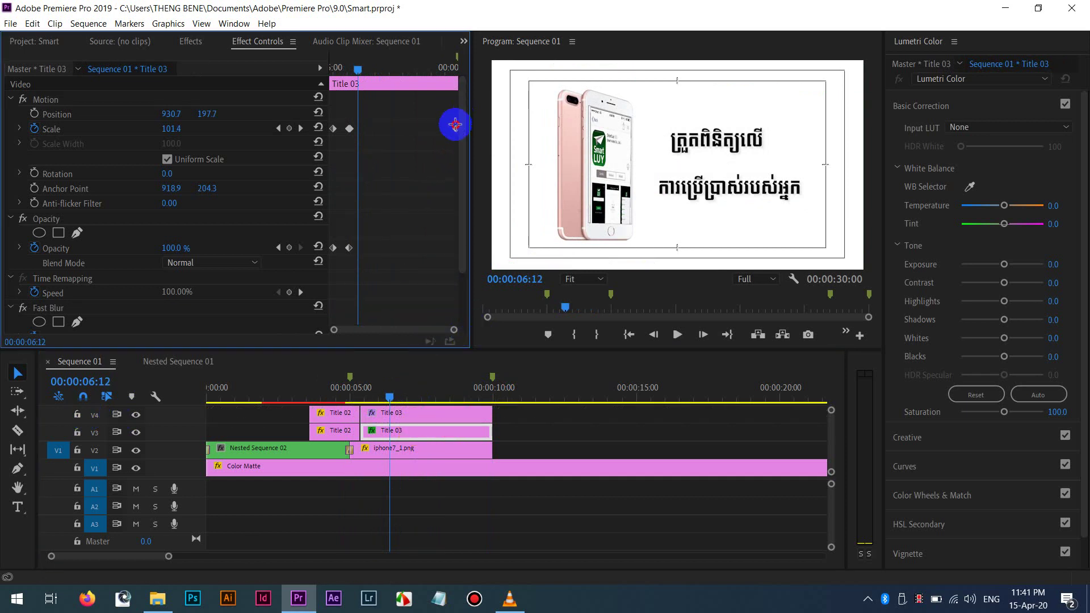
scroll(297, 331, "down", 3)
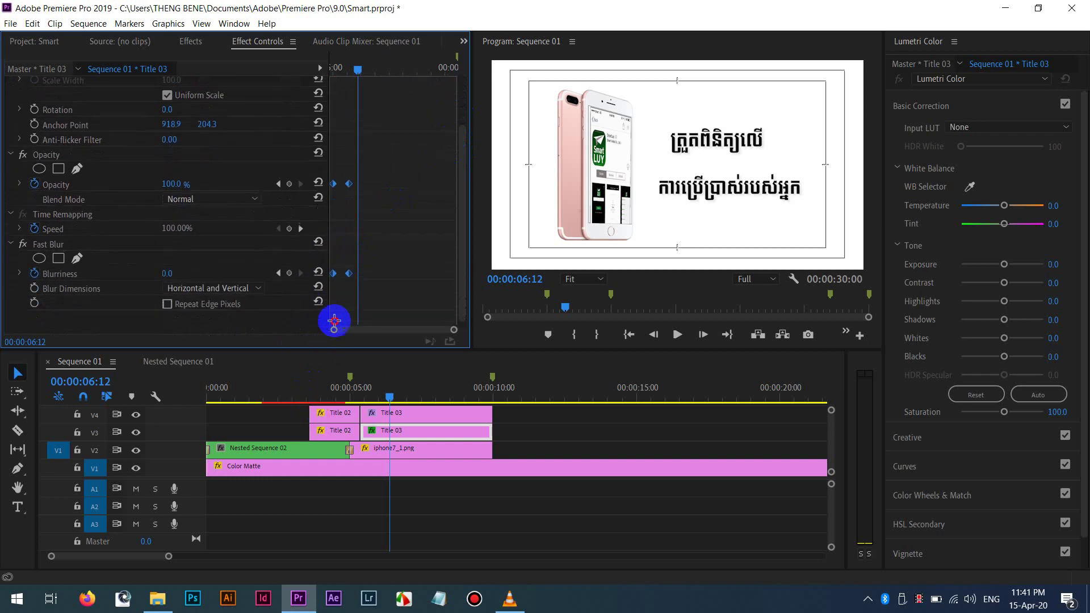
left_click_drag(334, 321, 332, 305)
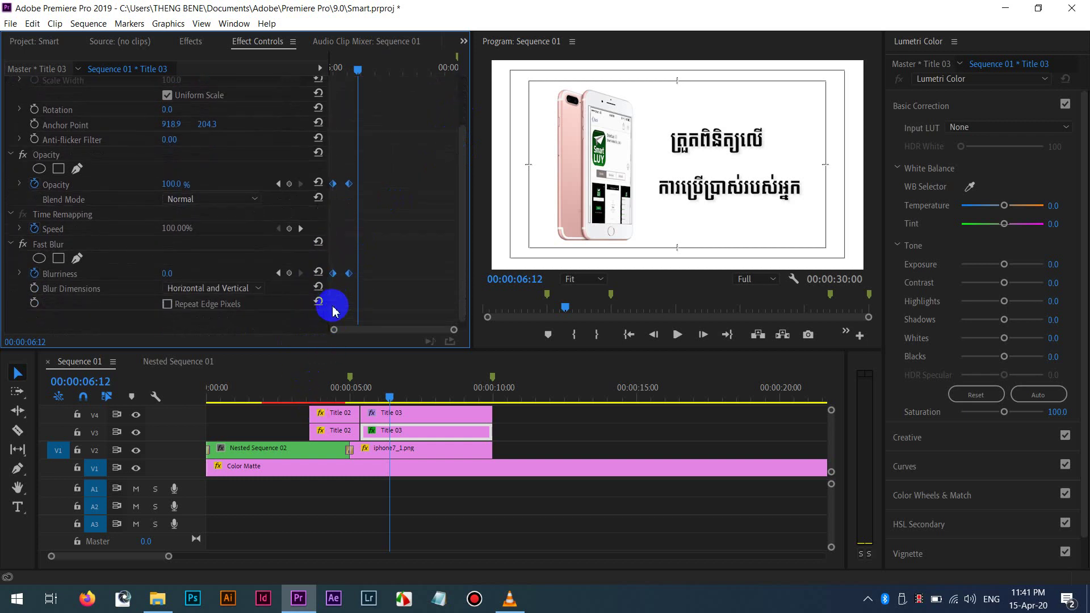
right_click(337, 277)
left_click(361, 313)
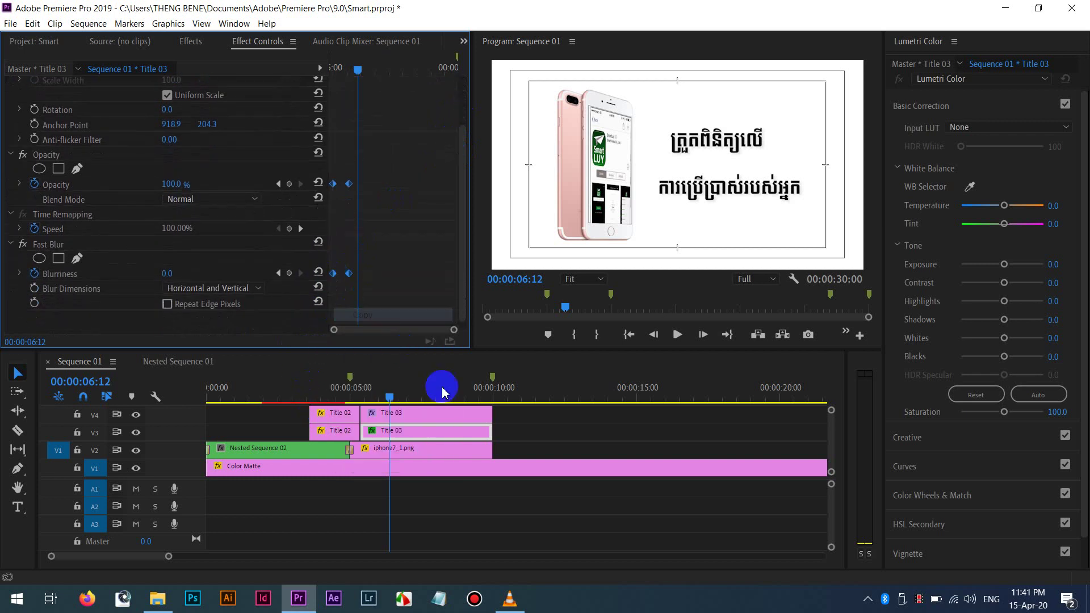
Paste the copied Scale, Opacity and Blurriness keyframes onto the V4 Title 03 clip at 00:00:05:15.
left_click(387, 399)
left_click(545, 437)
left_click(365, 397)
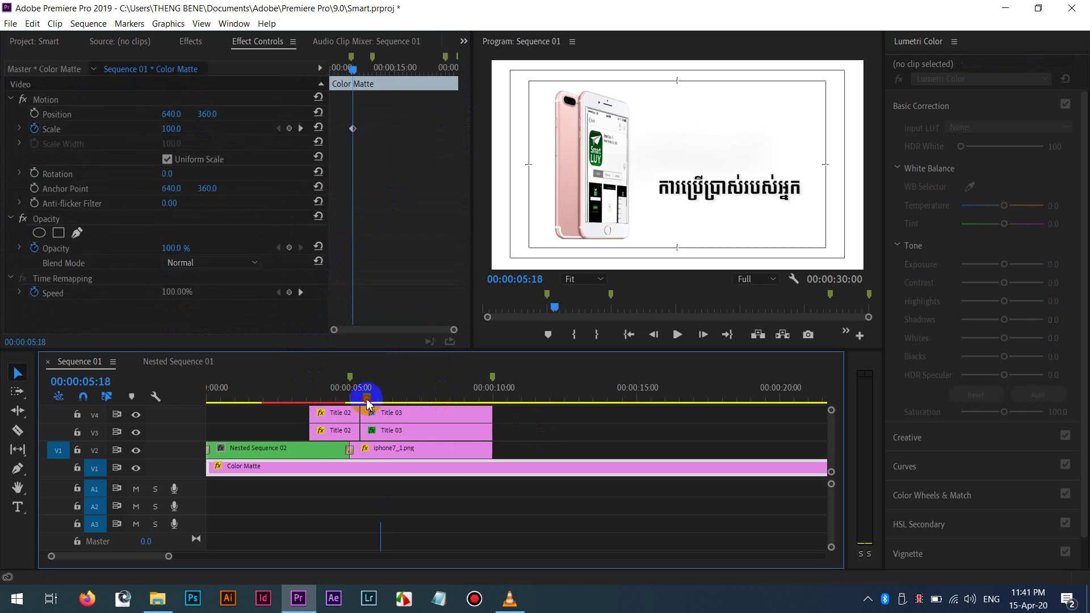
left_click_drag(366, 403, 366, 403)
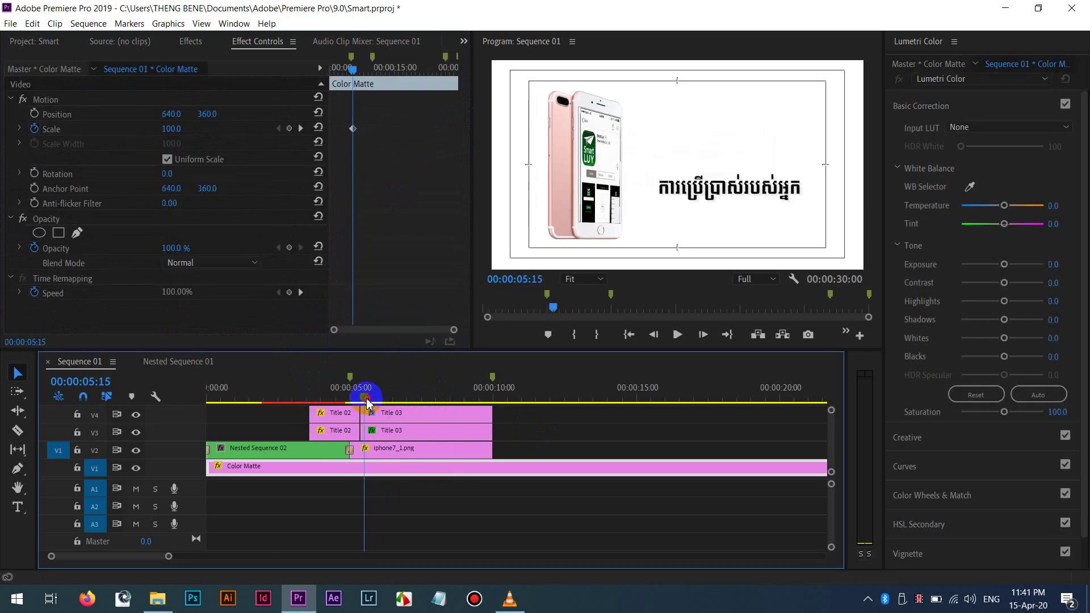
left_click(402, 431)
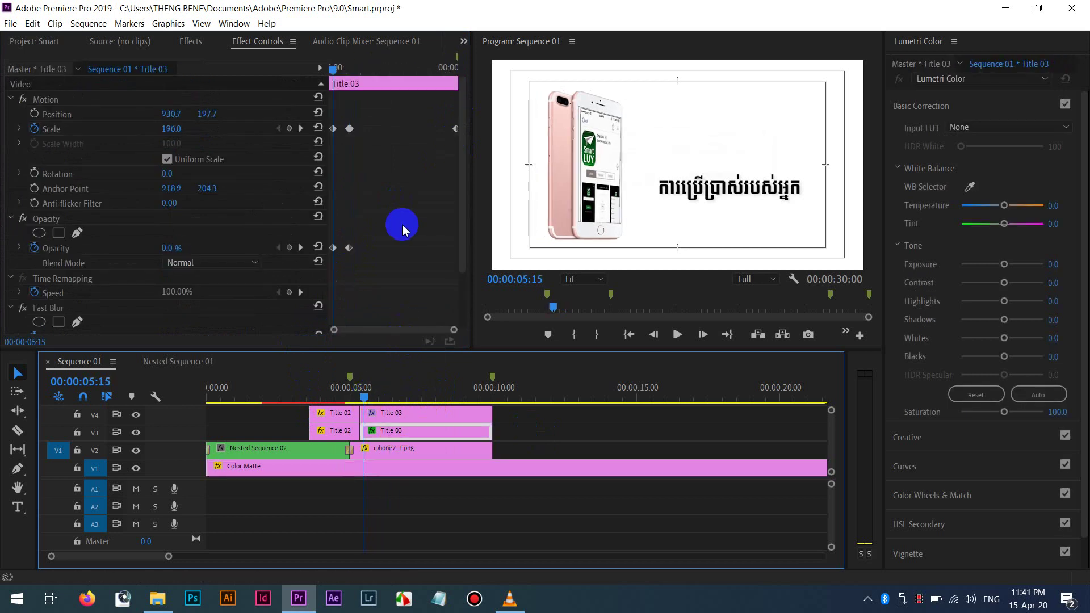
left_click(392, 413)
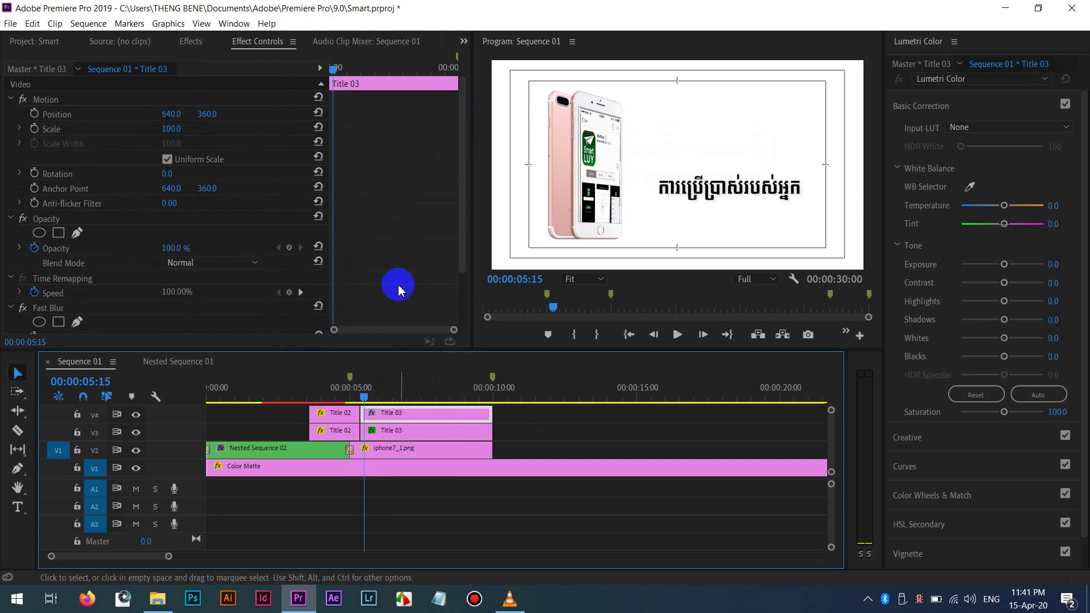
left_click(399, 283)
key("ctrl+v")
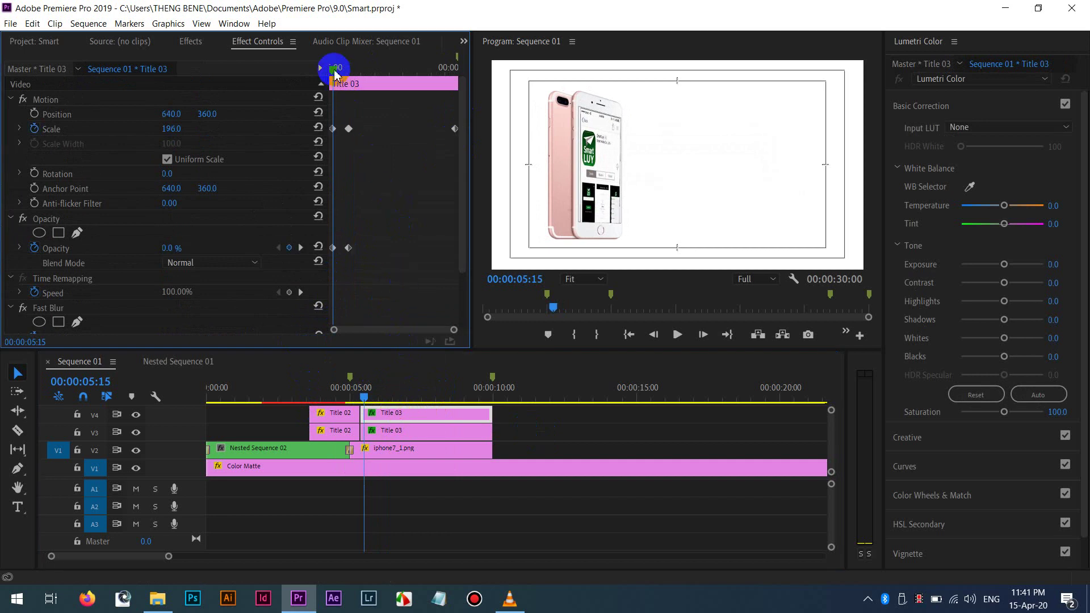
Play back both title lines, then move the V4 Title 03 clip up to about position 640, 335.6 at 00:00:07:02.
left_click_drag(335, 73, 318, 84)
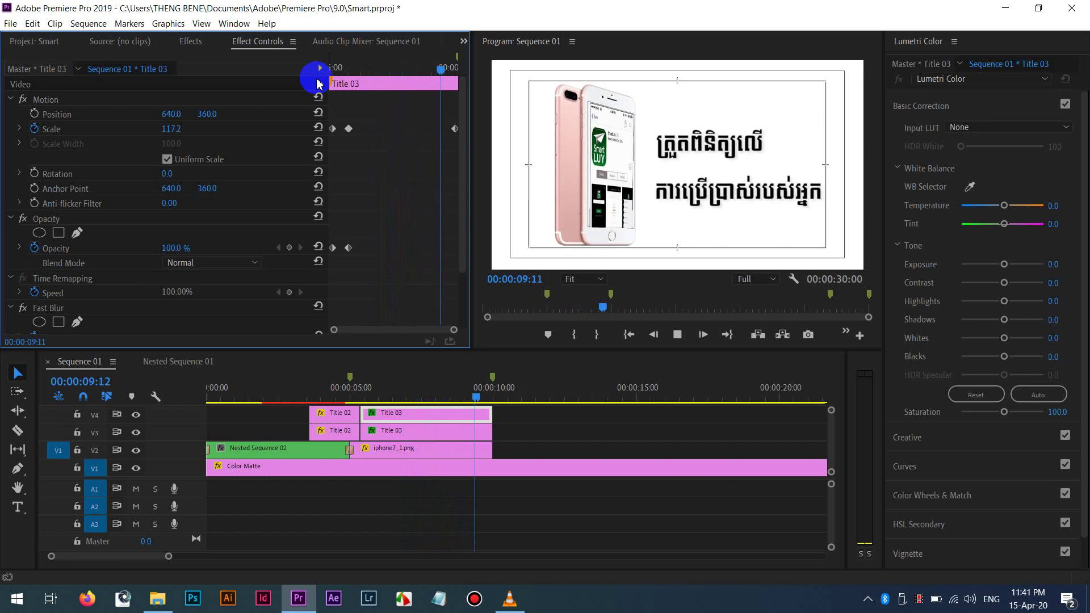
key("space")
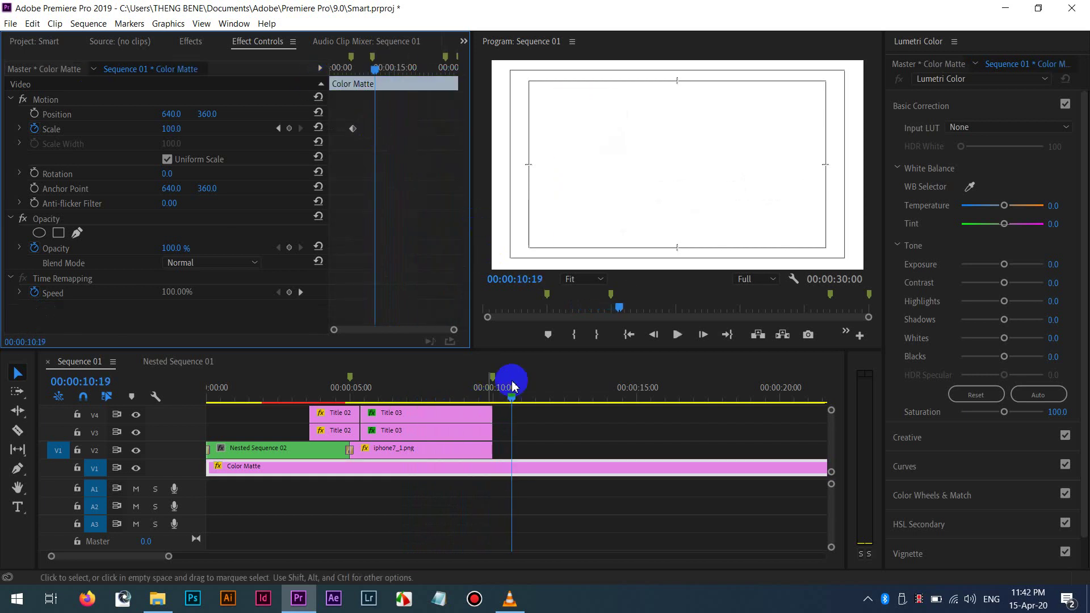
left_click_drag(513, 386, 409, 392)
left_click(698, 192)
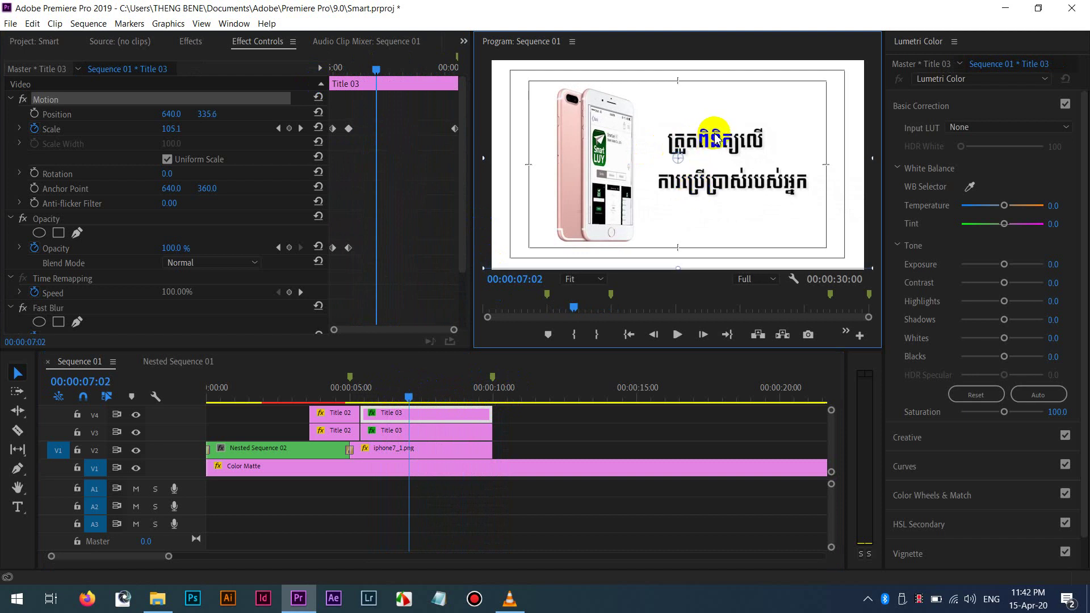
Lock the V4 track, move the V3 Title 03 clip to about position 754.8, 275.8, and play back the titles.
left_click(77, 414)
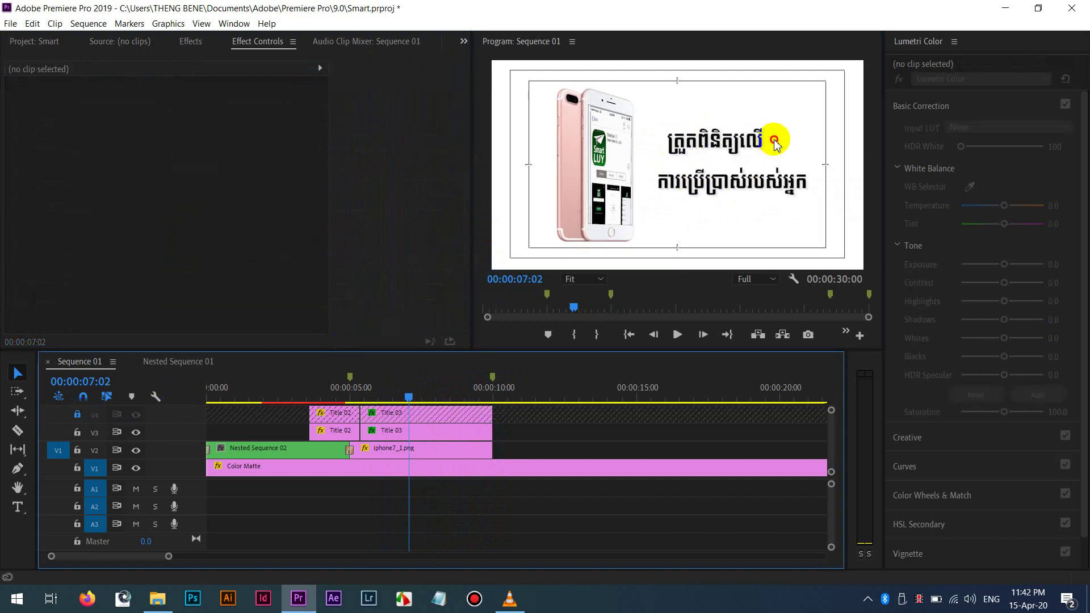
left_click(758, 139)
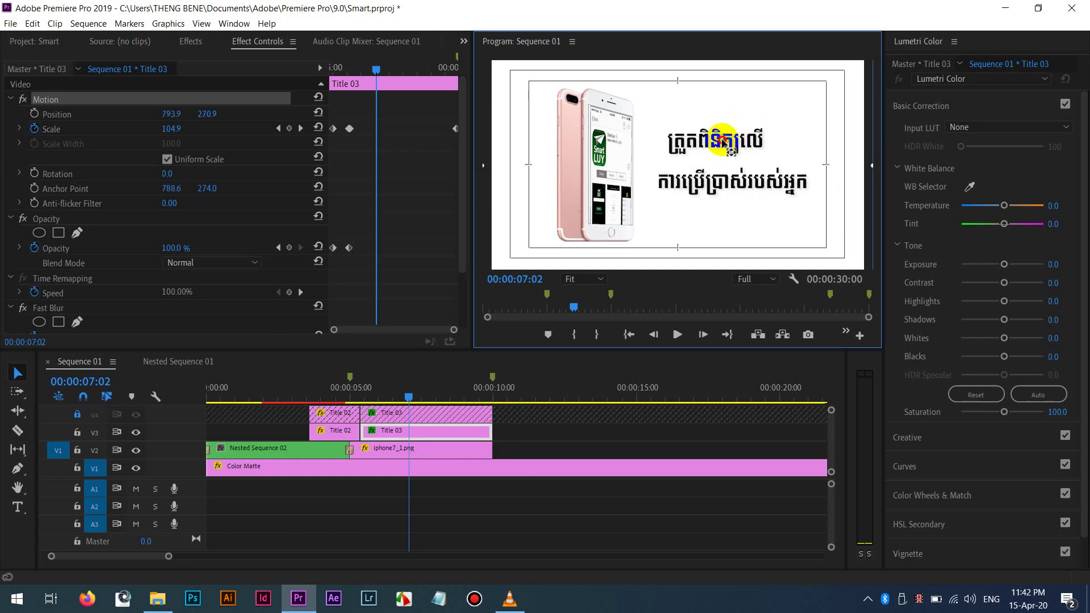
left_click_drag(762, 136, 761, 138)
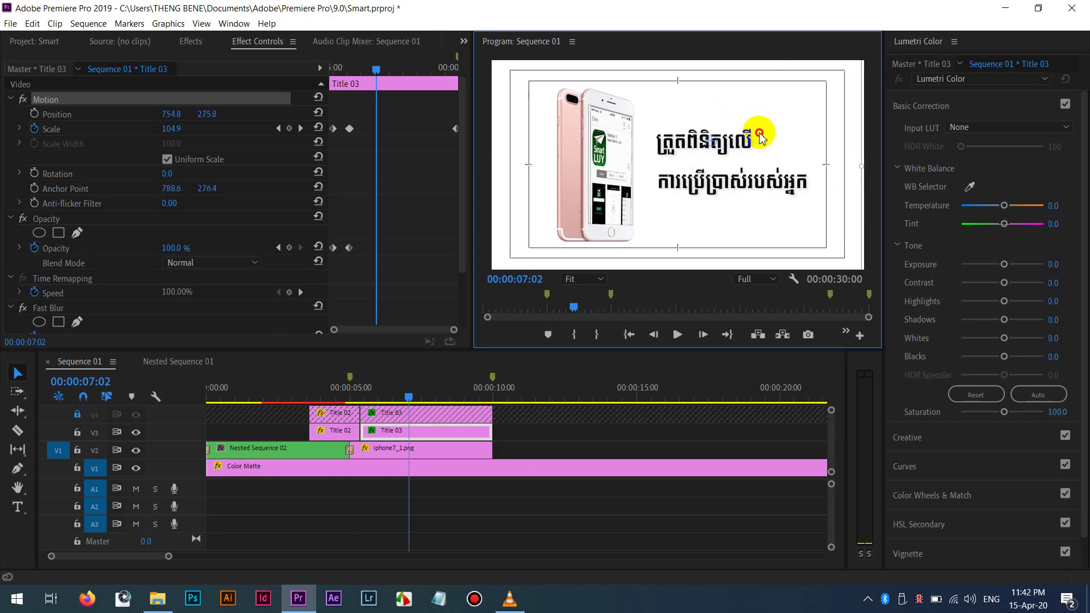
left_click(372, 397)
key("space")
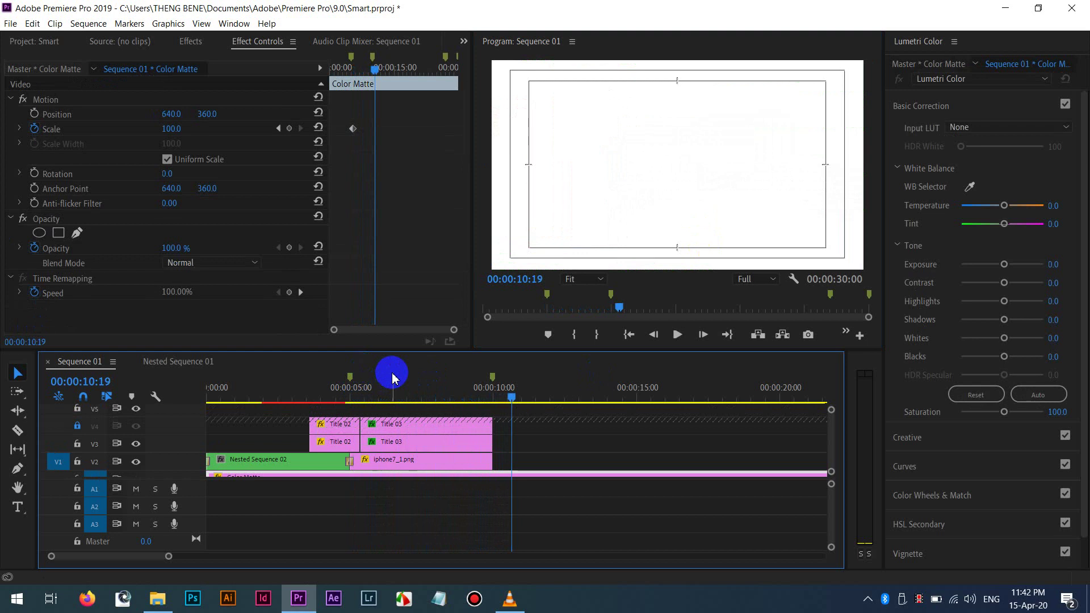
Unlock the V4 track and nest both Title 03 clips with the iphone7_1.png clip as Nested Sequence 03.
mouse_move(494, 397)
left_mouse_down()
mouse_move(459, 396)
mouse_move(481, 389)
left_mouse_up()
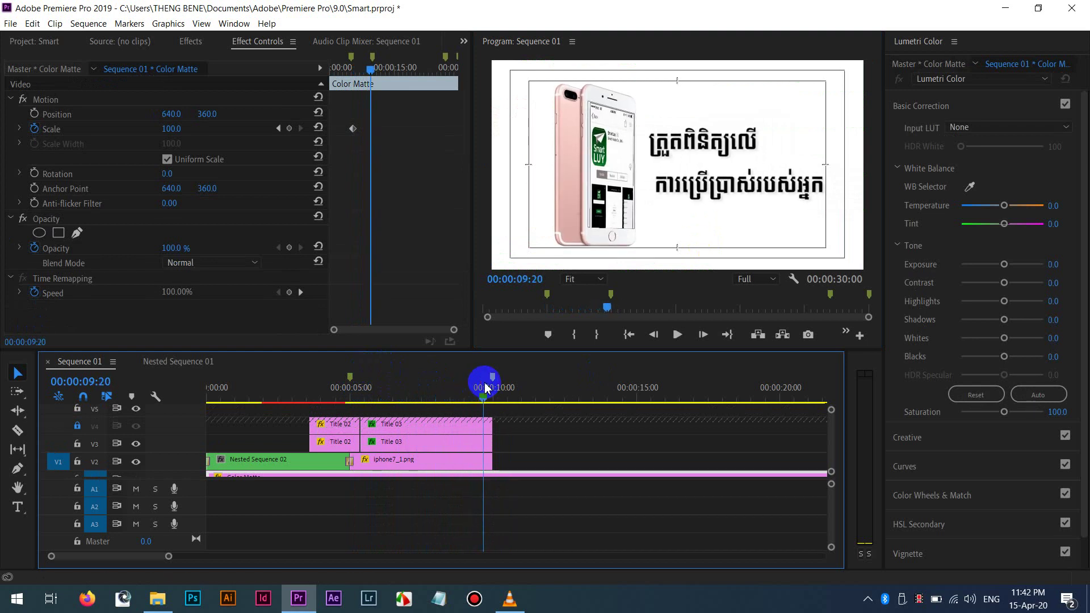
left_click_drag(507, 424, 455, 455)
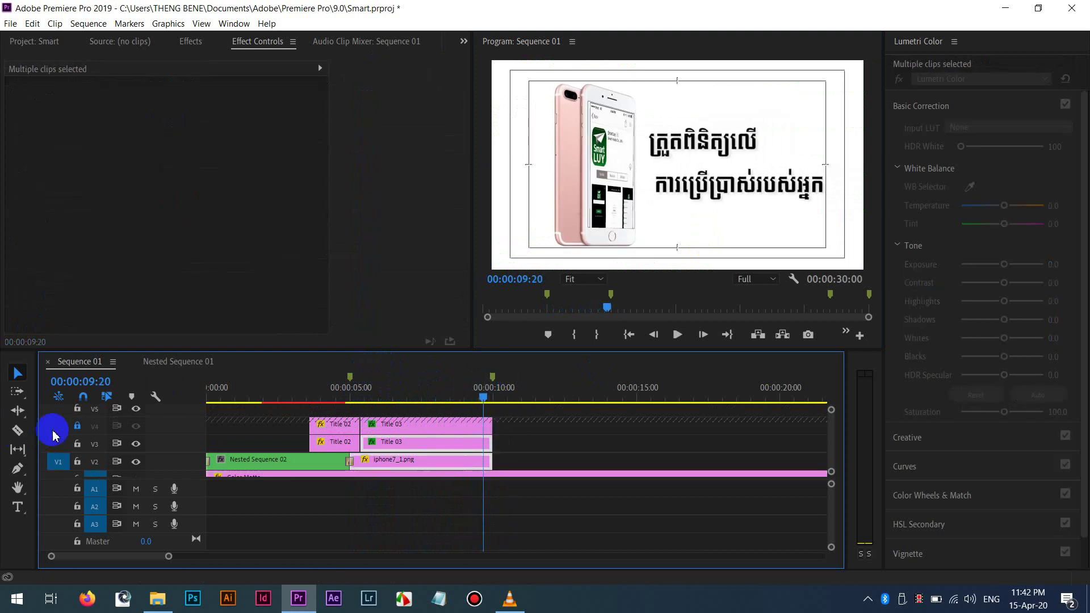
left_click(535, 426)
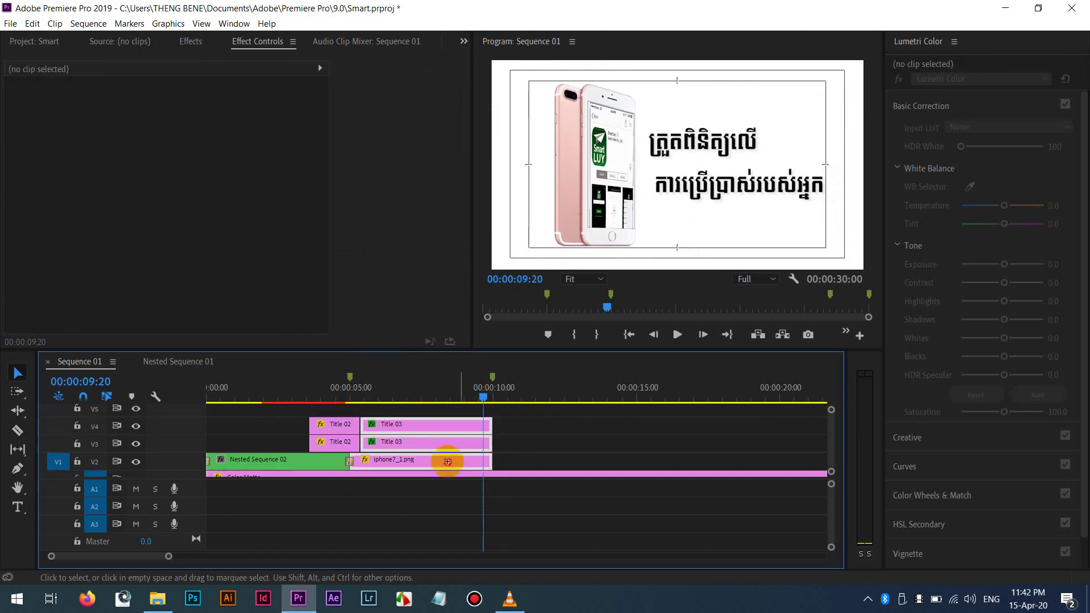
right_click(463, 436)
left_click(479, 321)
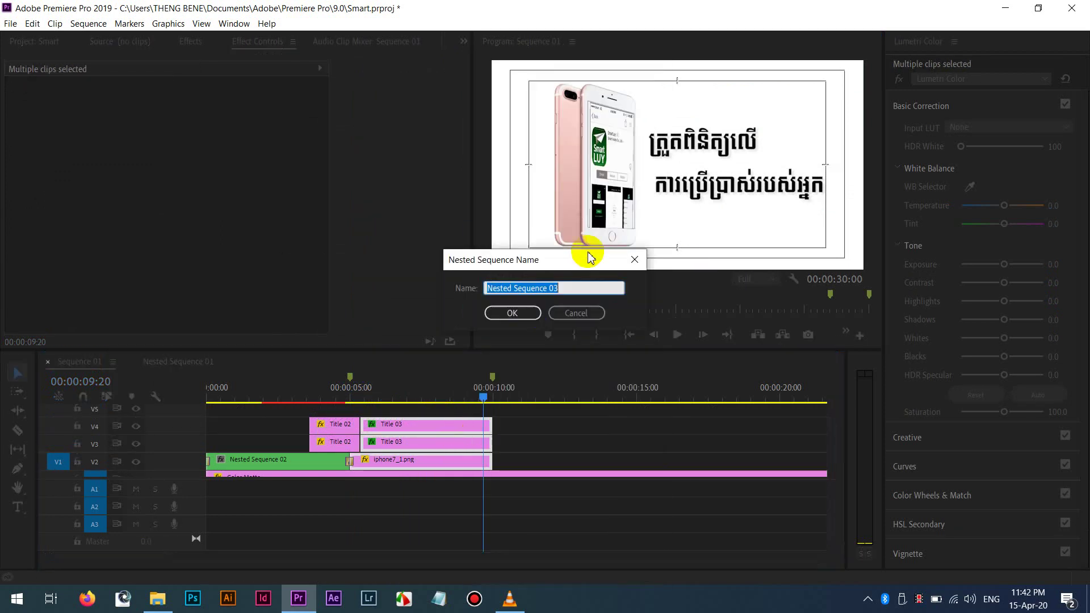
key("Return")
Duplicate the V3 and V4 Title 02 transition clips over the end of Nested Sequence 03 and scrub through the transition.
left_click(351, 439)
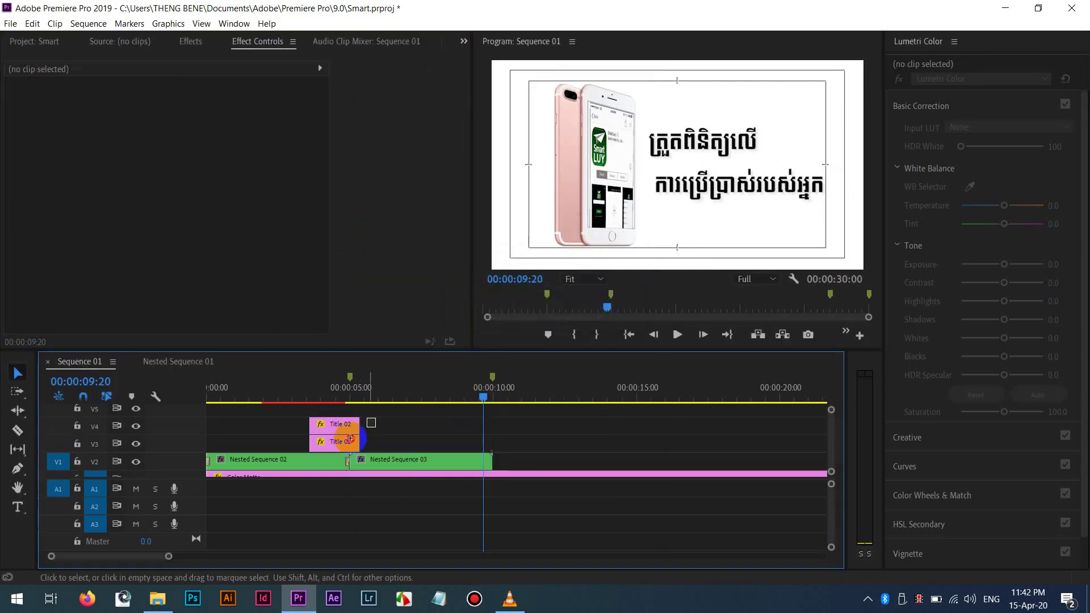
left_click_drag(337, 435, 482, 433)
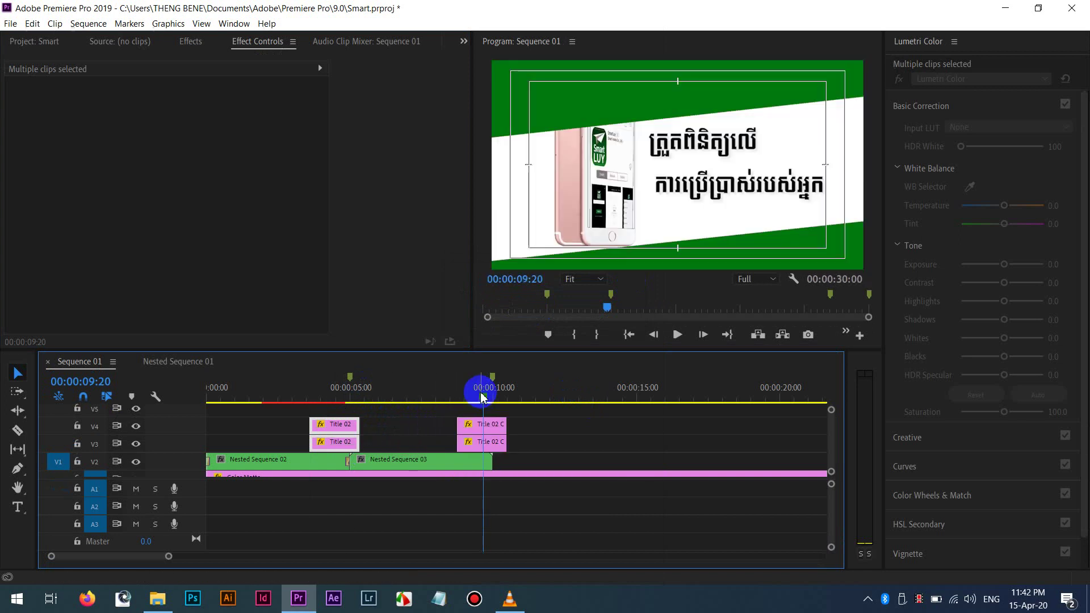
left_click(487, 388)
left_click_drag(487, 392, 503, 392)
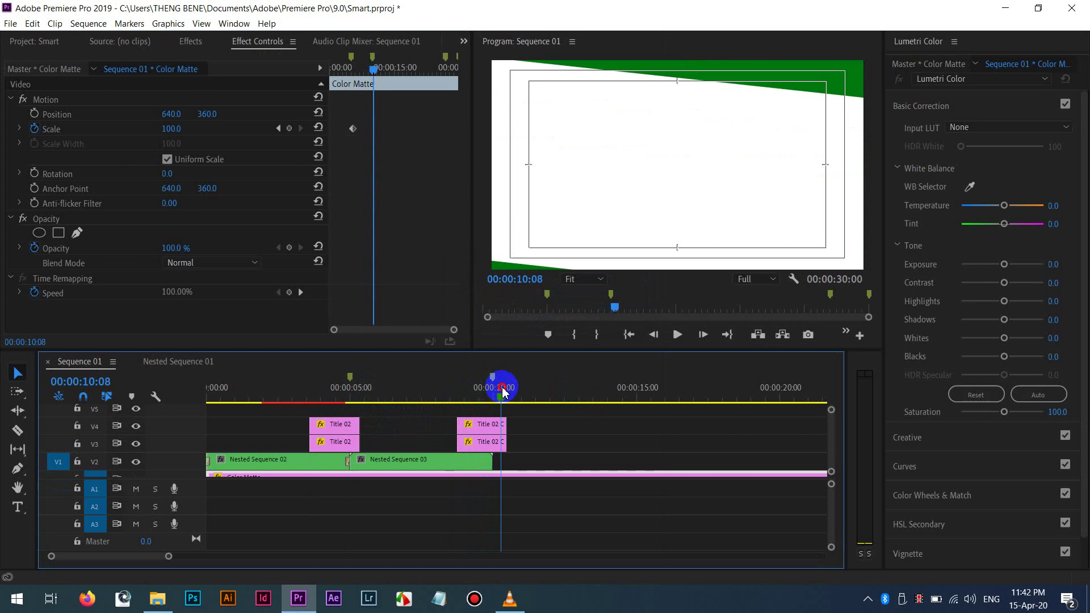
Shift the two Title 02 copies slightly earlier, play back the transition, and place the playhead at 00:00:10:00.
left_click_drag(533, 436, 487, 435)
left_click_drag(494, 383, 427, 393)
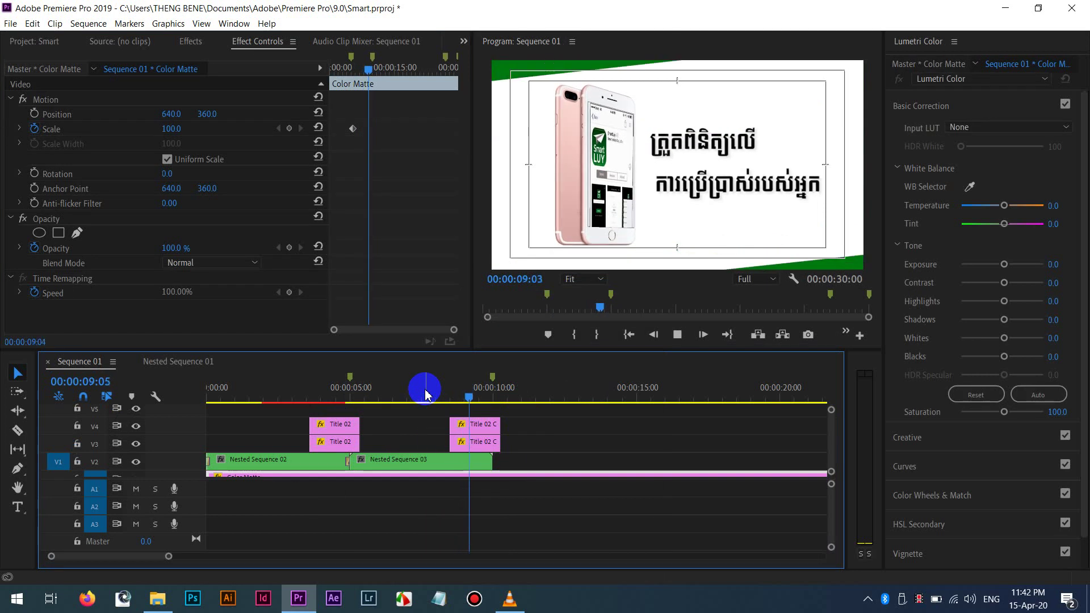
key("space")
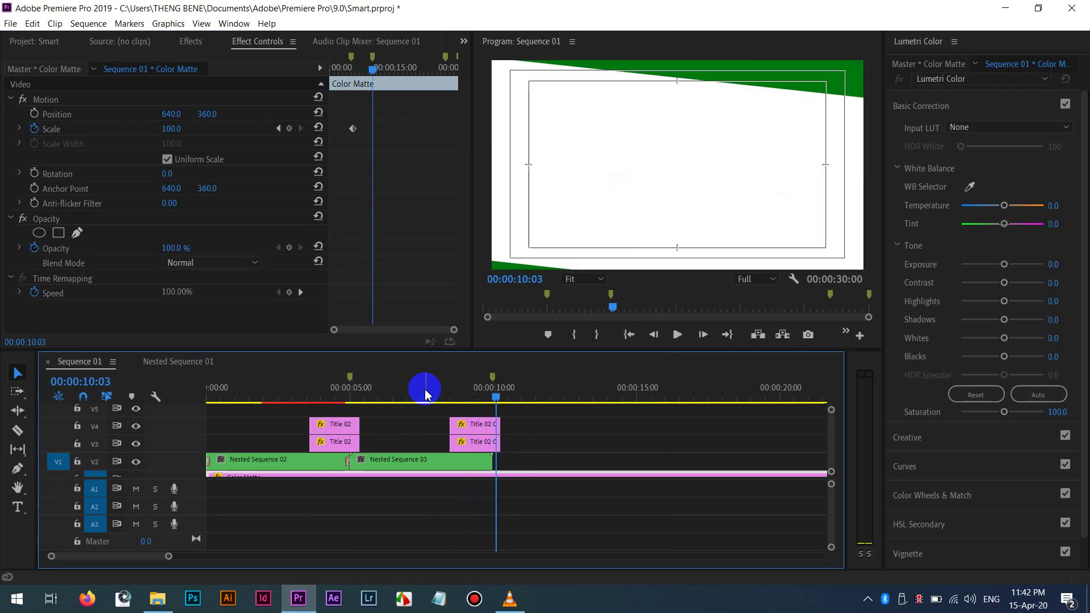
mouse_move(488, 394)
left_mouse_down()
mouse_move(493, 386)
mouse_move(496, 397)
left_mouse_up()
Switch to VLC and play SmartNas.mp4 up to 00:22 to study the next scene.
left_click(510, 600)
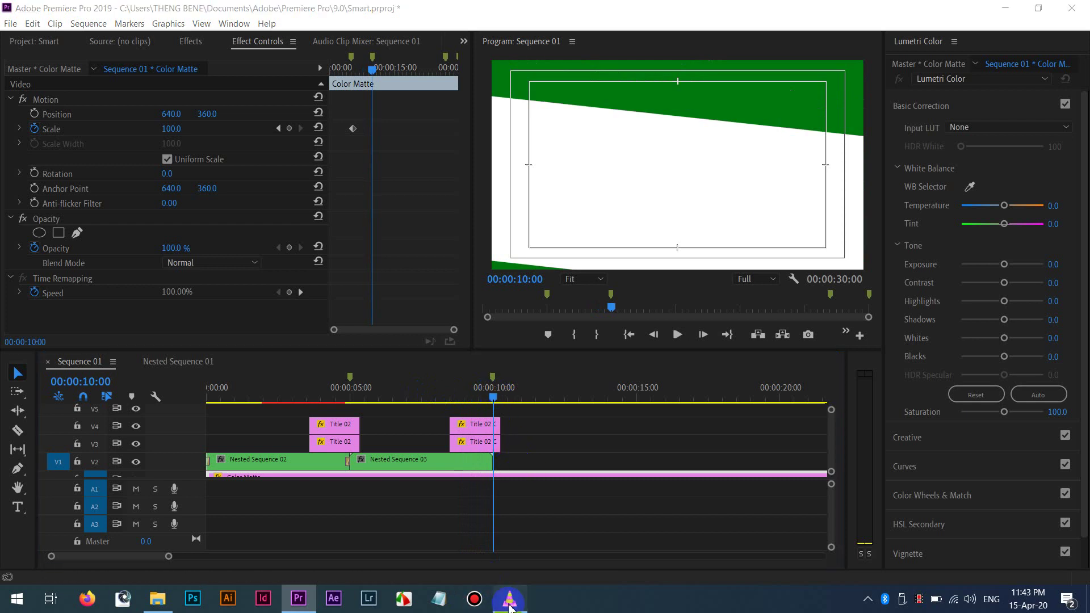
key("space")
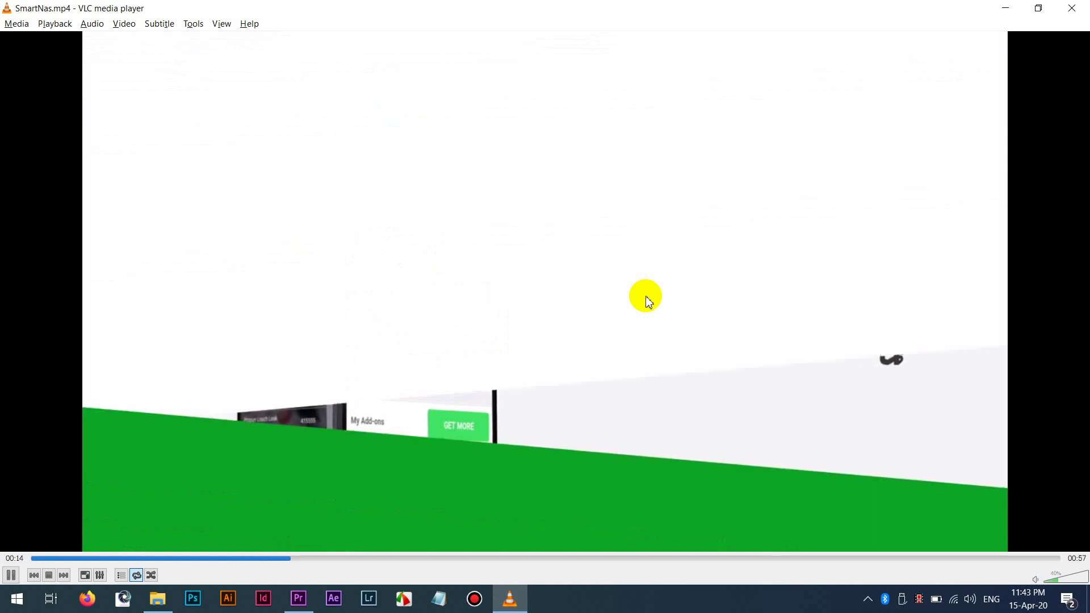
left_click(646, 295)
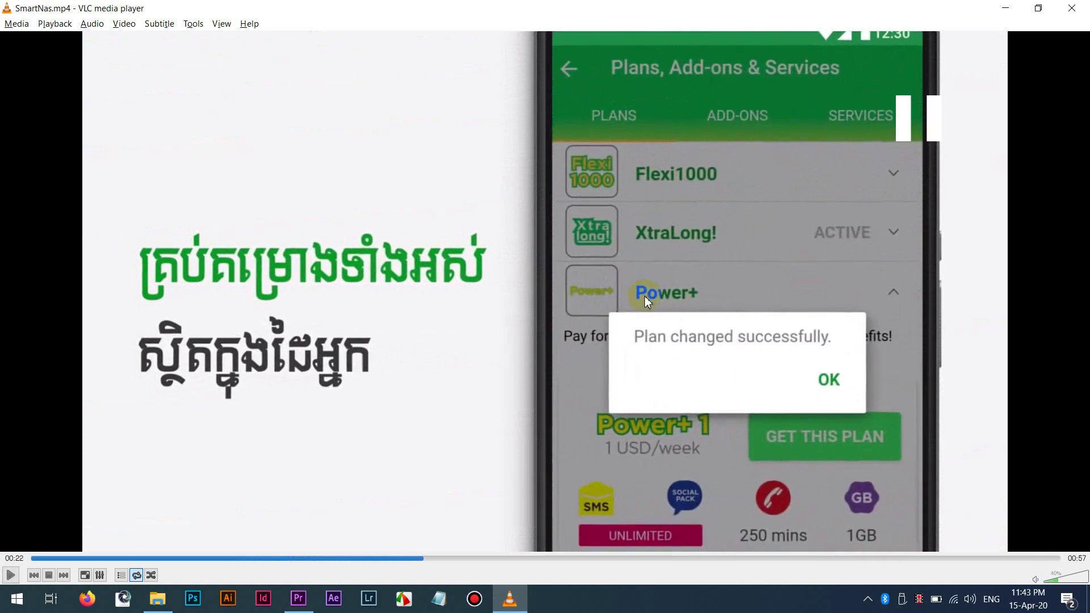
key("space")
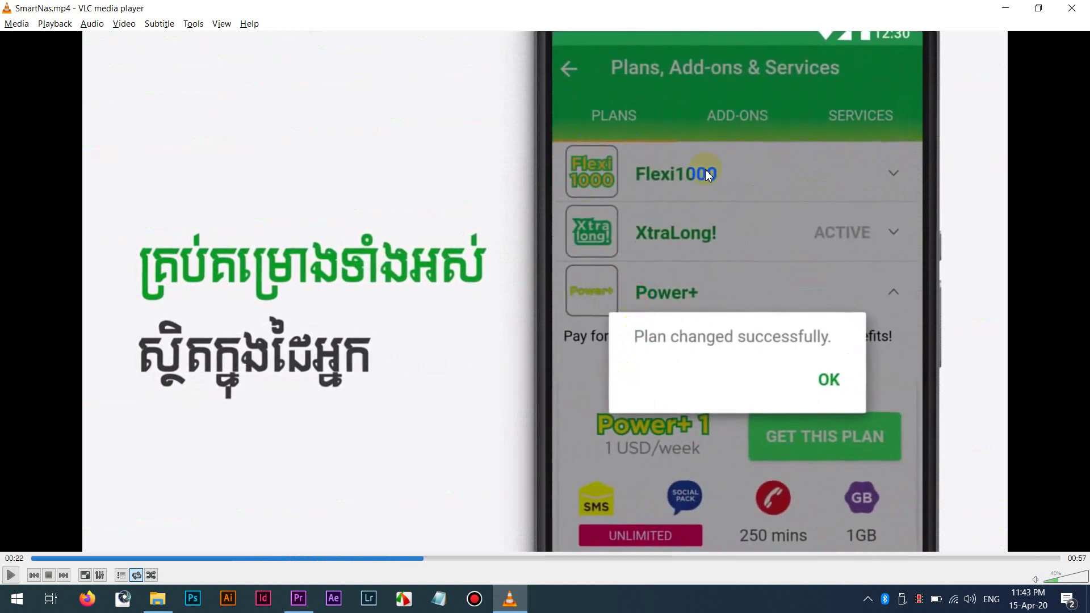
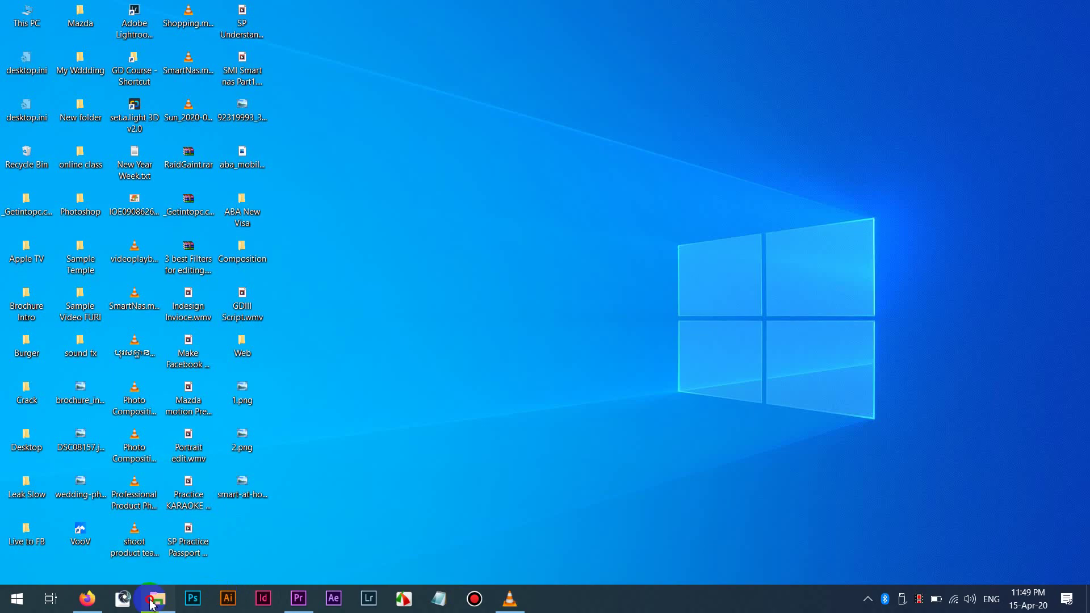
Switch to the Smart ads folder, open photo_2020-04-15_23-48-53 (2).jpg, and look through the app screenshots.
left_click(152, 601)
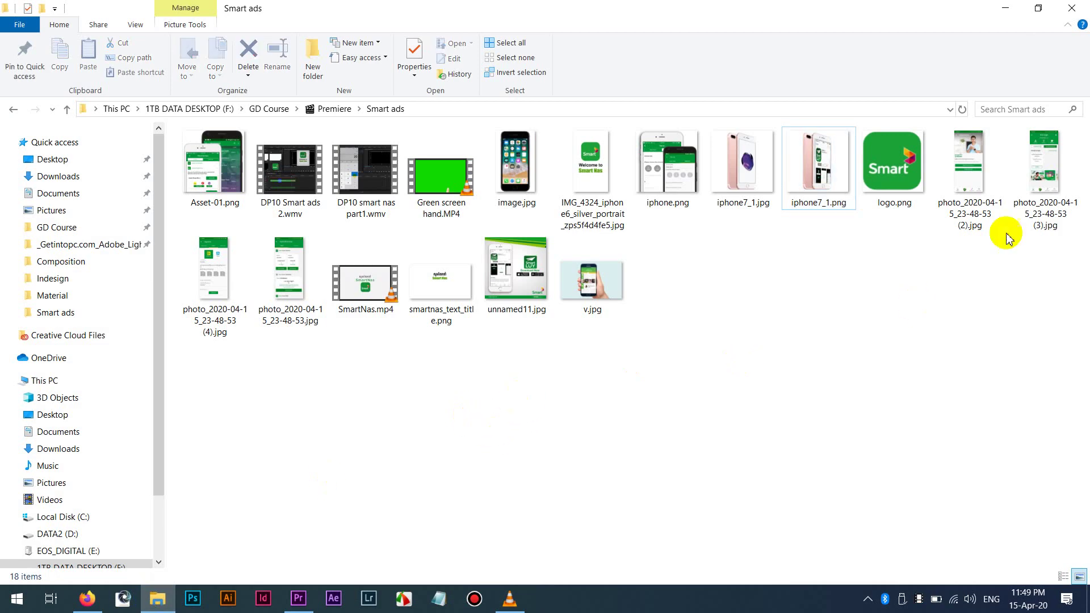
double_click(976, 181)
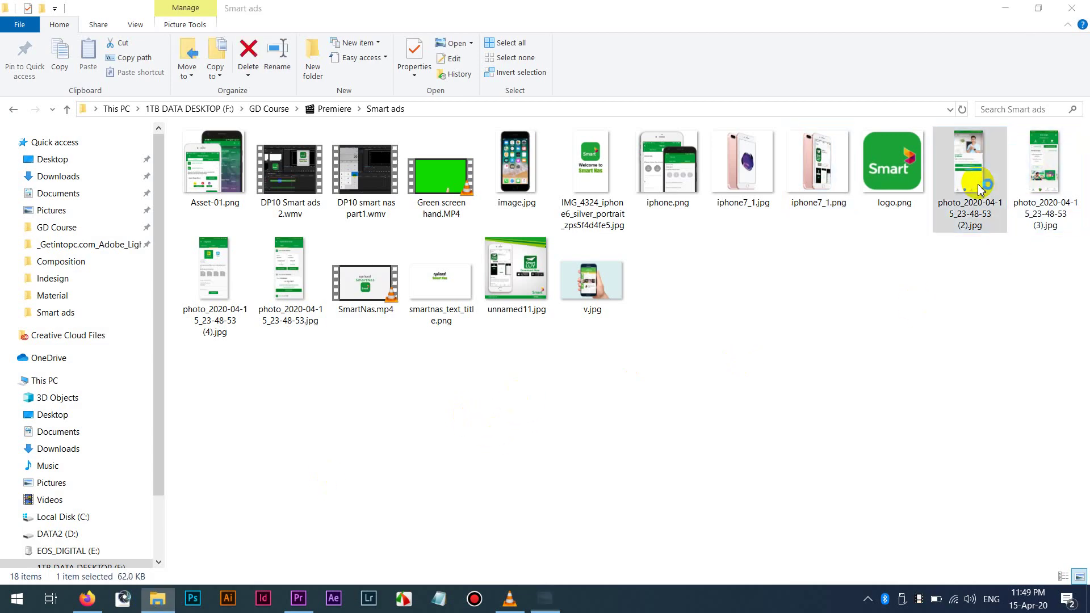
scroll(665, 256, "down", 2)
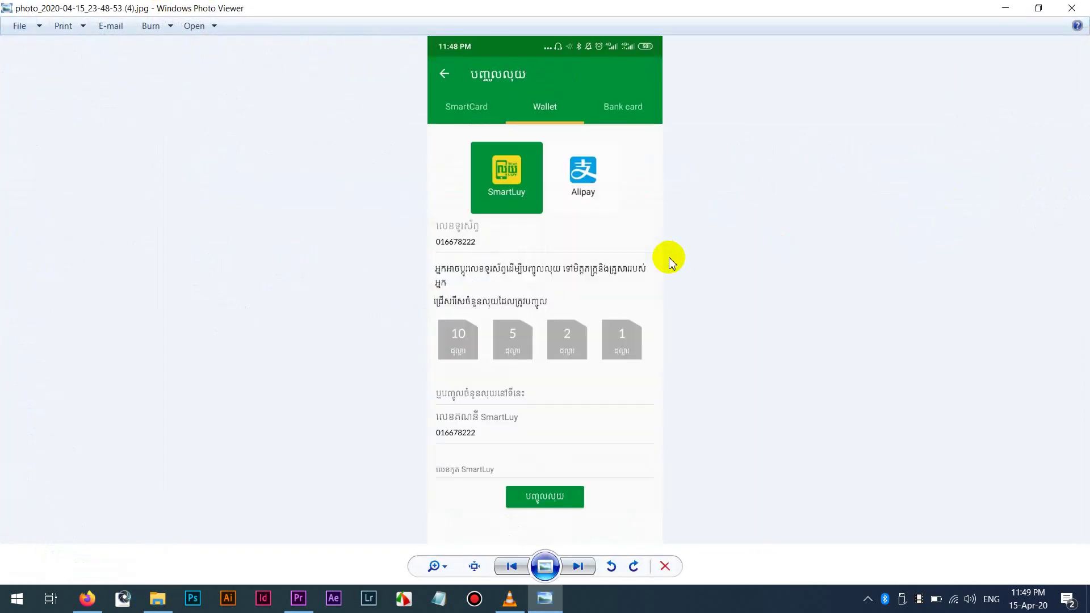
scroll(670, 263, "down", 4)
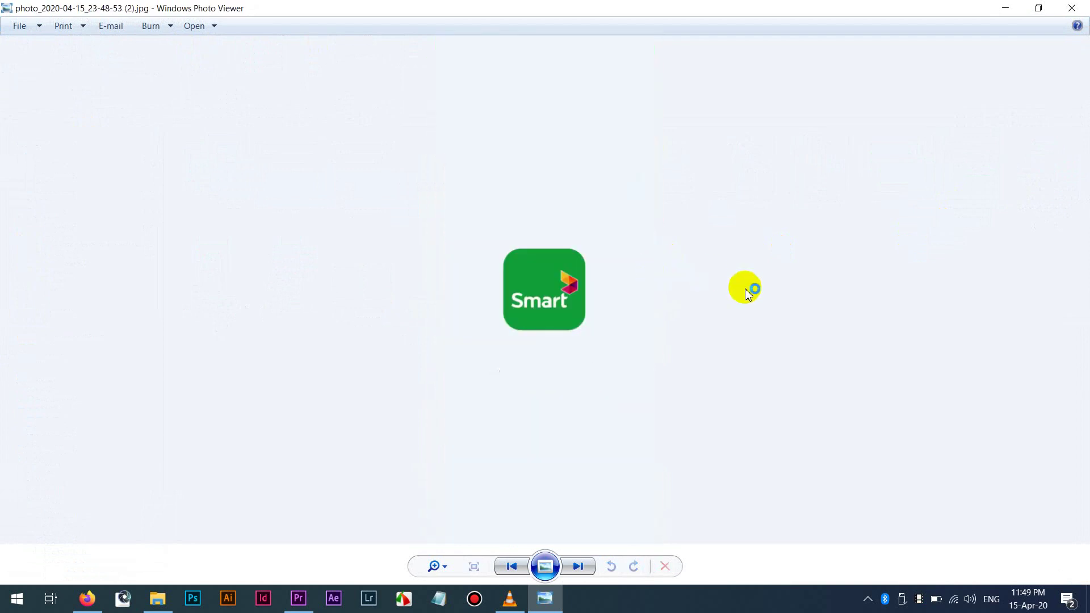
key("Escape")
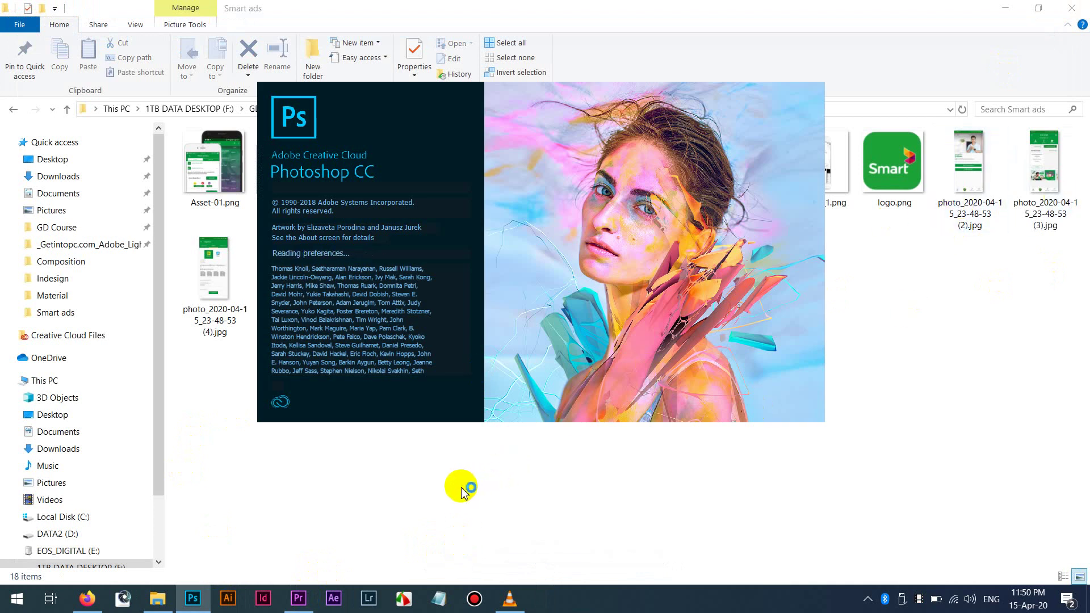
mouse_move(292, 607)
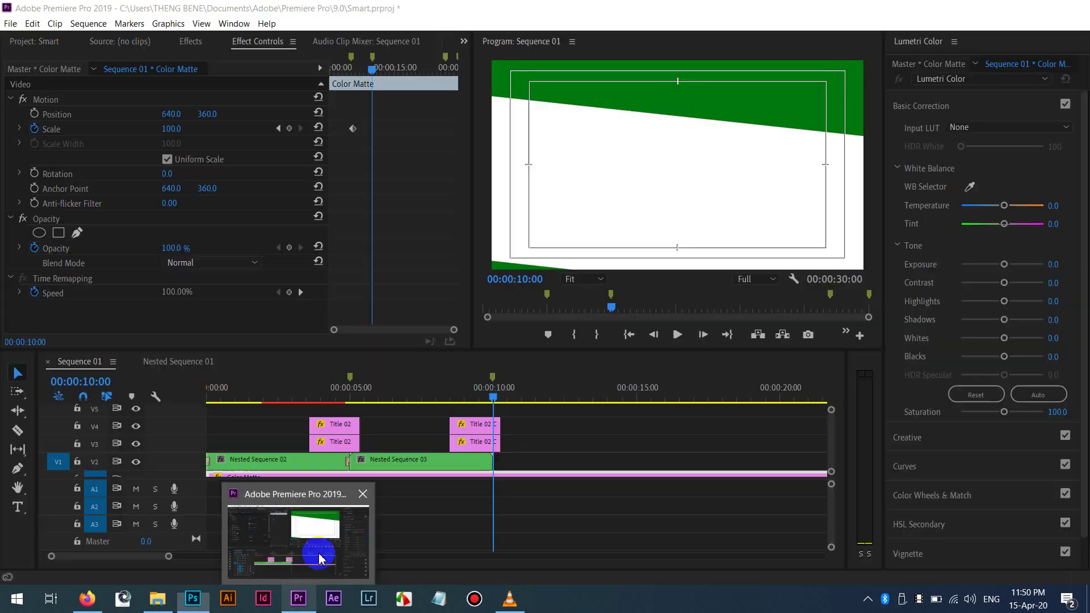
left_click(316, 554)
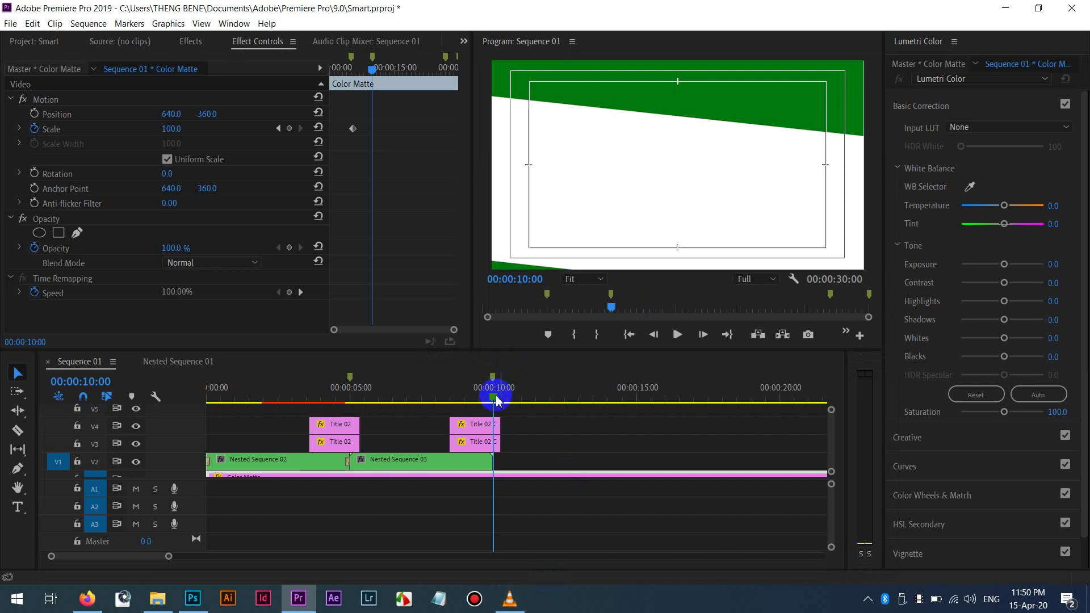
mouse_move(495, 400)
left_mouse_down()
mouse_move(428, 414)
mouse_move(429, 403)
mouse_move(487, 389)
mouse_move(494, 399)
left_mouse_up()
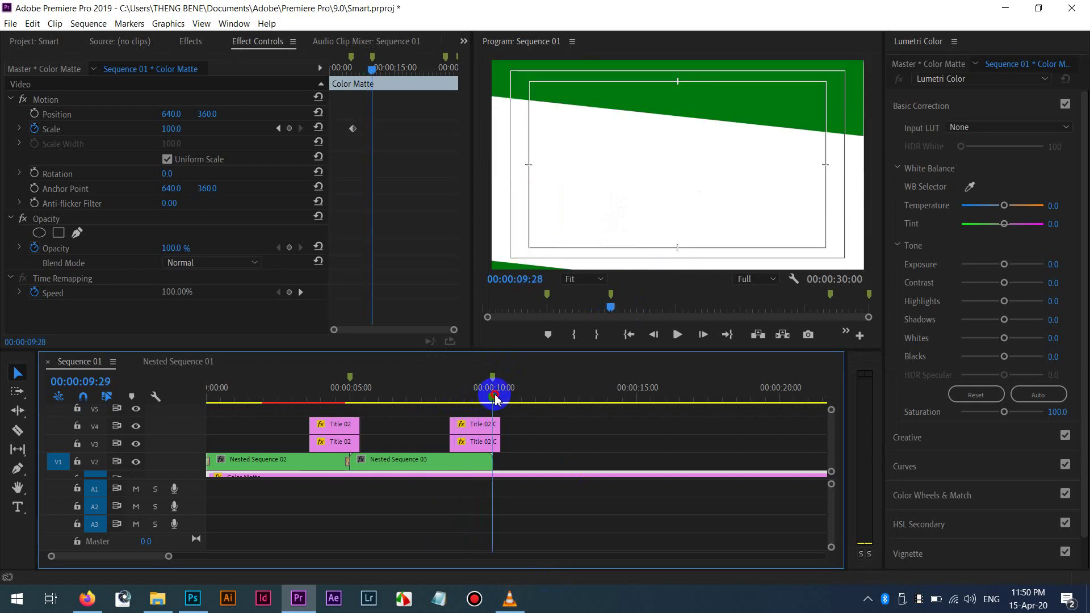
key("alt+Tab")
key("Tab")
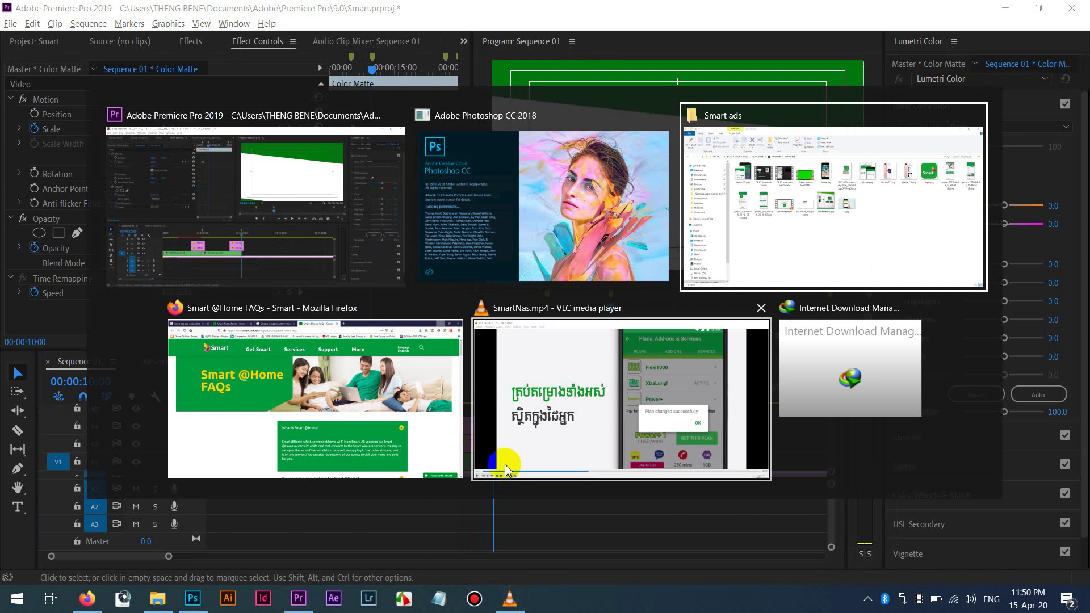
key("alt+Tab")
key("Tab")
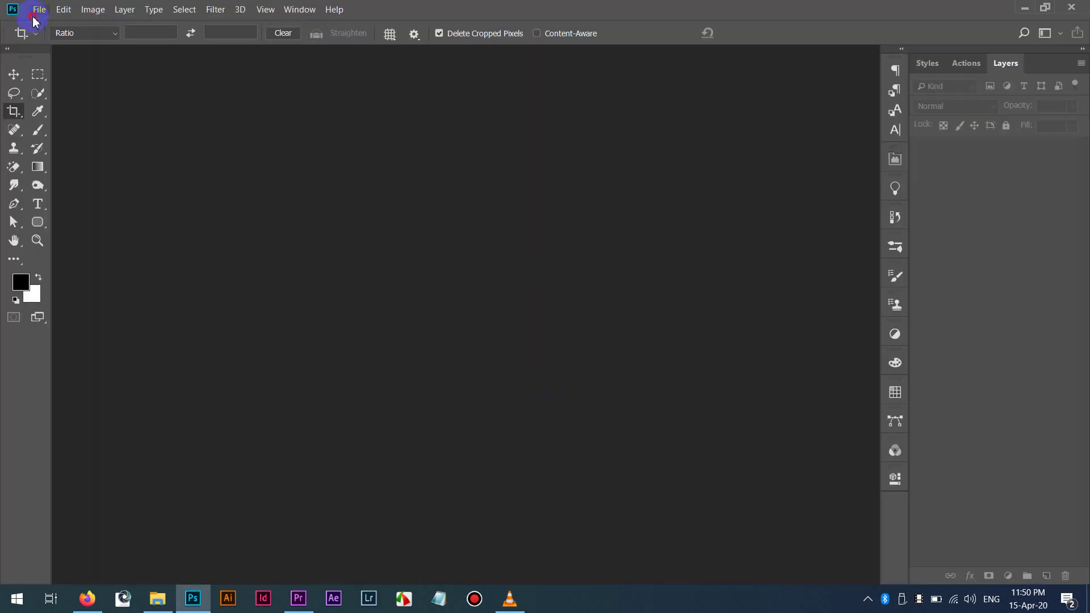
Open photo_2020-04-15_23-48-53 (2).jpg from the Smart ads folder in Photoshop and widen its canvas to both sides' needs with blank space beside the screenshot.
left_click(37, 9)
left_click(569, 6)
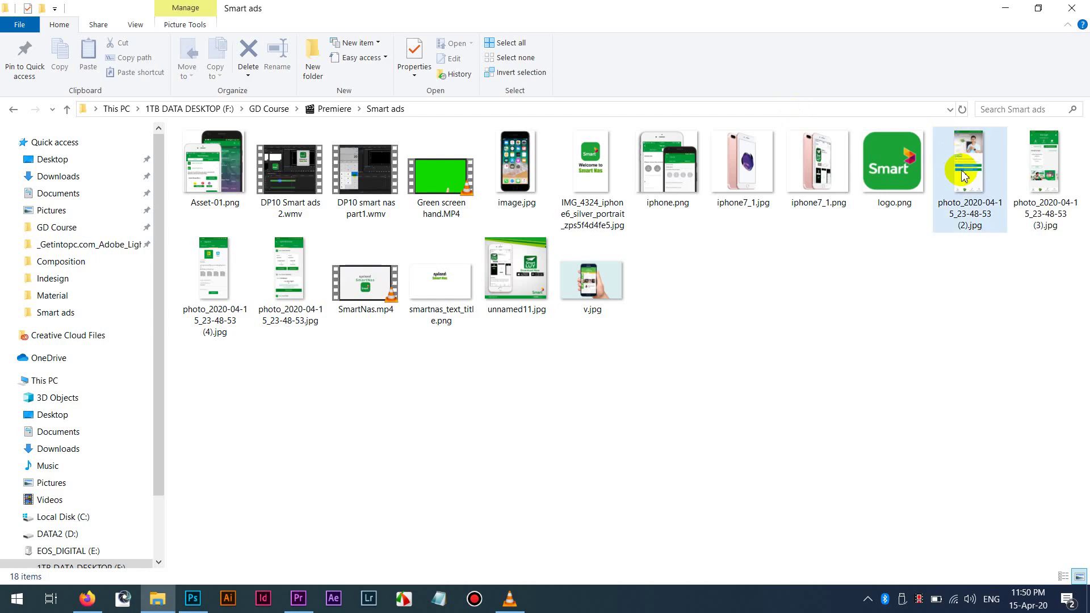
left_click_drag(965, 164, 427, 287)
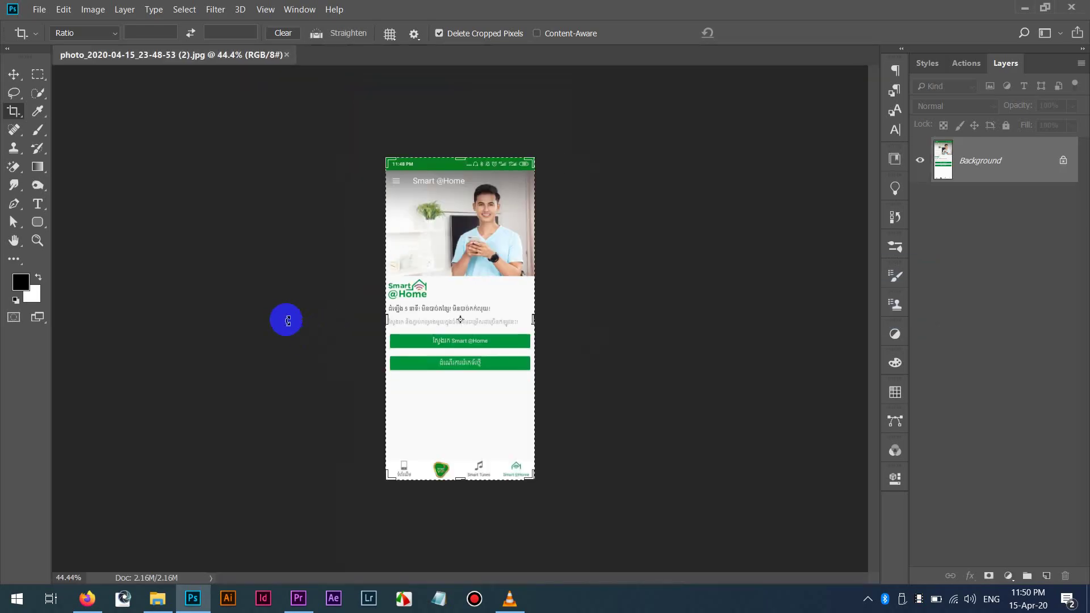
left_click_drag(541, 320, 762, 323)
key("Return")
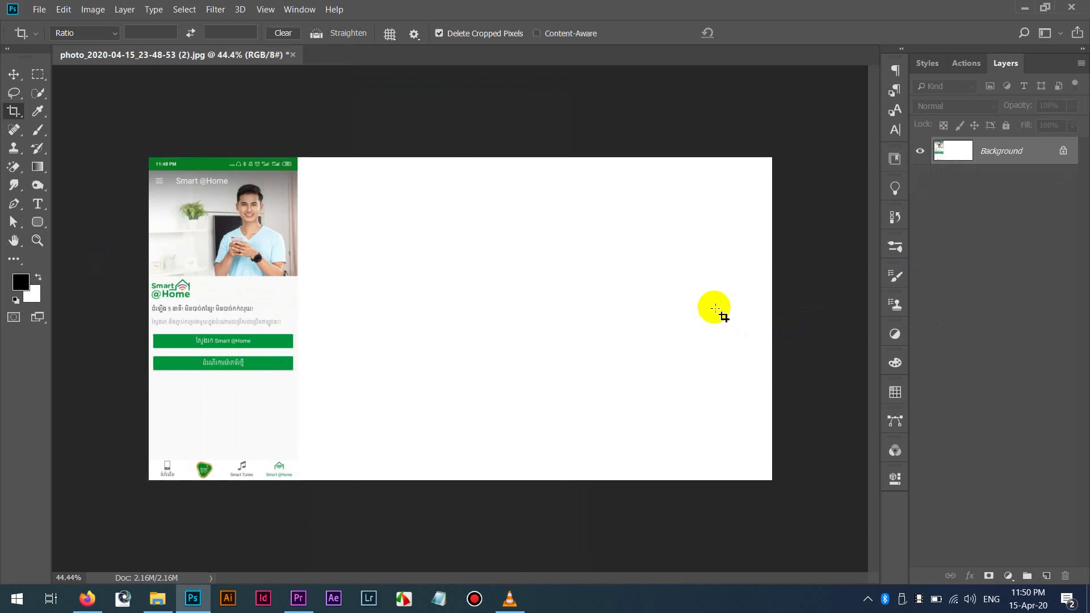
Place photo_2020-04-15_23-48-53 (4).jpg from the Smart ads folder flush against the right edge of the first screenshot.
key("alt+Tab")
left_click(1045, 181)
key("alt+Tab")
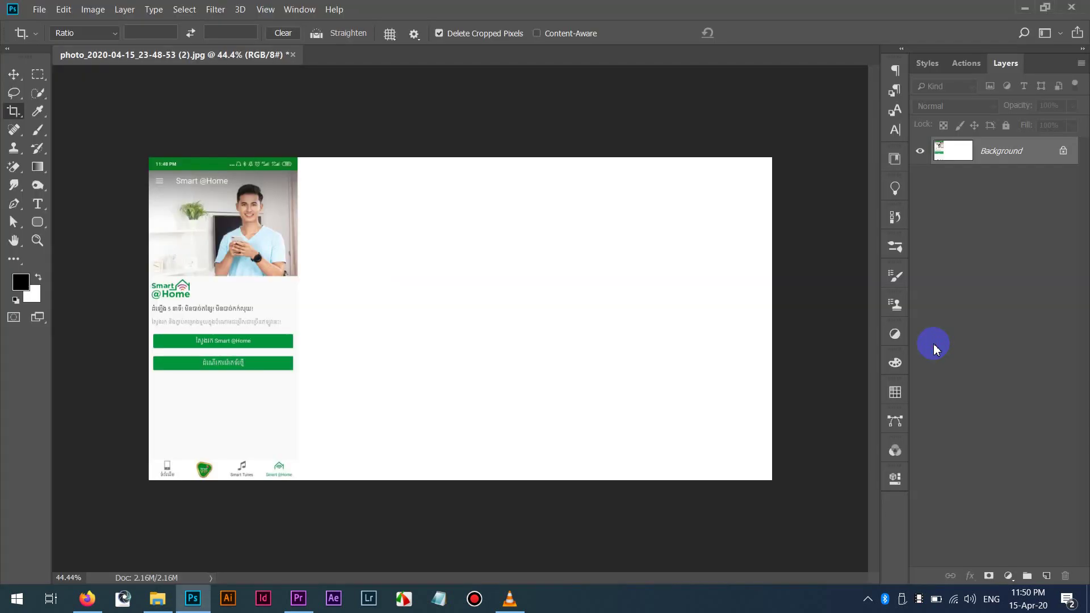
key("ctrl+s")
key("alt+Tab")
left_click_drag(215, 272, 358, 289)
scroll(326, 217, "up", 4)
left_click_drag(299, 162, 377, 166)
key("Right")
key("Right")
key("Right")
key("Right")
key("Right")
key("Left")
key("Left")
key("Left")
key("Left")
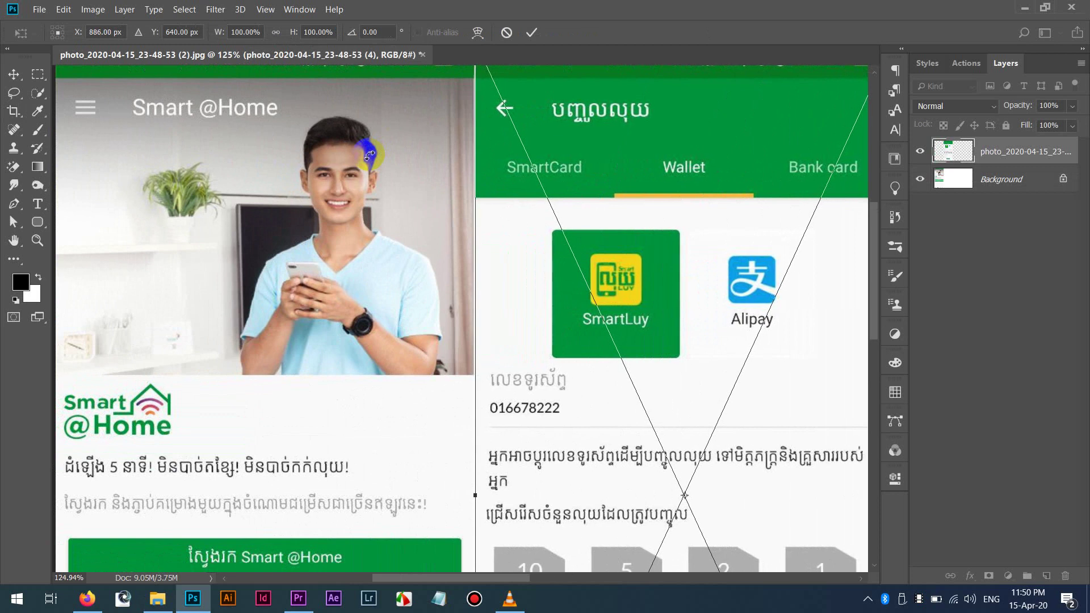
key("Return")
scroll(397, 228, "down", 4)
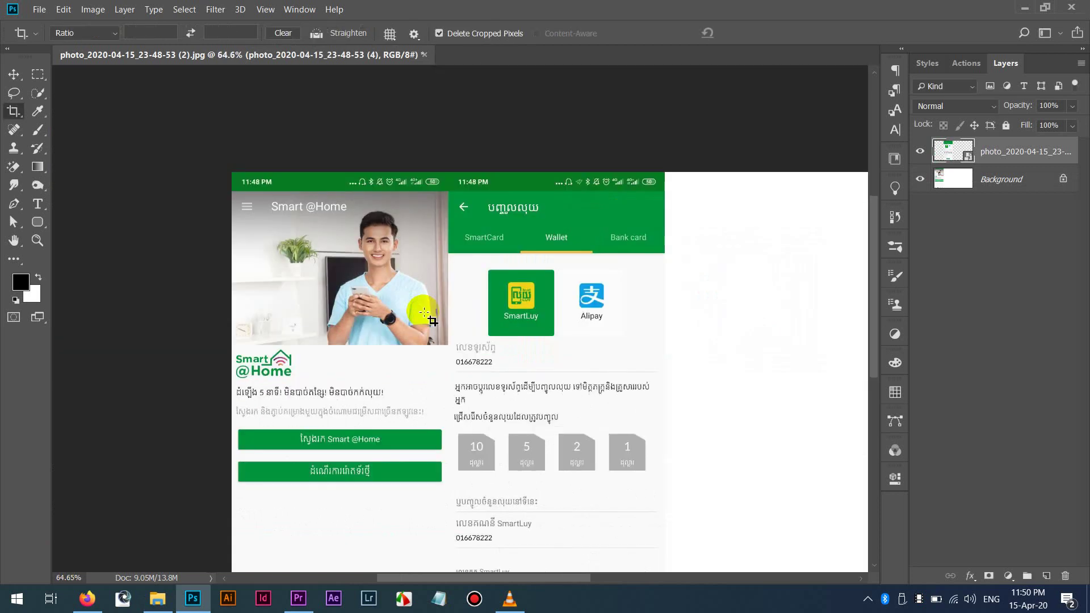
Place photo_2020-04-15_23-48-53 (3).jpg flush beside the second screenshot and crop off the blank canvas past it.
key("alt+Tab")
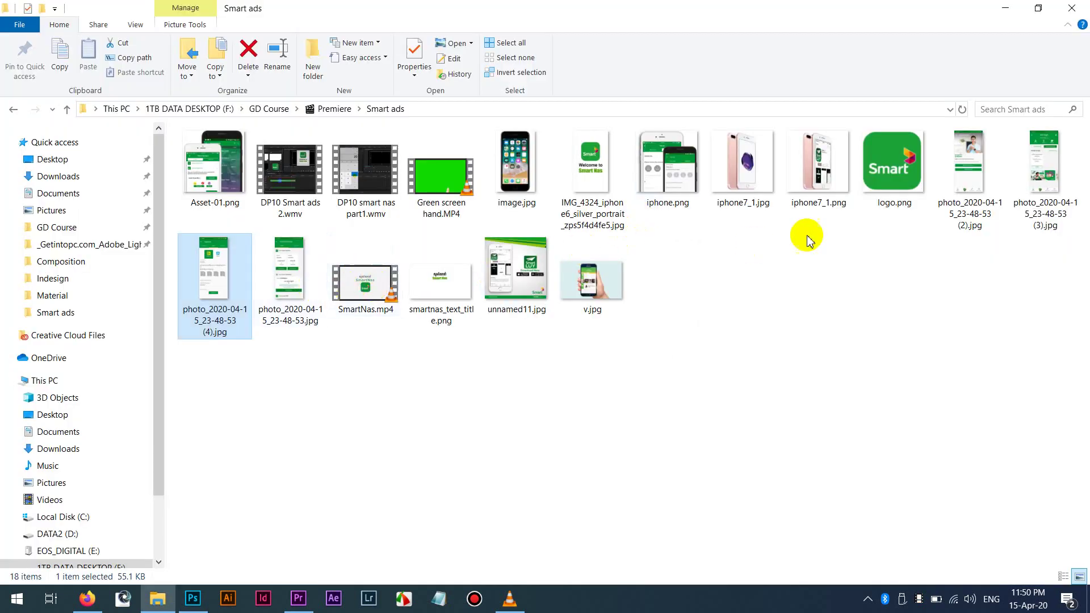
left_click_drag(1040, 196, 532, 310)
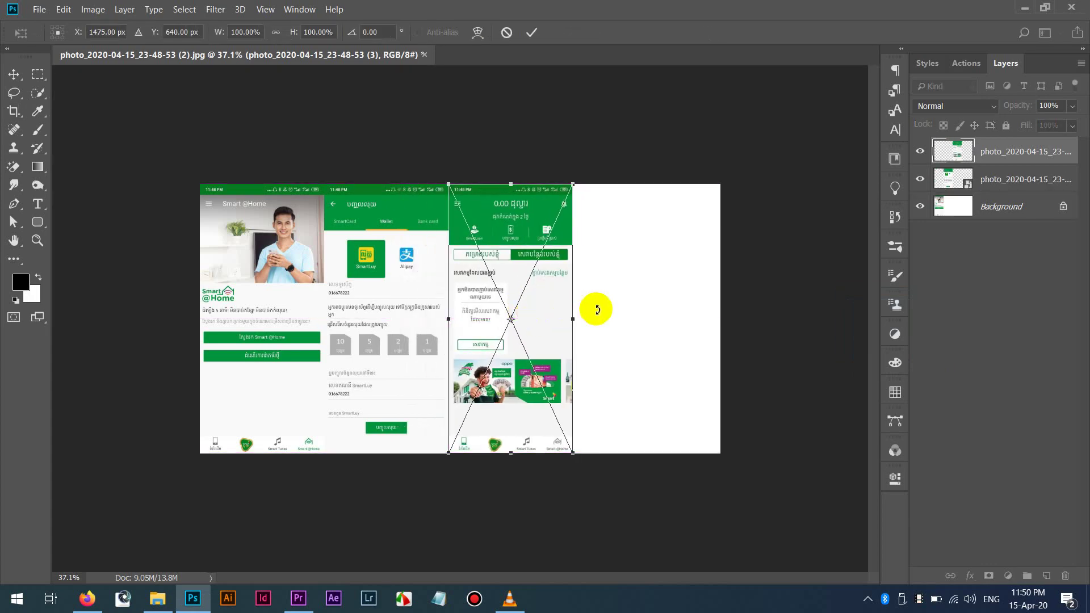
left_click(598, 310)
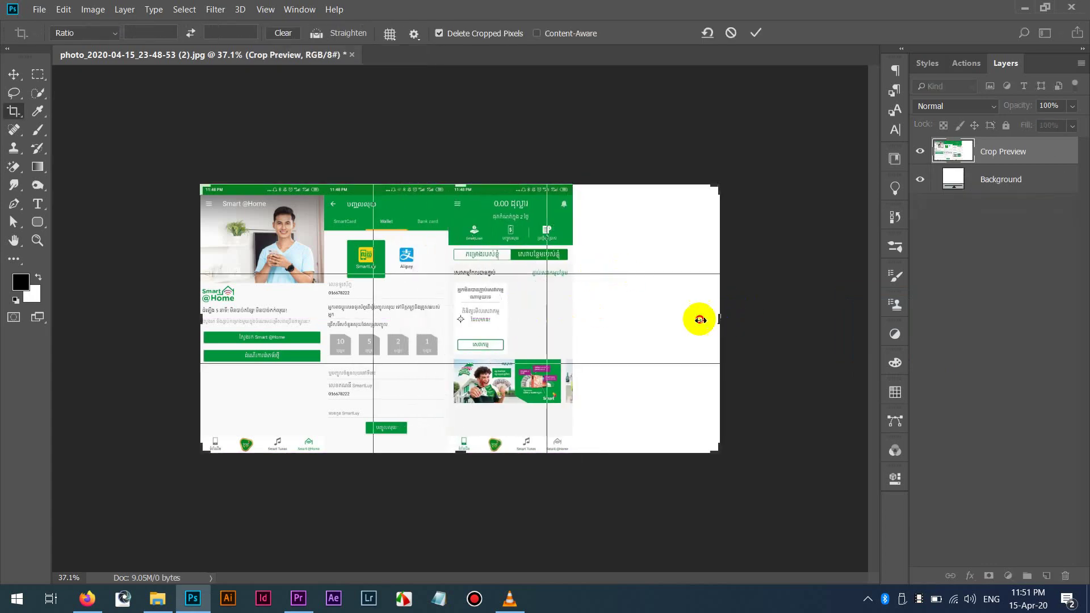
left_click_drag(701, 319, 647, 316)
key("Return")
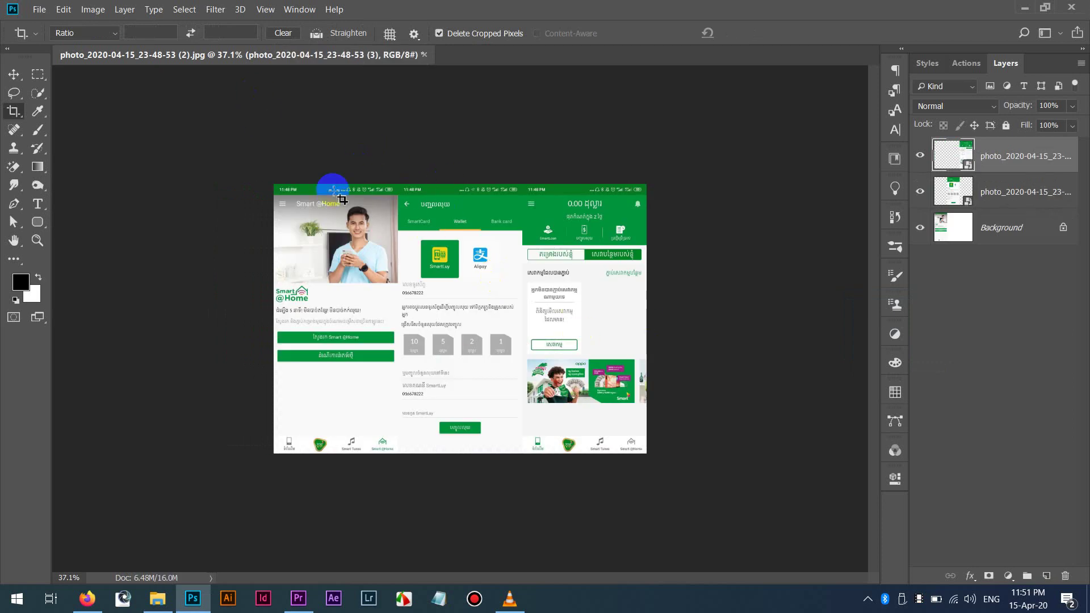
Save the combined screenshots as a JPEG named screenshot in the Smart ads folder with quality 11.
left_click(37, 9)
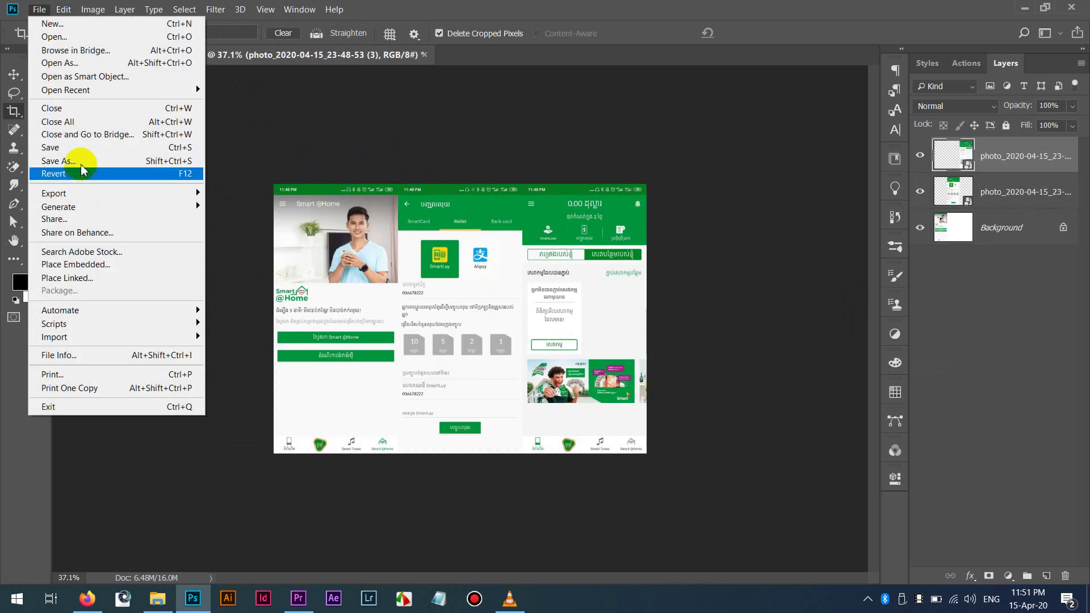
left_click(287, 175)
key("ctrl+shift+s")
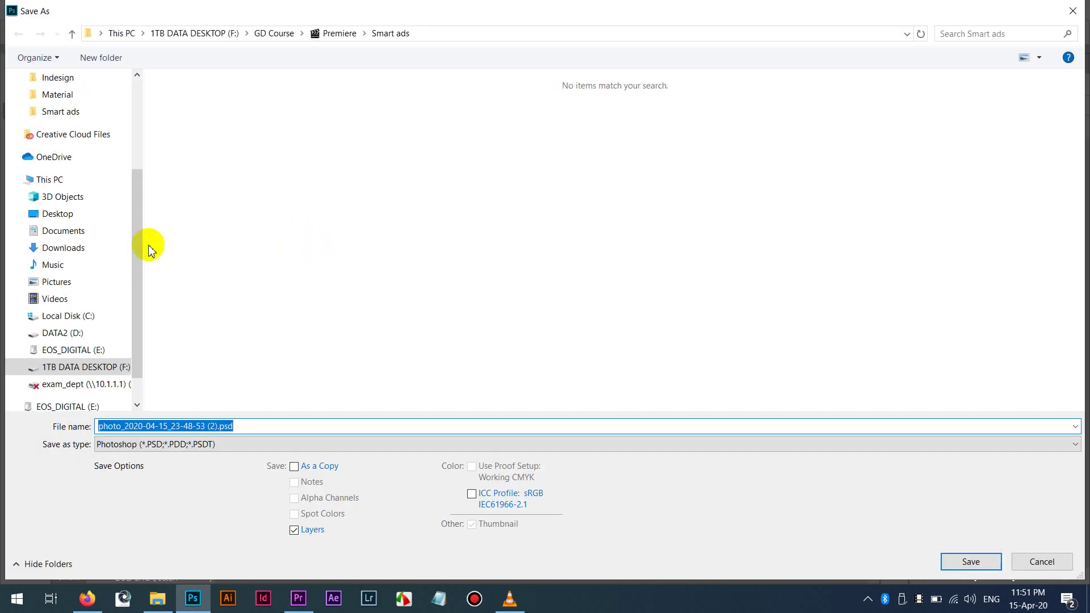
left_click(61, 111)
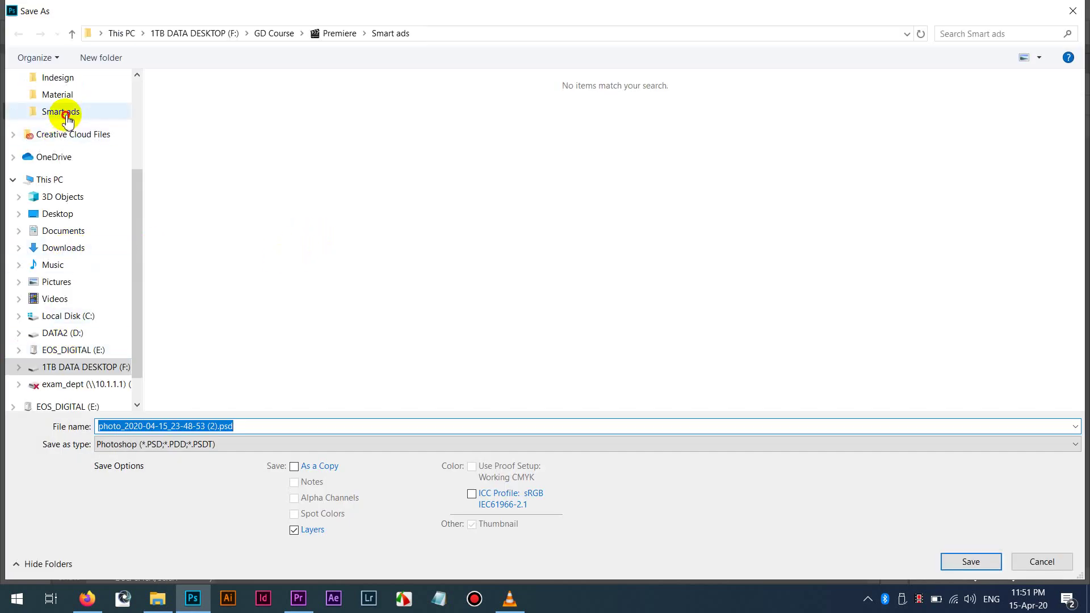
left_click(251, 423)
left_click(248, 445)
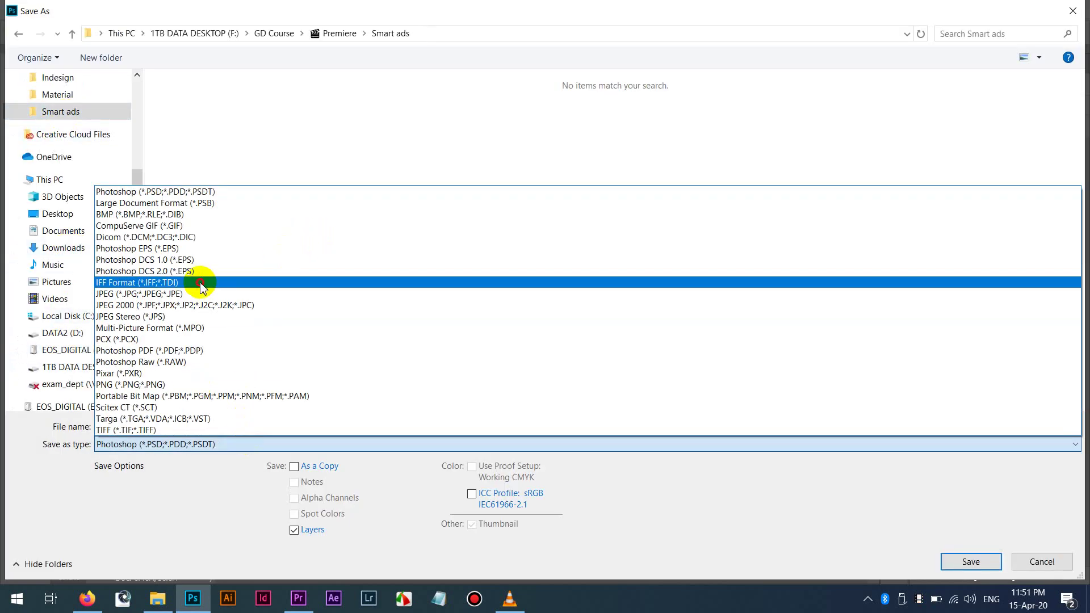
left_click(200, 294)
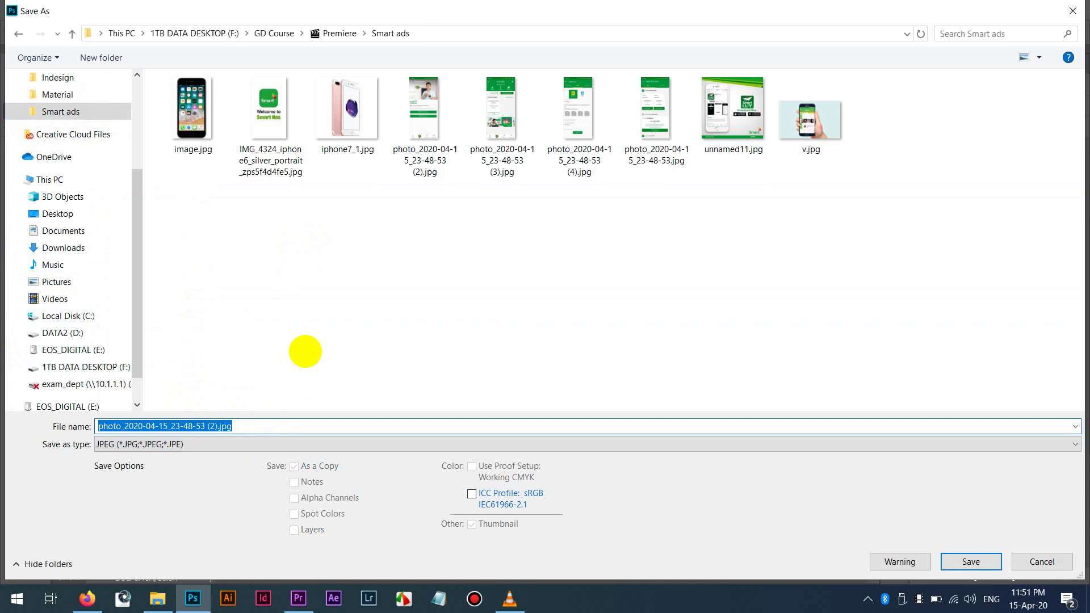
type("screen")
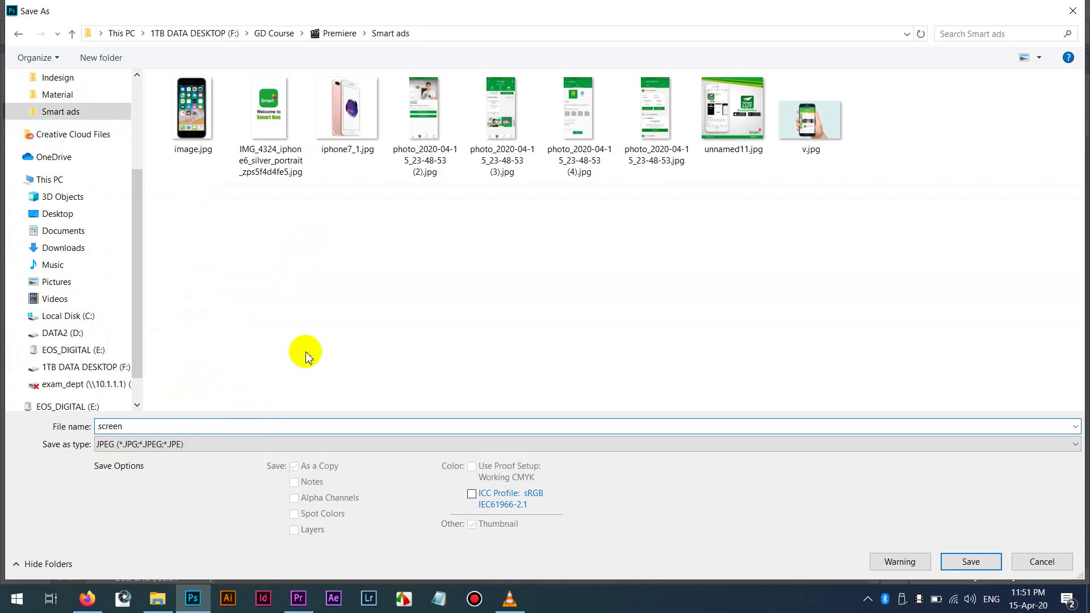
type("shot")
key("Return")
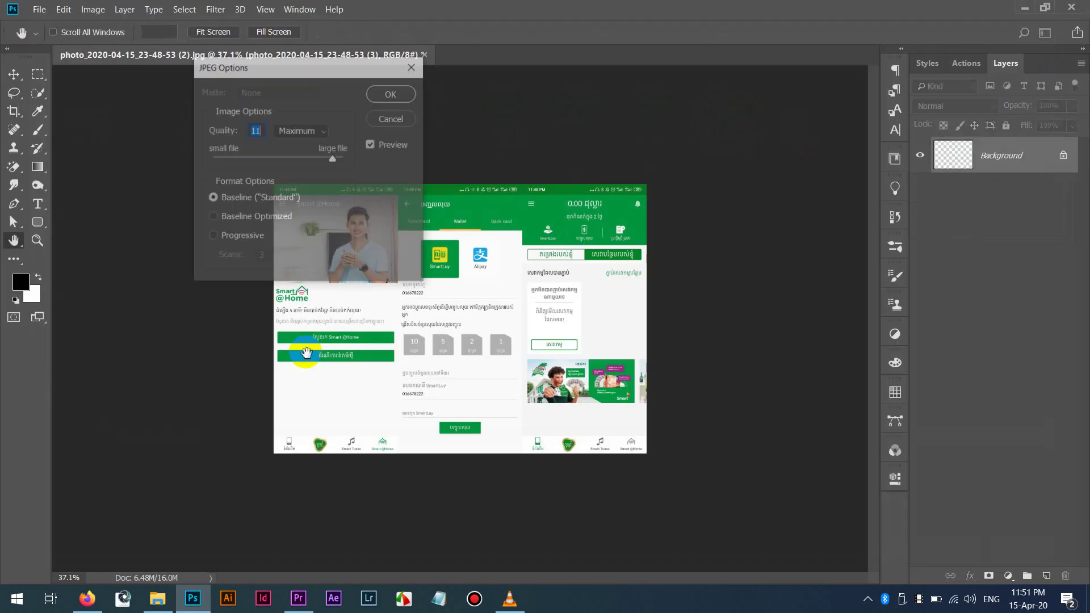
left_click(406, 98)
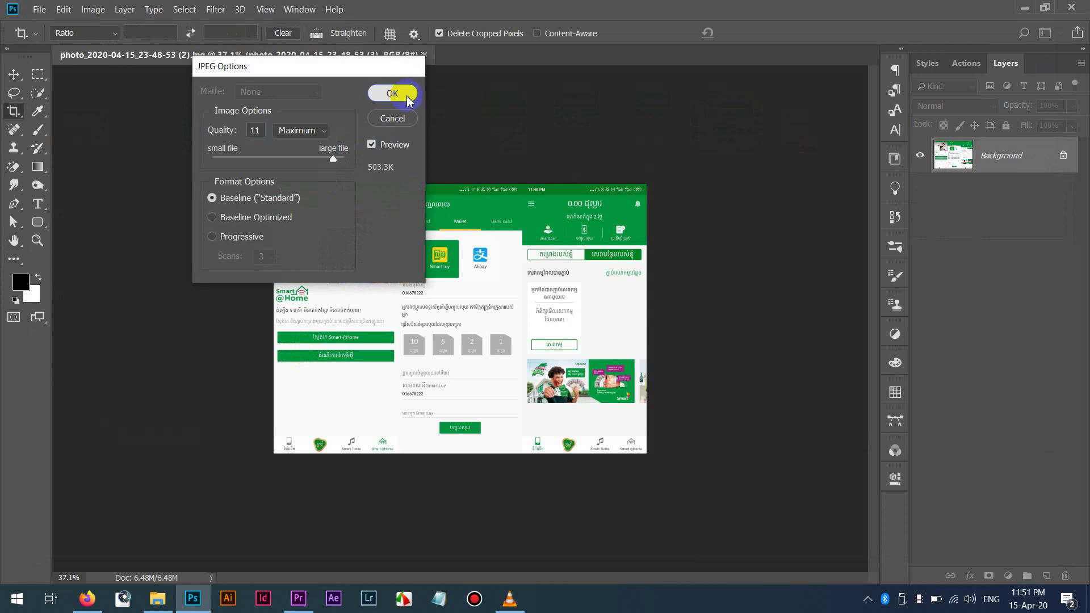
Switch to Premiere Pro and add image.jpg from the Smart ads folder to V2 at 00:00:10:00, directly after Nested Sequence 03.
left_click(303, 597)
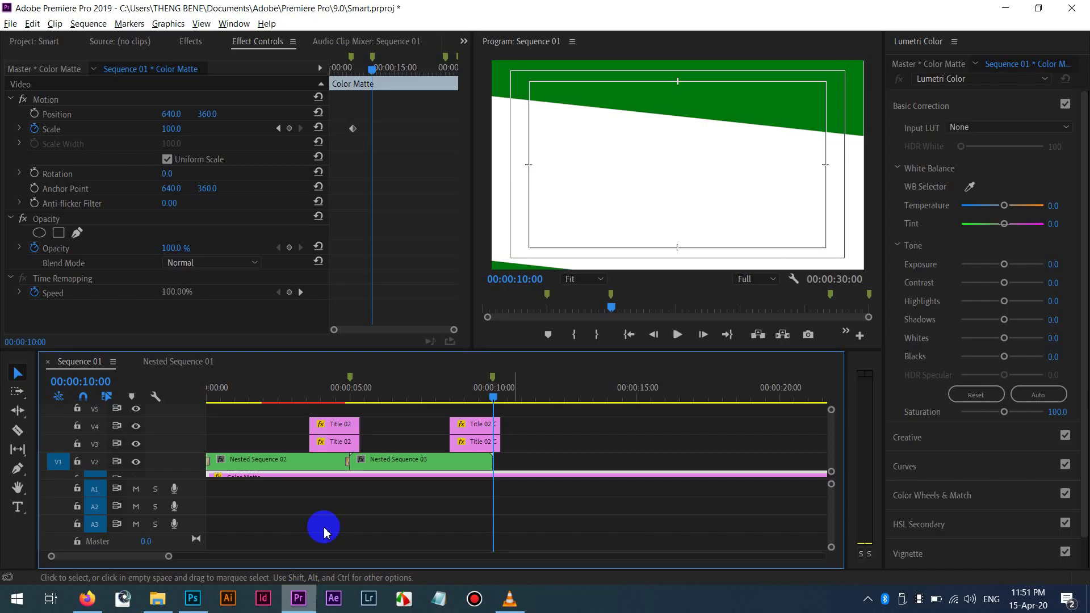
left_click(575, 442)
left_click(487, 400)
left_click_drag(487, 401, 495, 401)
key("alt+Tab")
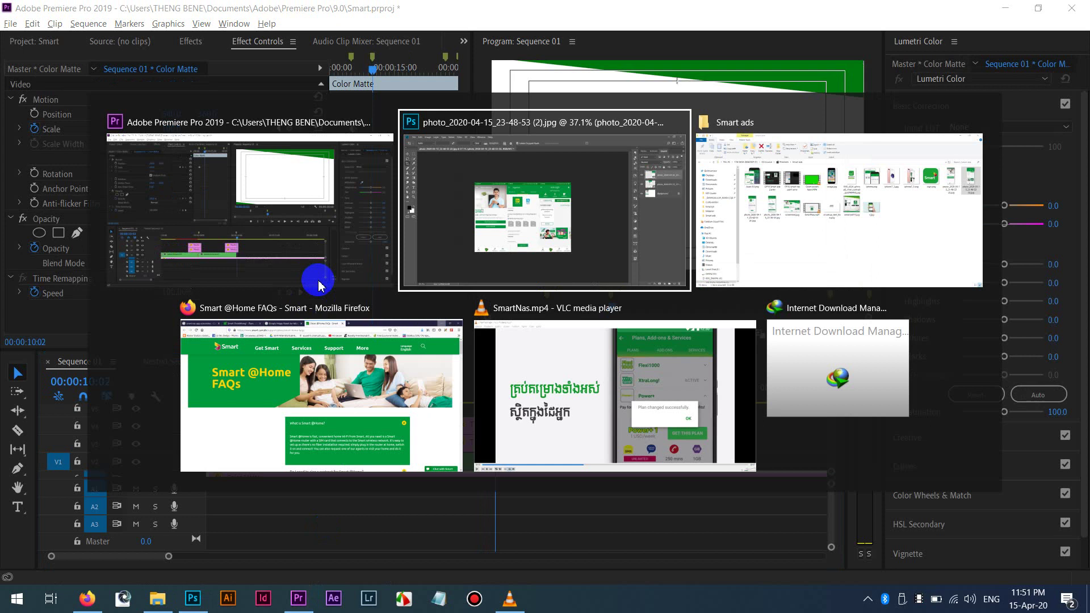
left_click(810, 261)
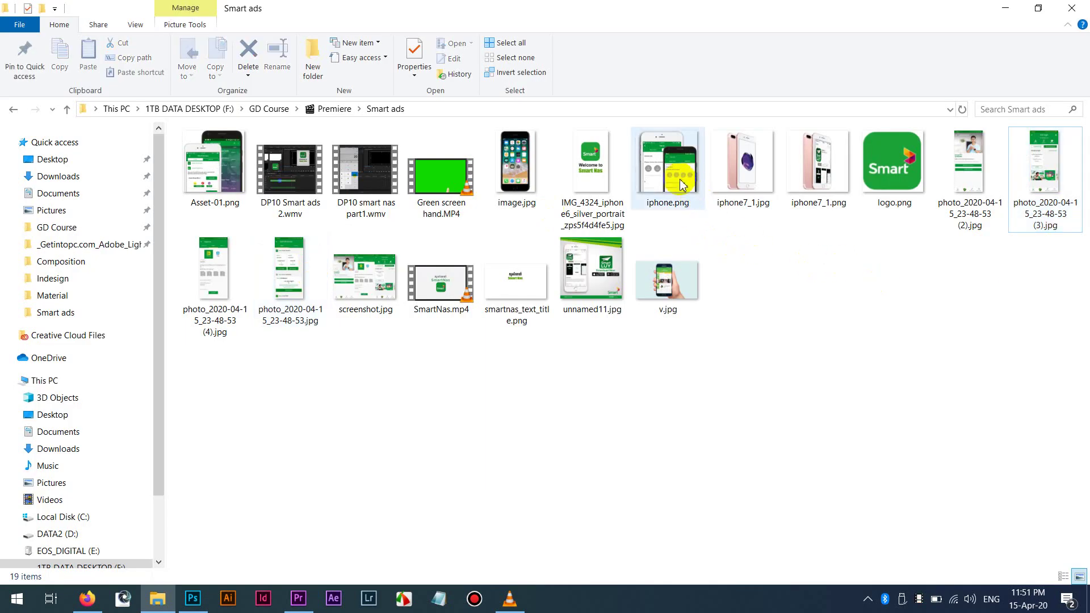
left_click(543, 171)
left_click_drag(513, 178, 494, 468)
key("alt+Tab")
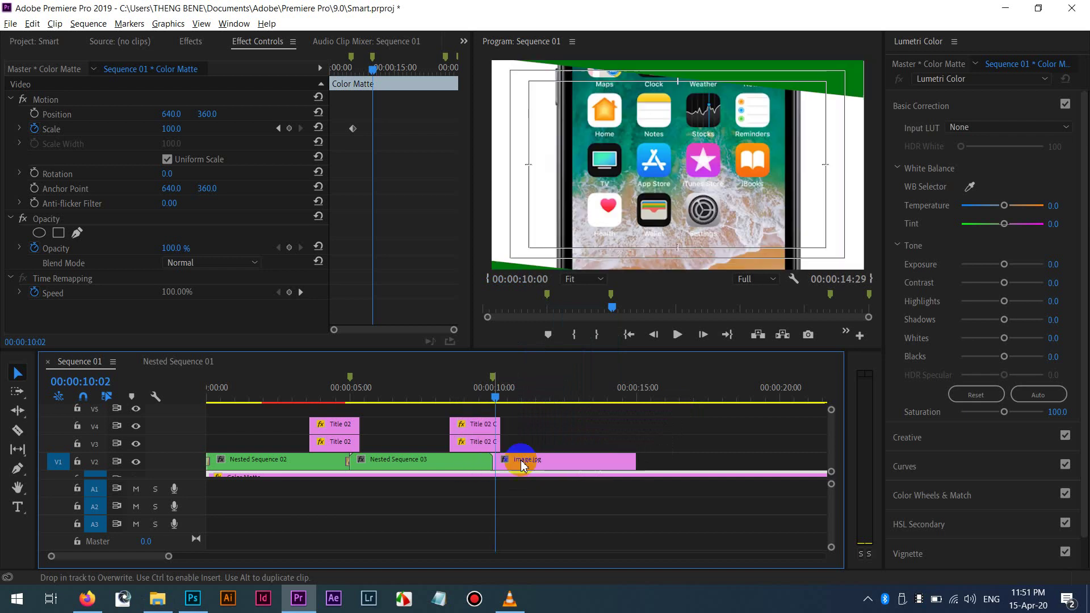
Scale the image.jpg iPhone to about 58.4 and move it to the frame's right side at about 906.3, 513.8.
left_click_drag(492, 396, 495, 396)
left_click(546, 458)
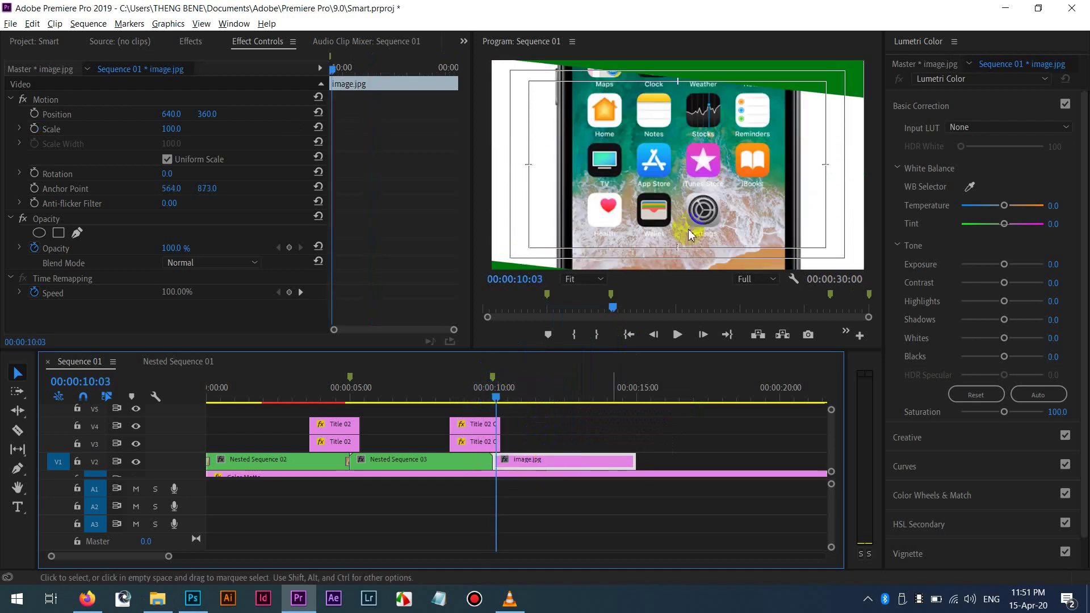
left_click(676, 157)
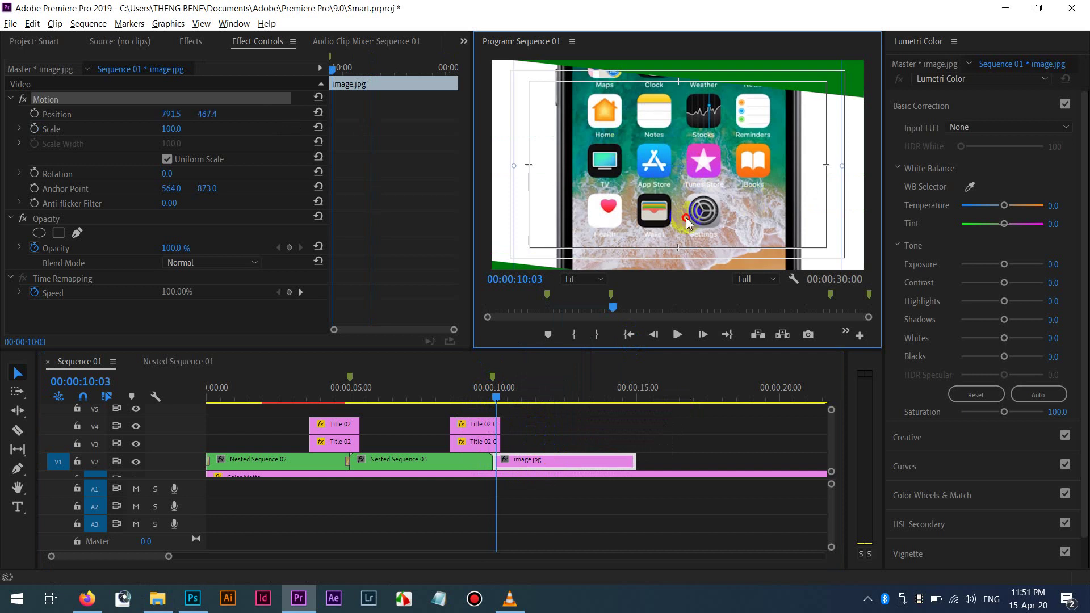
left_click_drag(624, 146, 664, 234)
left_click_drag(551, 252, 625, 244)
left_click_drag(732, 225, 813, 226)
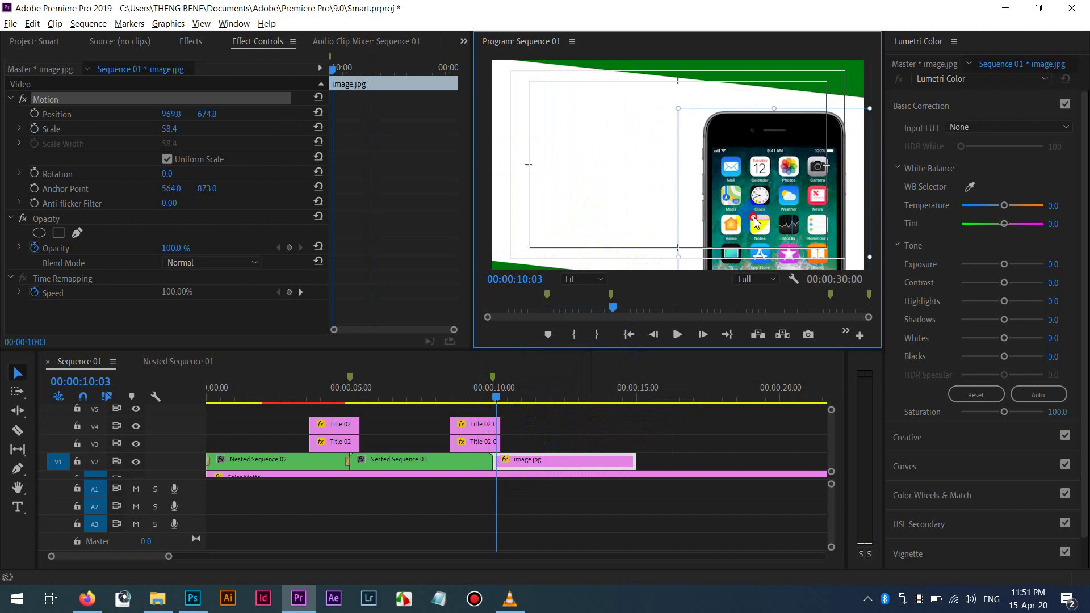
left_click_drag(781, 170, 731, 237)
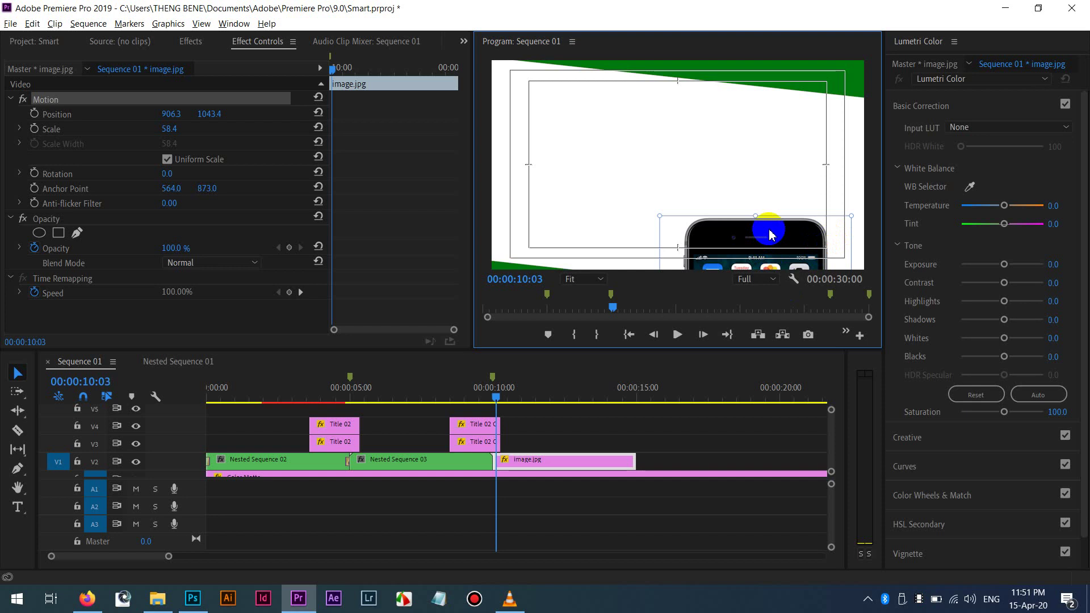
left_click_drag(770, 234, 762, 84)
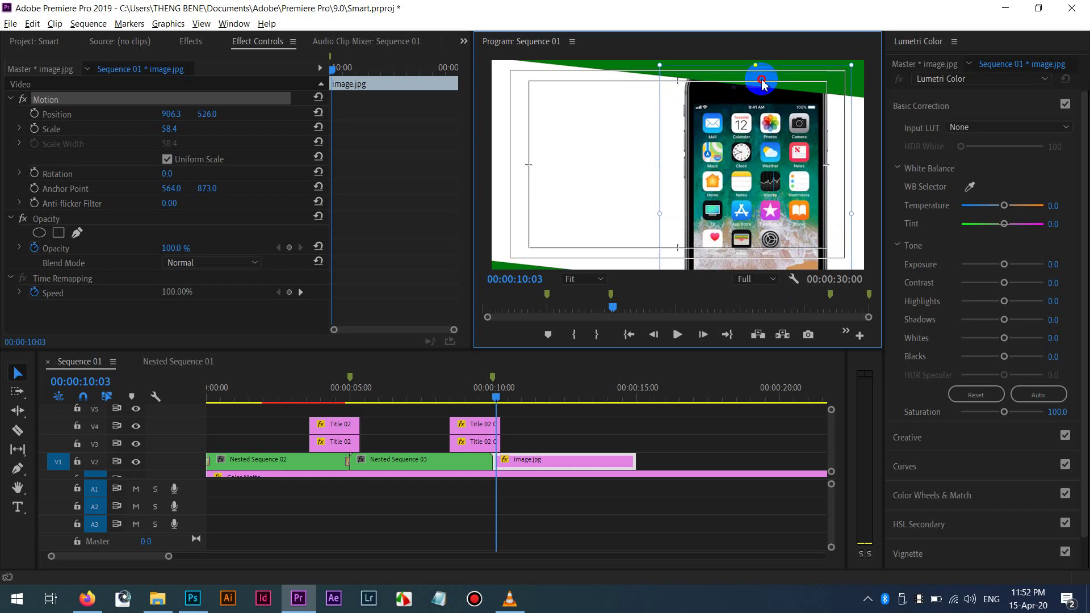
left_click_drag(762, 79, 762, 73)
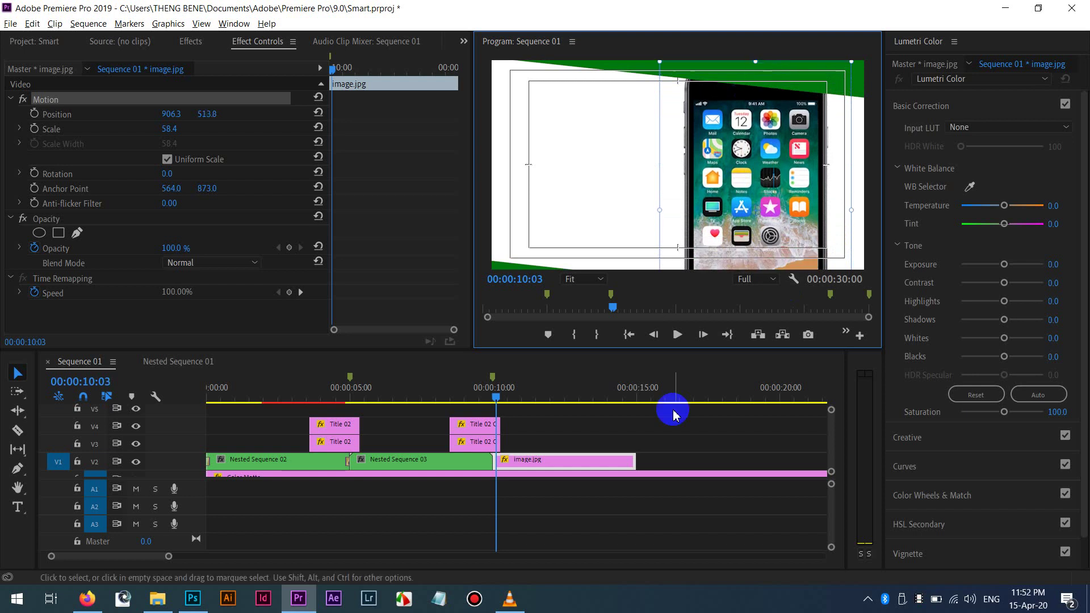
Set a Position keyframe for image.jpg at the end of the clip, 00:00:14:29.
left_click(495, 390)
left_click_drag(573, 393, 629, 388)
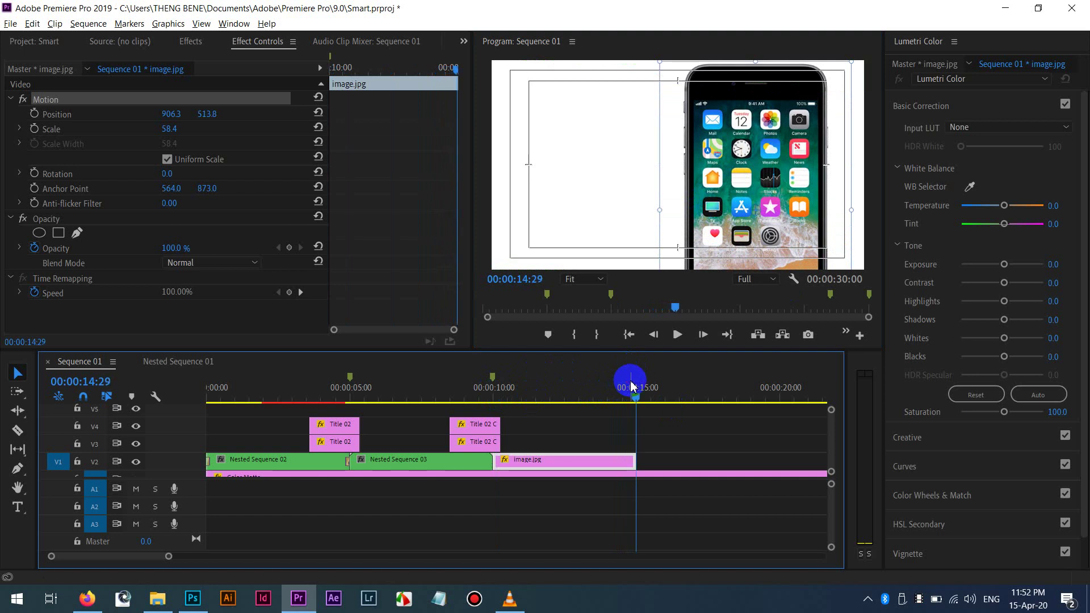
left_click(34, 114)
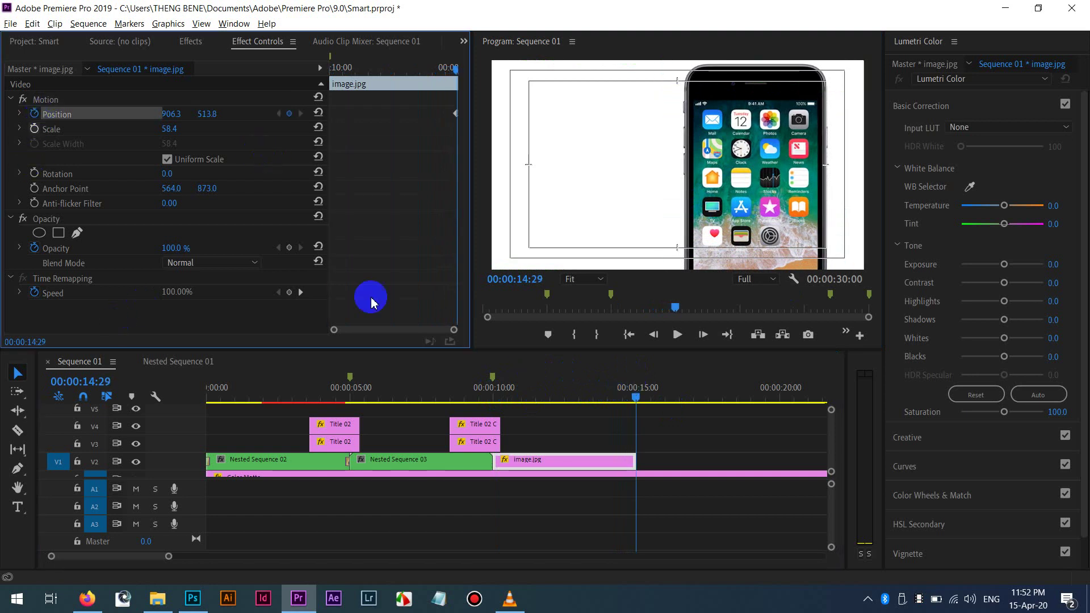
Move the playhead to 00:00:10:07, near the start of image.jpg, where the green title transition still overlaps the iPhone.
left_click_drag(643, 389, 495, 427)
key("Left")
key("Left")
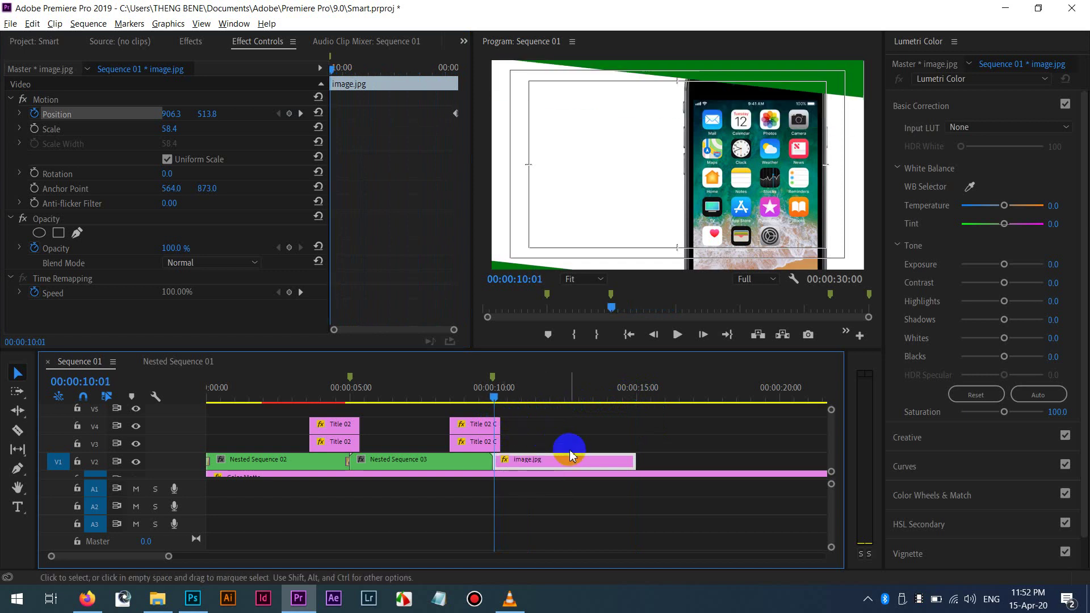
key("Right")
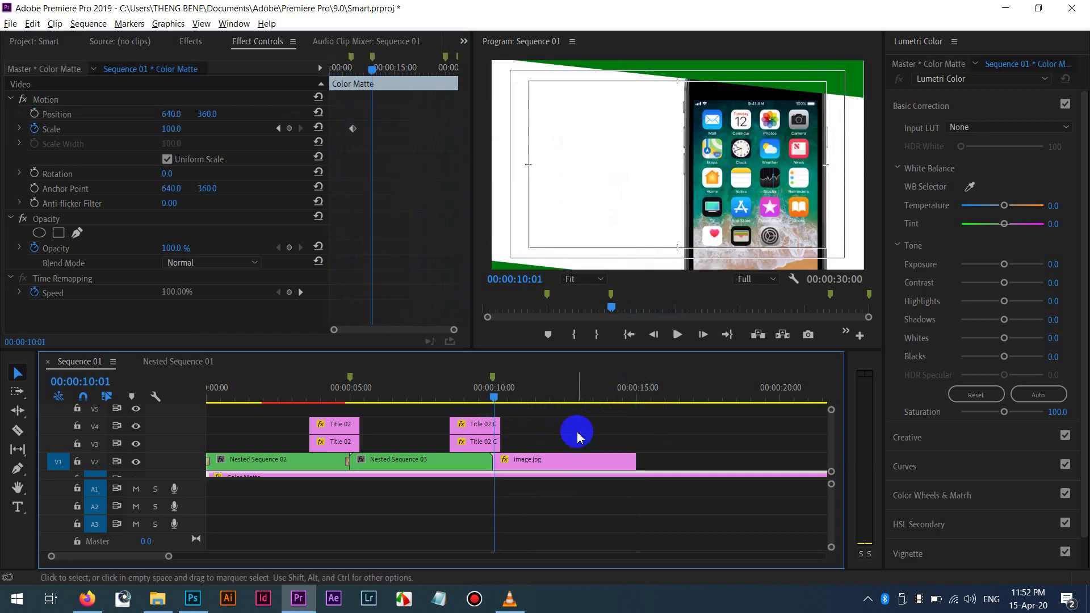
key("Right")
key("Right")
key("Right")
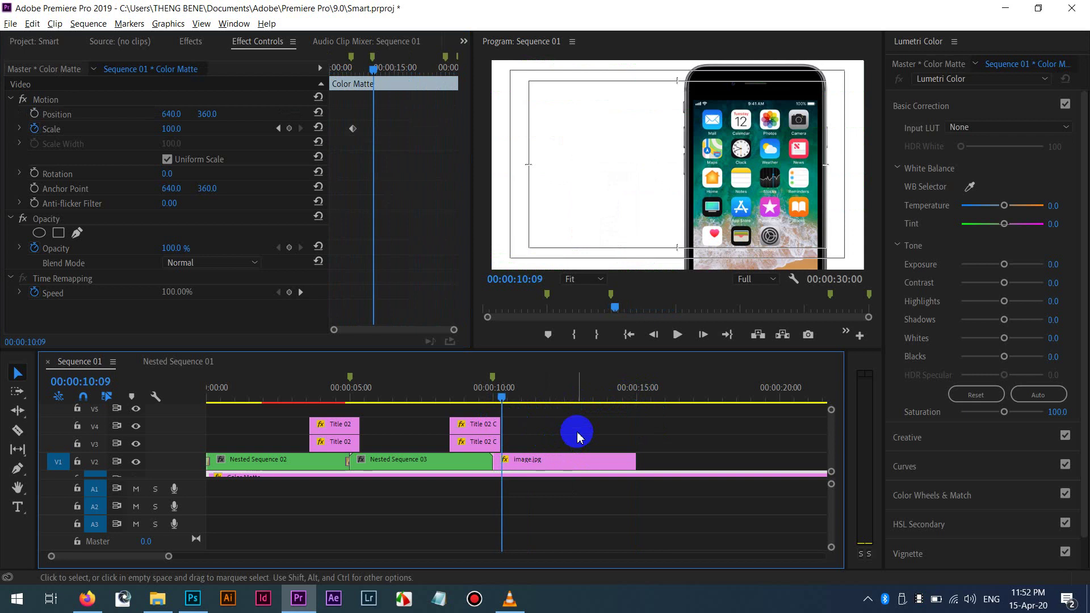
key("Left")
key("Left")
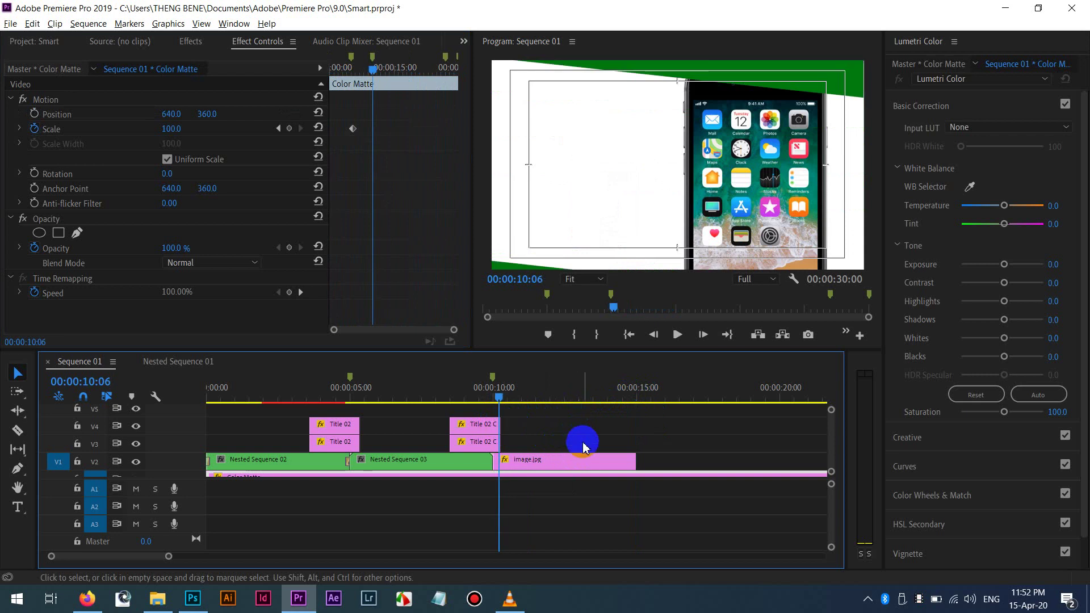
key("Right")
key("Right")
key("Left")
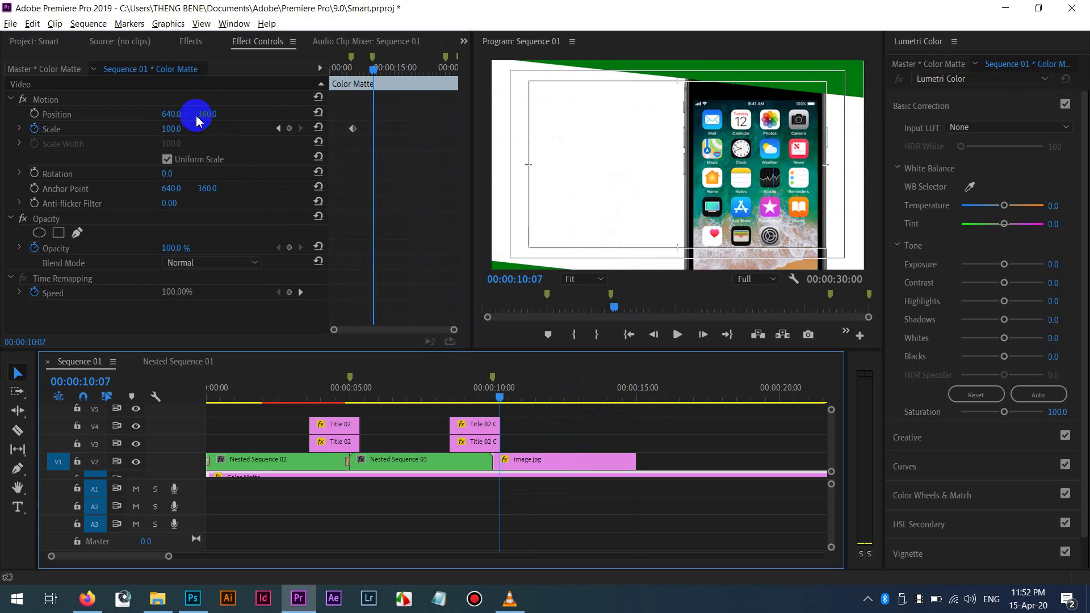
Select the image.jpg clip and lower the iPhone vertically at 00:00:10:07 to add a starting Position keyframe, keeping X at 906.3.
left_click(145, 113)
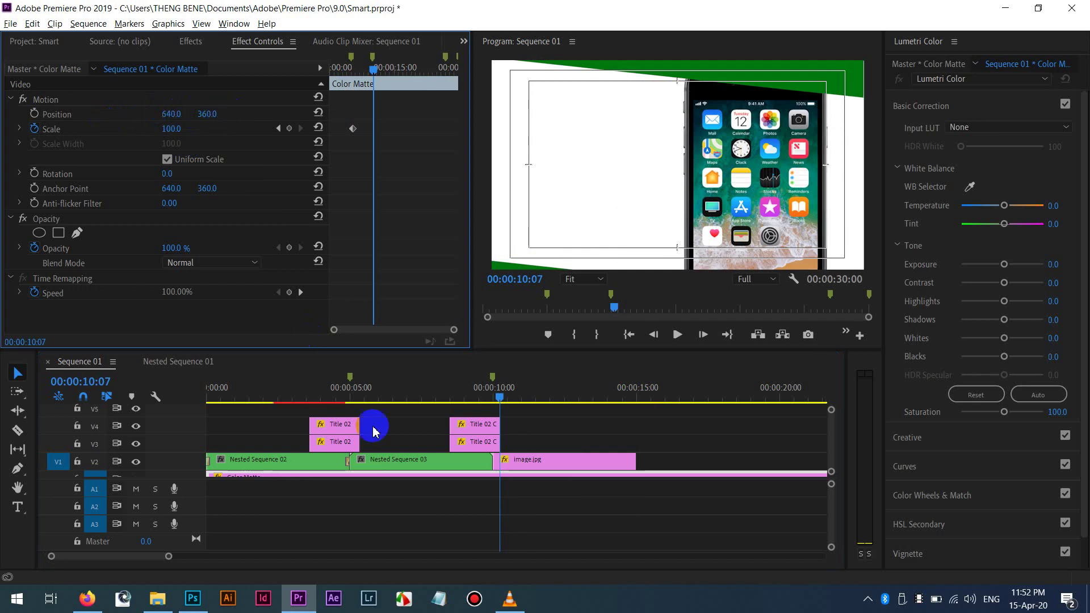
left_click(554, 461)
left_click_drag(173, 119, 213, 113)
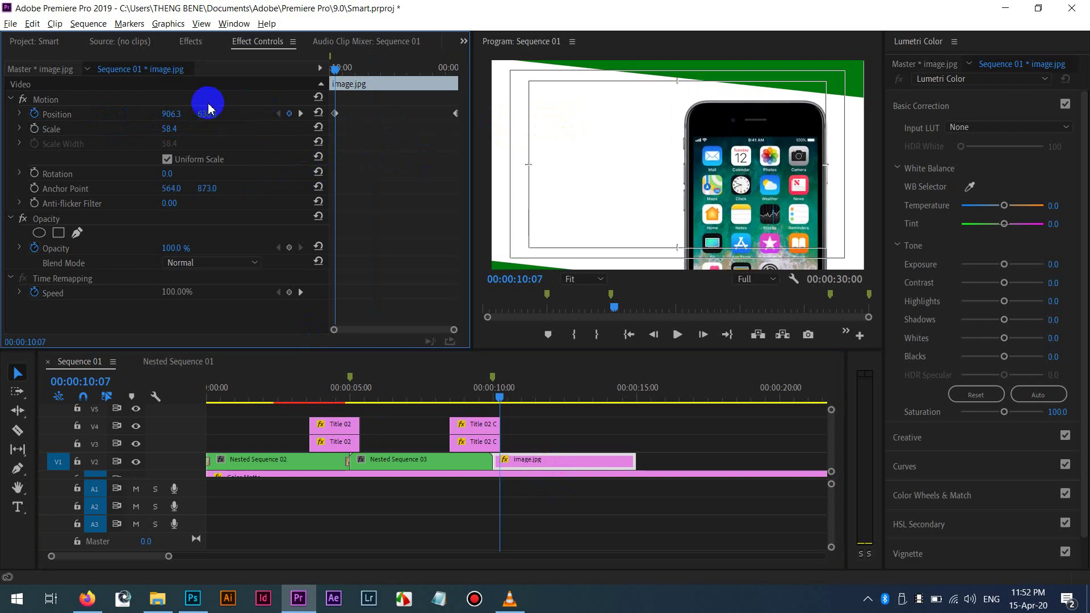
Keyframe image.jpg's vertical Position at 619.8 at 00:00:10:07 and 1254.8 at 00:00:10:00, and preview the motion.
left_click_drag(196, 119, 168, 117)
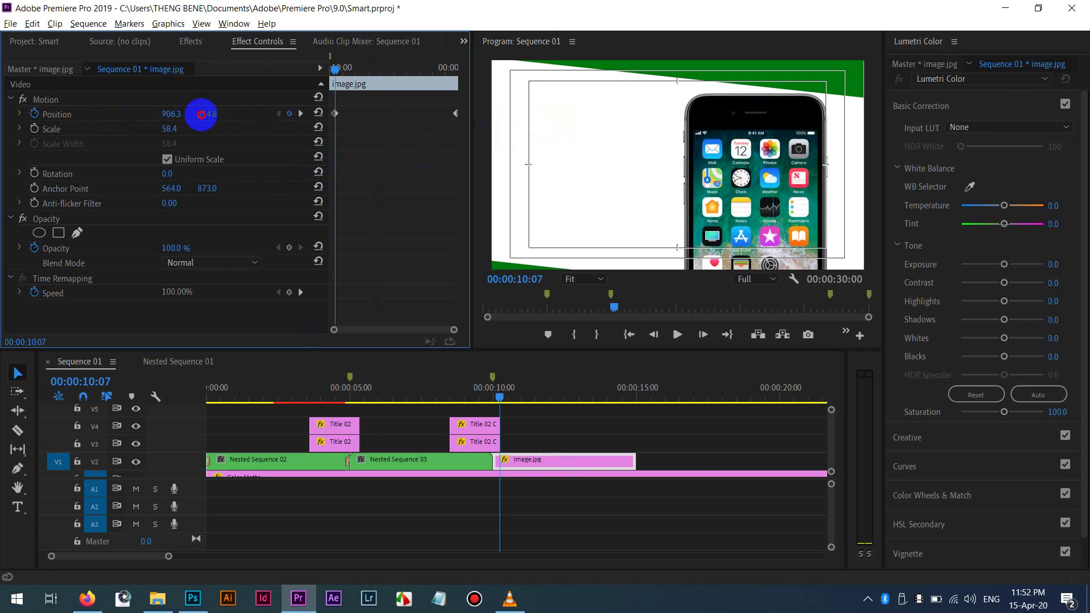
left_click_drag(236, 109, 205, 112)
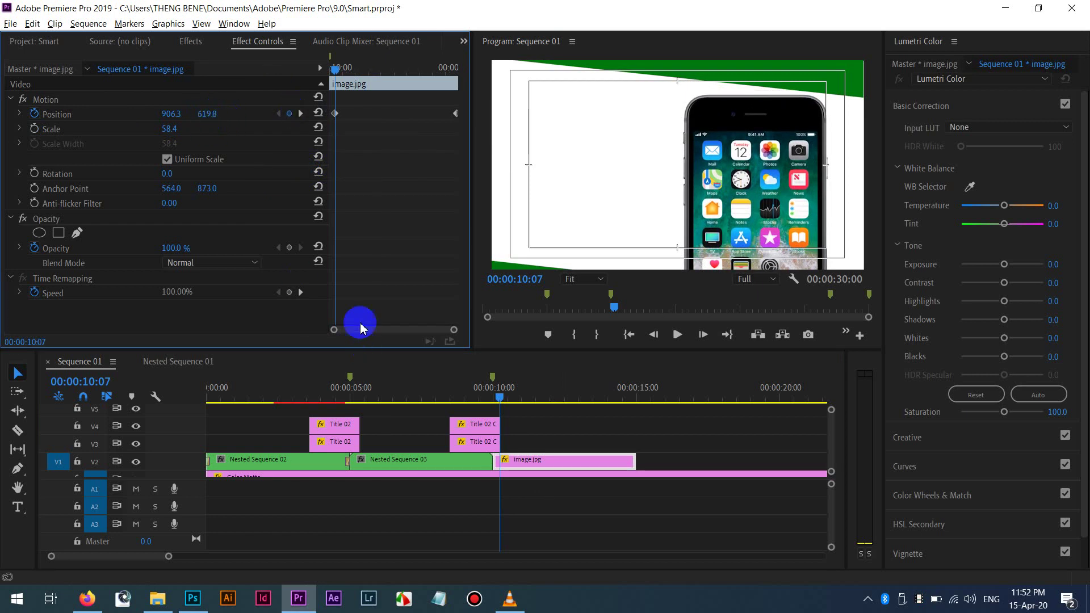
left_click_drag(337, 73, 332, 75)
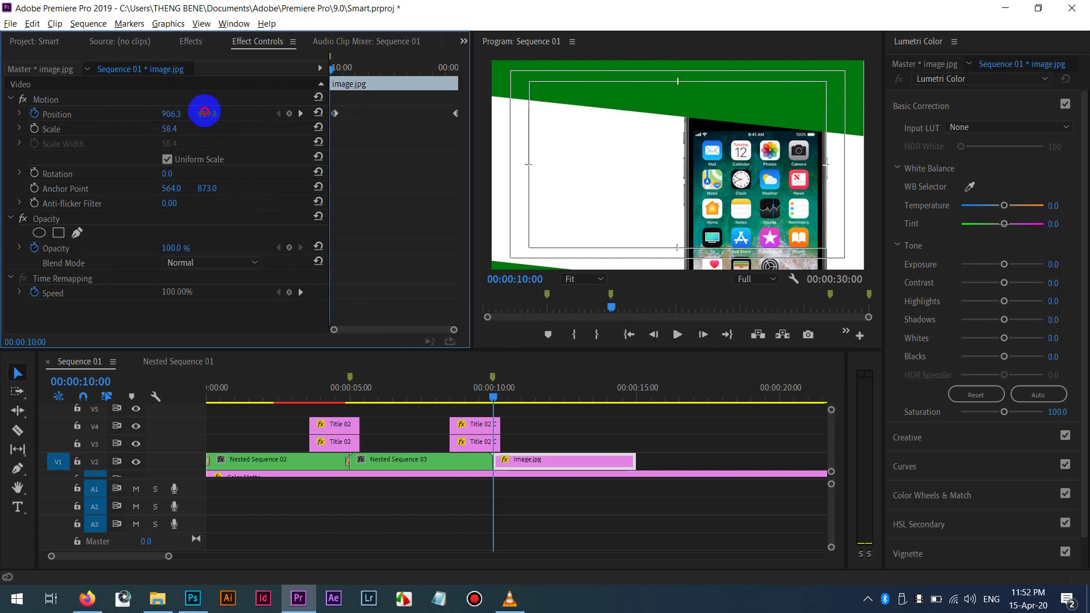
left_click_drag(204, 112, 651, 120)
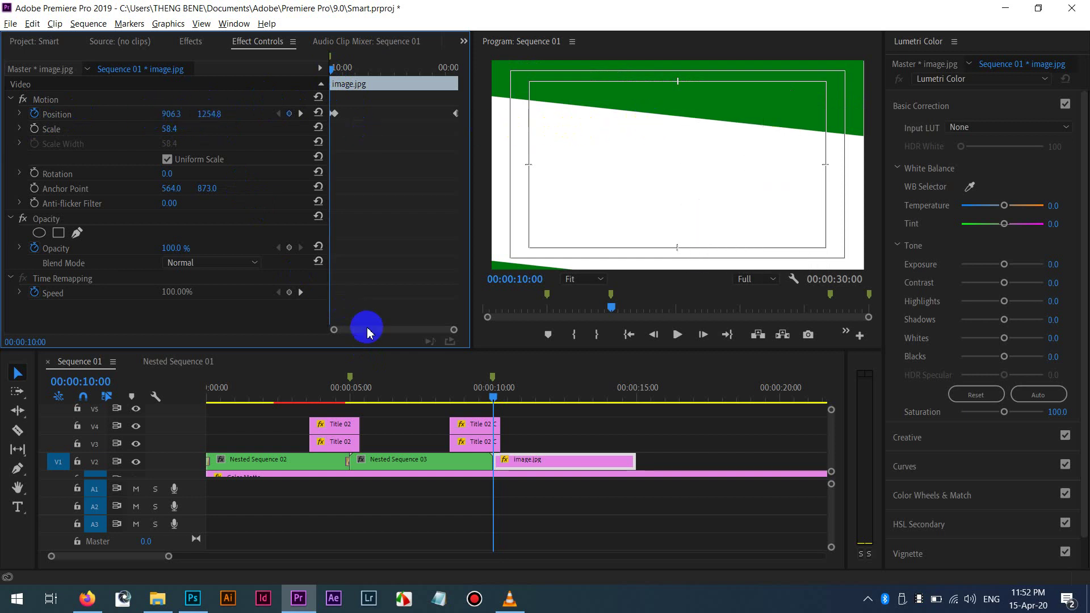
key("space")
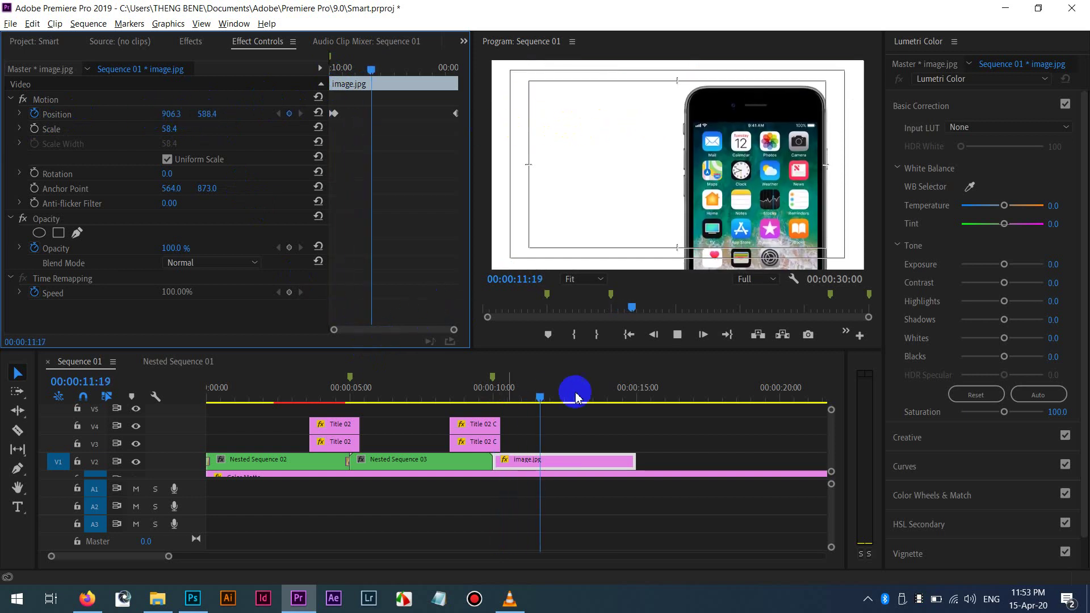
Move image.jpg's second Position keyframe to about 00:00:10:13 and preview the animation from 00:00:10:00.
left_click_drag(537, 392, 504, 391)
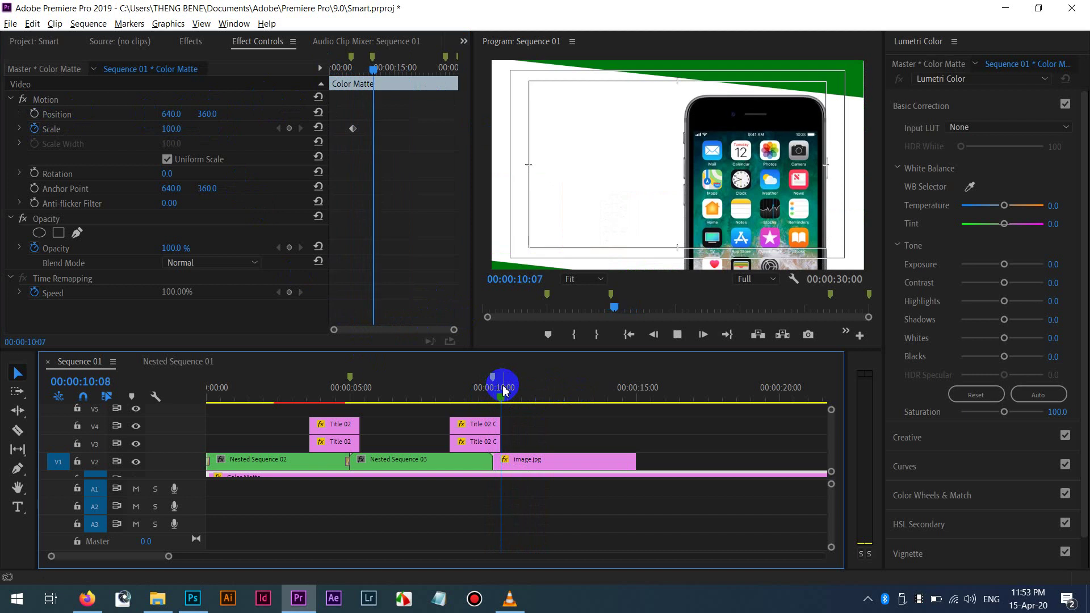
left_click(526, 460)
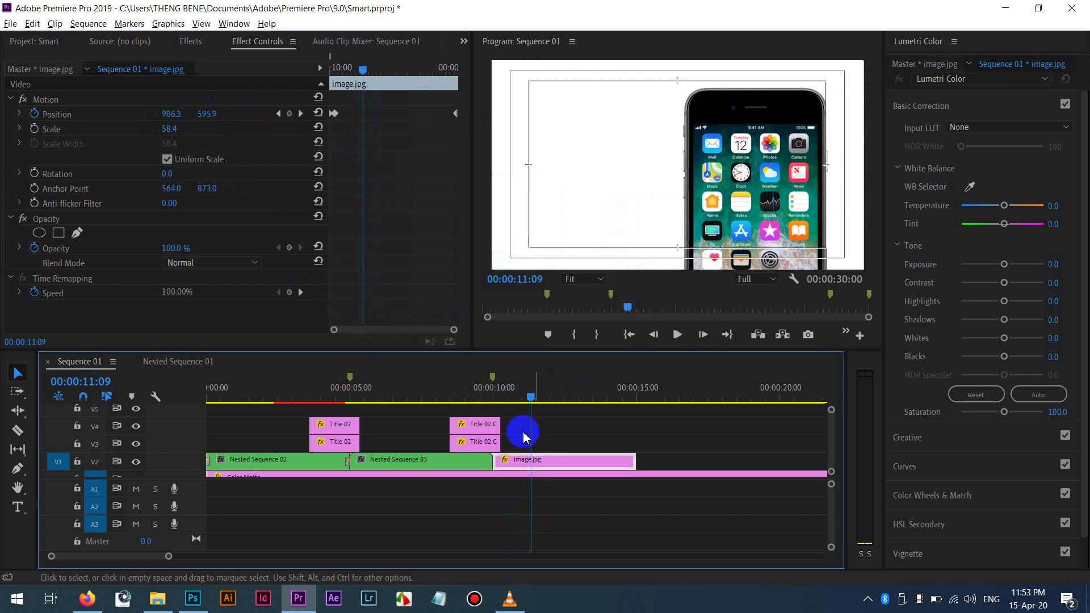
left_click_drag(335, 116, 341, 118)
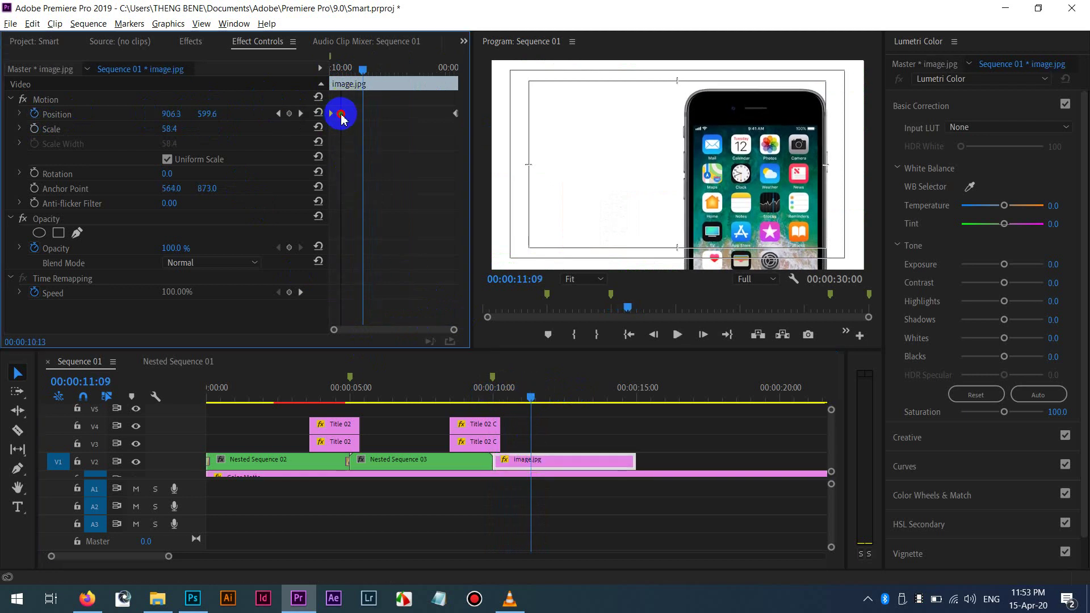
left_click_drag(361, 68, 329, 91)
key("space")
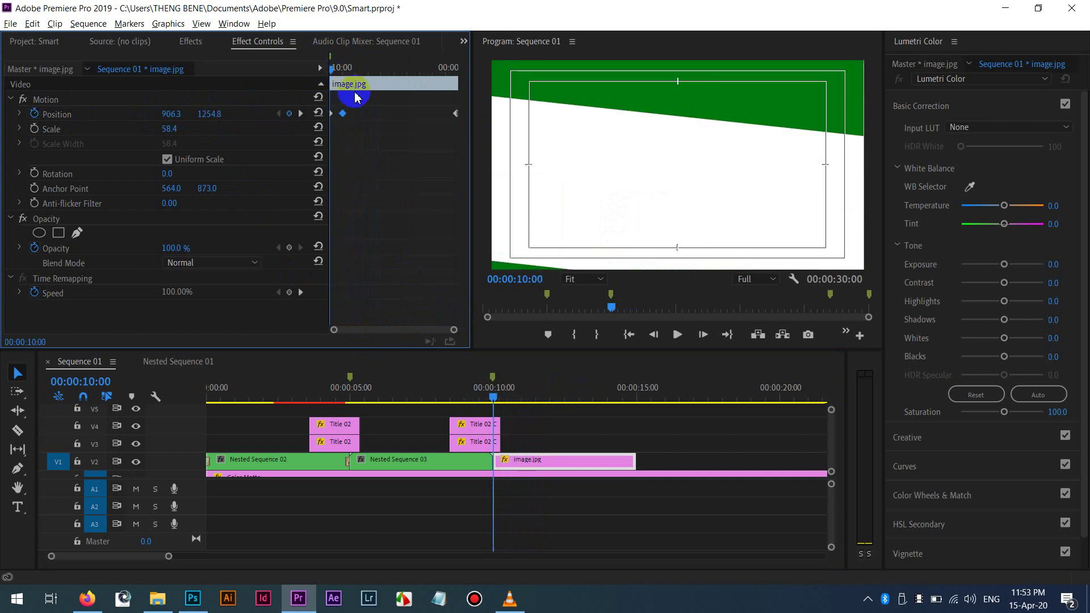
Apply Ease In temporal interpolation to image.jpg's first two Position keyframes and review the movement.
left_click_drag(318, 131, 348, 110)
right_click(343, 114)
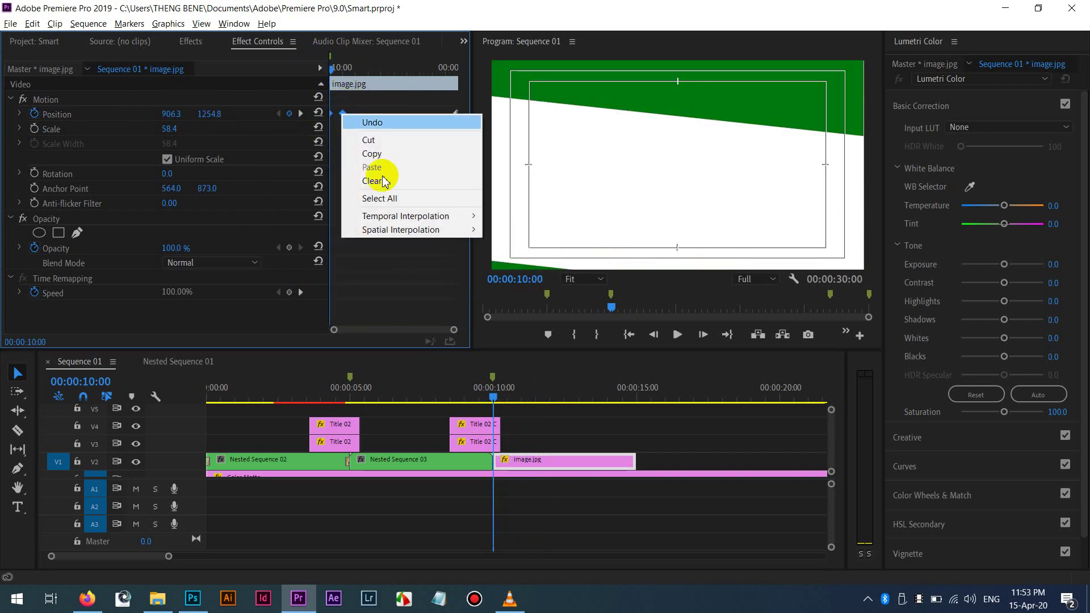
mouse_move(437, 222)
left_click(514, 288)
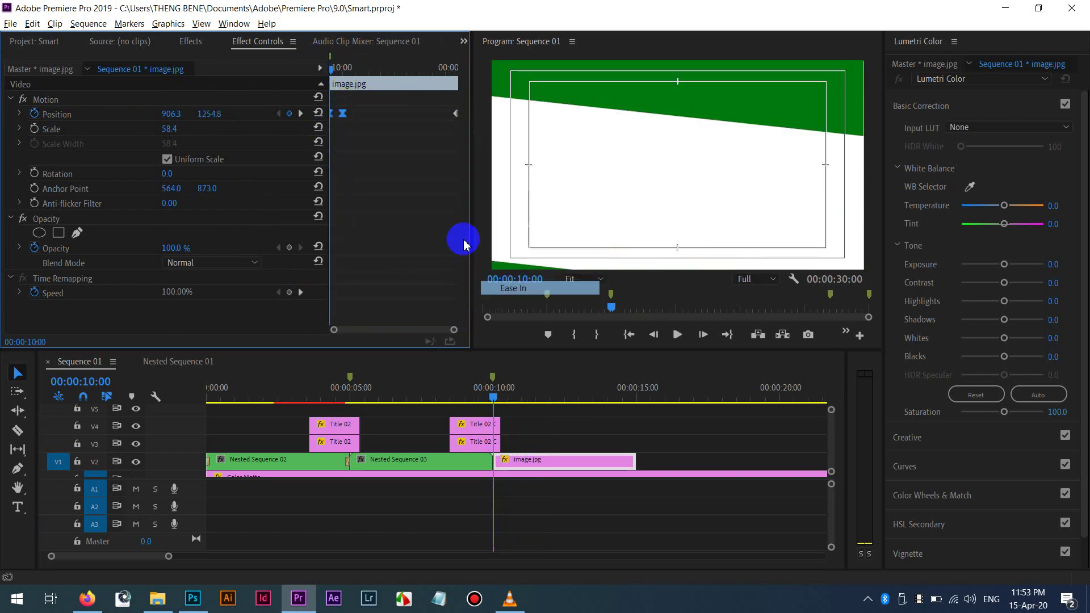
key("space")
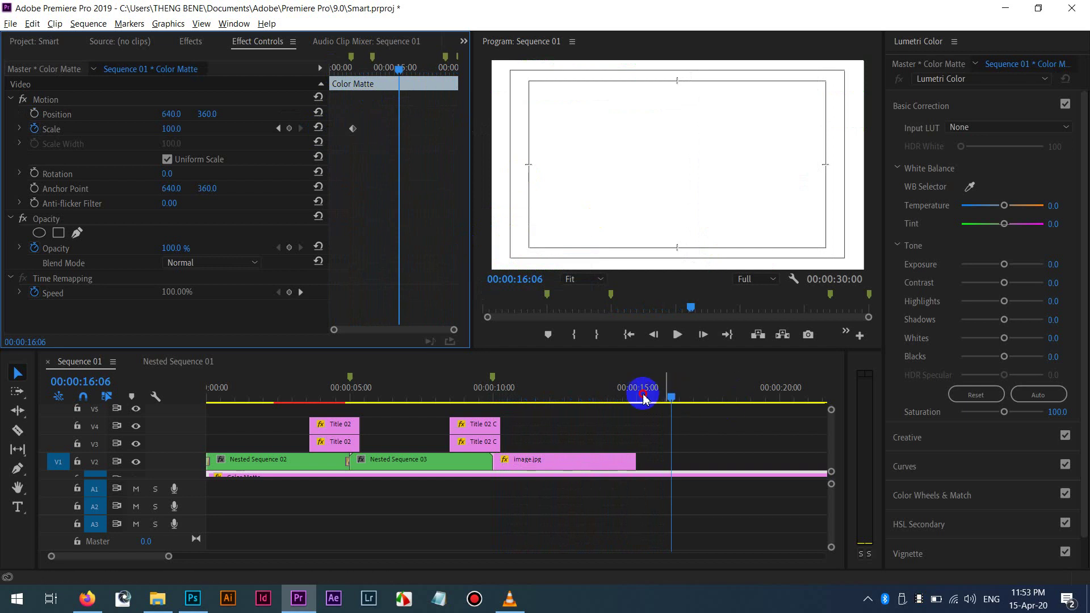
left_click(519, 397)
mouse_move(518, 397)
left_mouse_down()
mouse_move(565, 382)
mouse_move(498, 400)
mouse_move(517, 382)
mouse_move(502, 382)
mouse_move(505, 391)
left_mouse_up()
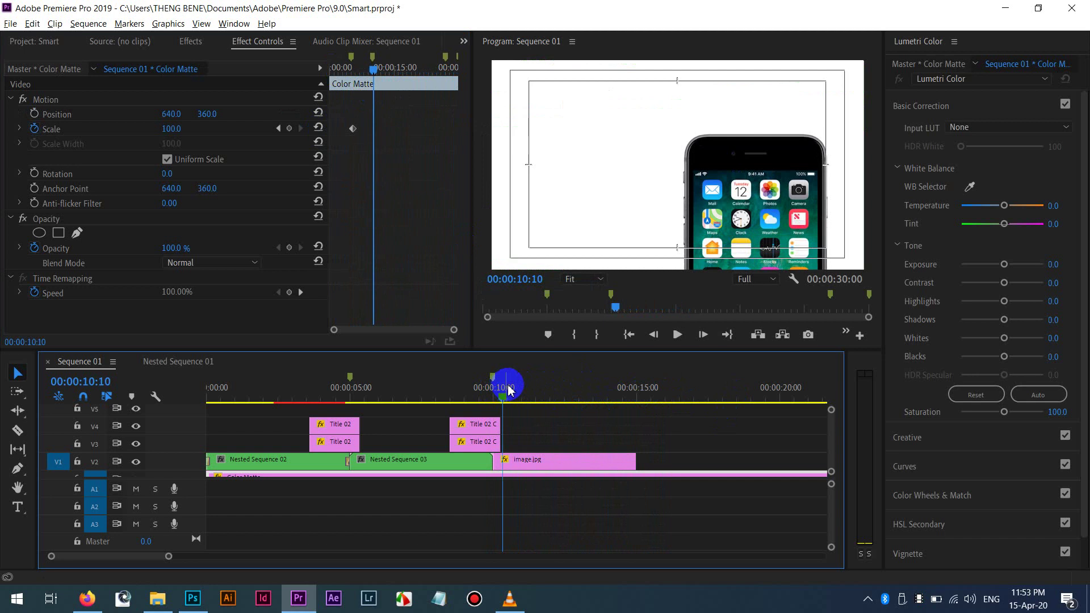
left_click(528, 436)
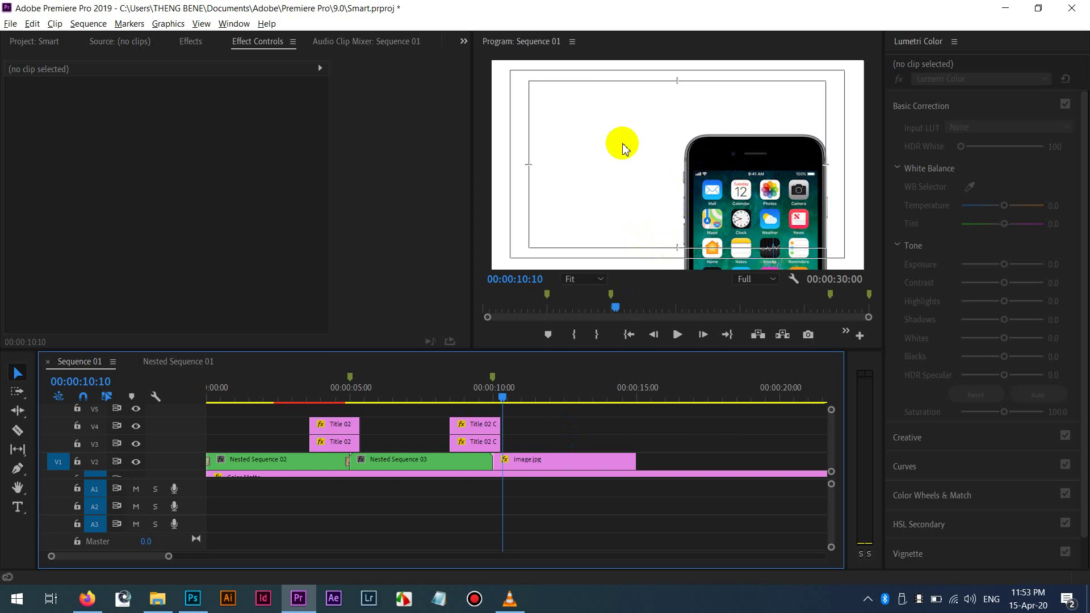
Import screenshot.jpg from the Smart ads folder into the Smart project.
left_click(50, 45)
left_click(292, 182)
key("alt+Tab")
key("alt+Tab")
key("alt+Tab")
key("alt+Tab")
key("alt+Tab")
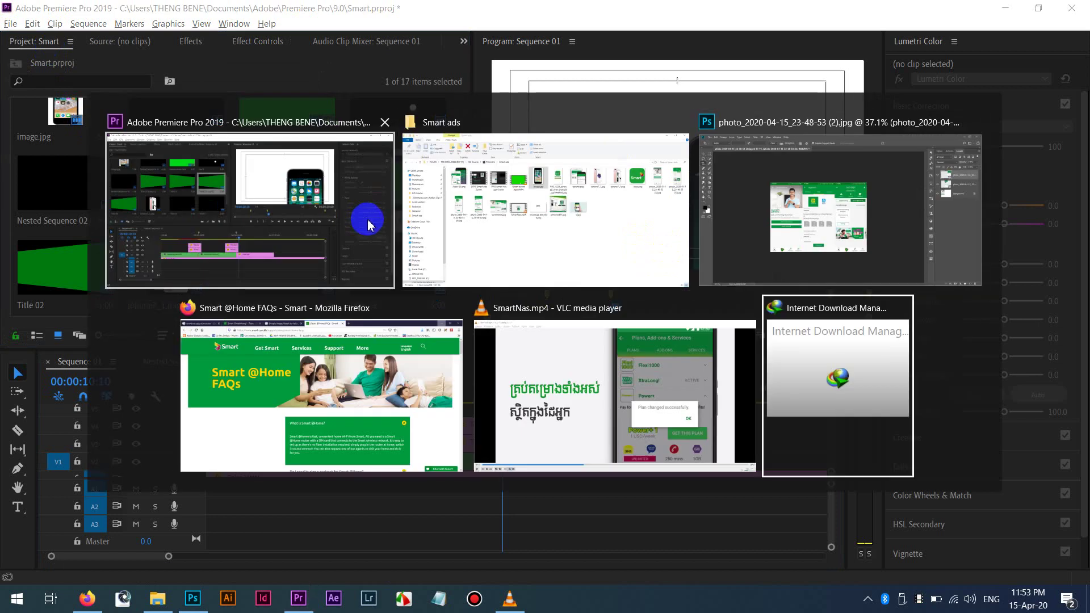
key("alt+Tab")
key("alt+Tab")
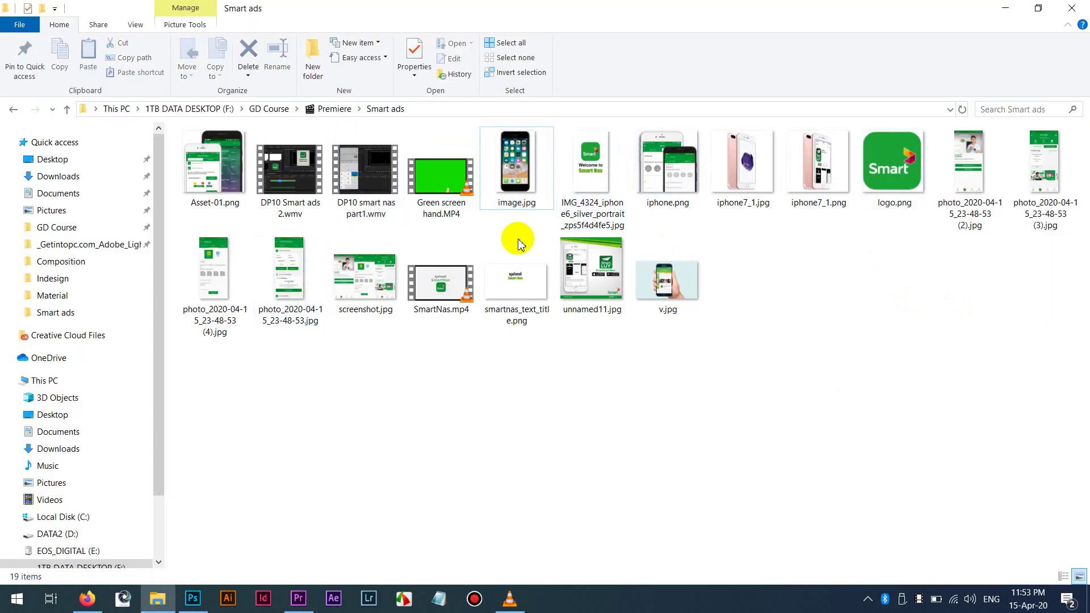
left_click_drag(366, 278, 372, 300)
key("alt+Tab")
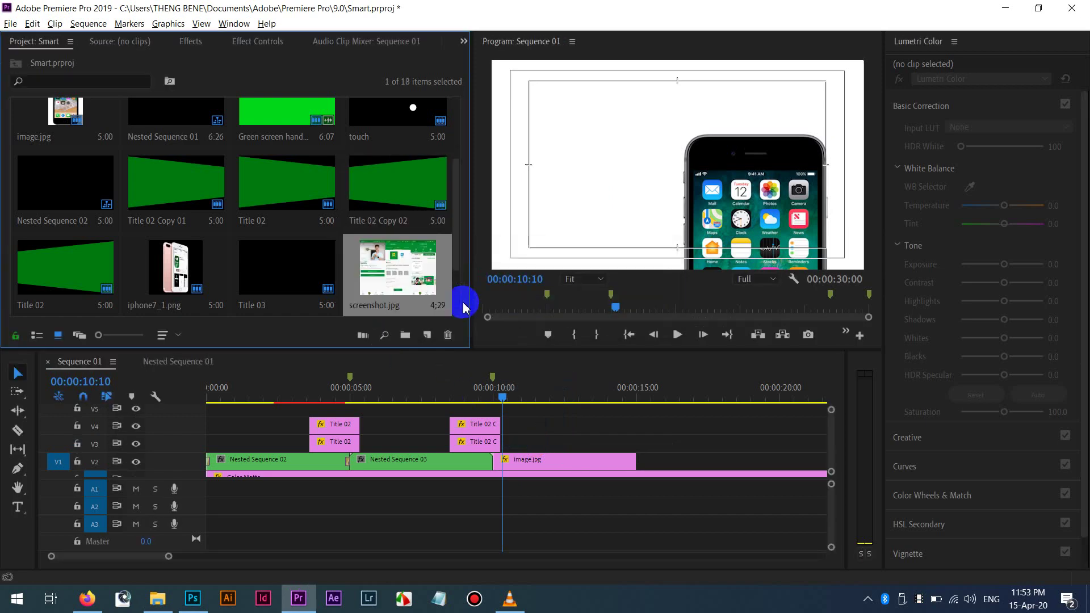
Place screenshot.jpg on V3 above image.jpg, scaled down and aligned so its first app page covers the phone screen.
left_click_drag(416, 279, 509, 447)
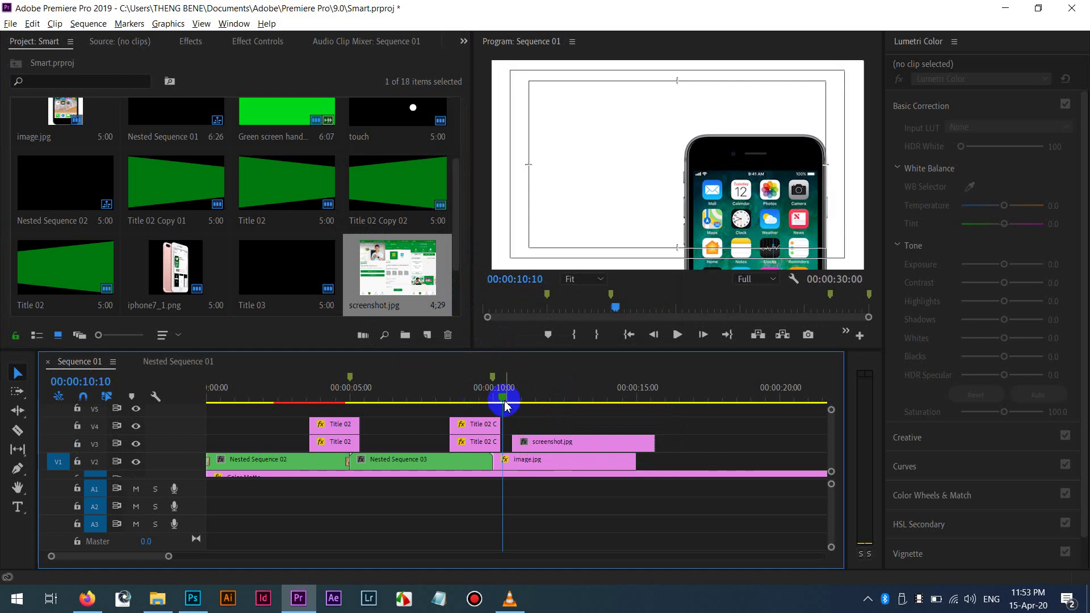
left_click_drag(504, 394, 527, 398)
left_click(577, 445)
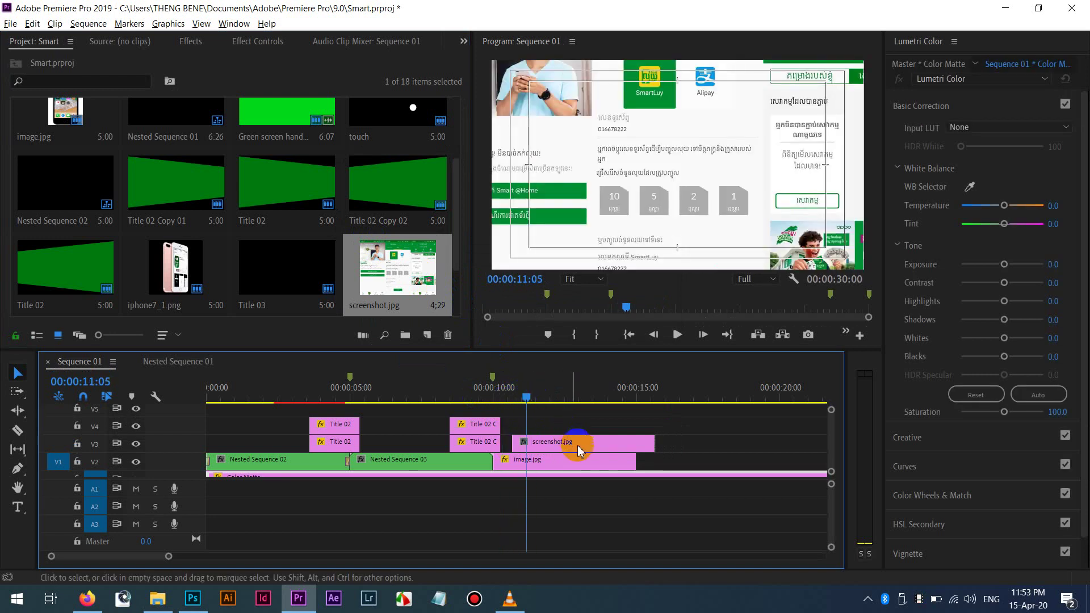
left_click(645, 151)
left_click_drag(547, 163, 753, 205)
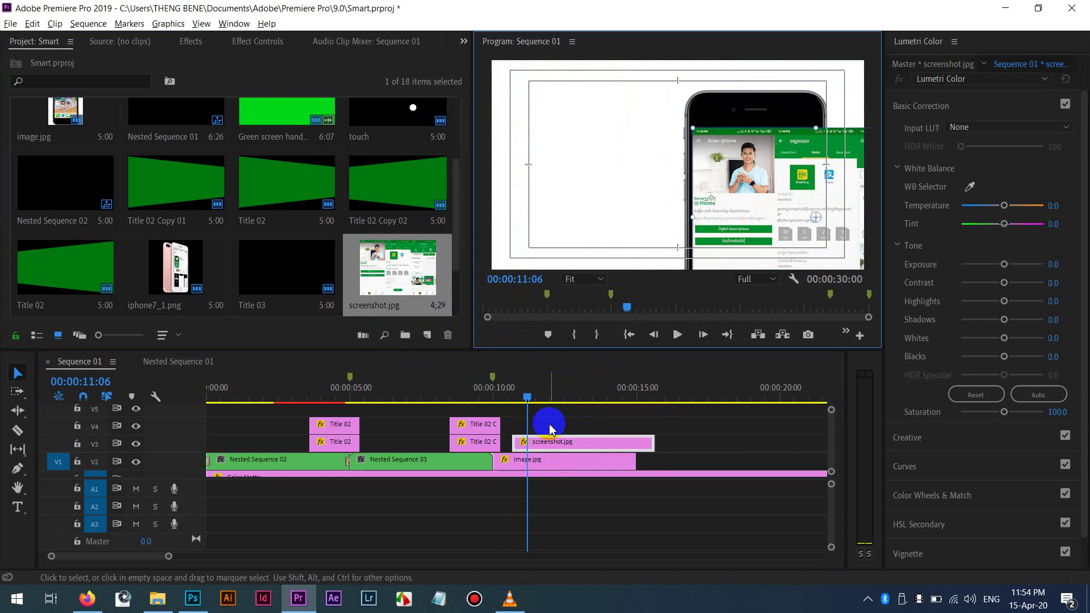
Nest screenshot.jpg and image.jpg together into one sequence, keeping the default name.
left_click_drag(549, 428, 579, 455)
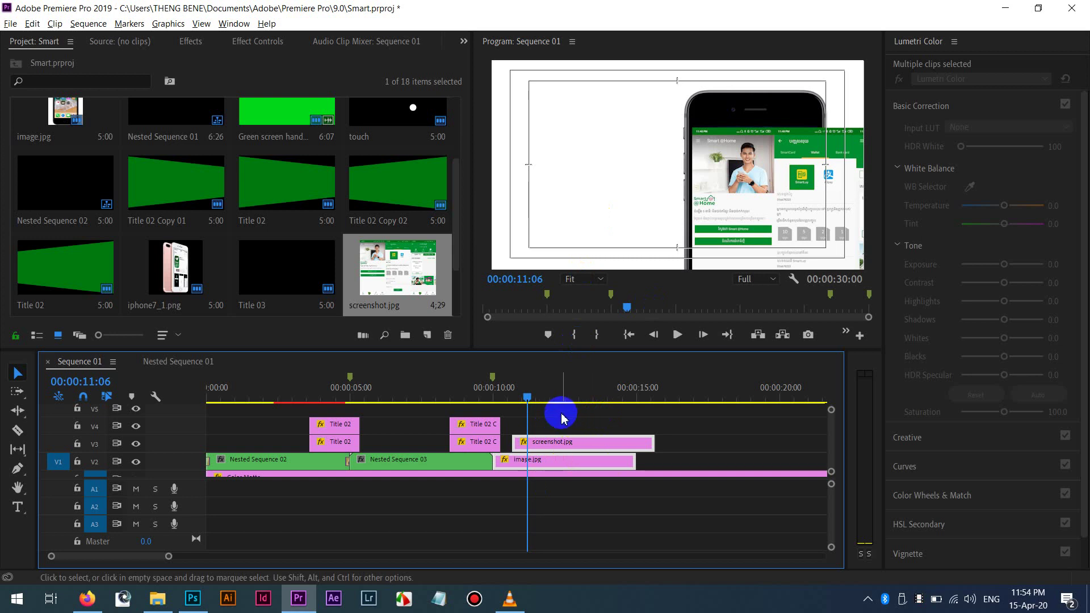
left_click(552, 473)
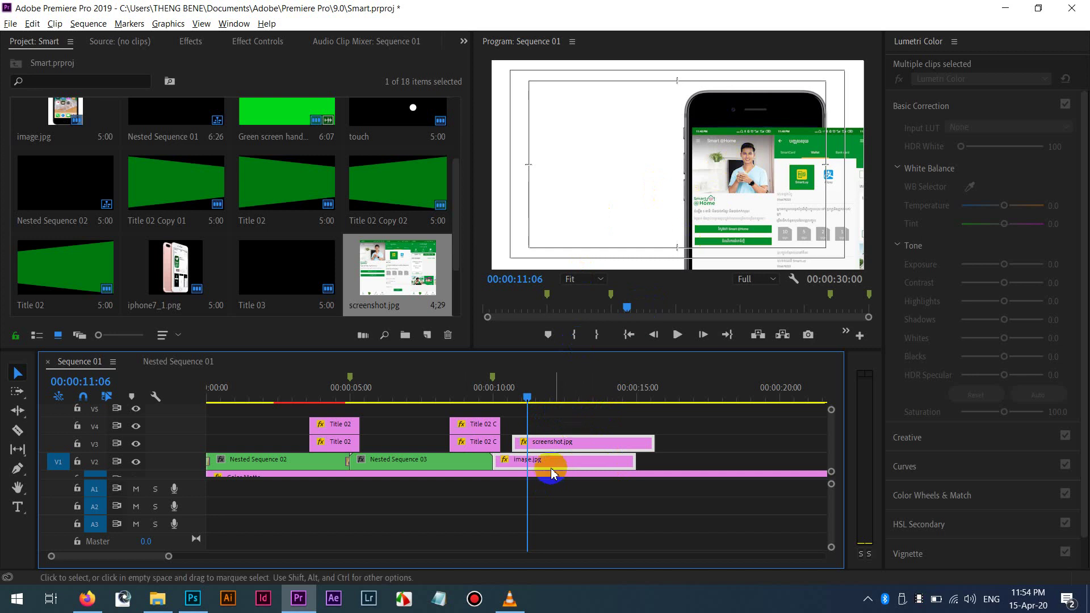
left_click(572, 445)
left_click(577, 451, "shift")
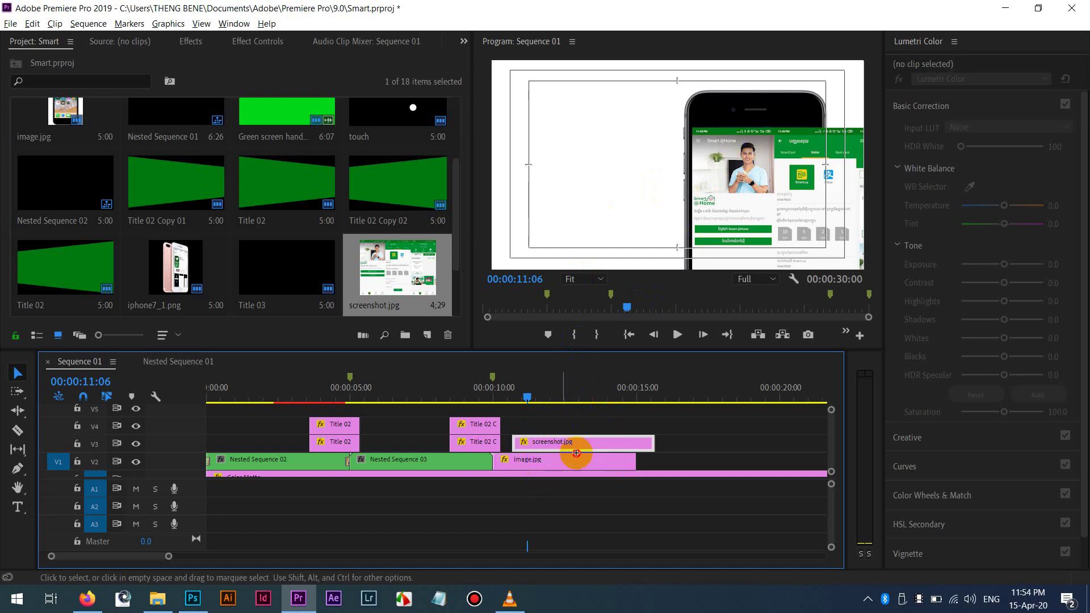
right_click(582, 452)
left_click(631, 310)
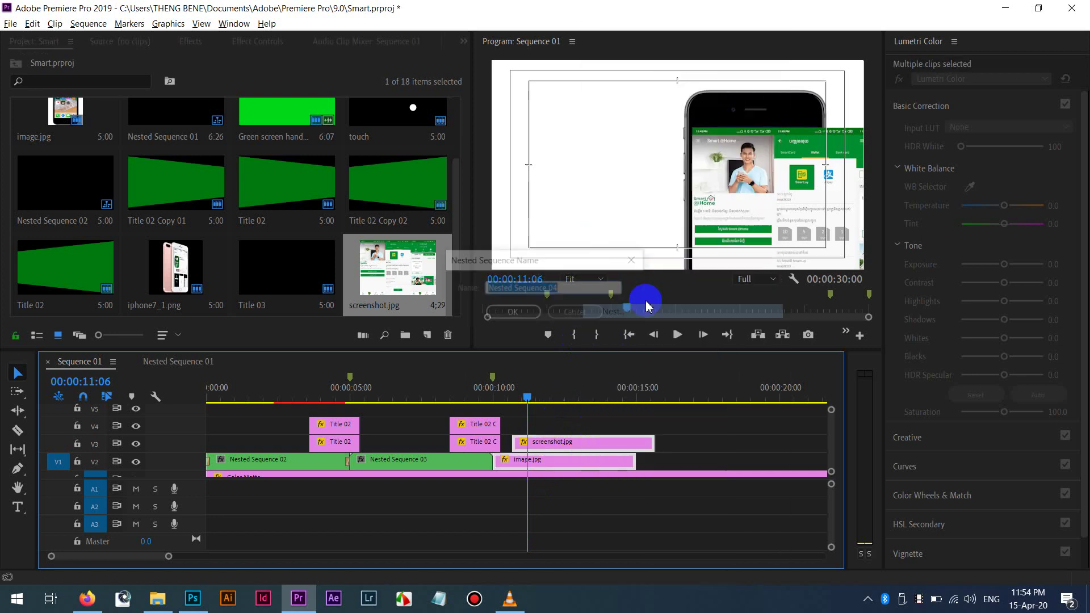
key("Return")
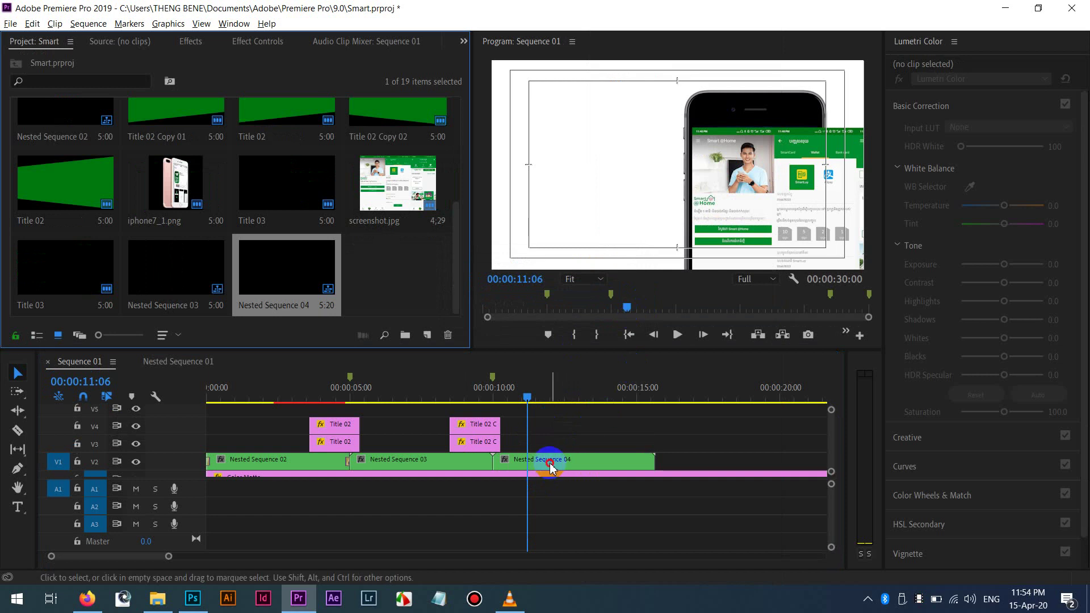
Inside the new nested sequence, copy all three Position keyframes of image.jpg.
double_click(549, 465)
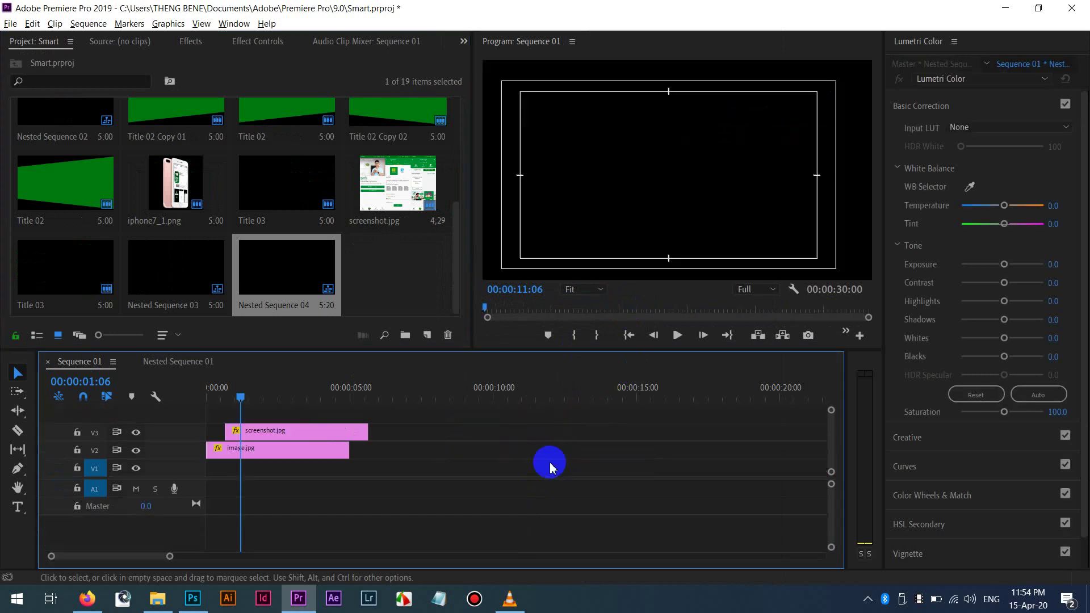
left_click(244, 453)
left_click(264, 44)
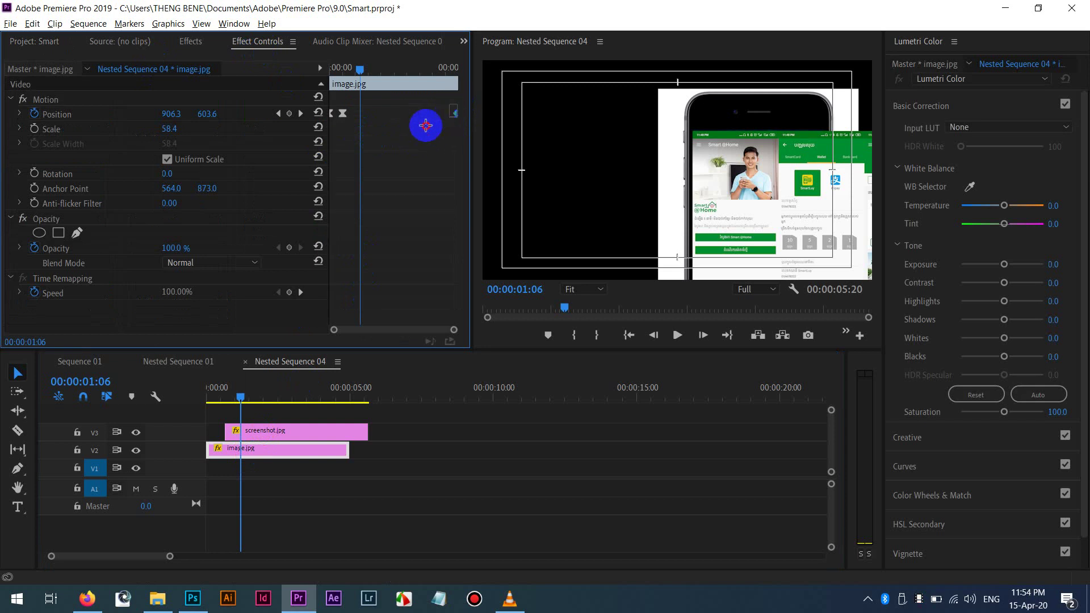
right_click(345, 117)
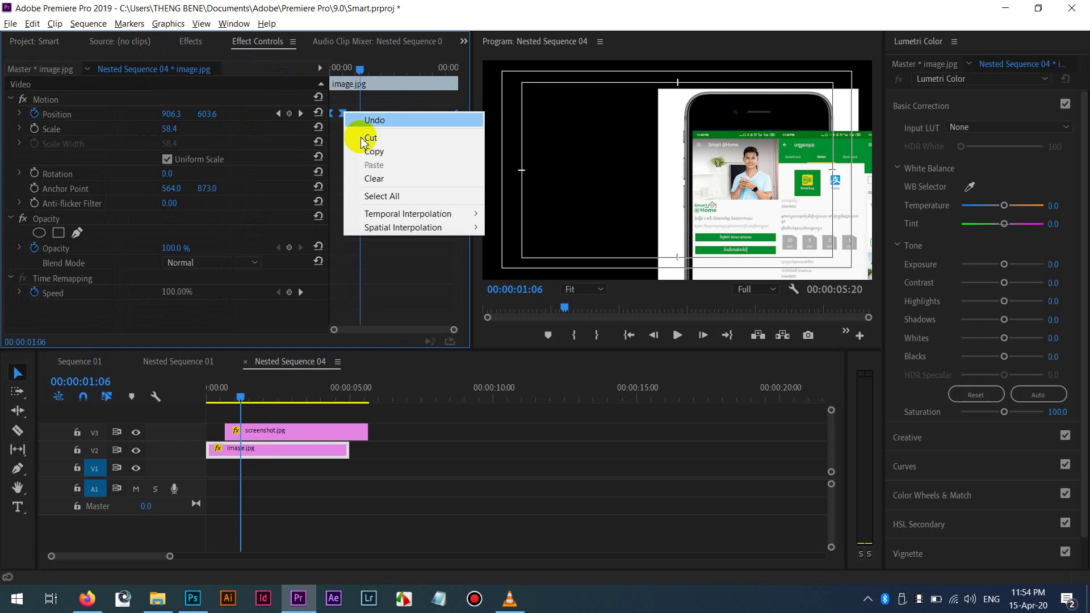
left_click(367, 146)
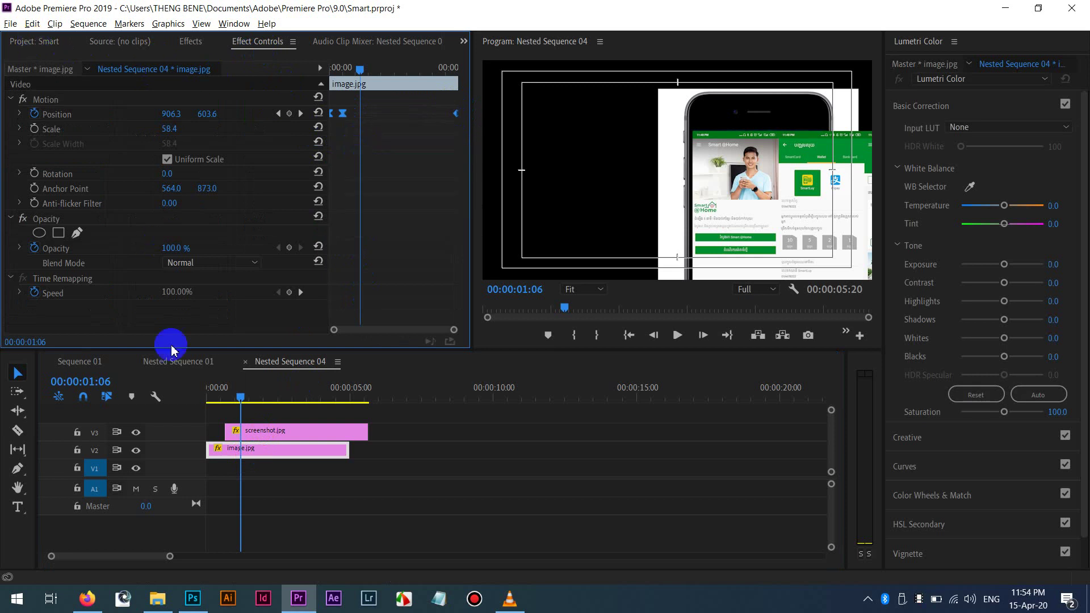
Paste the copied Position keyframes onto Nested Sequence 04 in Sequence 01 at 00:00:10:01.
left_click(183, 367)
left_click(95, 366)
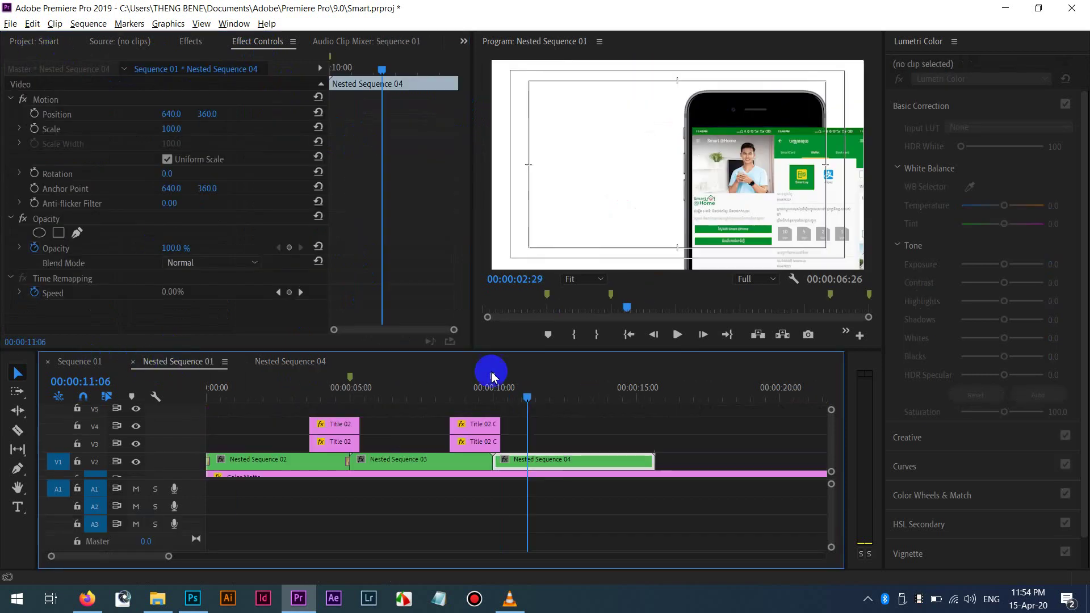
left_click(553, 467)
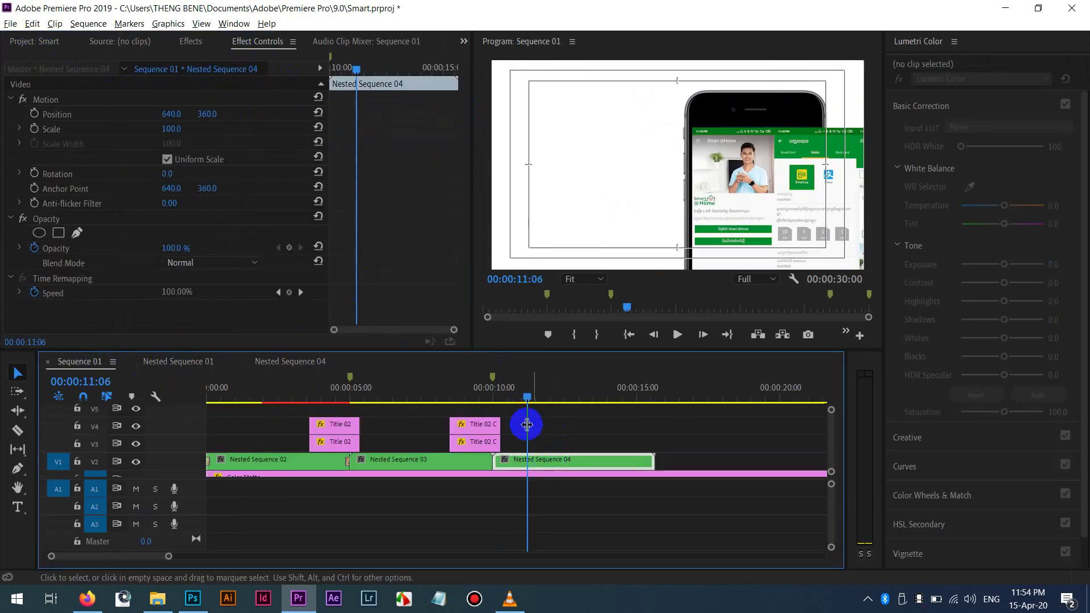
left_click_drag(528, 401, 499, 393)
key("Up")
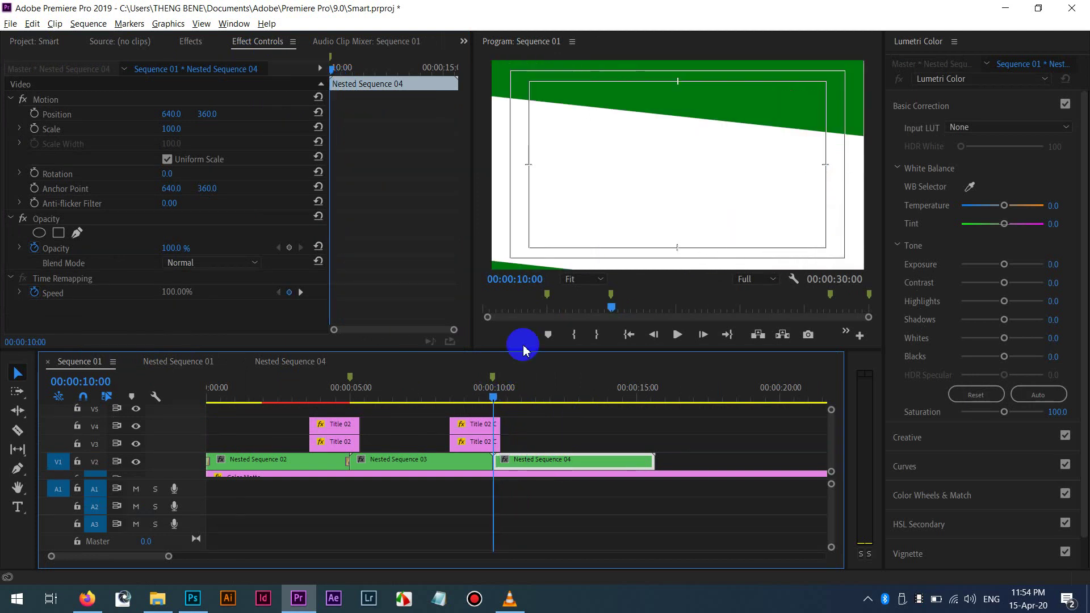
key("Right")
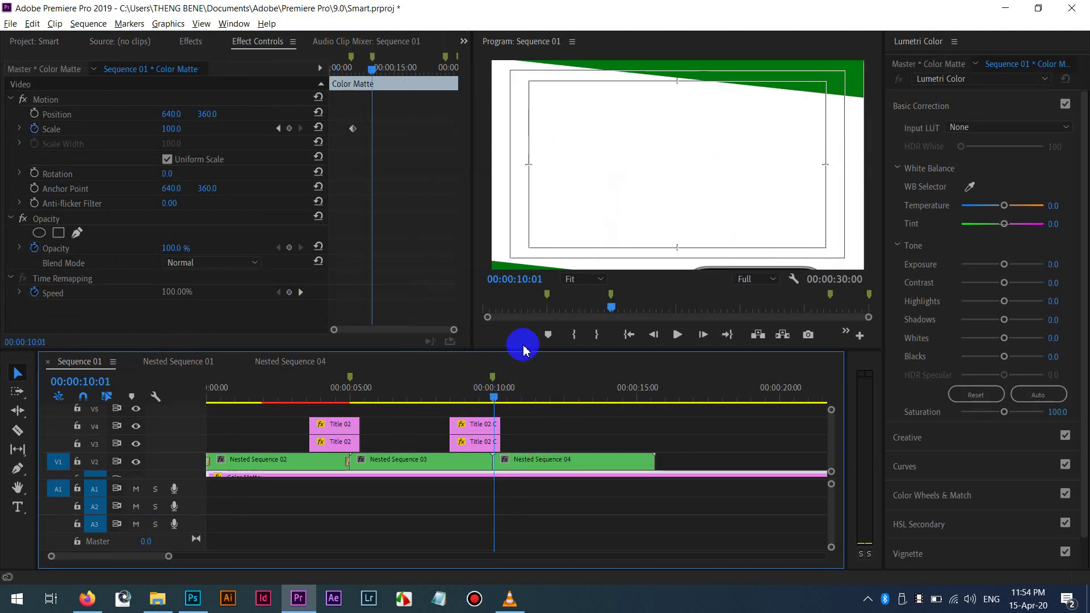
left_click(565, 459)
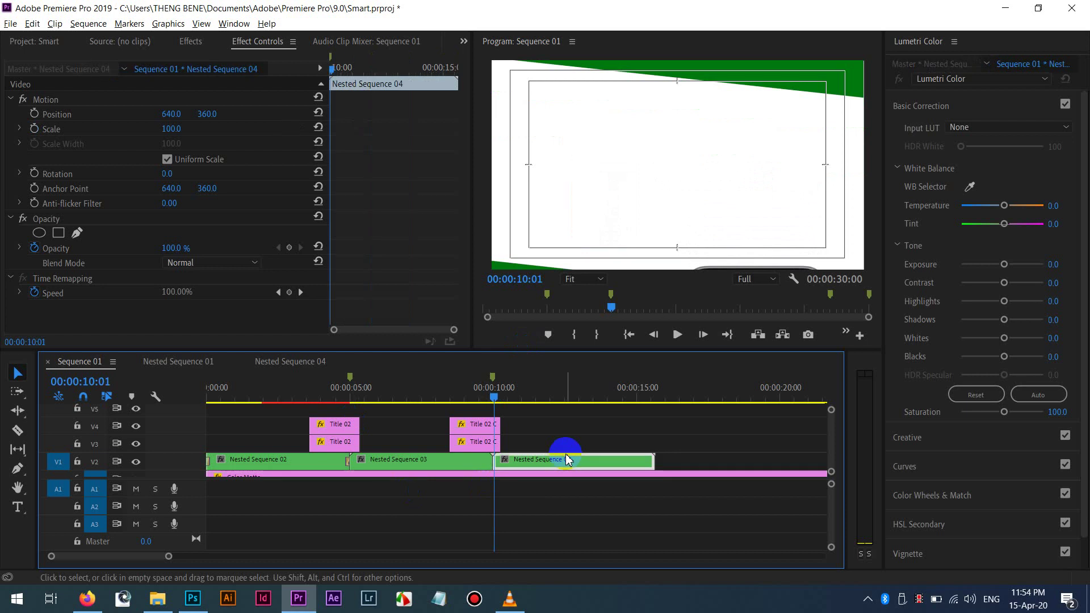
right_click(359, 168)
left_click(377, 175)
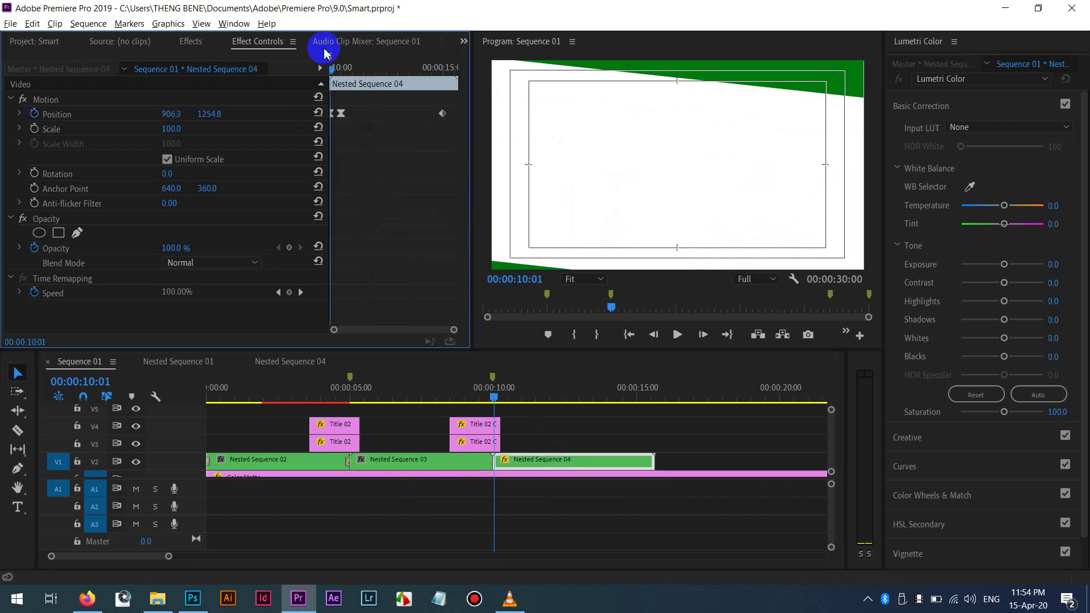
Play back Nested Sequence 04 in Sequence 01 from 00:00:10:00 to check the phone's slide-up and the screenshot overlay.
key("space")
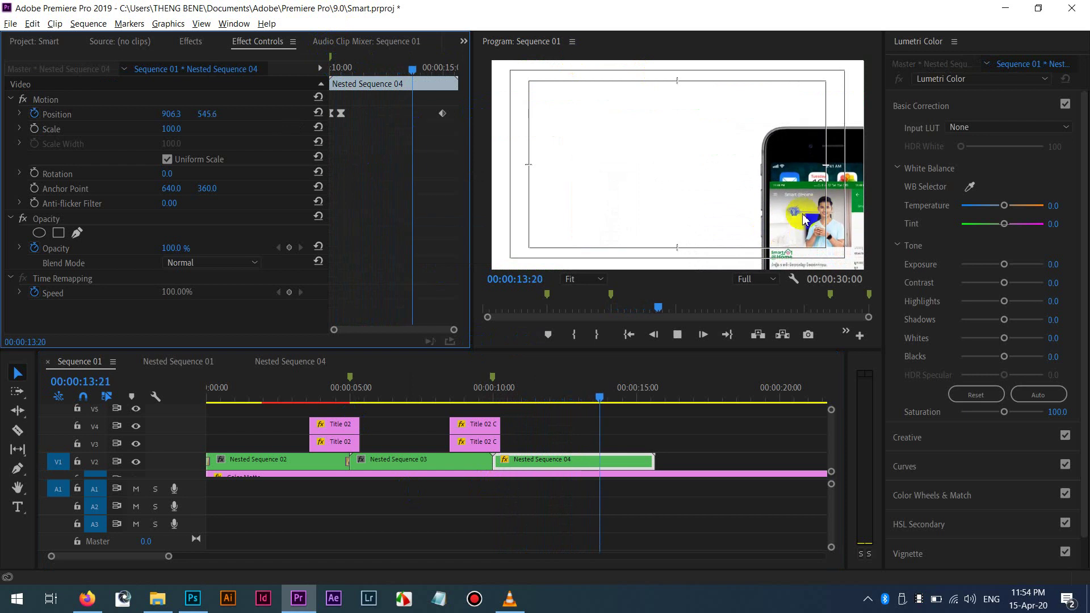
left_click(478, 102)
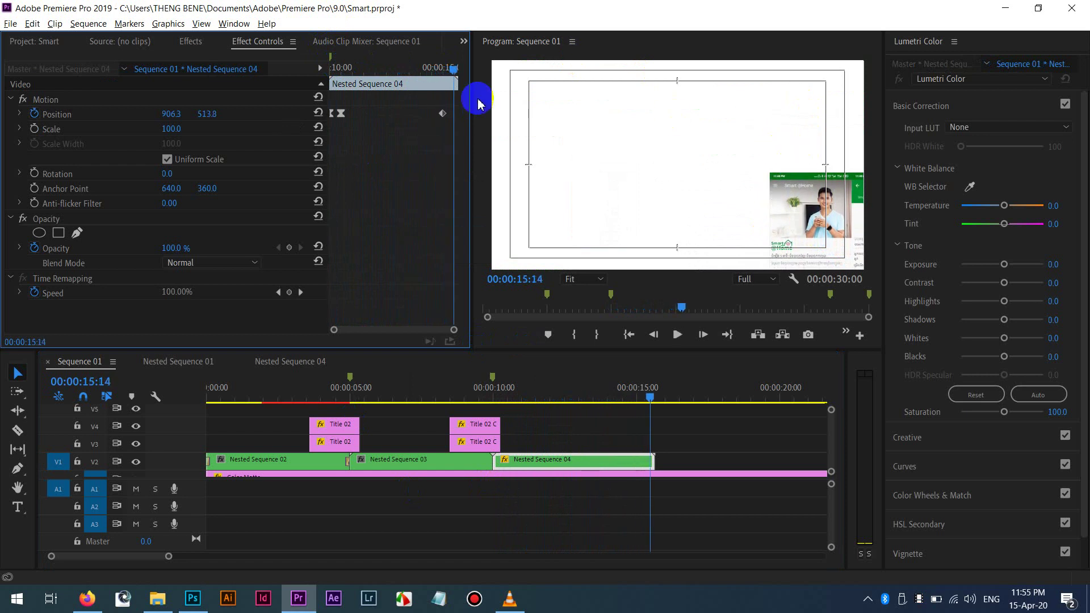
left_click_drag(449, 70, 305, 80)
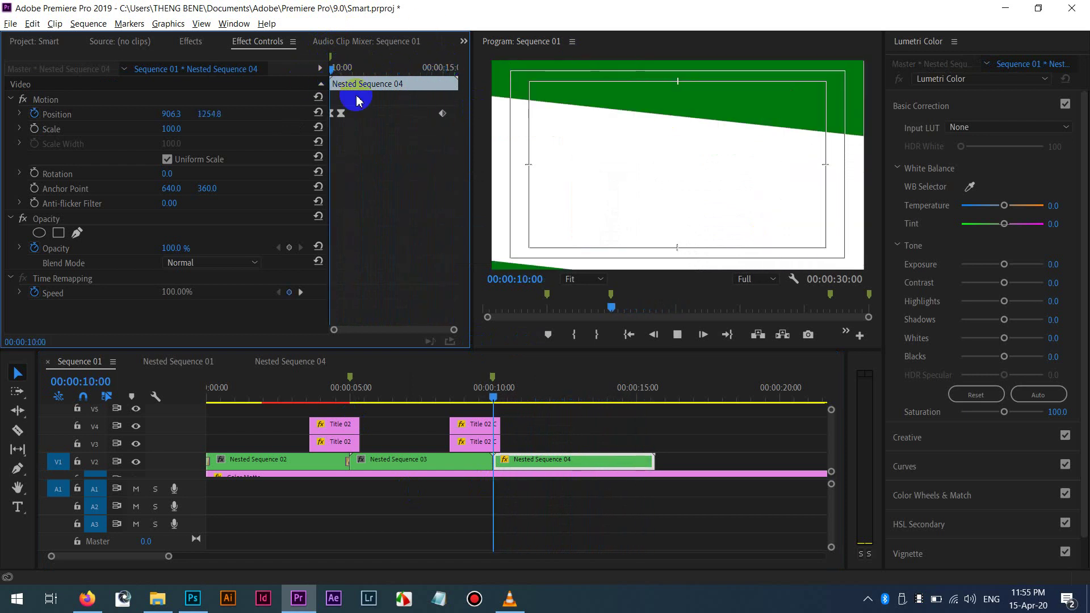
key("space")
key("space")
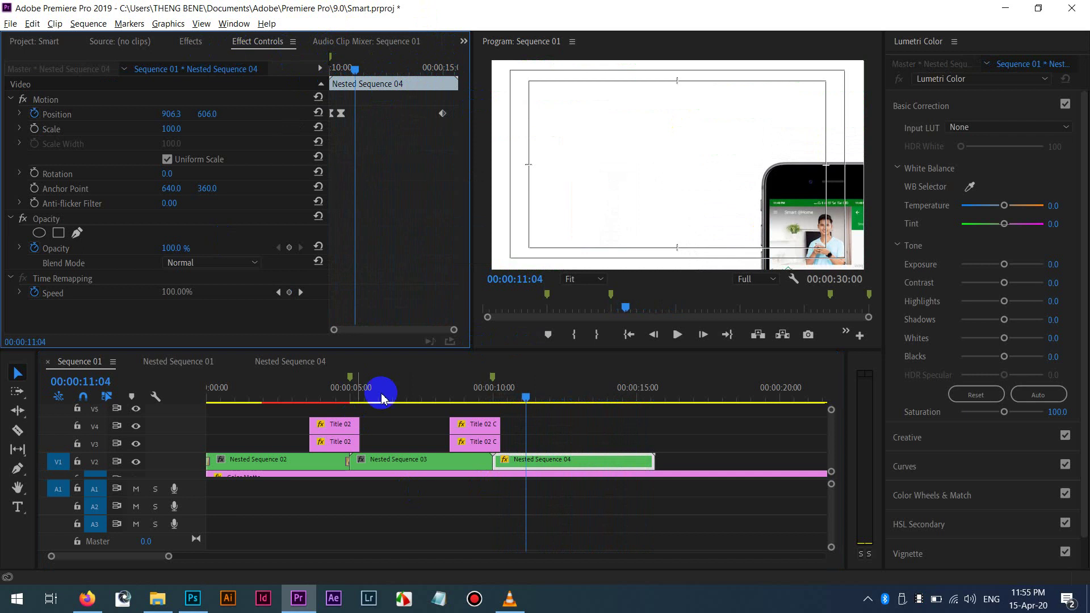
In Nested Sequence 04, delete the keyframed image.jpg clip from V2.
left_click(296, 364)
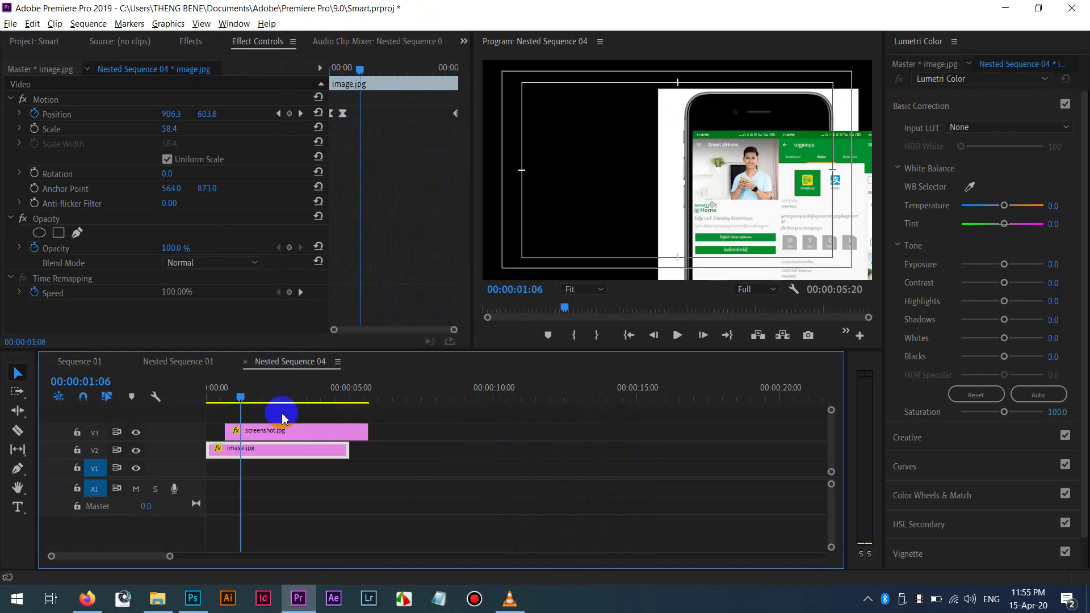
left_click(278, 448)
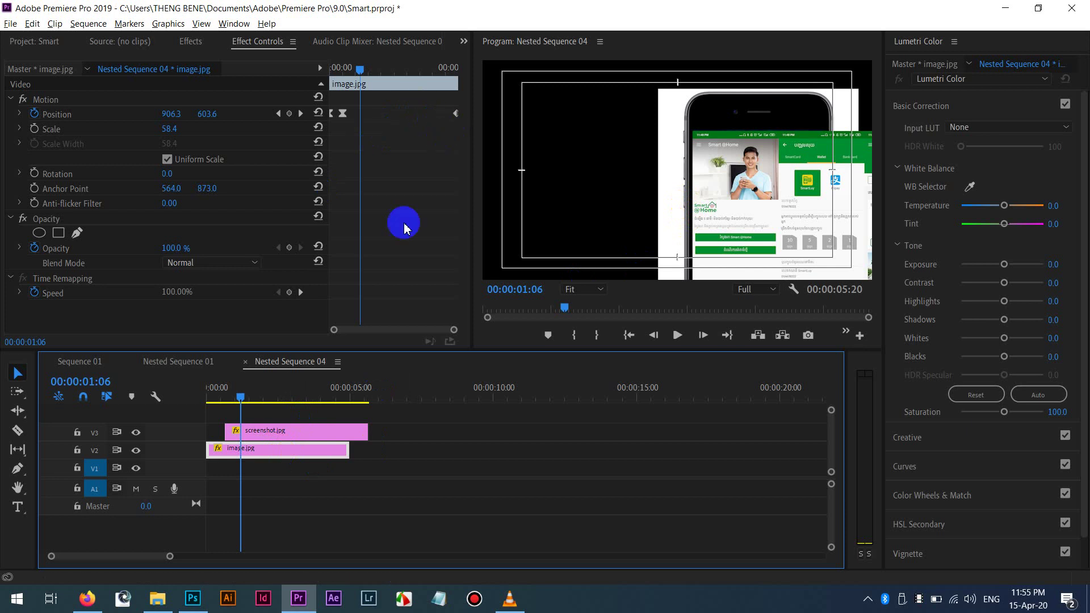
left_click(365, 474)
left_click(329, 454)
key("Delete")
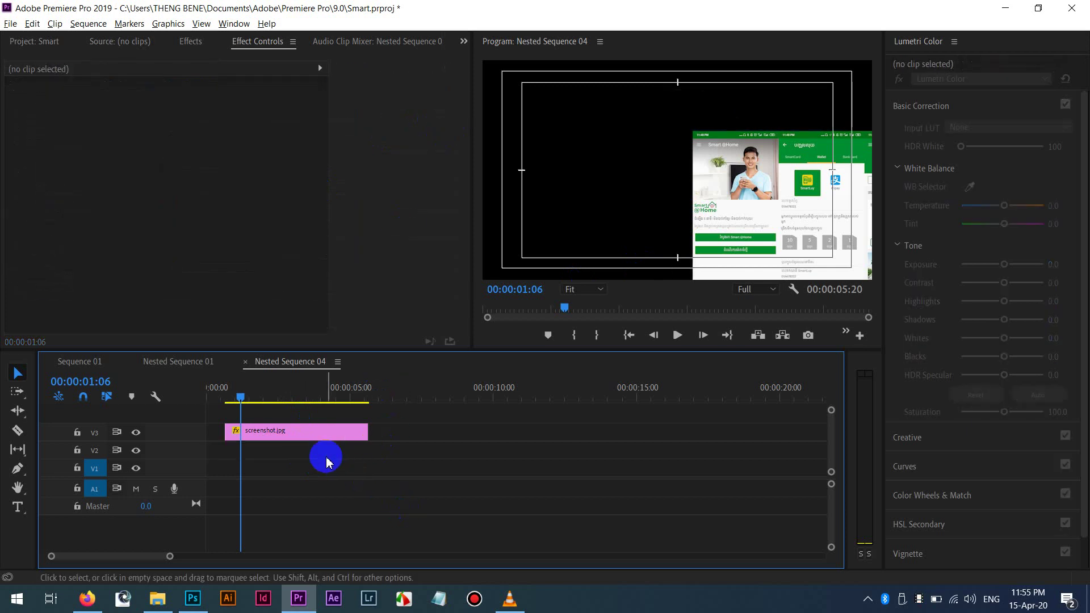
Add image.jpg from the Smart ads folder to V1 at the sequence start and move screenshot.jpg onto V2 directly above it.
key("alt+Tab")
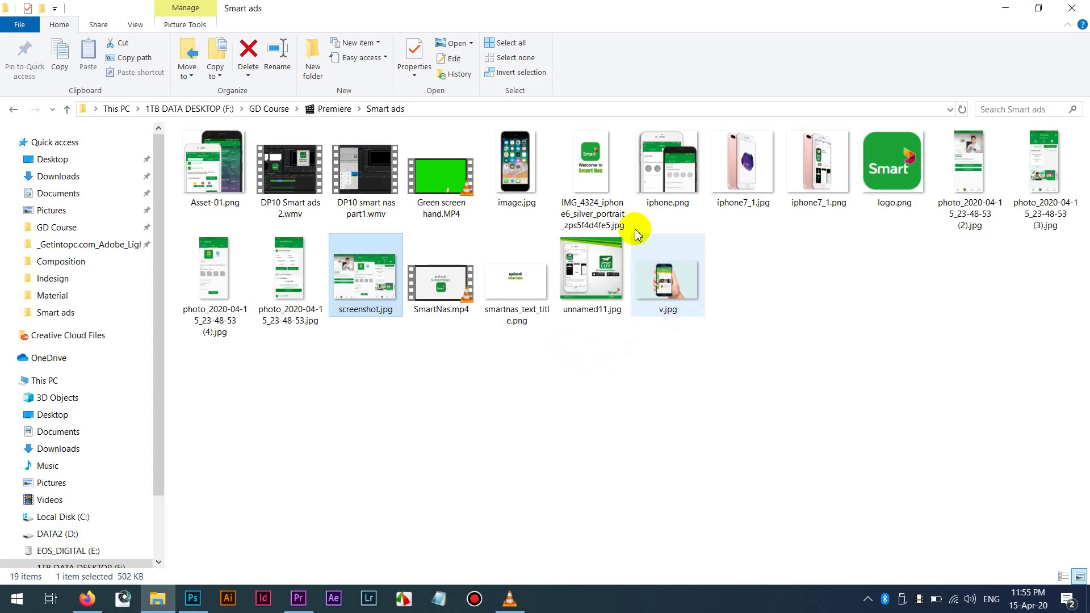
left_click_drag(516, 164, 194, 472)
left_click_drag(272, 435, 254, 452)
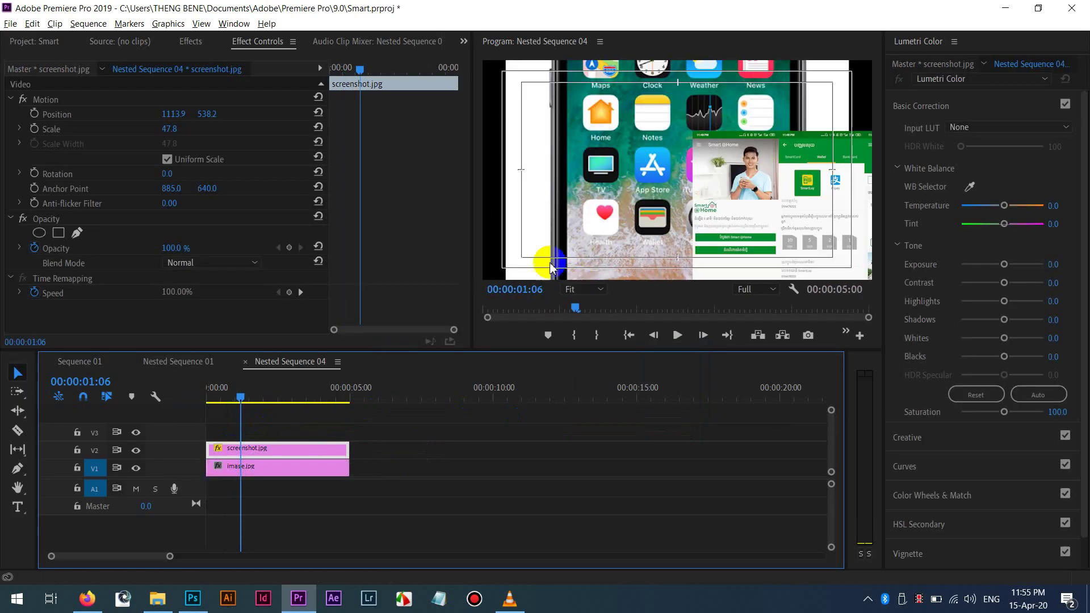
Scale image.jpg down to 48 and centre the phone in the frame at position 635.3, 360.0.
left_click(317, 466)
left_click(603, 210)
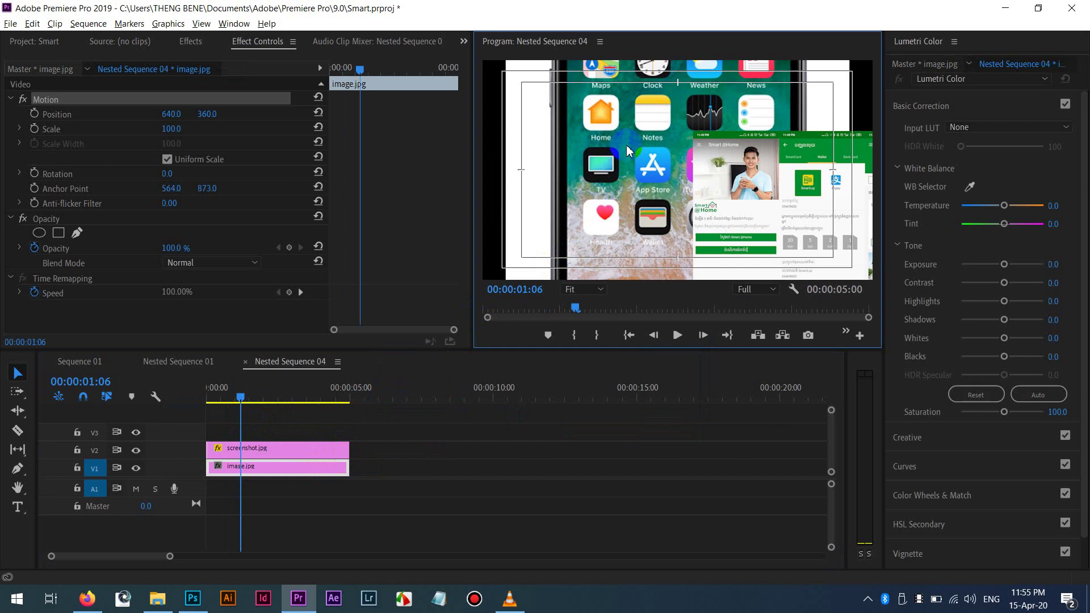
left_click_drag(617, 170, 693, 173)
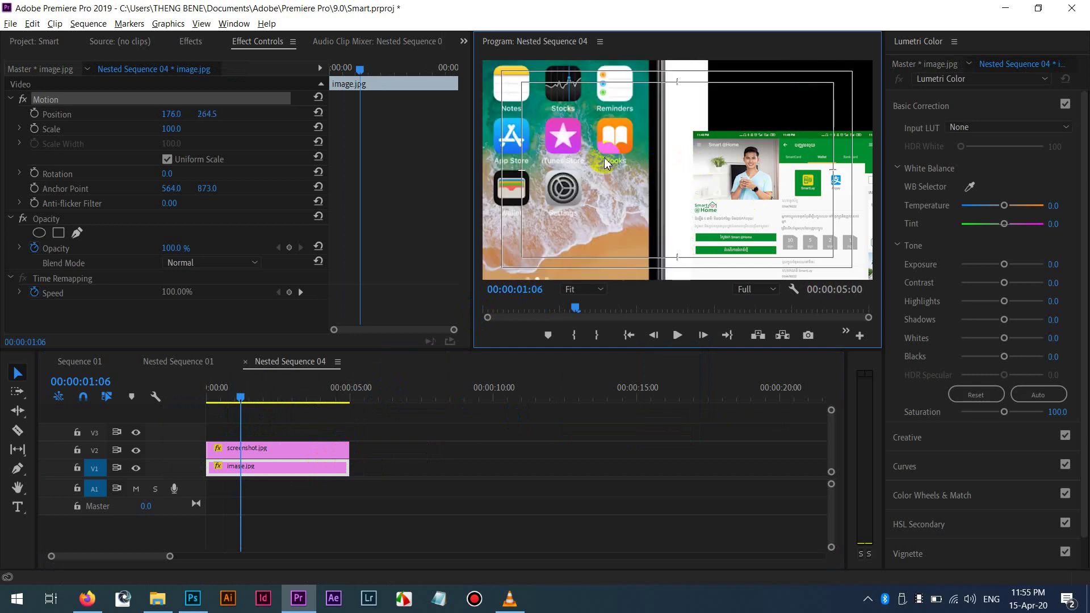
left_click_drag(605, 164, 589, 149)
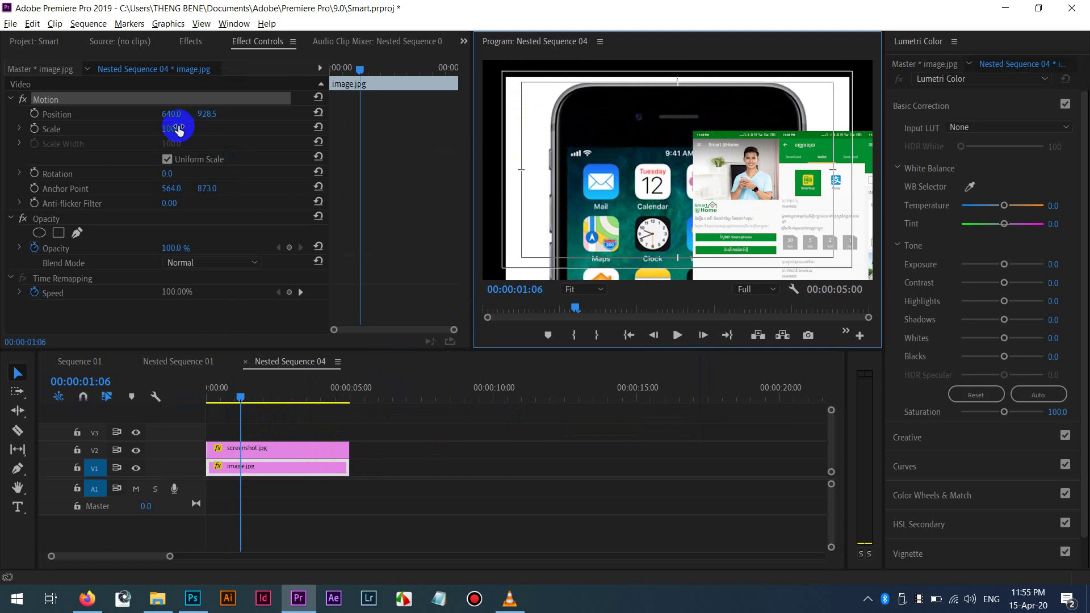
left_click_drag(178, 129, 339, 138)
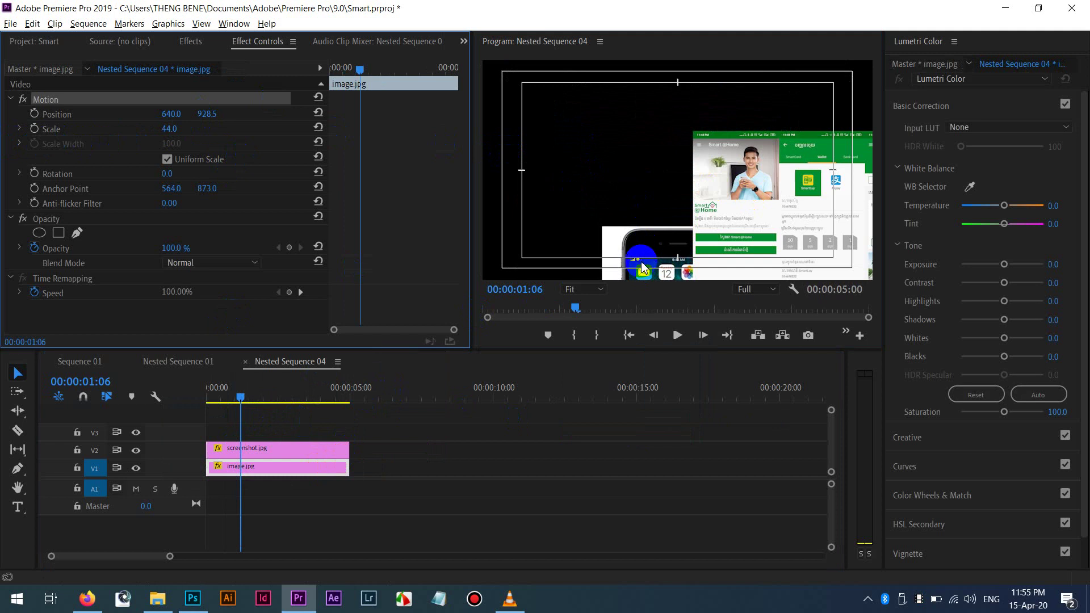
left_click_drag(643, 267, 647, 91)
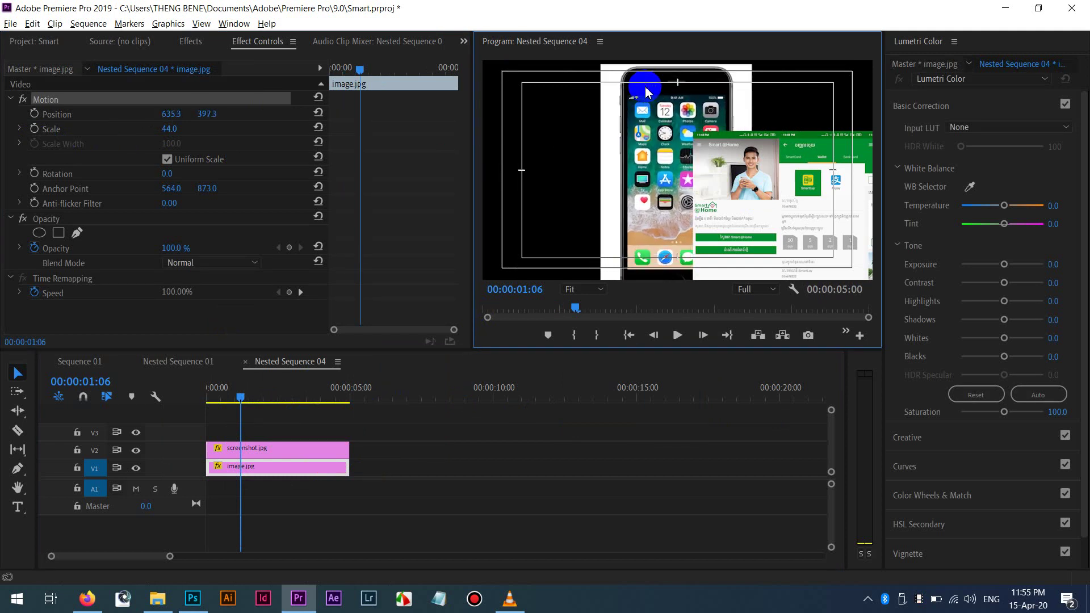
left_click(168, 130)
left_click_drag(137, 137, 181, 129)
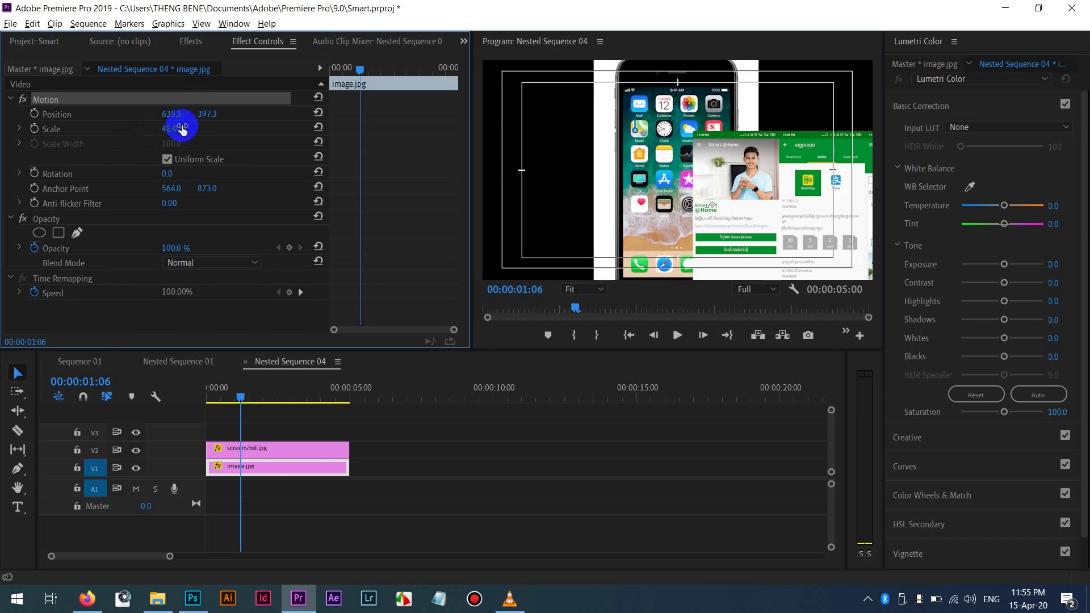
left_click_drag(633, 155, 625, 142)
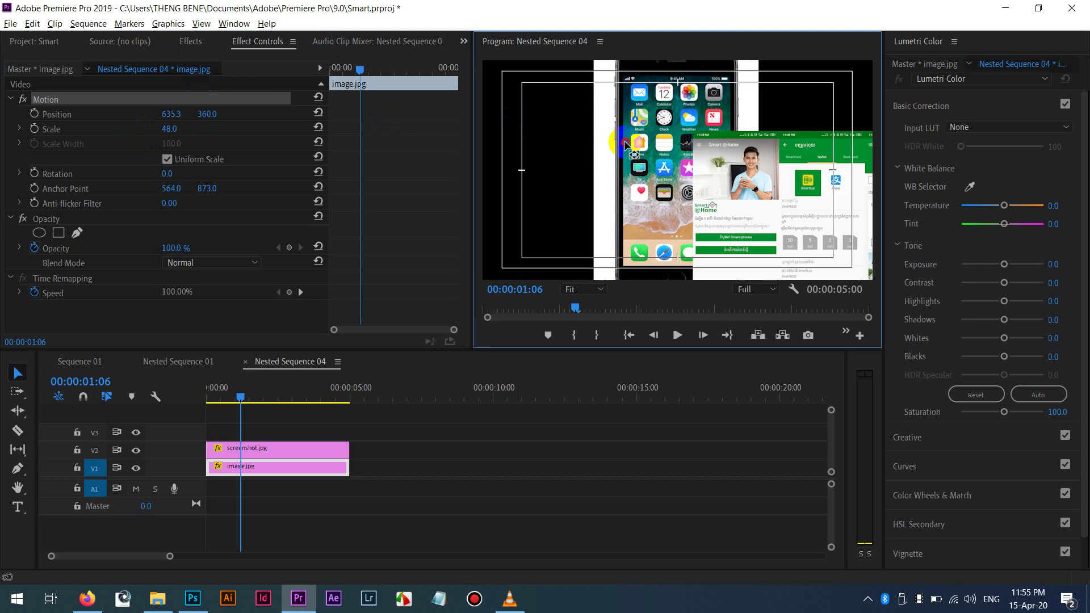
Scale screenshot.jpg to 57.8 and place it at about 969.3, 410.0 so its first page overlays the phone display.
left_click(284, 450)
left_click(755, 206)
left_click(815, 225)
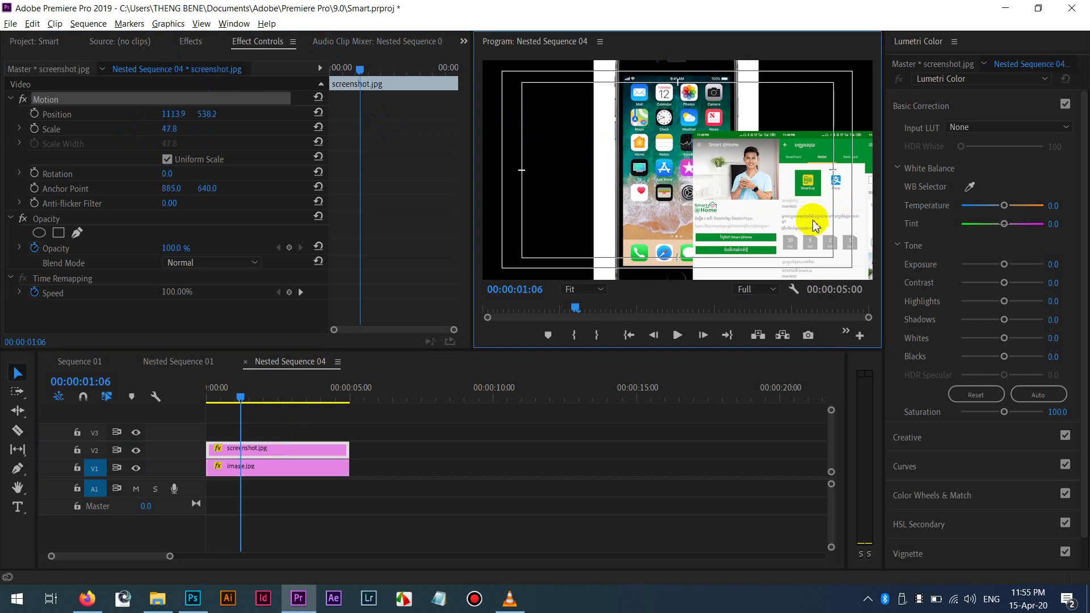
left_click_drag(739, 193, 748, 156)
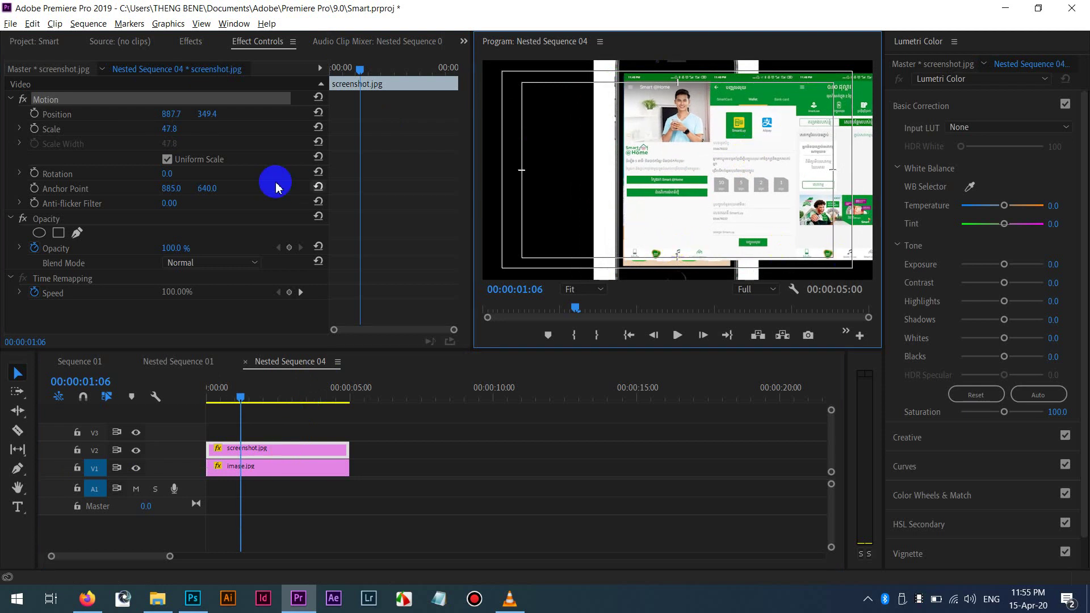
left_click_drag(168, 130, 191, 132)
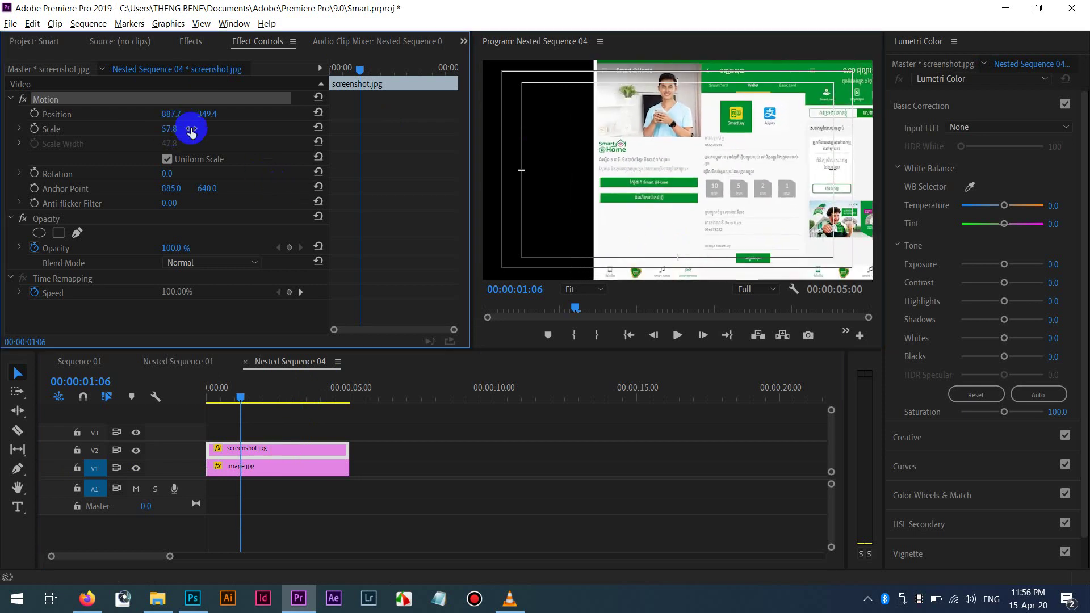
left_click_drag(676, 156, 700, 175)
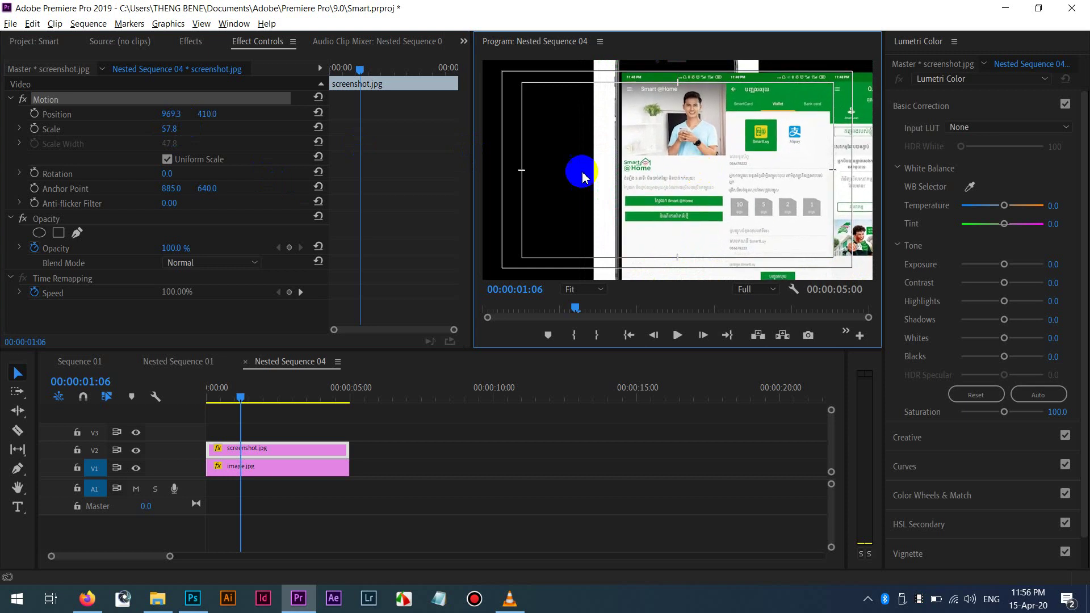
Switch to Photoshop, opening image.jpg from the Smart ads folder as its own document, and return to the combined screenshots document.
left_click(157, 598)
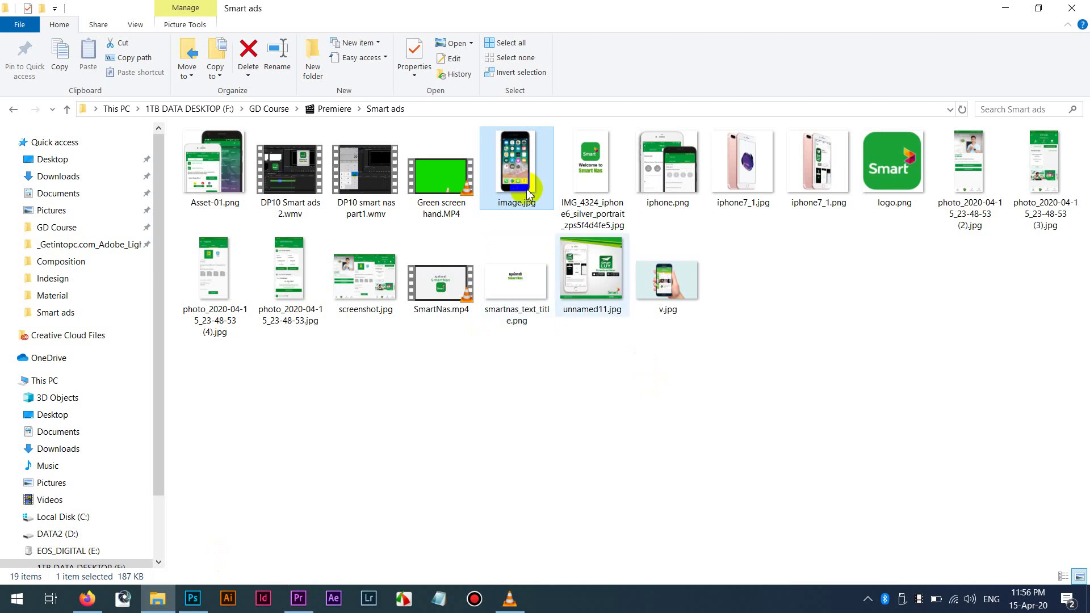
left_click_drag(528, 193, 551, 54)
key("alt+Tab")
left_click(190, 56)
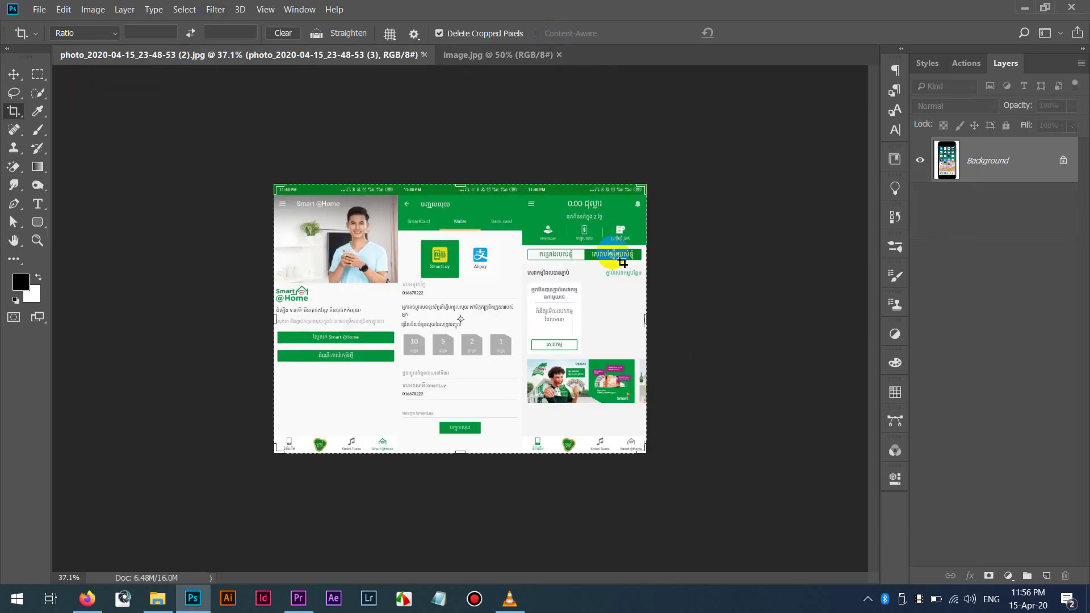
Select all three layers of the combined screenshots document and merge them into a single Background layer.
key("v")
mouse_move(405, 275)
left_mouse_down()
mouse_move(463, 85)
mouse_move(454, 210)
mouse_move(409, 275)
left_mouse_up()
left_click(956, 213)
left_click(1037, 154)
left_click(1002, 229, "shift")
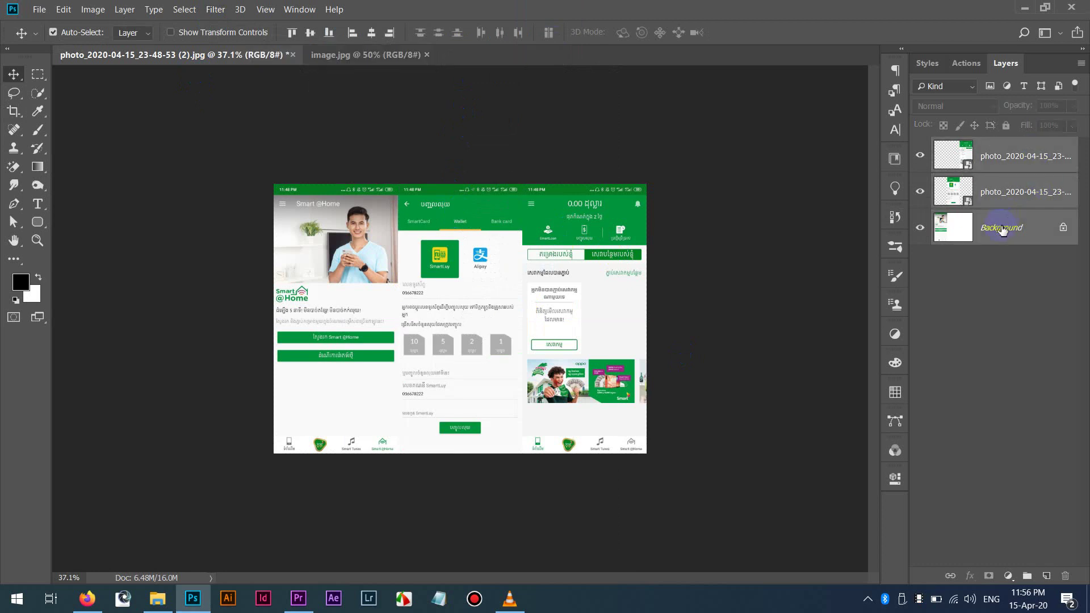
key("ctrl+w")
left_click(500, 246)
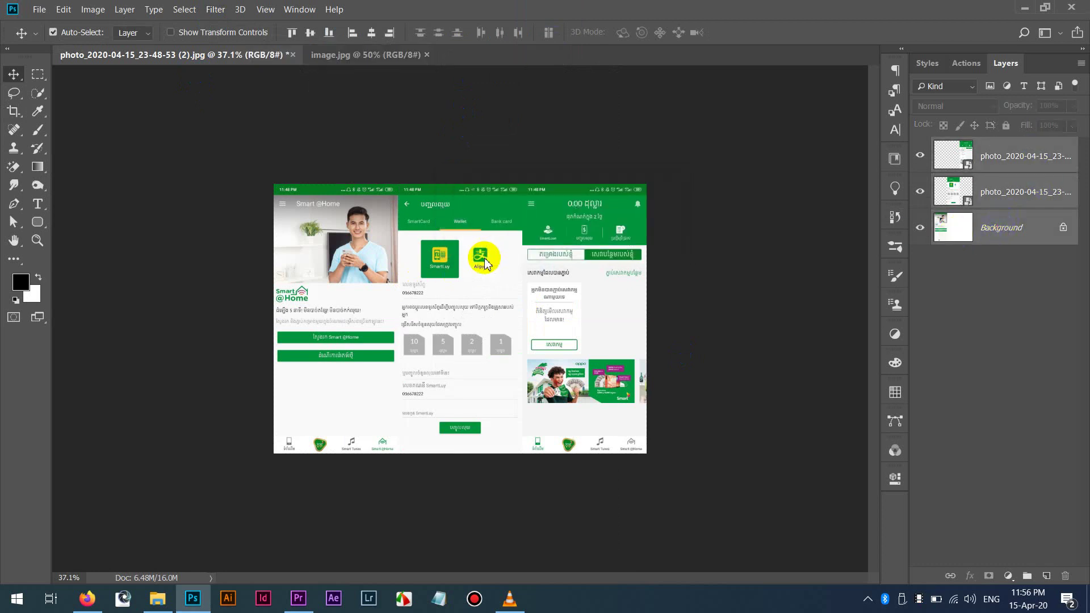
type("v")
left_click(1070, 17)
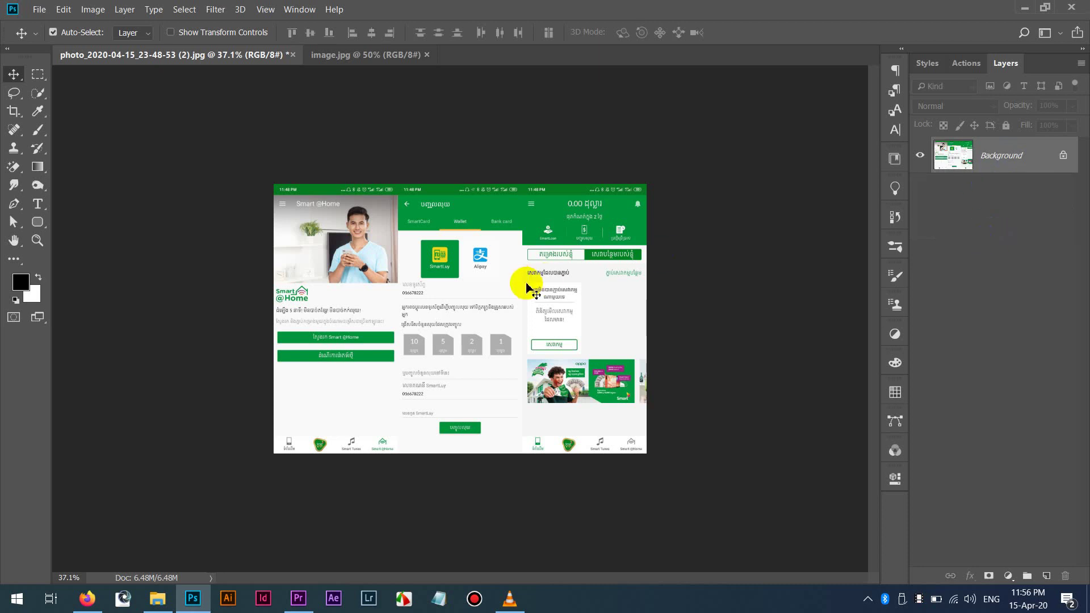
Bring the merged screenshots into image.jpg as a new layer and enlarge them to about 127% over the phone display.
key("ctrl+a")
left_click_drag(369, 279, 509, 268)
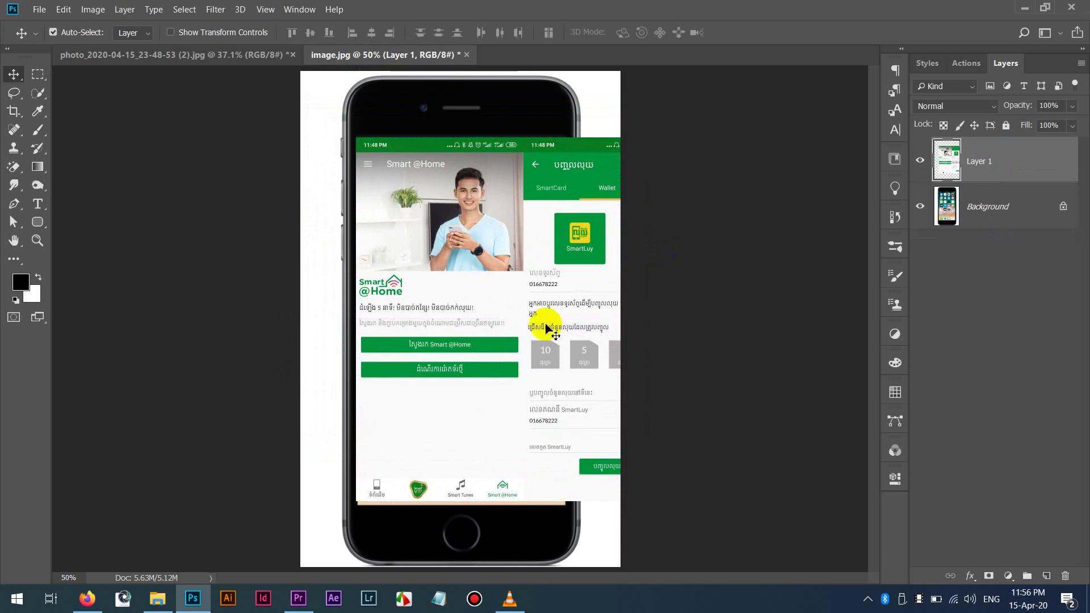
scroll(473, 335, "down", 3)
key("ctrl+t")
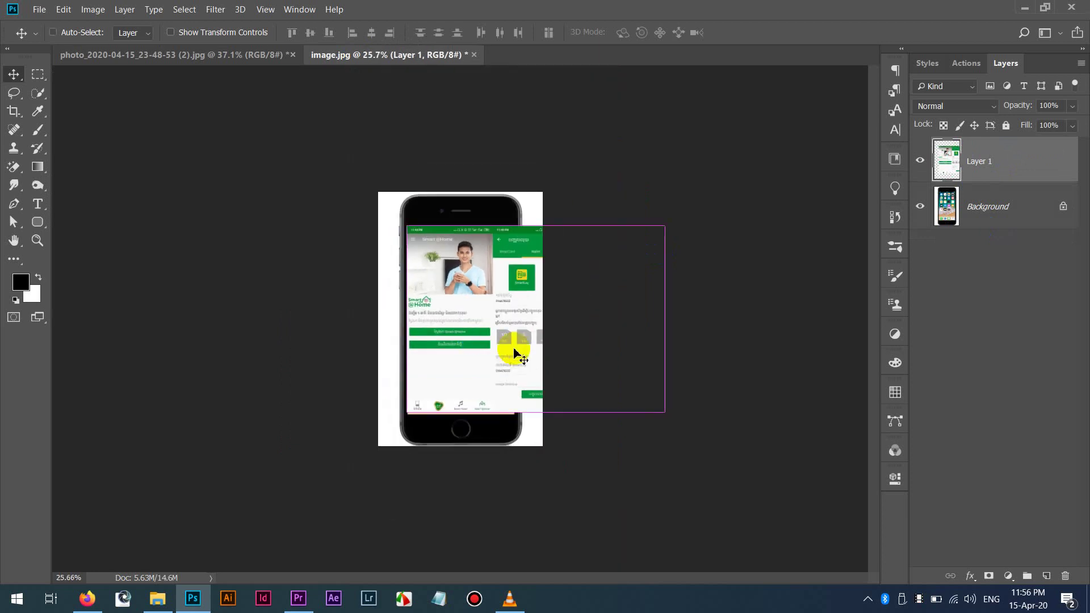
left_click_drag(664, 411, 740, 464)
scroll(511, 312, "up", 3)
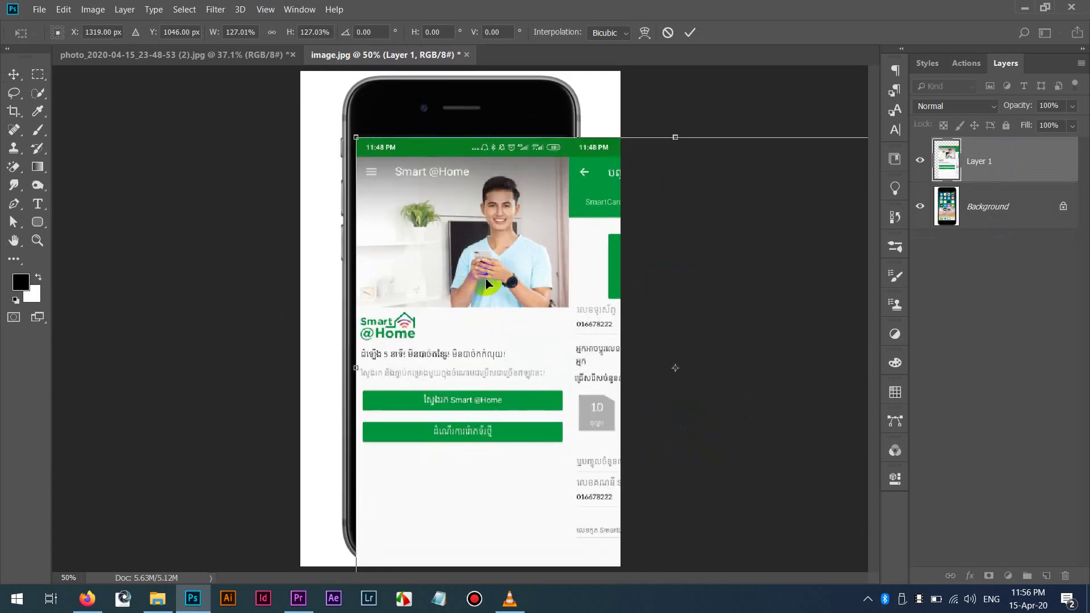
double_click(488, 284)
left_click_drag(488, 284, 489, 298)
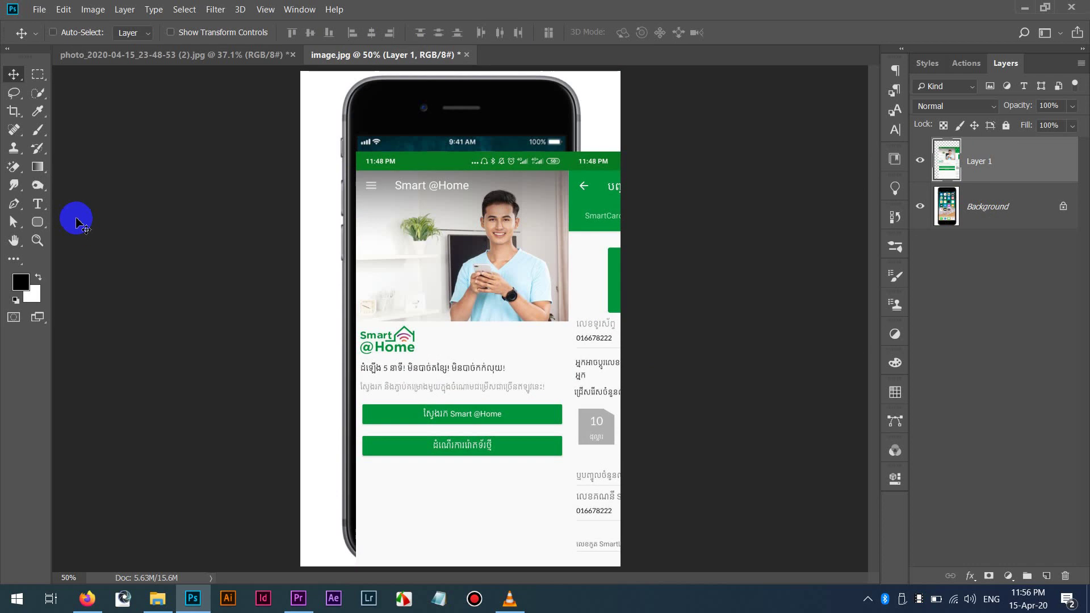
Show the rulers, add a vertical guide at the phone display's right edge, and move Layer 1 up to the display's top edge.
key("ctrl+r")
left_click_drag(60, 215, 572, 218)
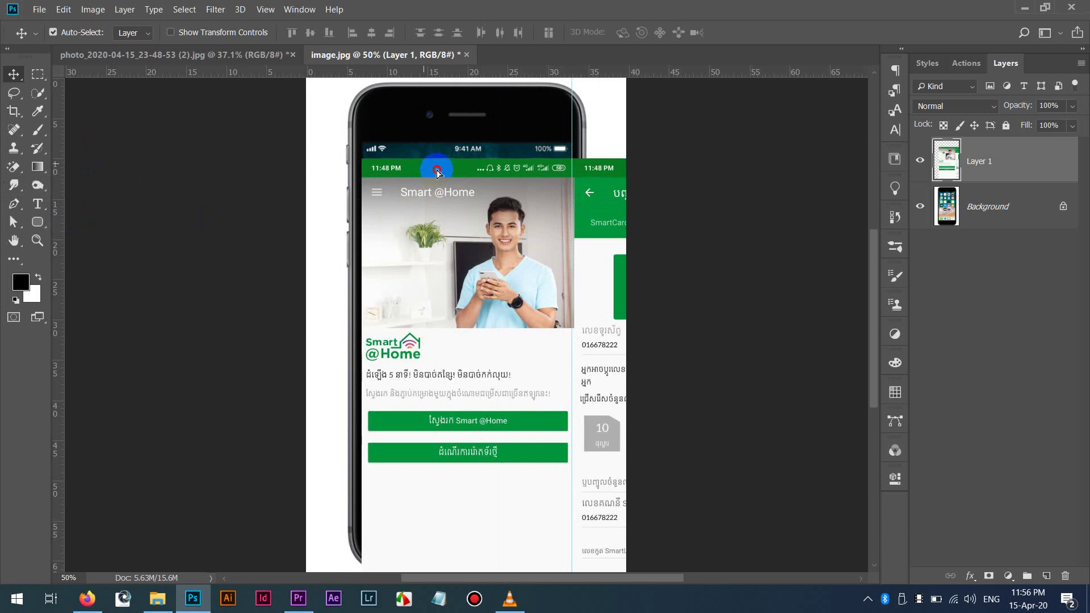
left_click_drag(437, 172, 437, 156)
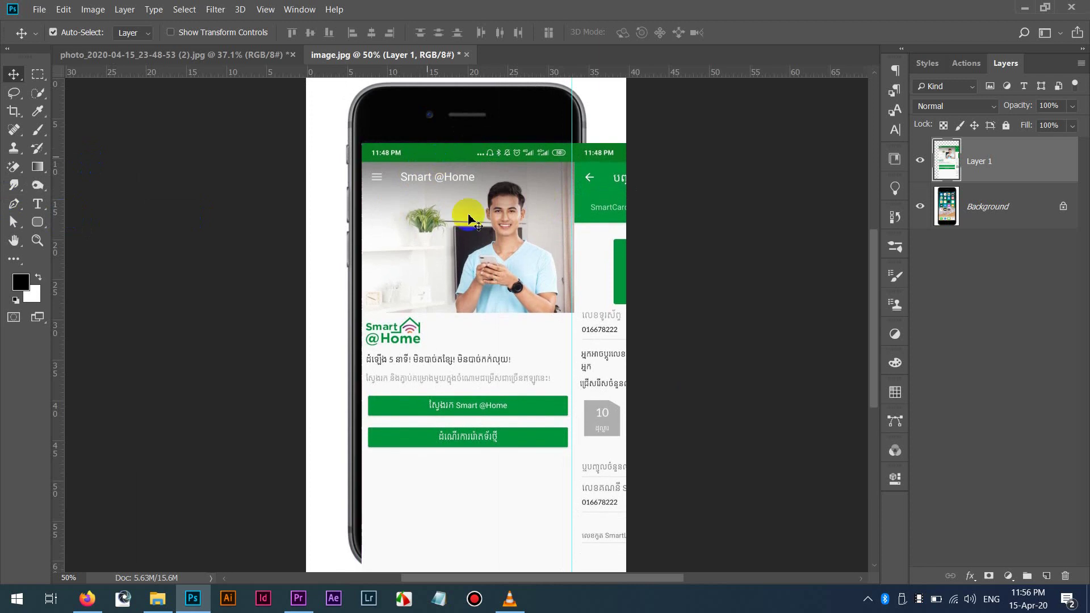
Scale Layer 1 down to about 98.7% so the first screenshot's right edge meets the vertical guide.
key("ctrl+minus")
key("ctrl+t")
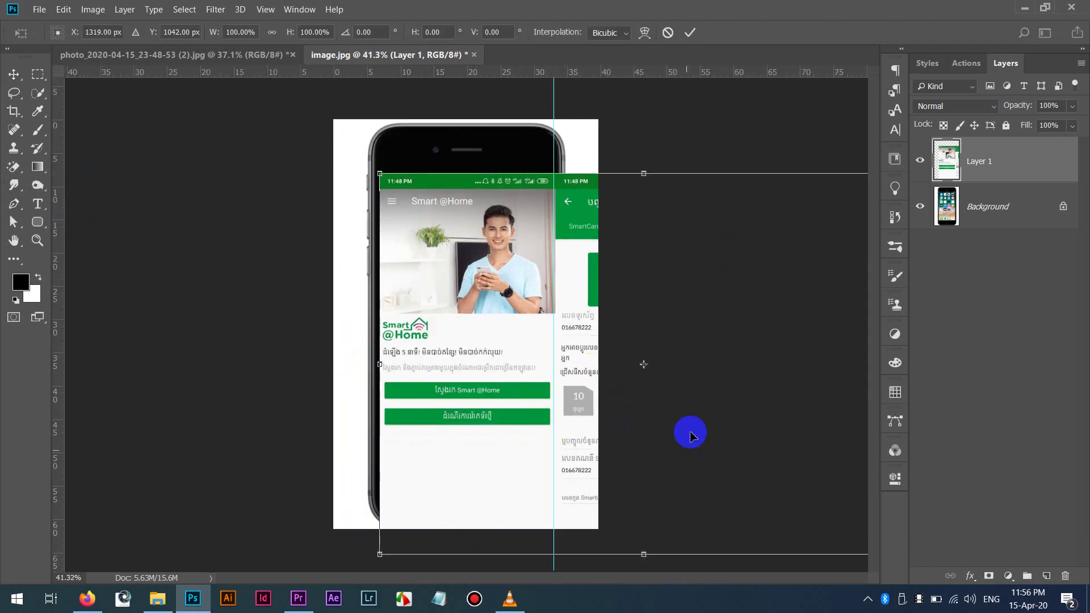
key("ctrl+minus")
left_click_drag(763, 477, 761, 474)
left_click_drag(492, 205, 585, 244)
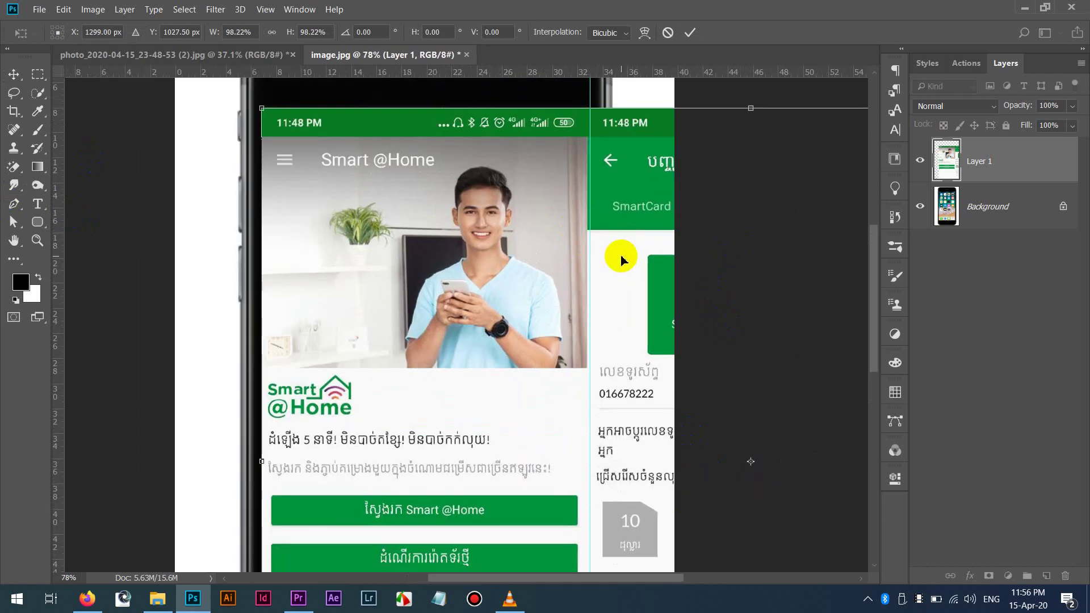
scroll(621, 260, "down", 5)
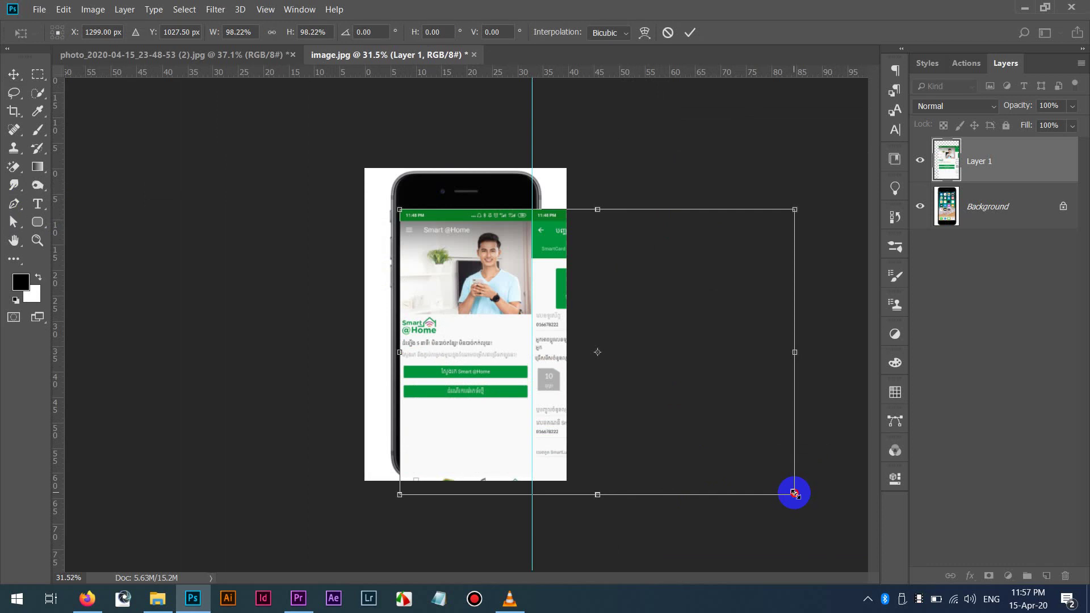
left_click_drag(795, 493, 796, 494)
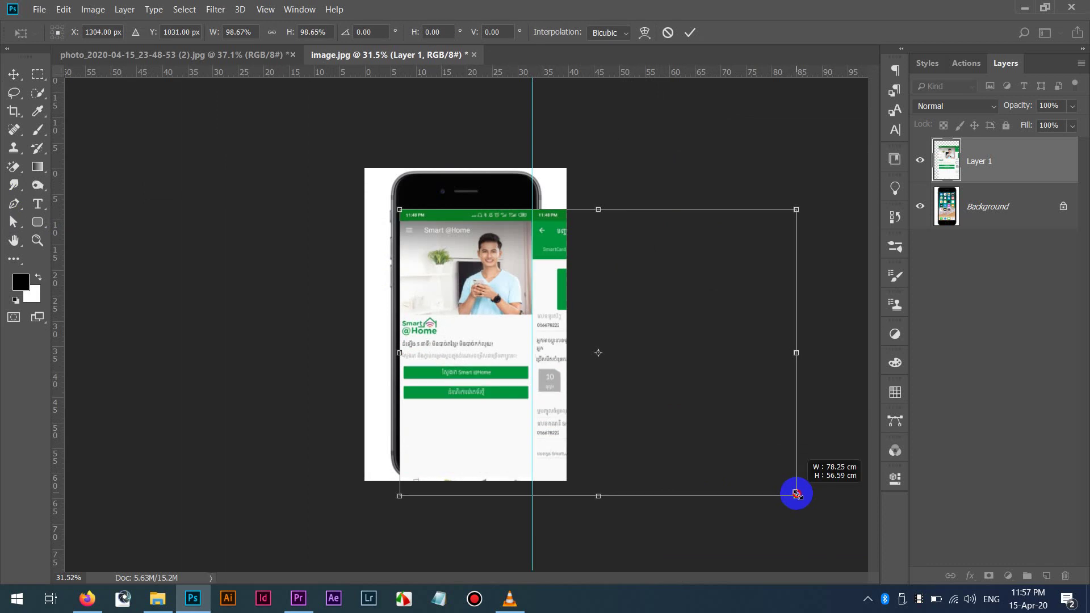
key("Return")
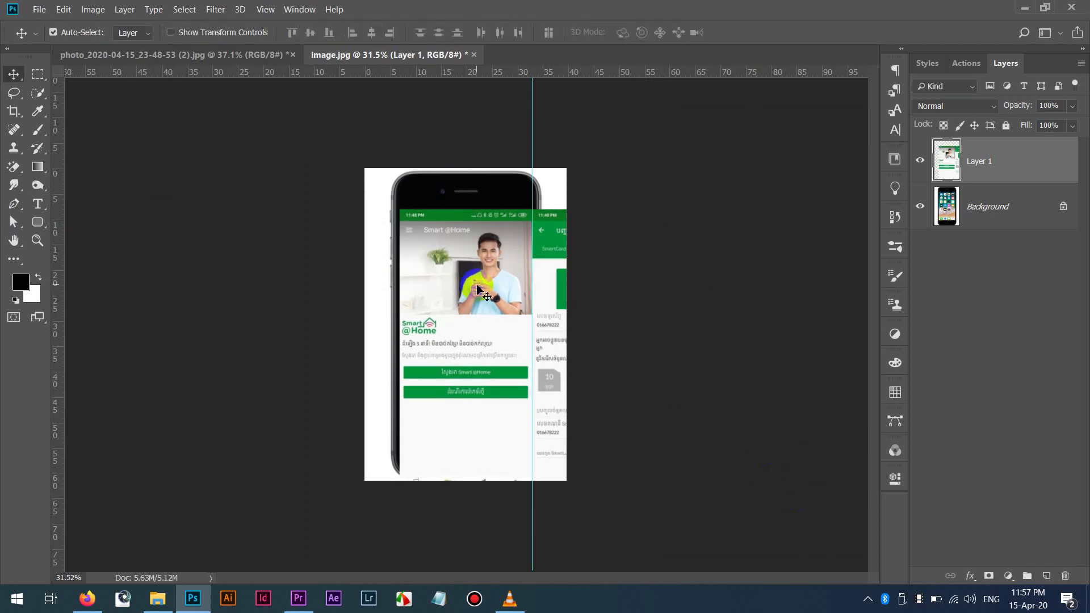
scroll(445, 319, "down", 2)
left_click_drag(472, 350, 455, 285)
key("ctrl+z")
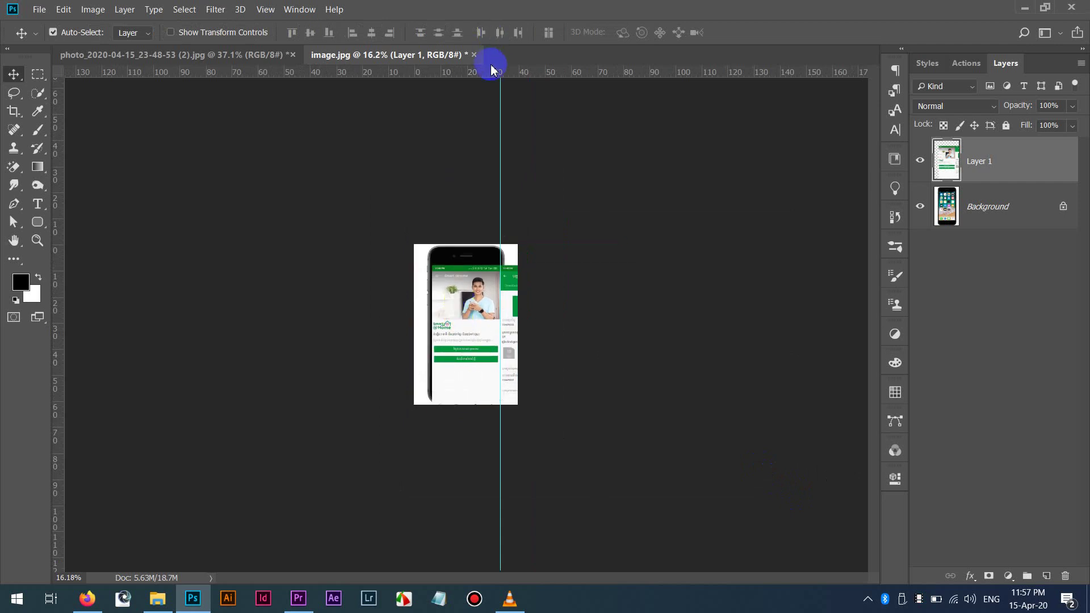
Add a horizontal guide at the phone display's bottom edge, hiding Layer 1 while aligning the guide and showing it again.
left_click_drag(495, 78, 484, 387)
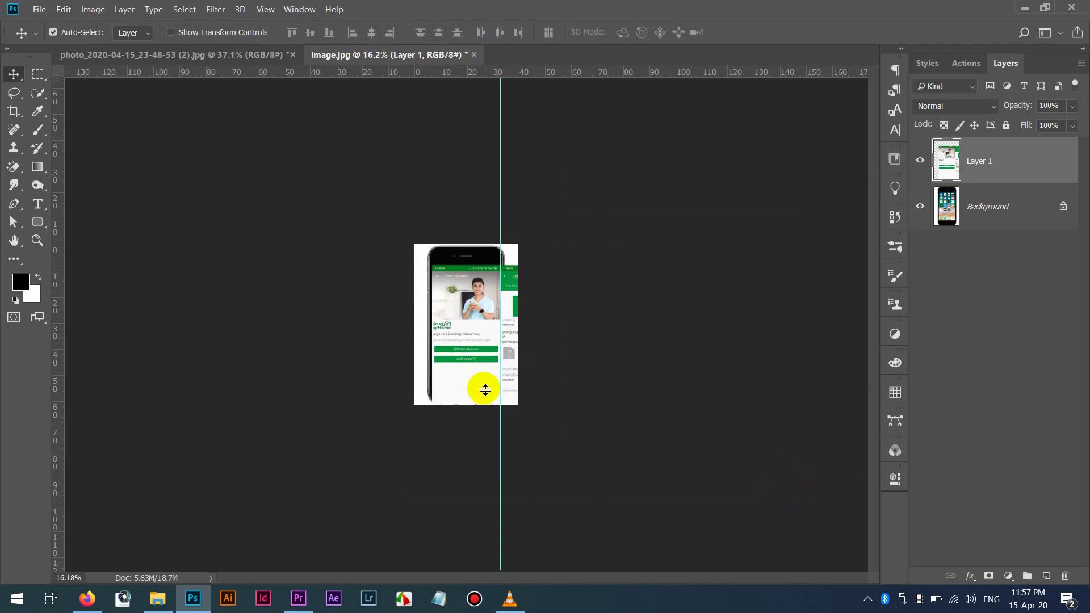
left_click(921, 162)
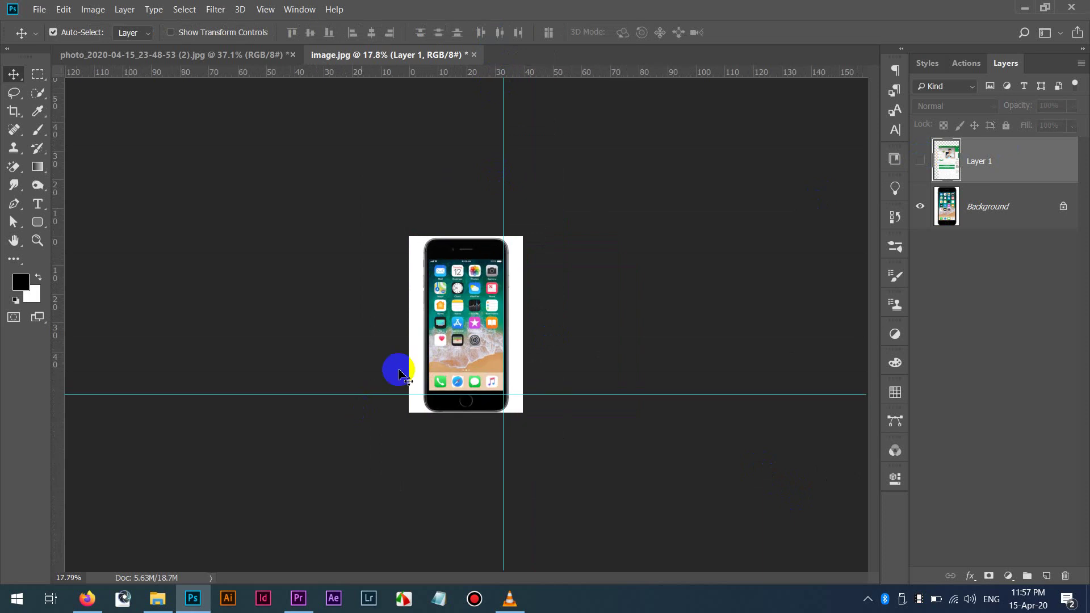
scroll(397, 369, "up", 3)
left_click_drag(398, 513, 397, 502)
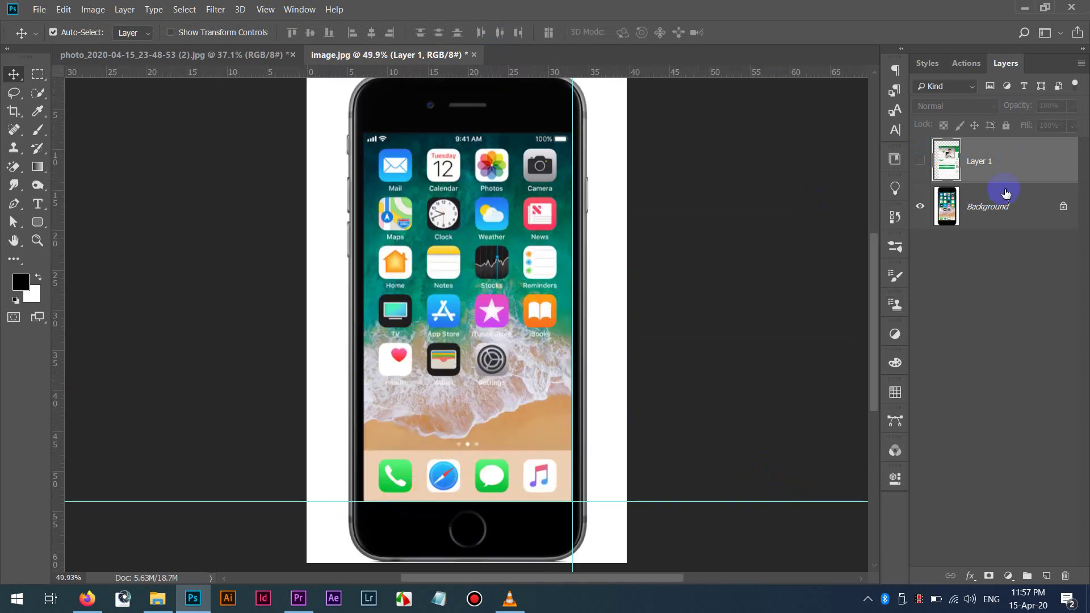
left_click(915, 163)
Extend the canvas to the right and downward with the Crop tool so all three screenshots on Layer 1 fit inside.
scroll(427, 451, "down", 4)
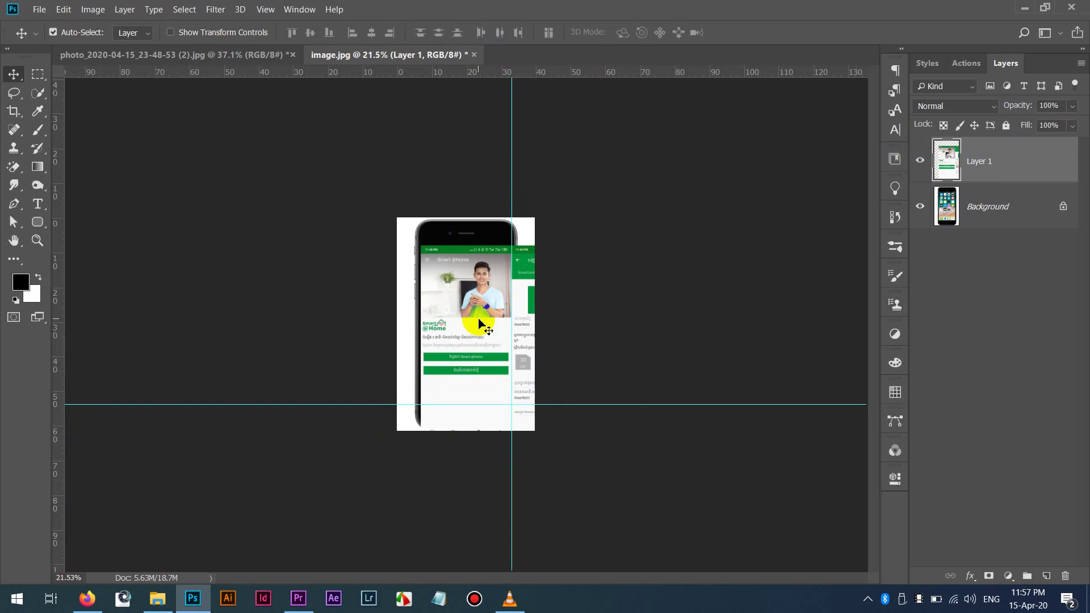
left_click(43, 79)
left_click(14, 111)
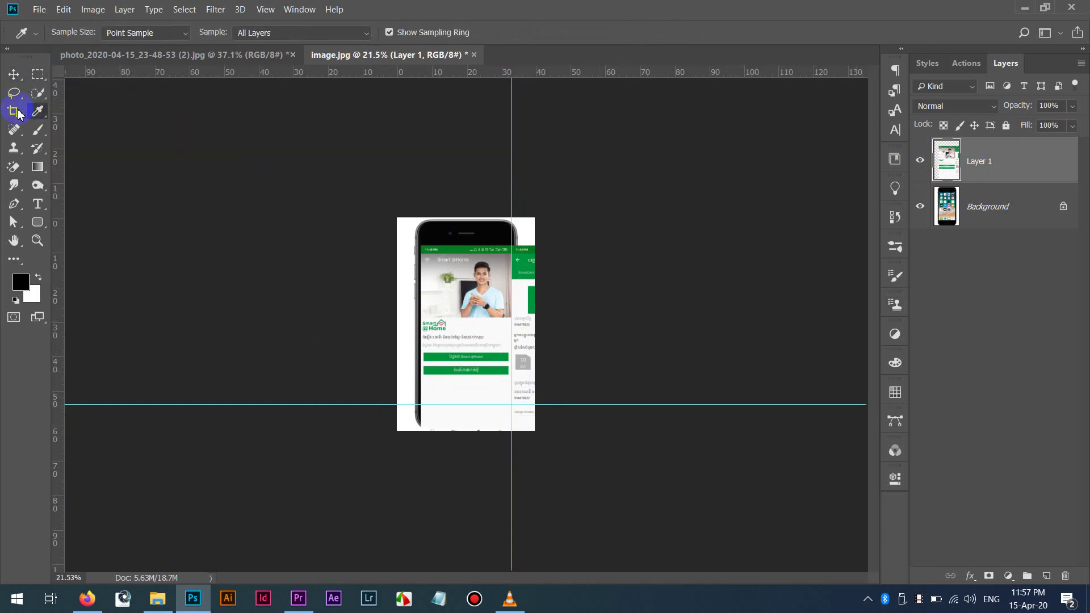
left_click_drag(533, 438, 669, 486)
key("Return")
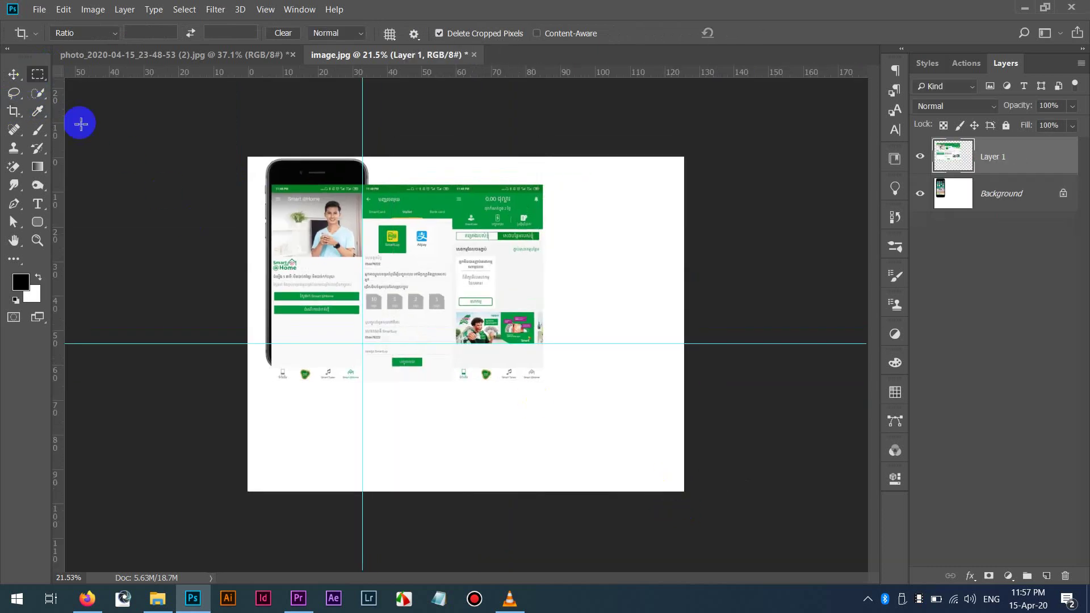
Marquee-select the part of Layer 1 below the horizontal guide, delete it and clear the selection.
key("m")
left_click_drag(253, 344, 583, 454)
key("Delete")
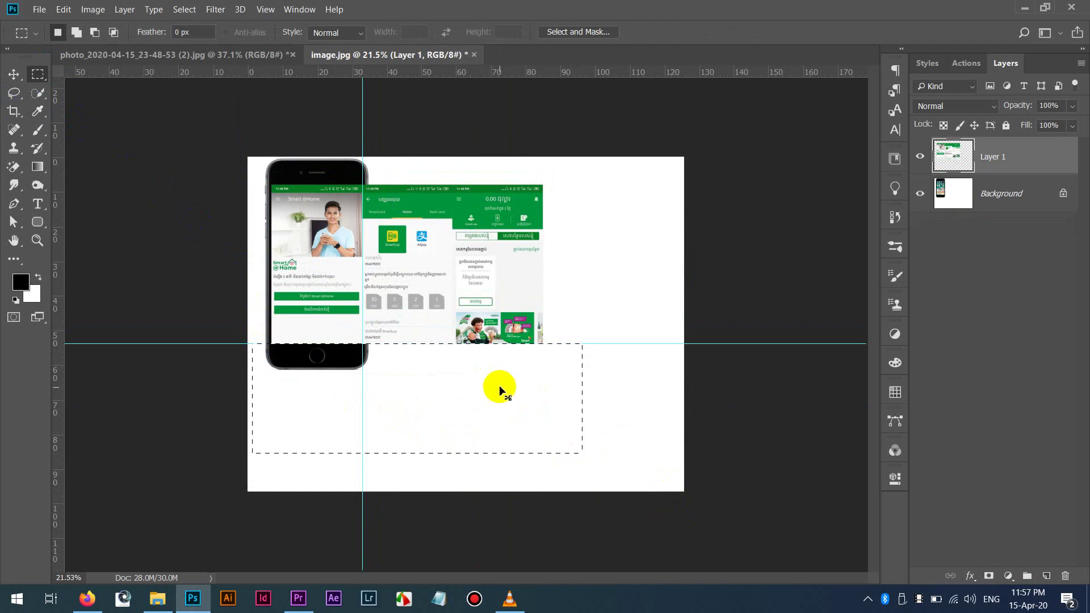
key("ctrl+d")
scroll(415, 251, "up", 4)
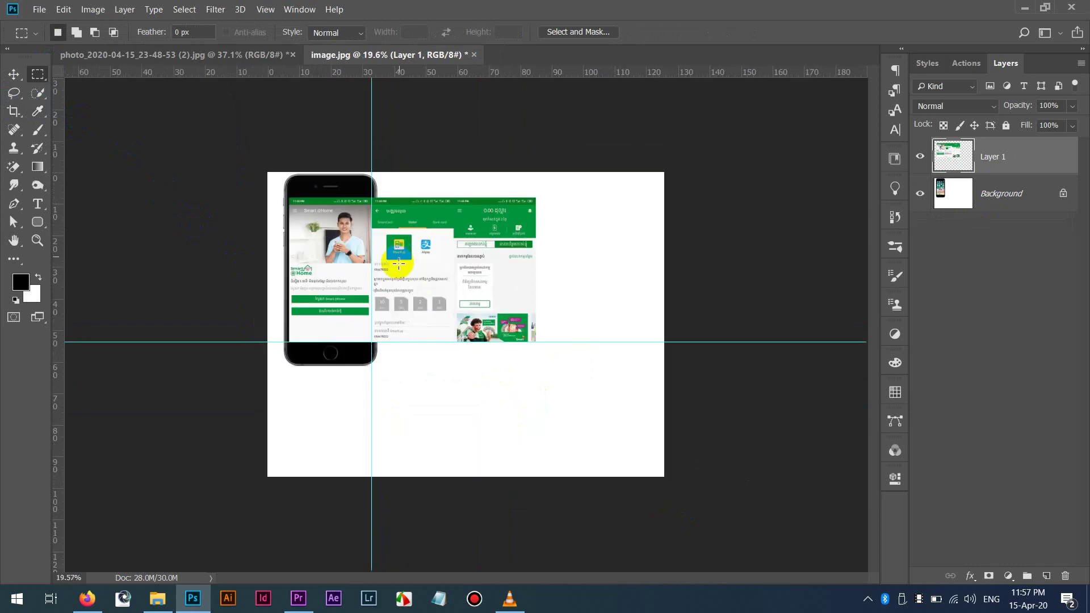
Move Layer 1 to the right off the phone display, load its outline as a selection and copy the contents.
mouse_move(426, 248)
left_mouse_down()
mouse_move(468, 297)
mouse_move(365, 263)
mouse_move(418, 228)
mouse_move(430, 250)
left_mouse_up()
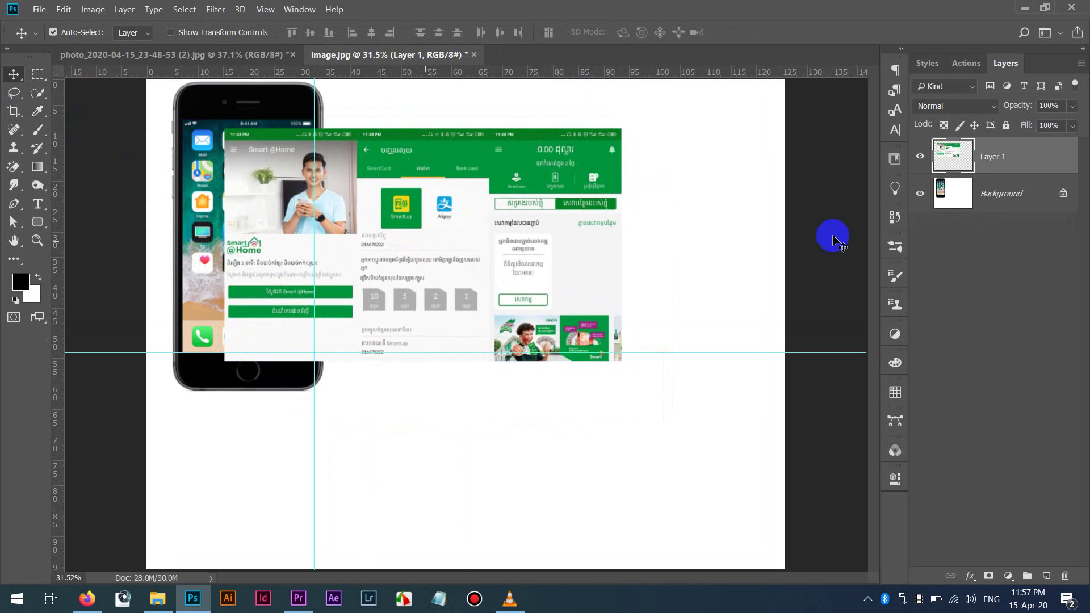
right_click(958, 162)
left_click(956, 155)
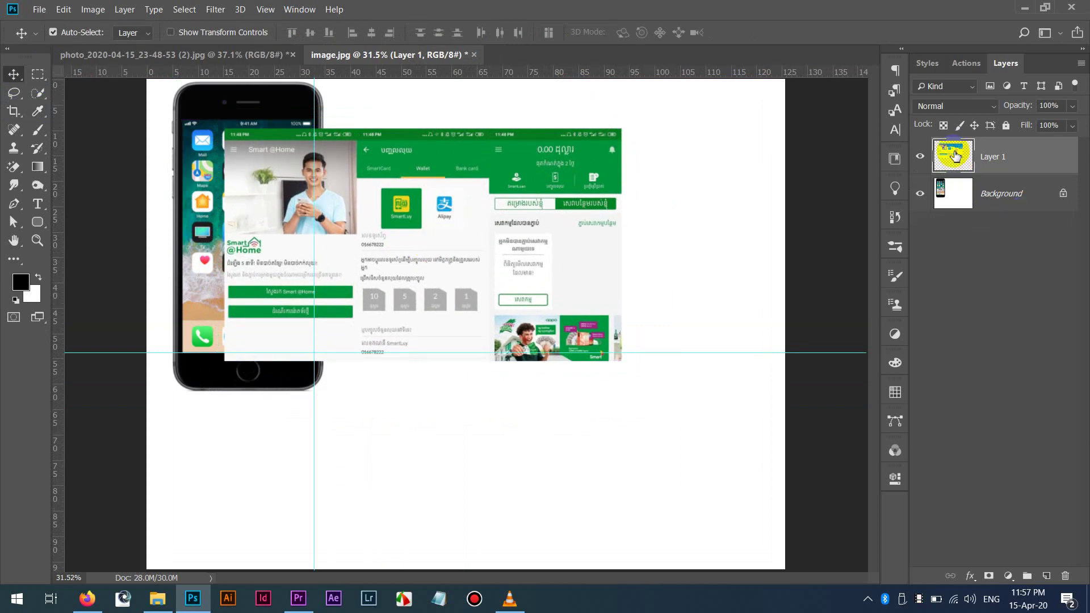
left_click(31, 10)
left_click(136, 5)
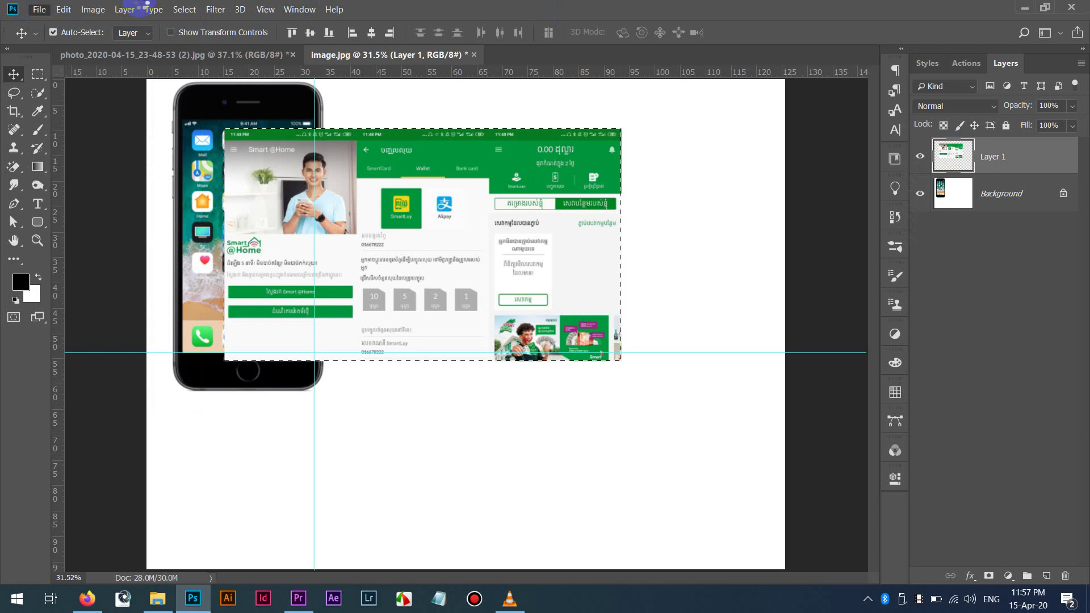
Create a new document at the size of the copied content and paste the trimmed screenshots into it.
key("ctrl+n")
key("Return")
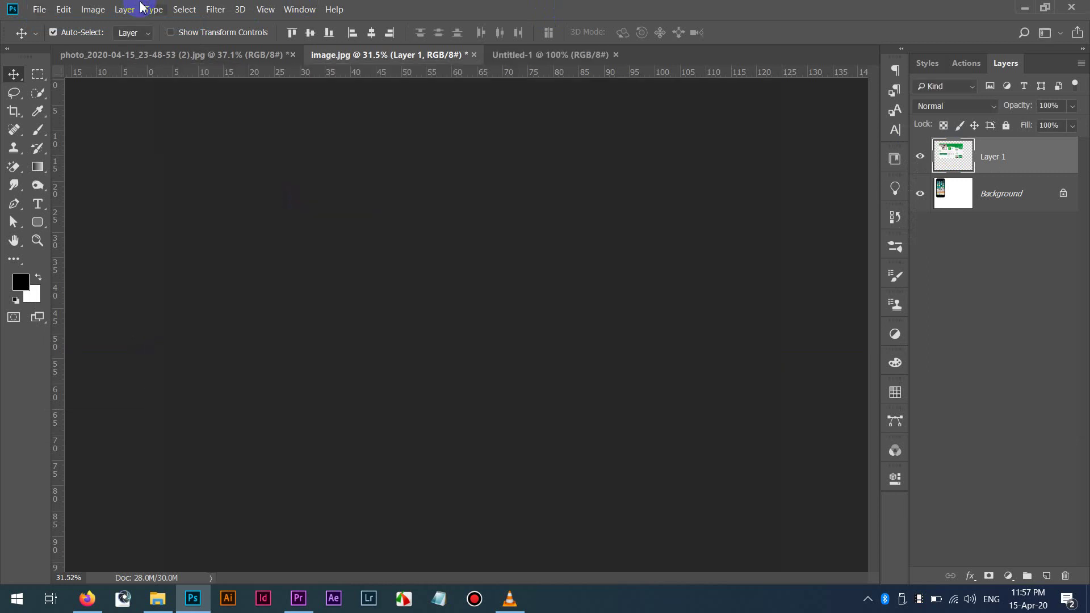
key("ctrl+v")
Save the pasted screenshots as a JPEG in the Smart ads folder, basing the name on screenshot.jpg, with Maximum quality 11.
left_click(38, 10)
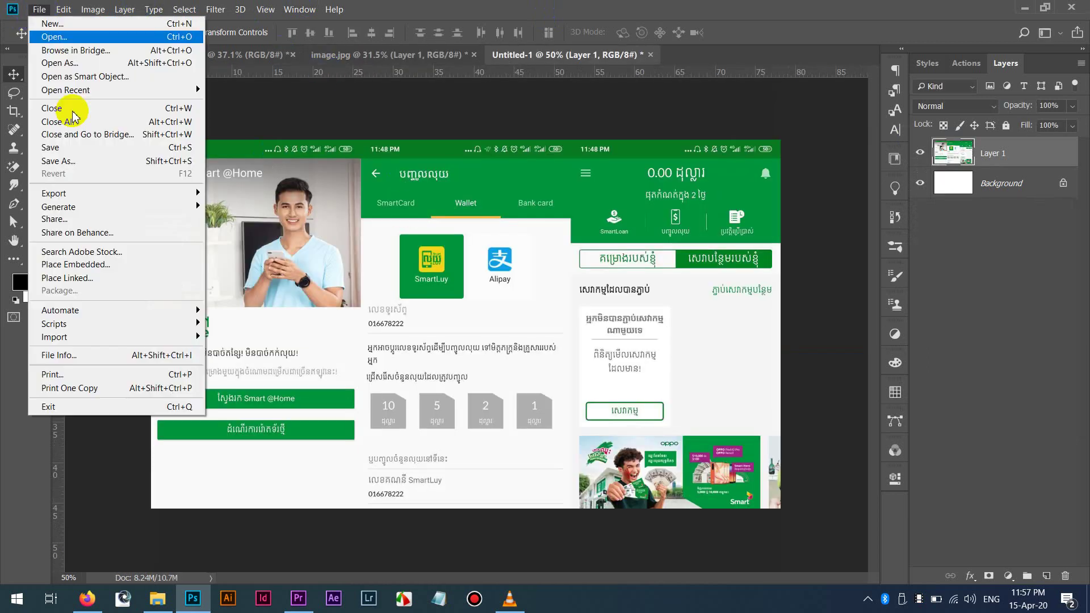
left_click(88, 151)
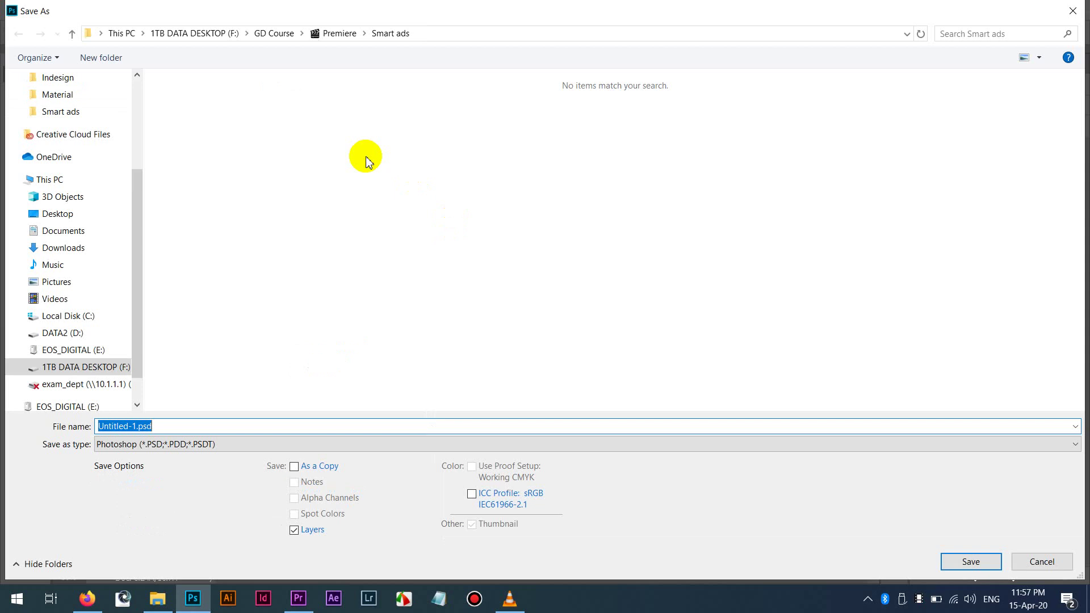
left_click(180, 449)
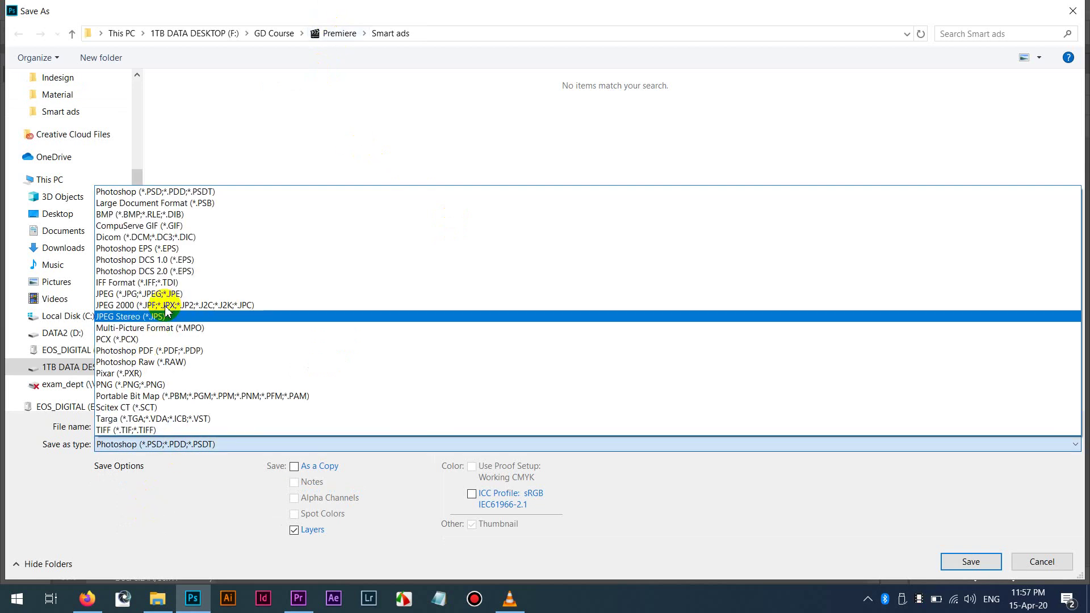
left_click(165, 312)
left_click(184, 426)
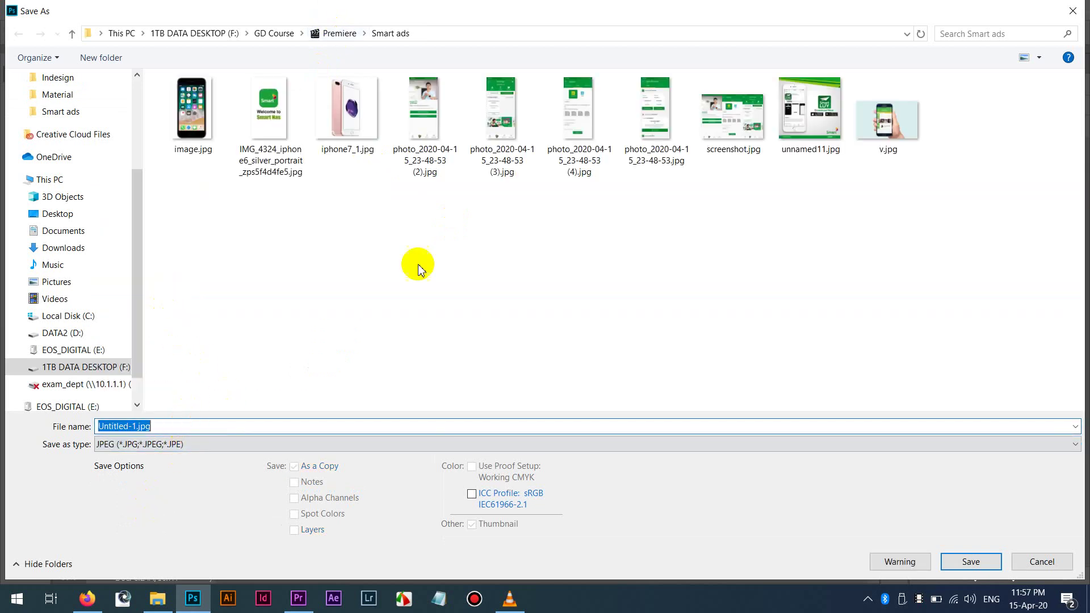
left_click(738, 116)
left_click(194, 429)
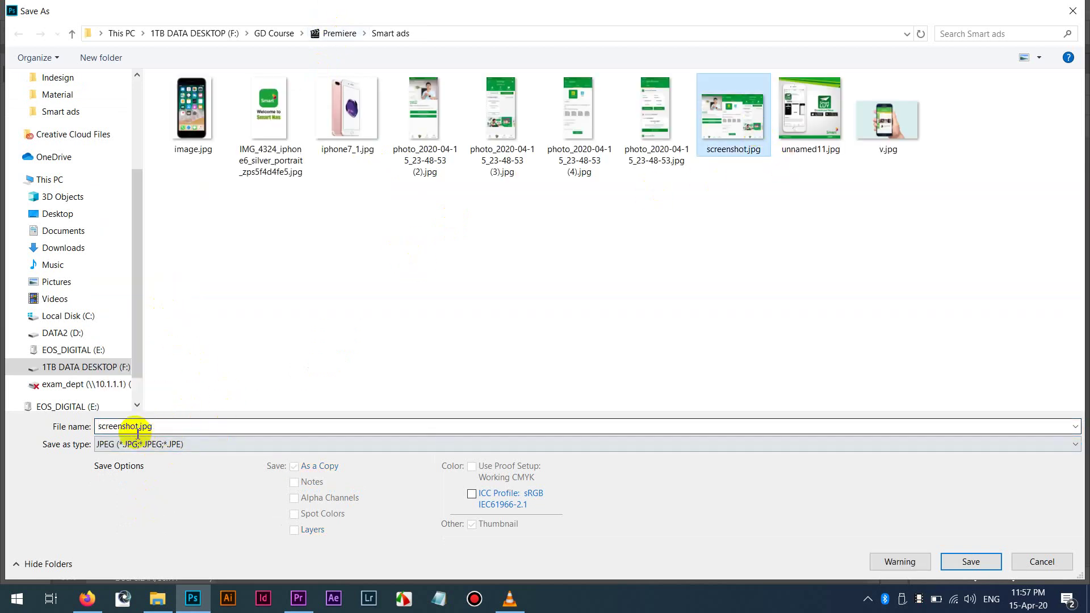
double_click(140, 426)
left_click(965, 562)
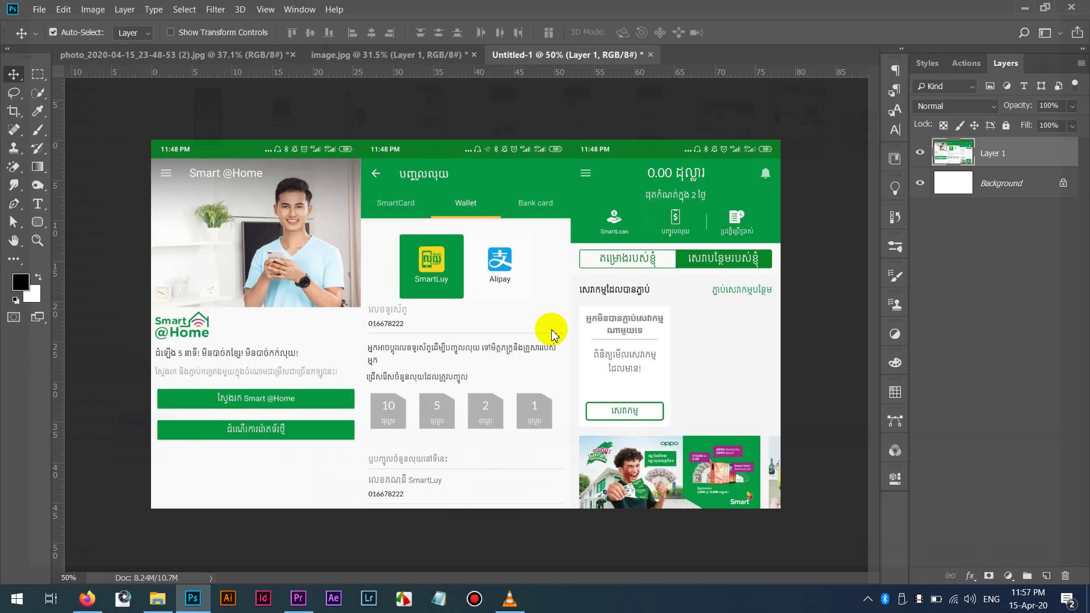
left_click(392, 91)
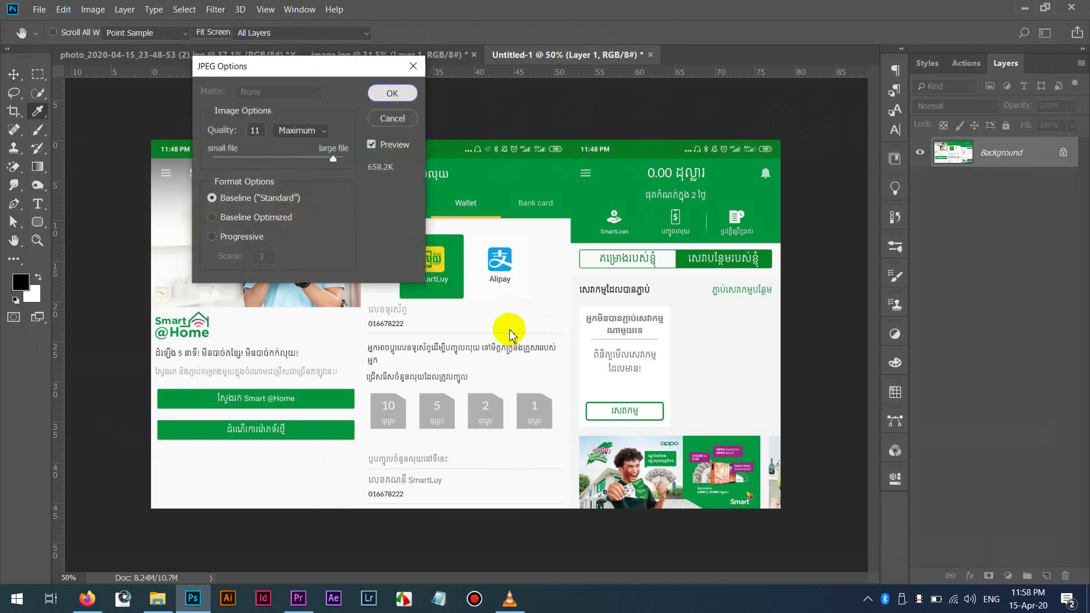
Switch to Premiere Pro and delete the screenshot.jpg clip from track V2 of Nested Sequence 04.
left_click(298, 598)
left_click(758, 224)
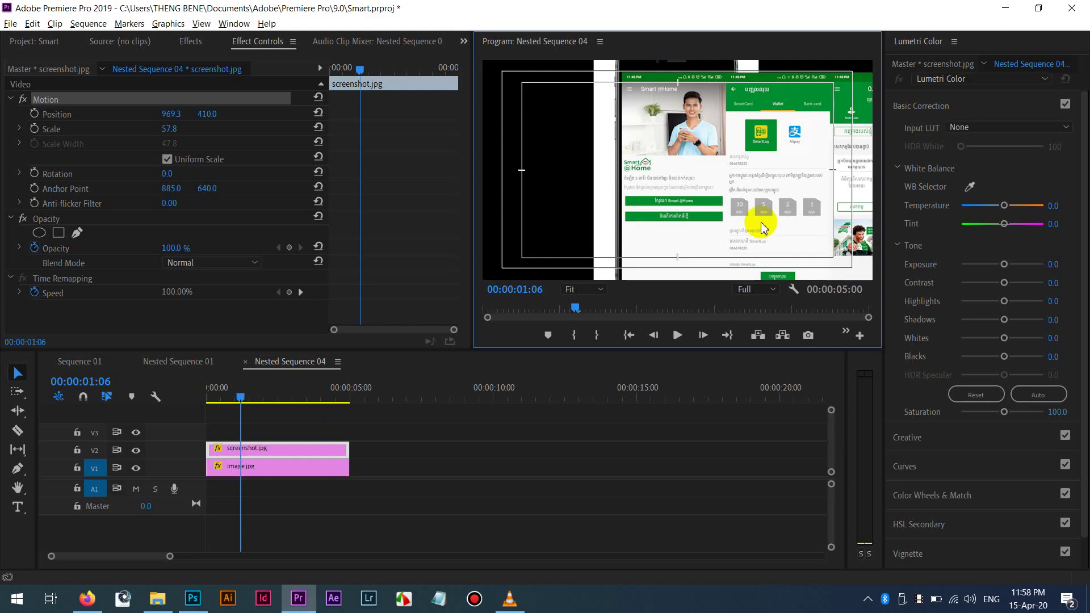
left_click(267, 454)
left_click(270, 453)
key("Delete")
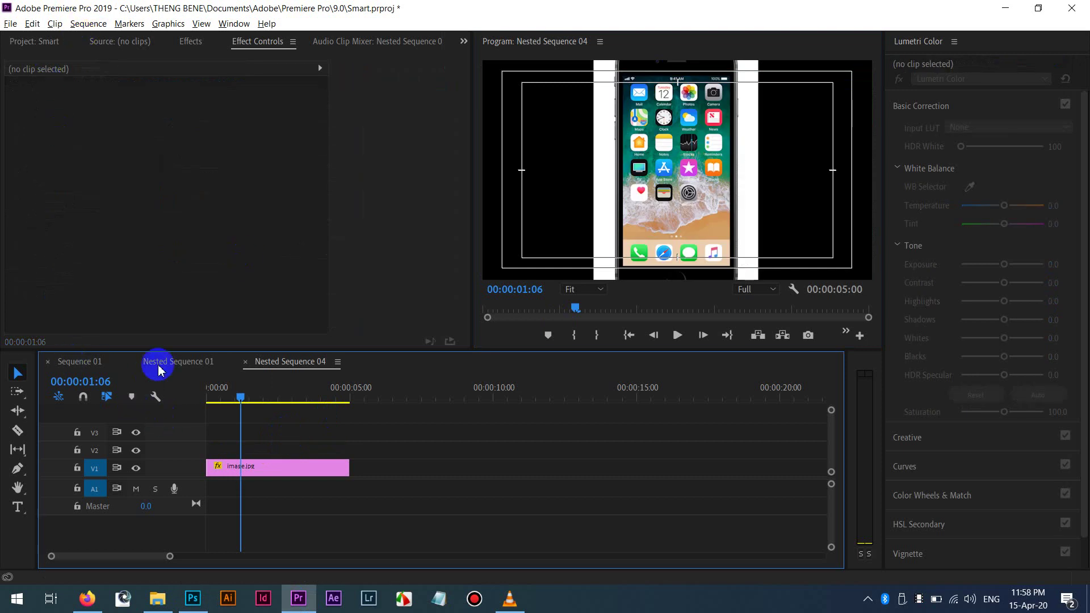
Check the phone at 00:00:12:03 in Sequence 01, reopen Nested Sequence 04 and set the image.jpg clip's scale to 39.
left_click(89, 366)
left_click_drag(511, 398, 553, 397)
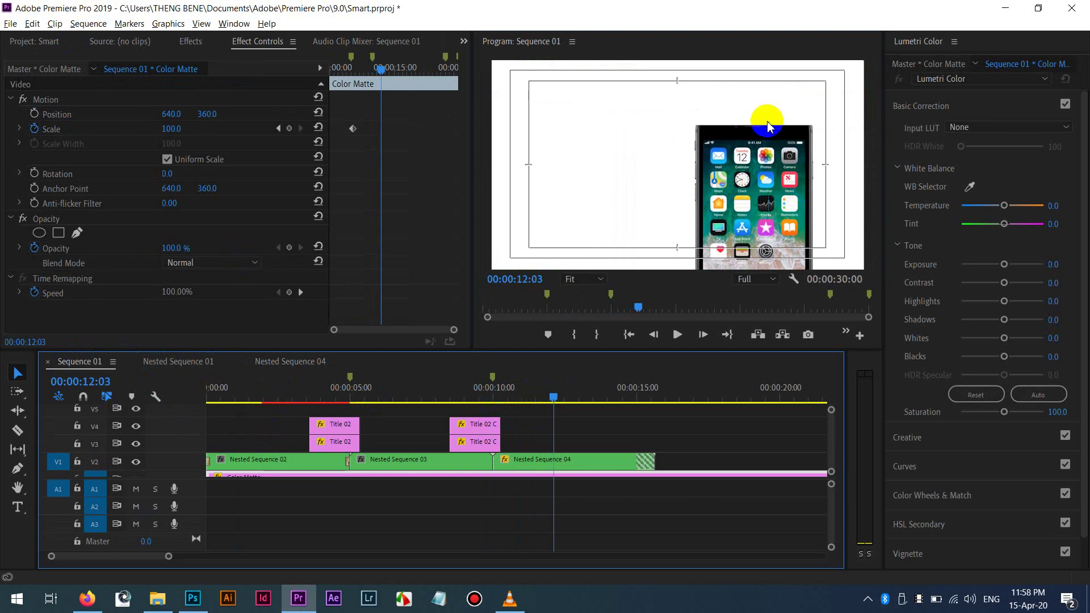
double_click(542, 469)
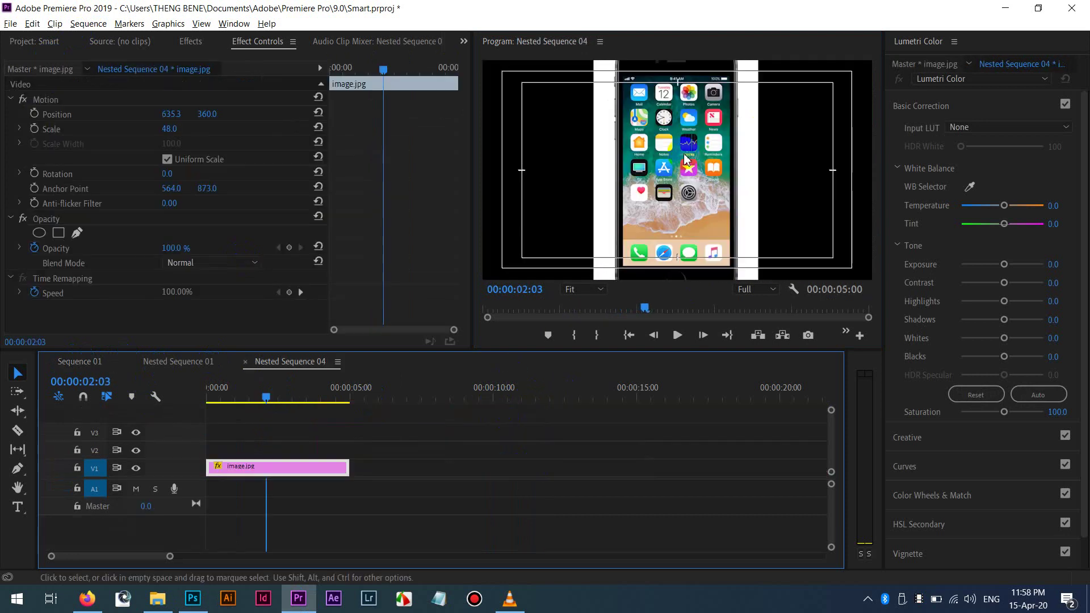
left_click(735, 126)
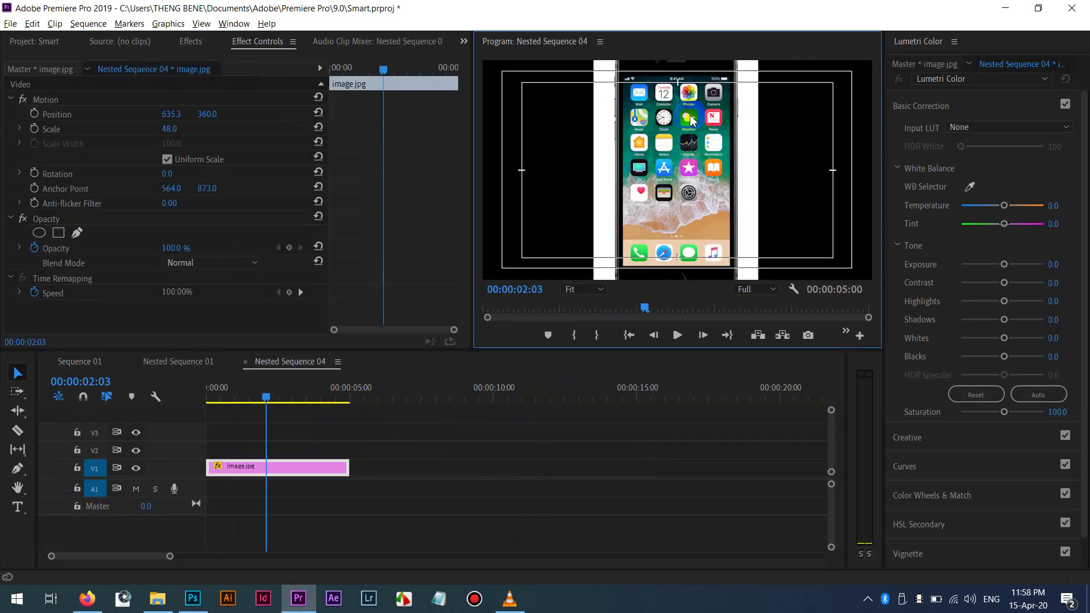
left_click(163, 127)
mouse_move(103, 121)
left_mouse_down()
mouse_move(68, 114)
mouse_move(83, 123)
left_mouse_up()
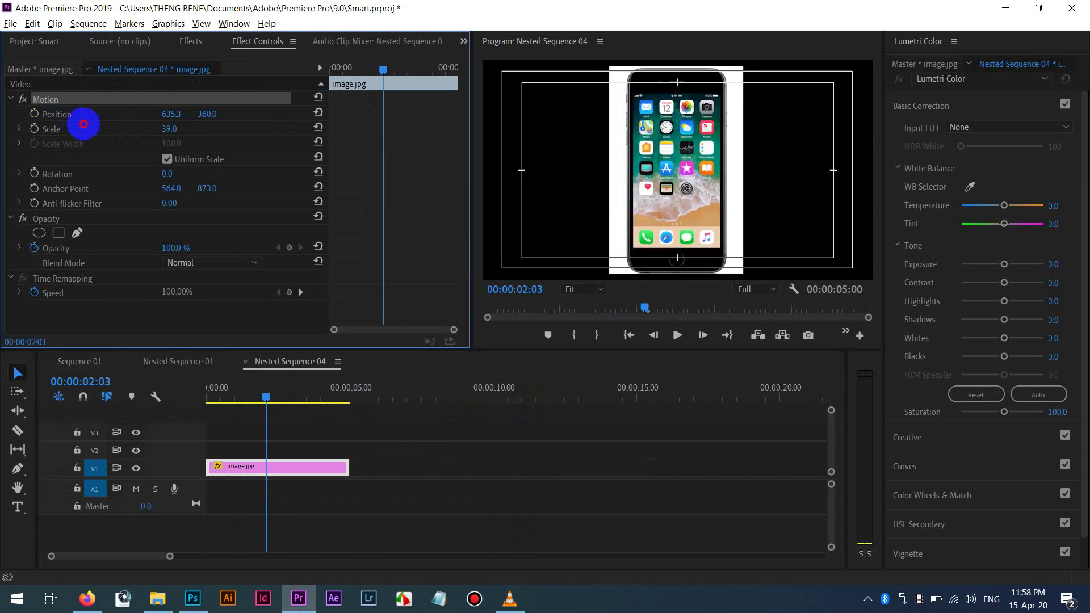
Return to Sequence 01 and play back the phone's slide-in animation from the 10-second marker.
left_click(70, 369)
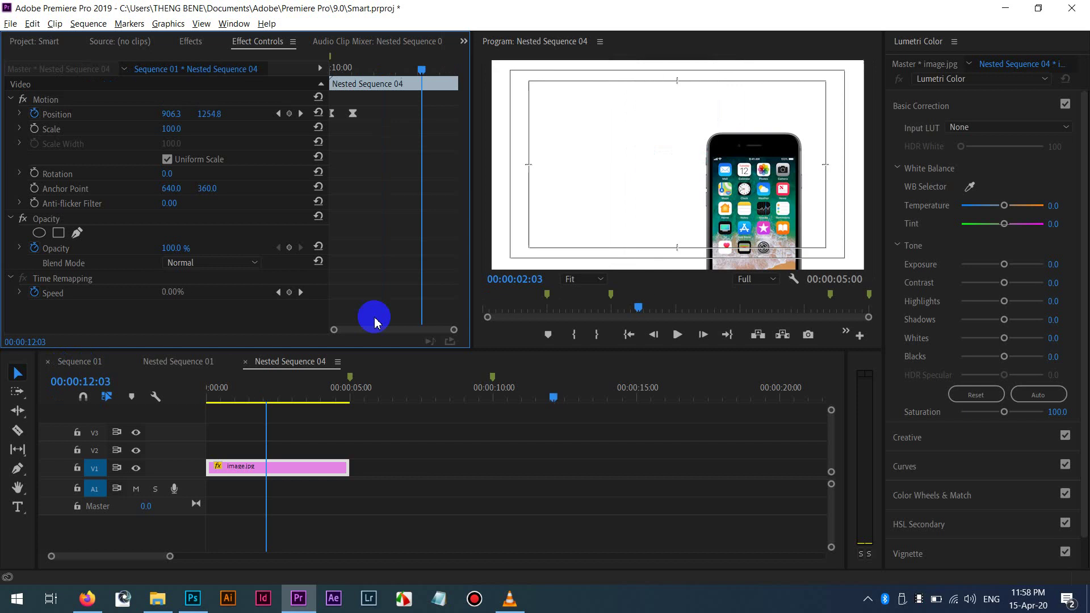
left_click_drag(540, 386, 492, 407)
key("space")
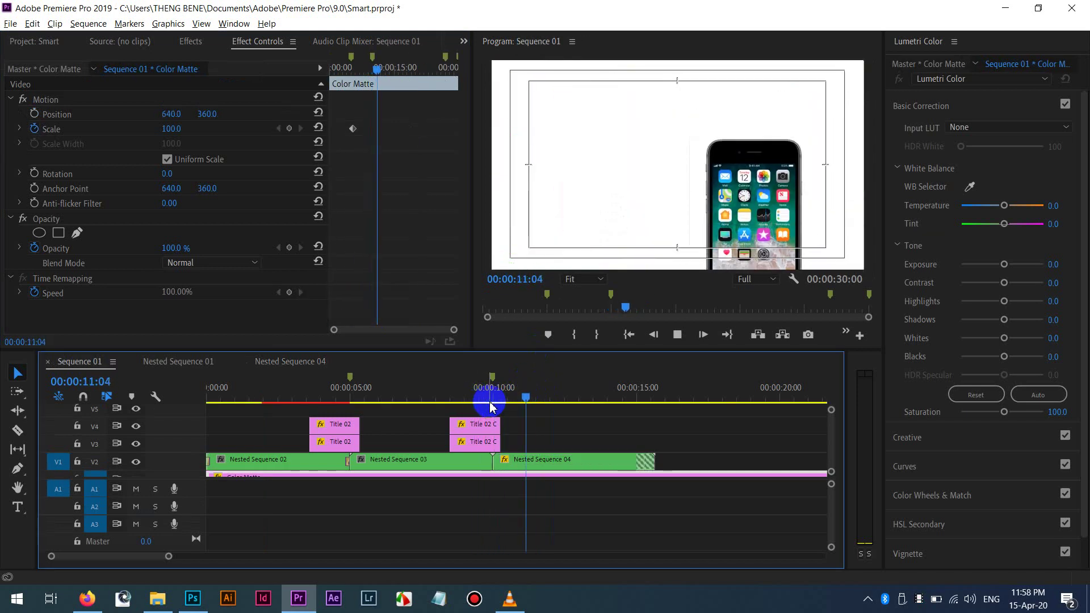
left_click(691, 165)
key("space")
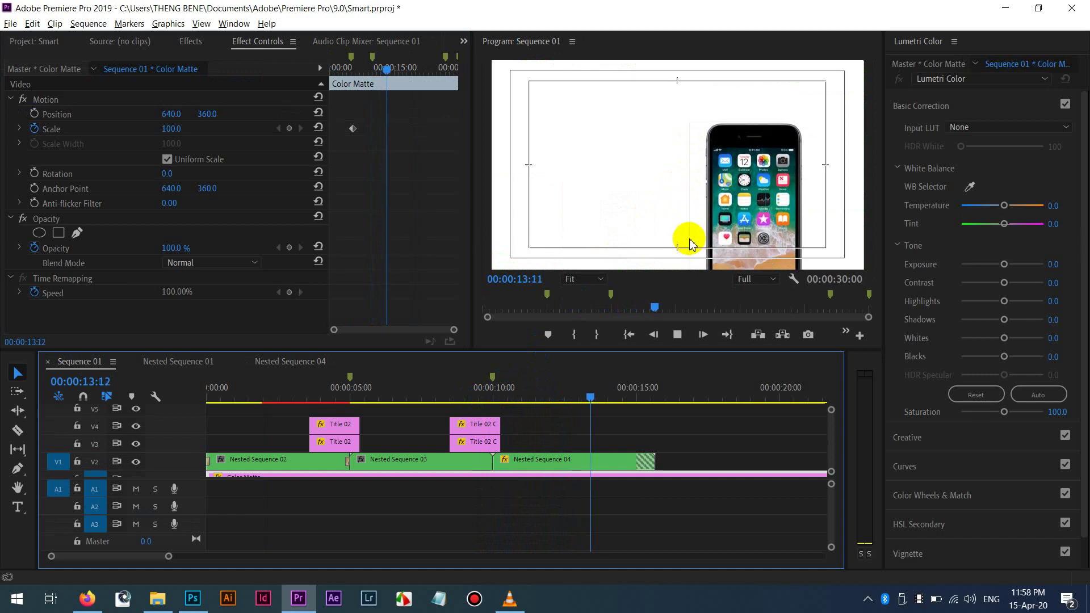
key("space")
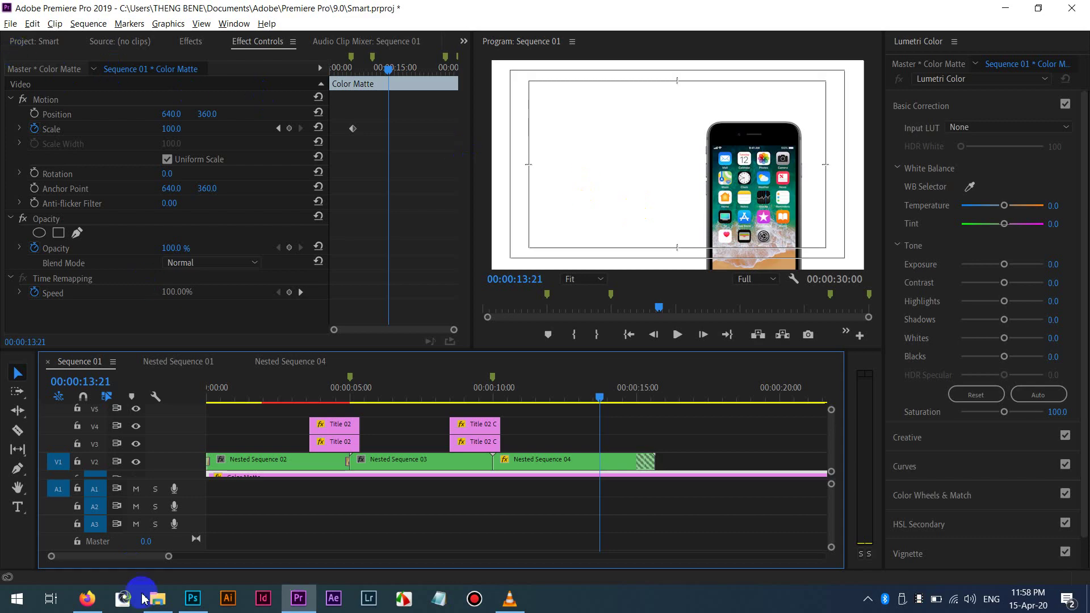
Switch to Photoshop, close the edited image.jpg without saving, and open the original image.jpg from the Smart ads folder.
left_click(143, 599)
left_click_drag(514, 165, 576, 49)
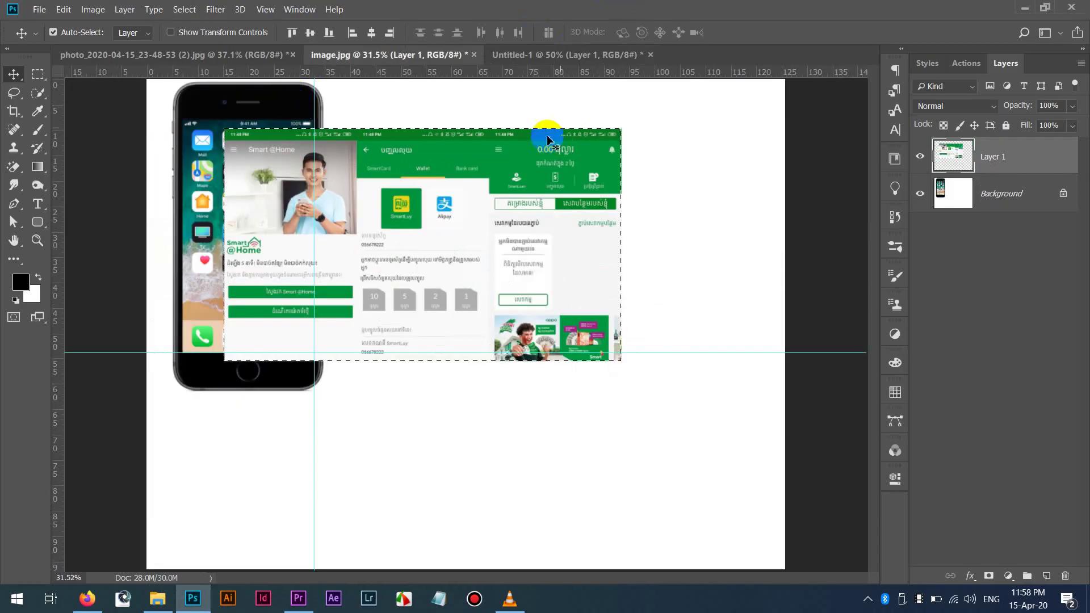
key("ctrl+w")
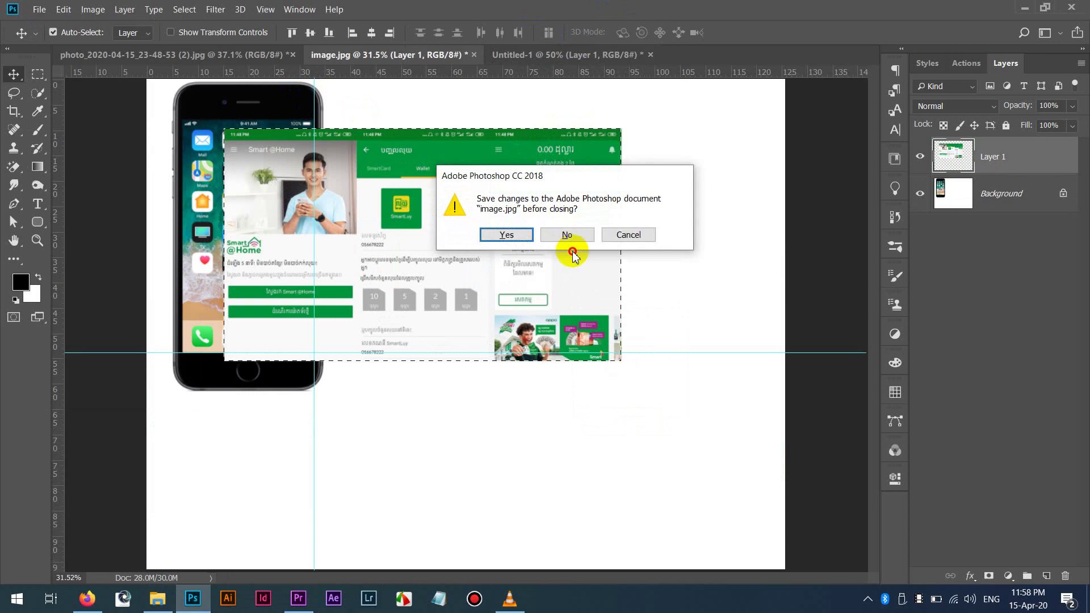
left_click(567, 235)
key("alt+Tab")
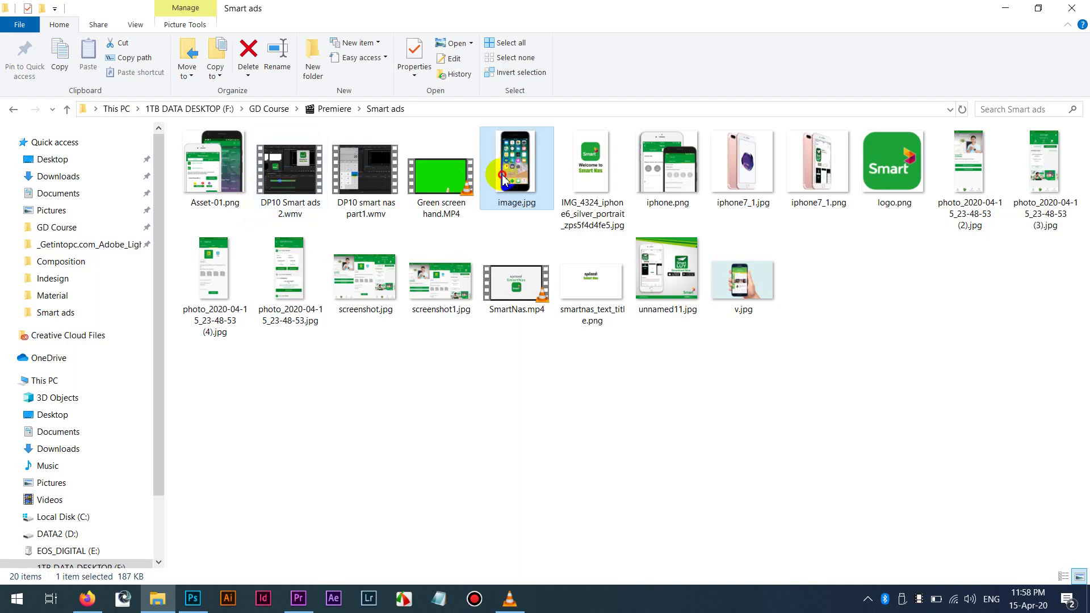
left_click_drag(540, 165, 627, 31)
Erase the white background around the phone with the Magic Eraser at tolerance 32.
left_click(12, 166)
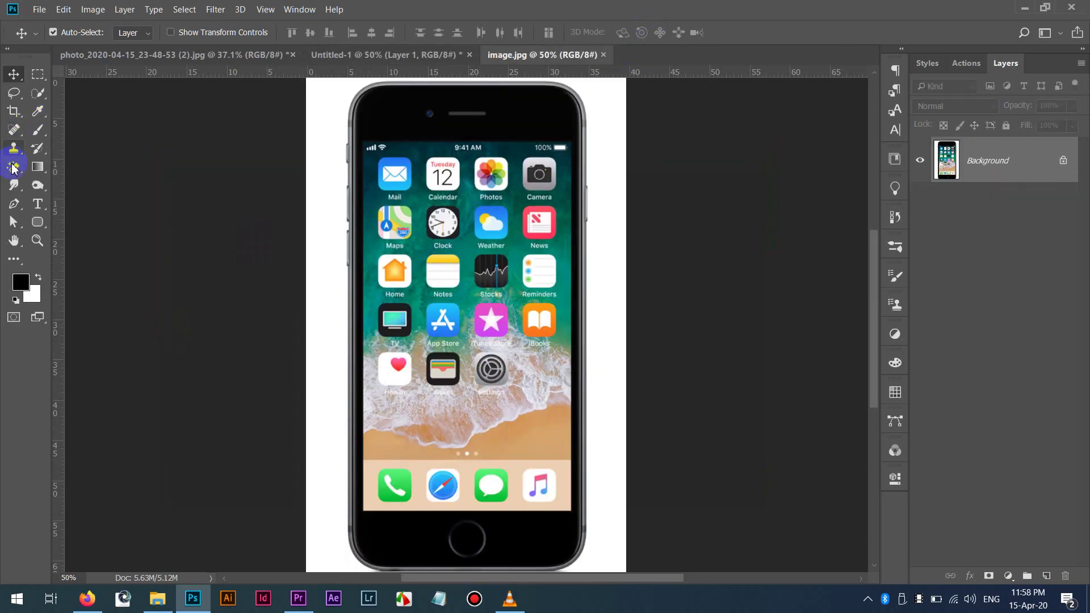
left_click(14, 163)
left_click(74, 194)
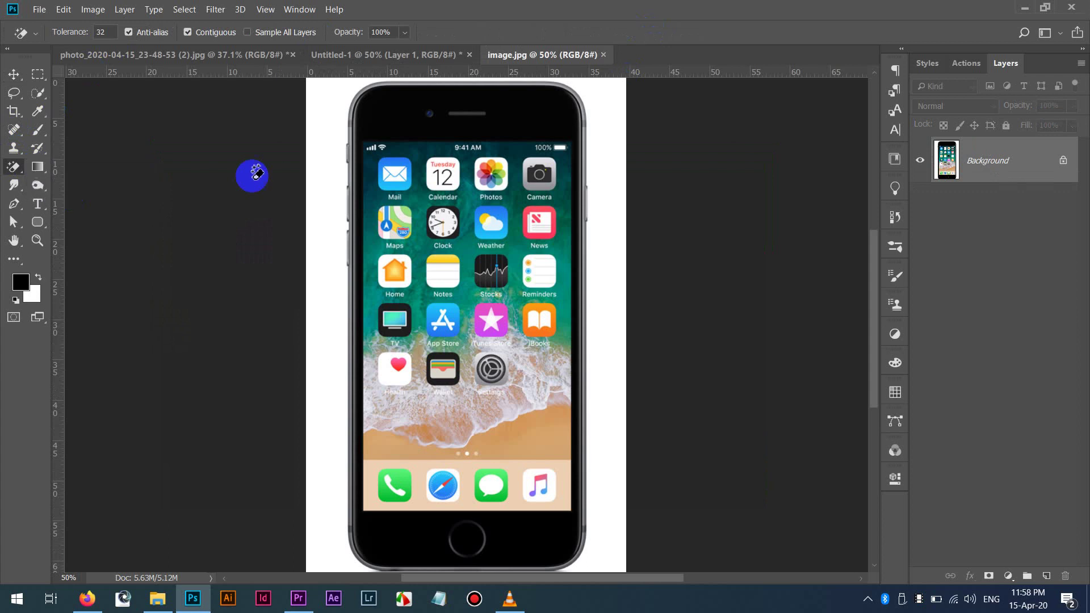
left_click(321, 148)
scroll(328, 212, "down", 2)
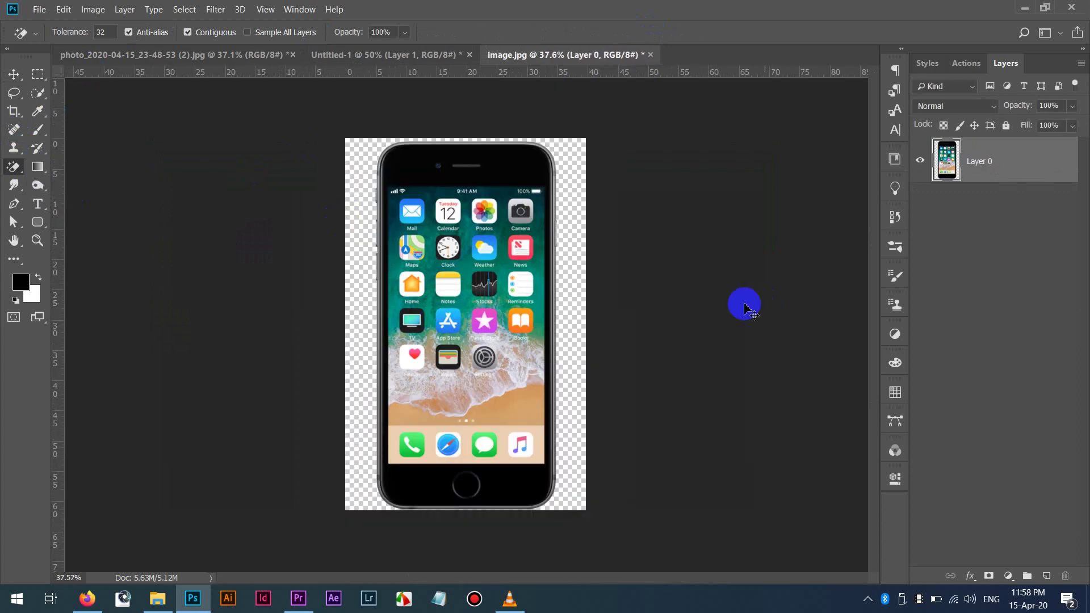
Save the cut-out phone as image copy.png in PNG format in the Smart ads folder.
key("ctrl+shift+s")
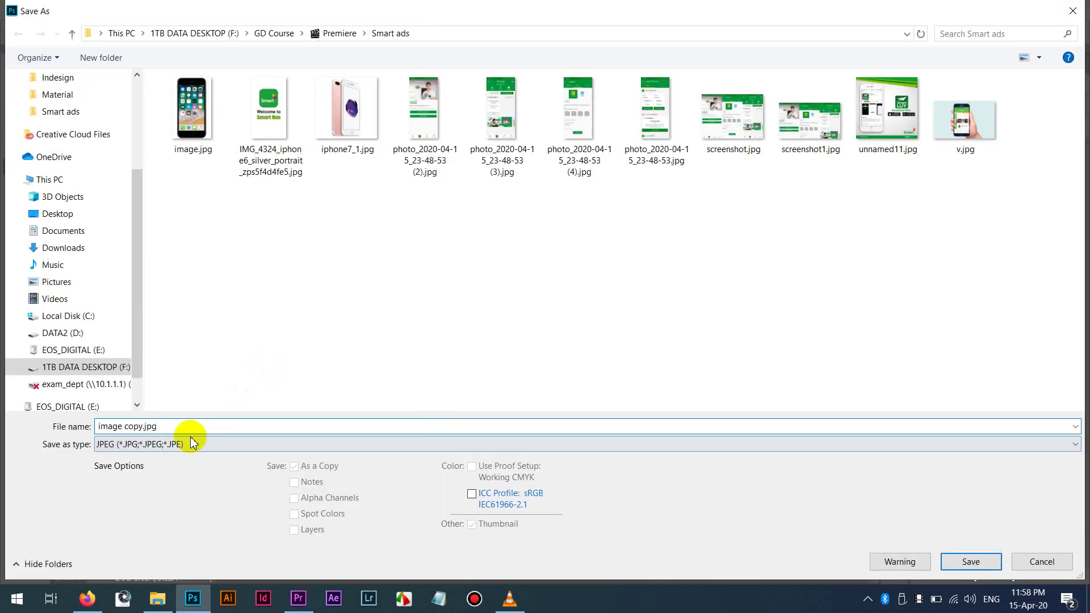
left_click(182, 444)
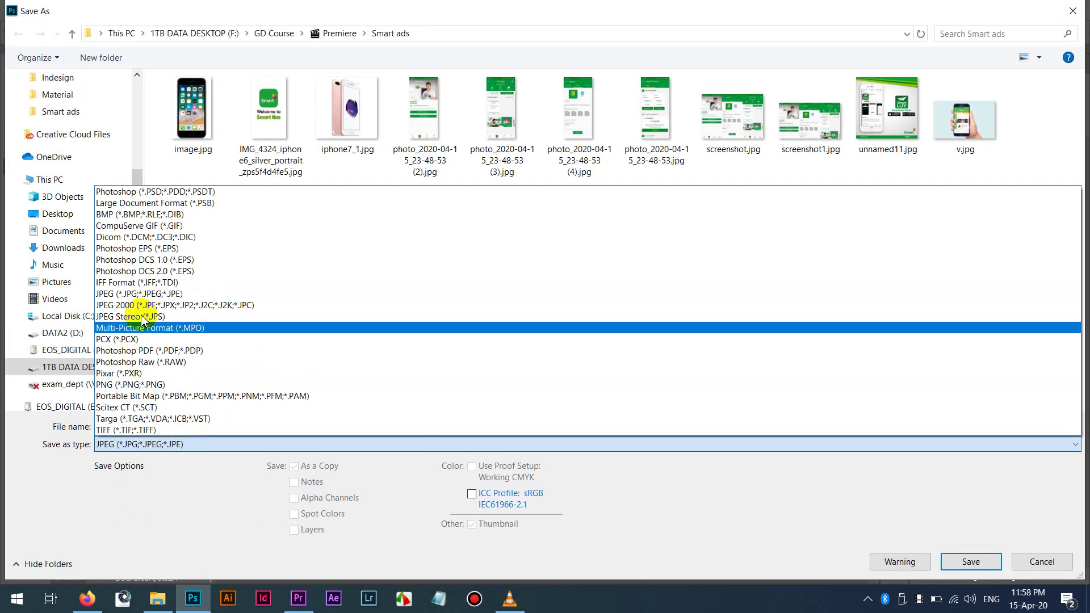
left_click(149, 385)
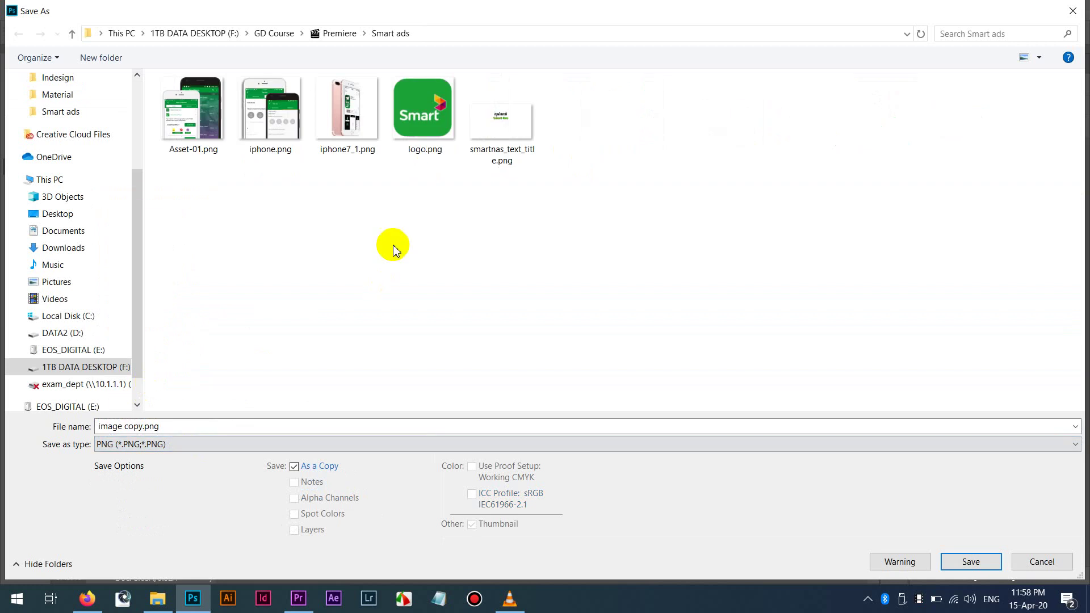
left_click(958, 562)
left_click(377, 125)
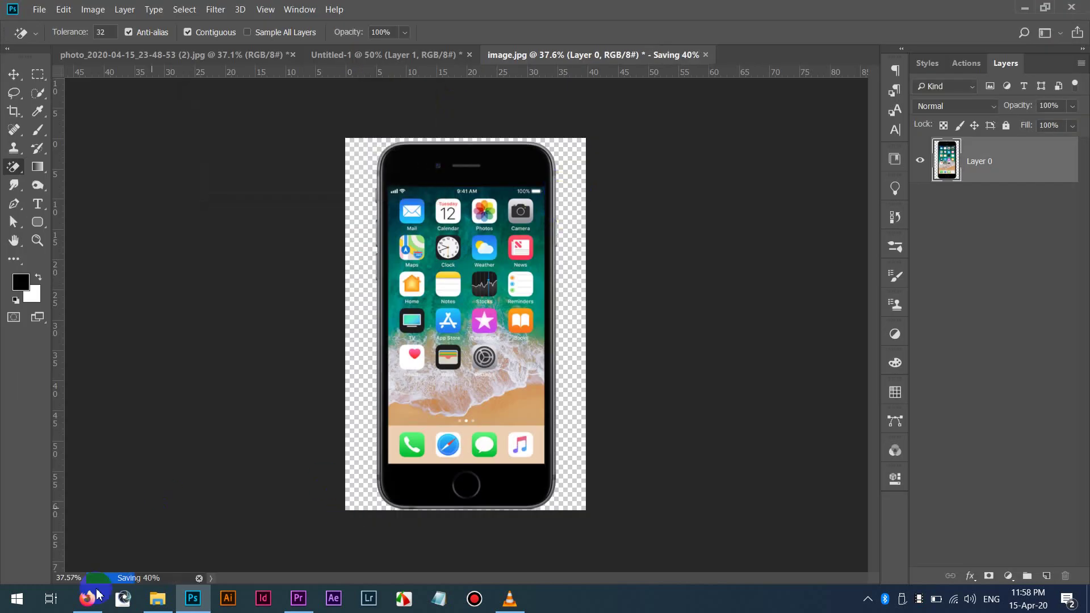
Import image copy.png from the Smart ads folder into the Premiere Pro project.
left_click(158, 599)
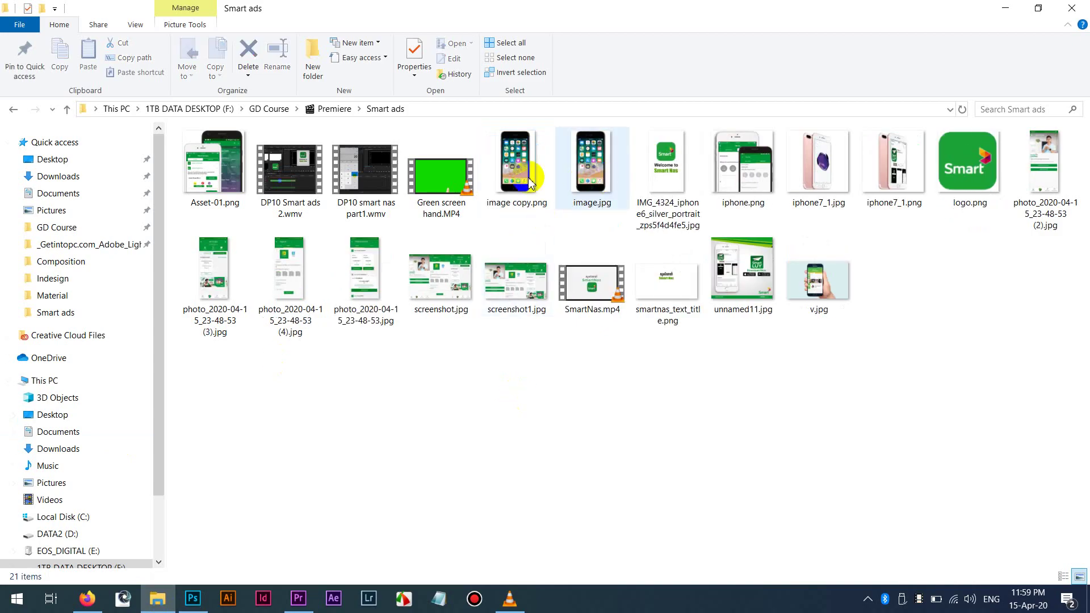
left_click_drag(517, 171, 381, 284)
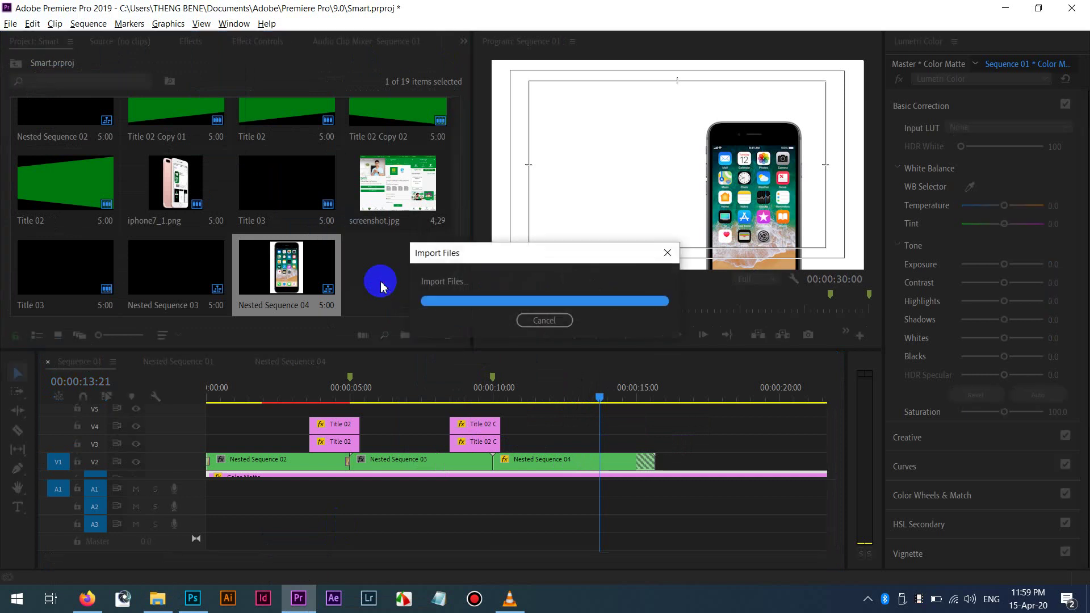
left_click(317, 305)
scroll(329, 267, "up", 2)
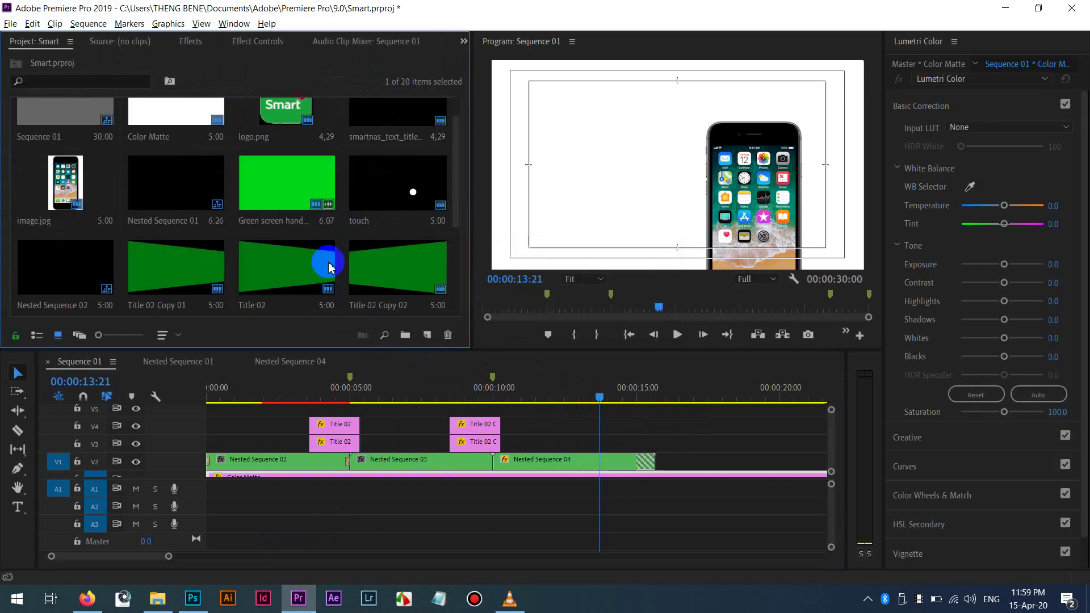
scroll(324, 262, "down", 2)
left_click(393, 296)
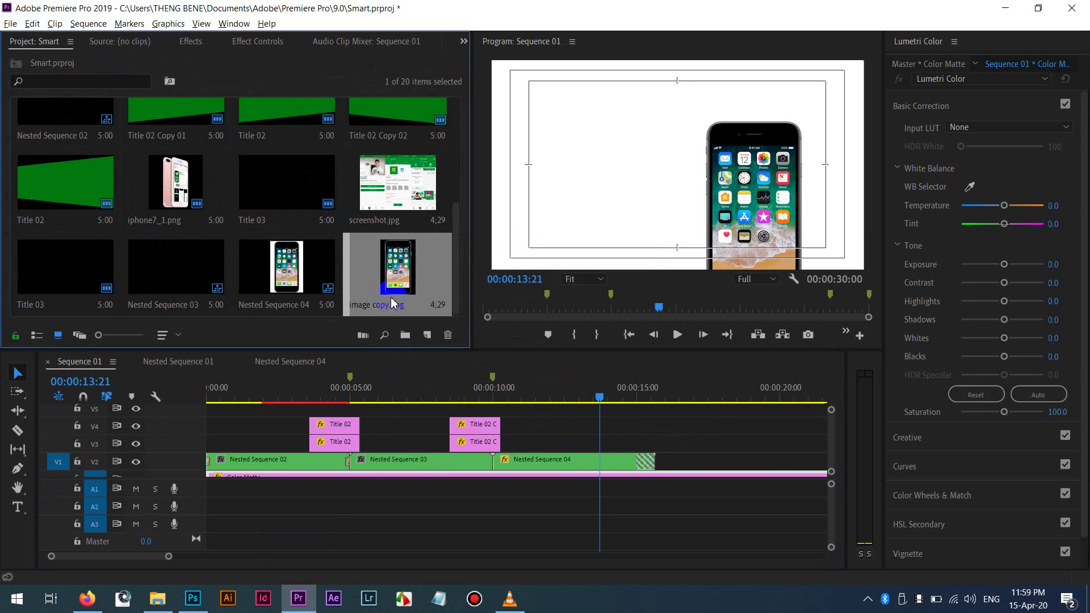
Replace the image.jpg clip in Nested Sequence 04 with image copy.png at the start of track V1.
left_click(276, 360)
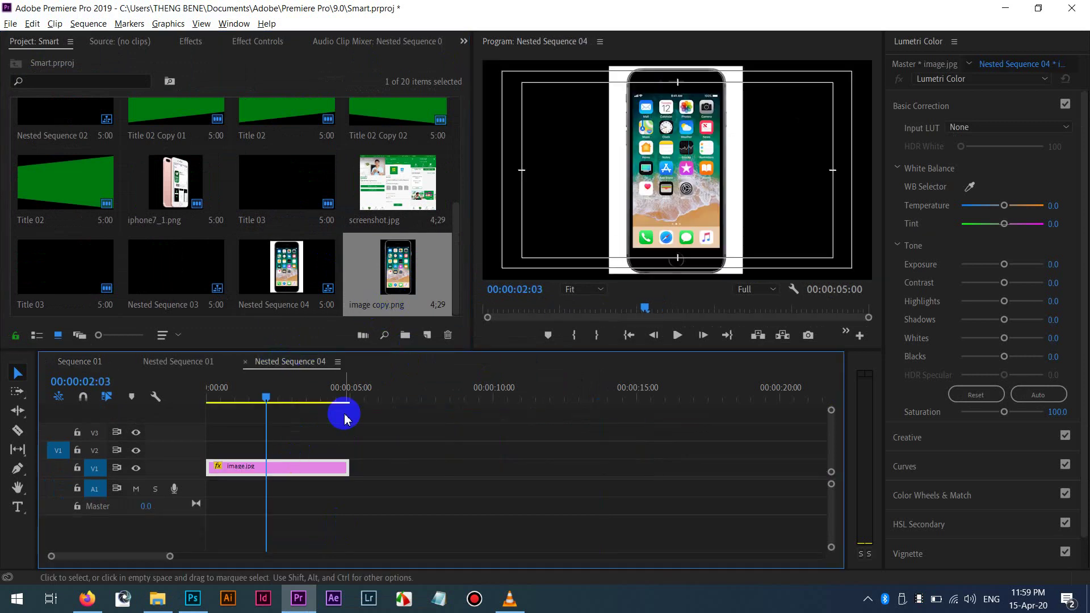
left_click(295, 469)
key("Delete")
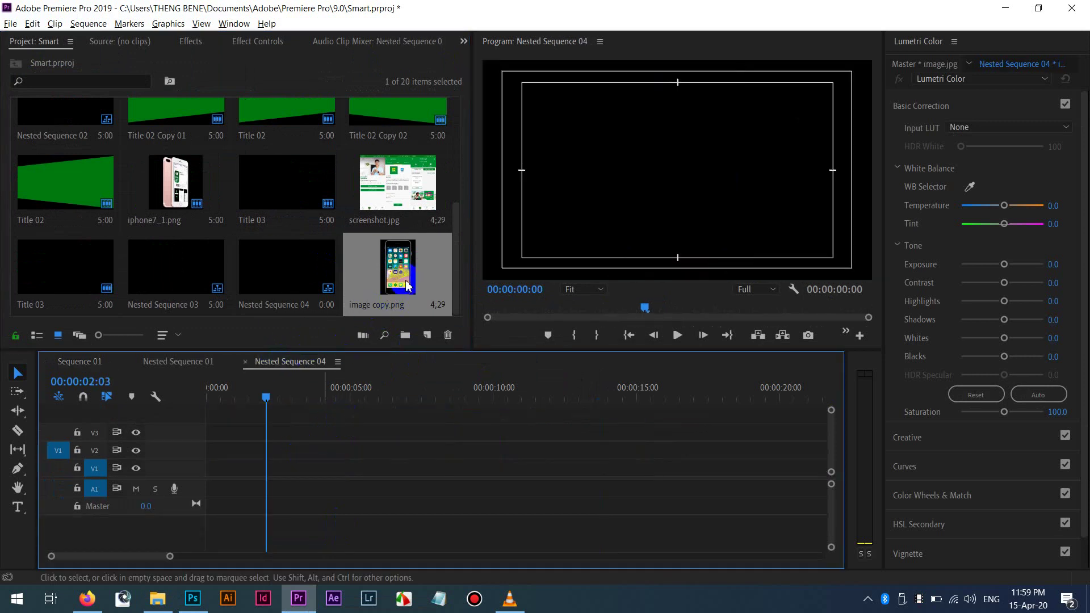
left_click_drag(405, 272, 193, 471)
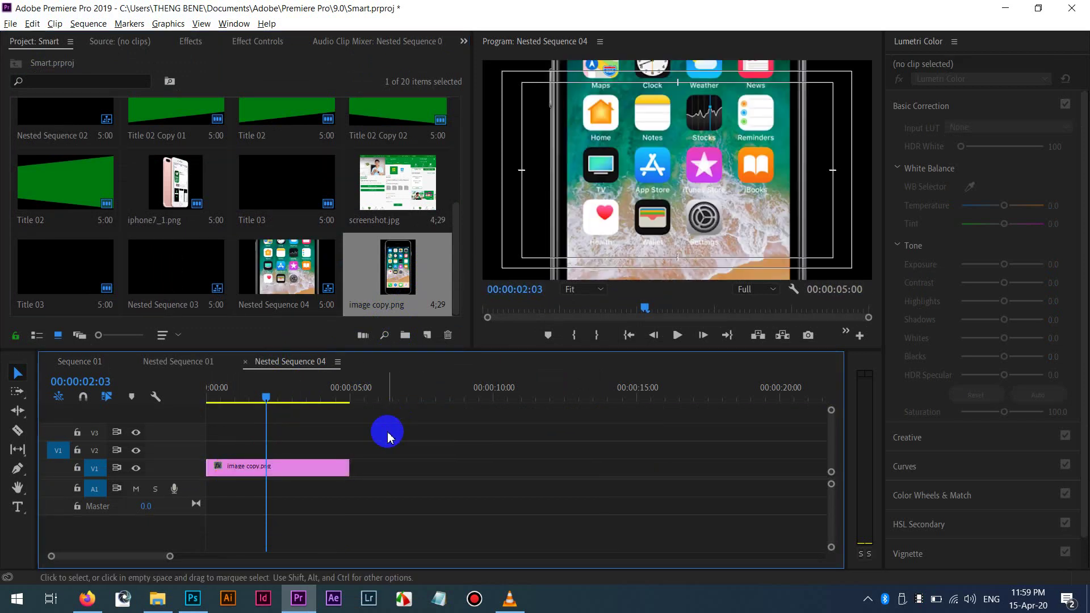
Set the scale of the image copy.png clip in Nested Sequence 04 to 40.
left_click(261, 40)
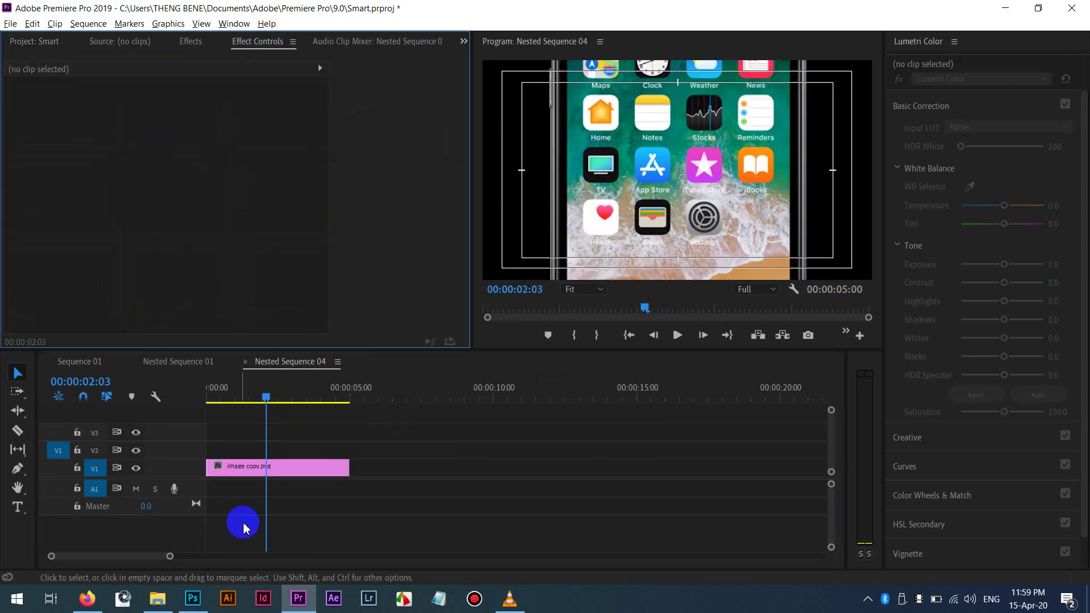
left_click_drag(257, 442, 297, 480)
left_click_drag(170, 129, 132, 136)
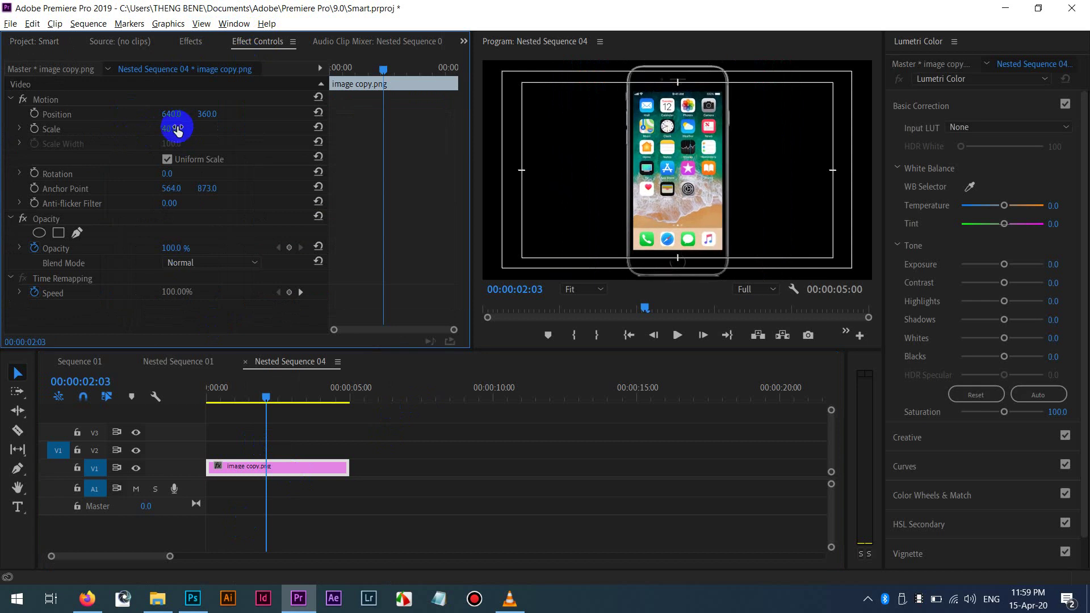
Check the phone in Sequence 01, then extend the image copy.png clip in Nested Sequence 04 to about 00:00:06:07 and return to Sequence 01.
left_click(94, 367)
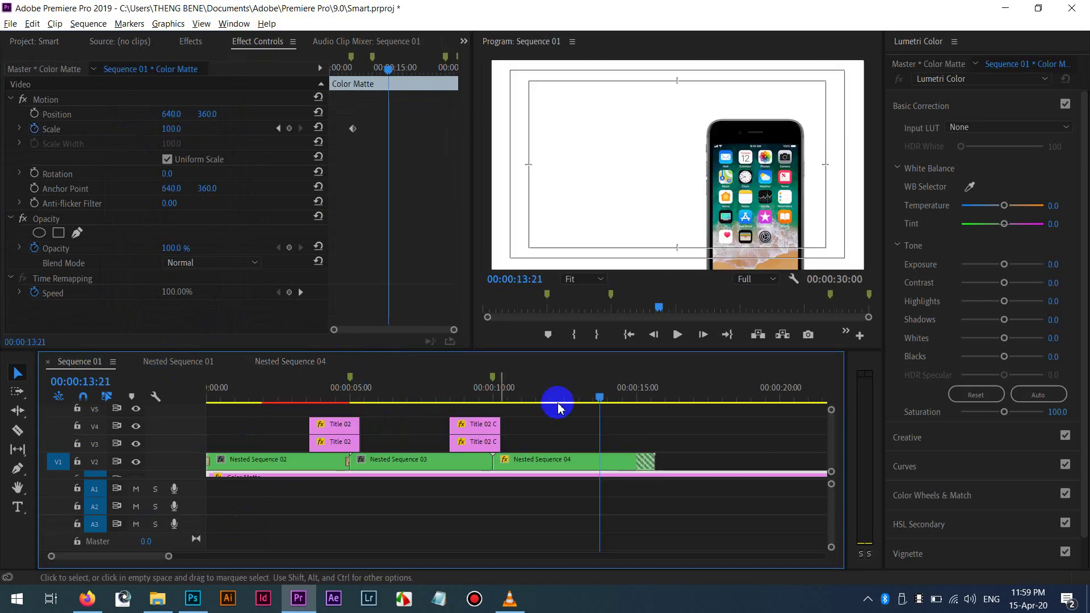
left_click_drag(596, 397, 637, 375)
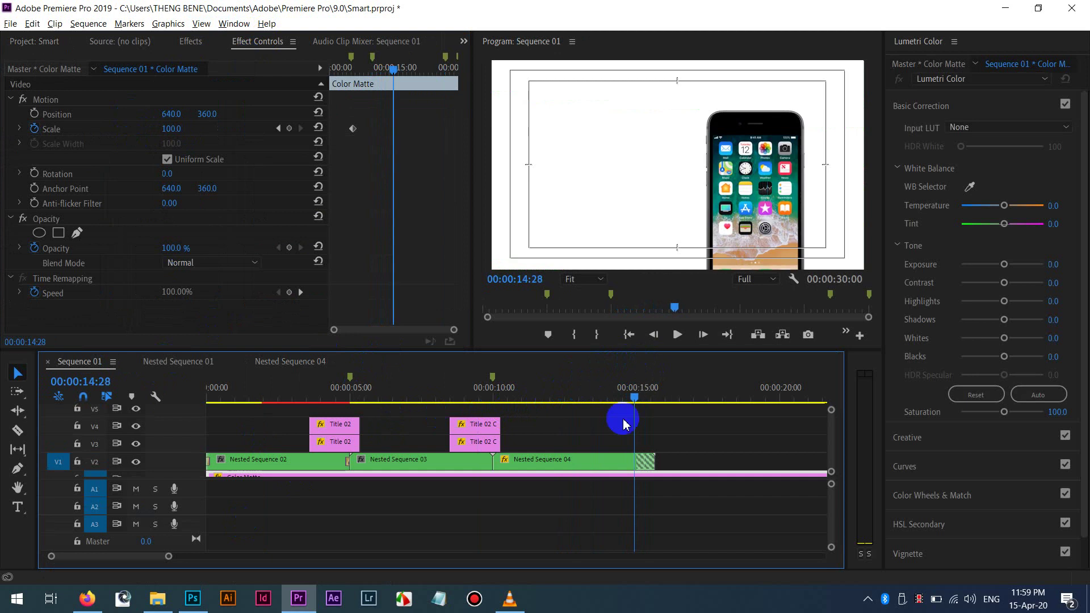
double_click(606, 457)
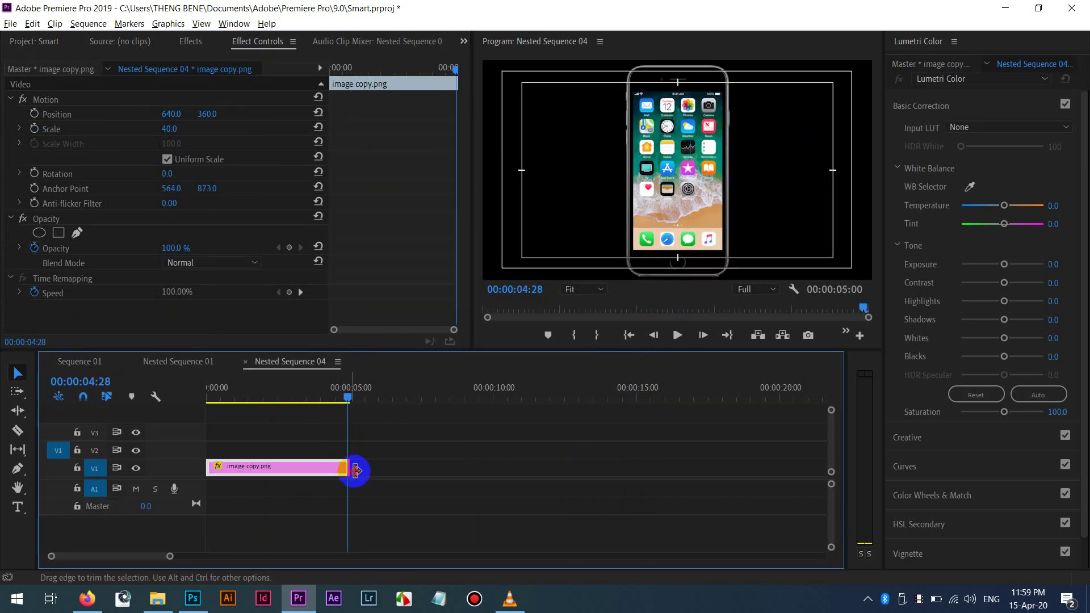
left_click_drag(356, 471, 374, 465)
left_click(189, 394)
left_click(96, 363)
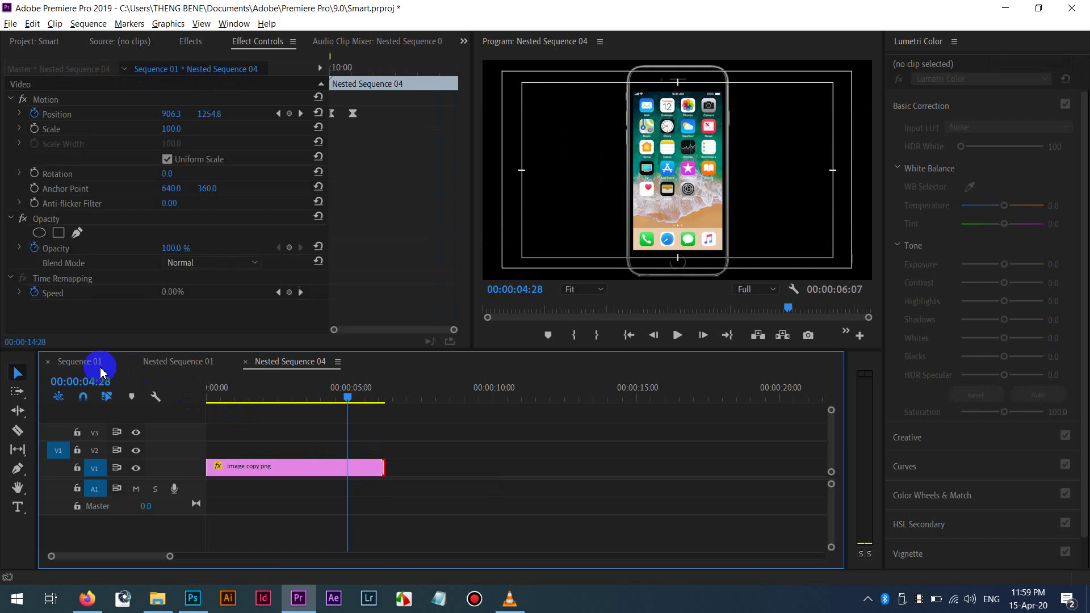
left_click(550, 433)
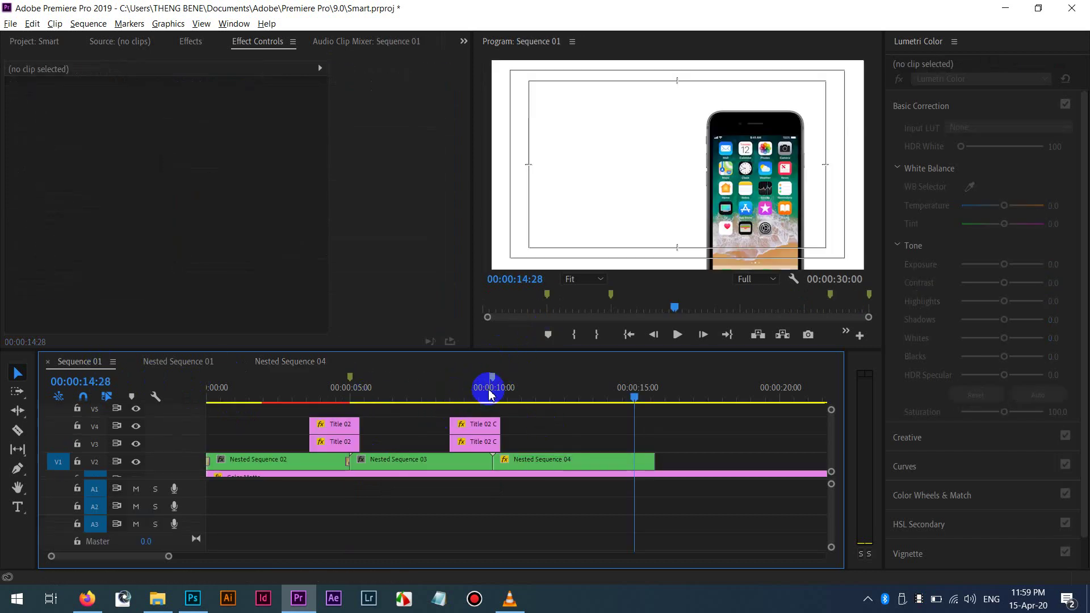
Add a marker at 00:00:15:00 in Sequence 01 and trim the end of the Nested Sequence 04 clip to it.
left_click(523, 279)
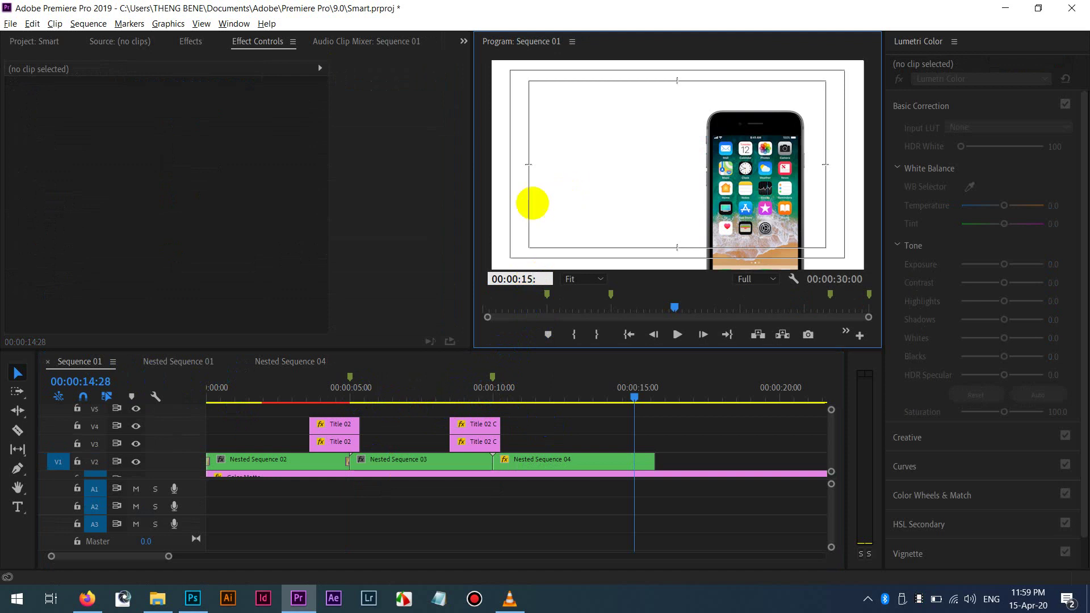
type("00")
key("Return")
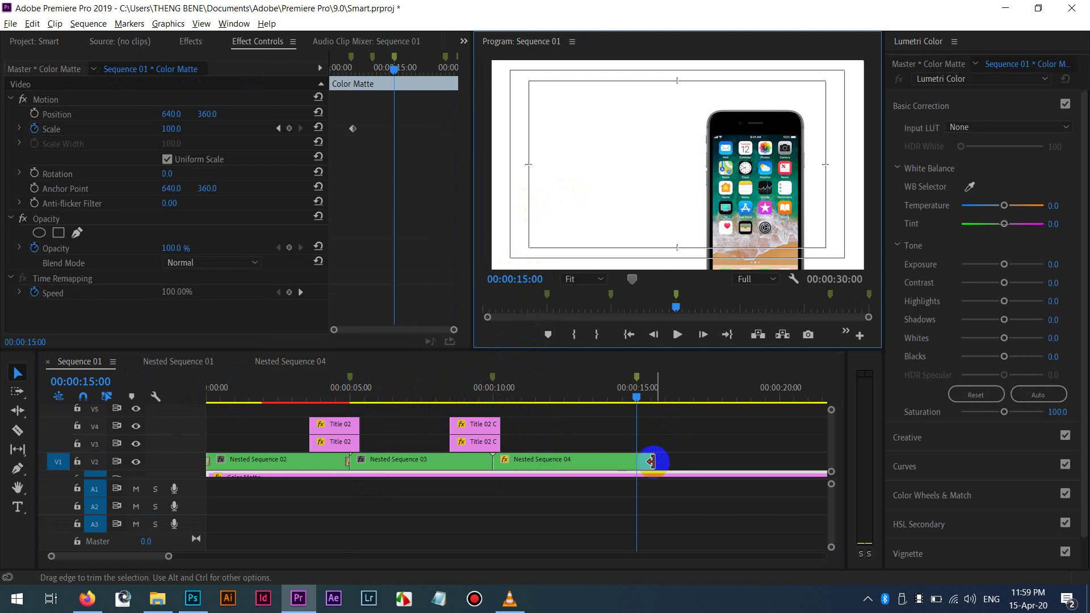
left_click_drag(651, 461, 638, 461)
Review the phone's slide-in up to its last position keyframe and extend the Nested Sequence 04 clip slightly past the 15-second marker.
left_click_drag(625, 389, 532, 418)
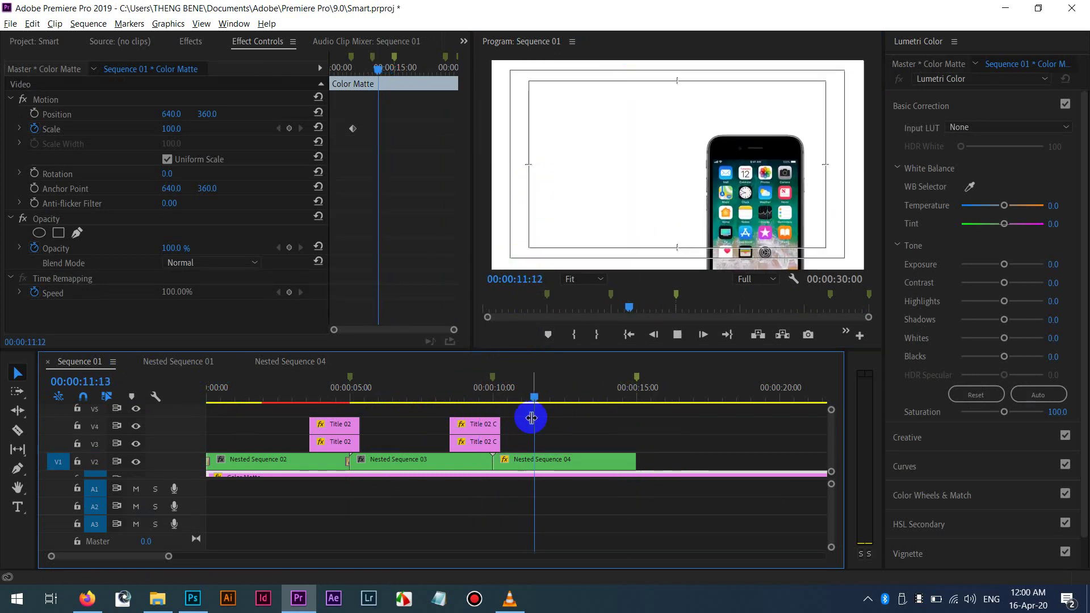
left_click(619, 388)
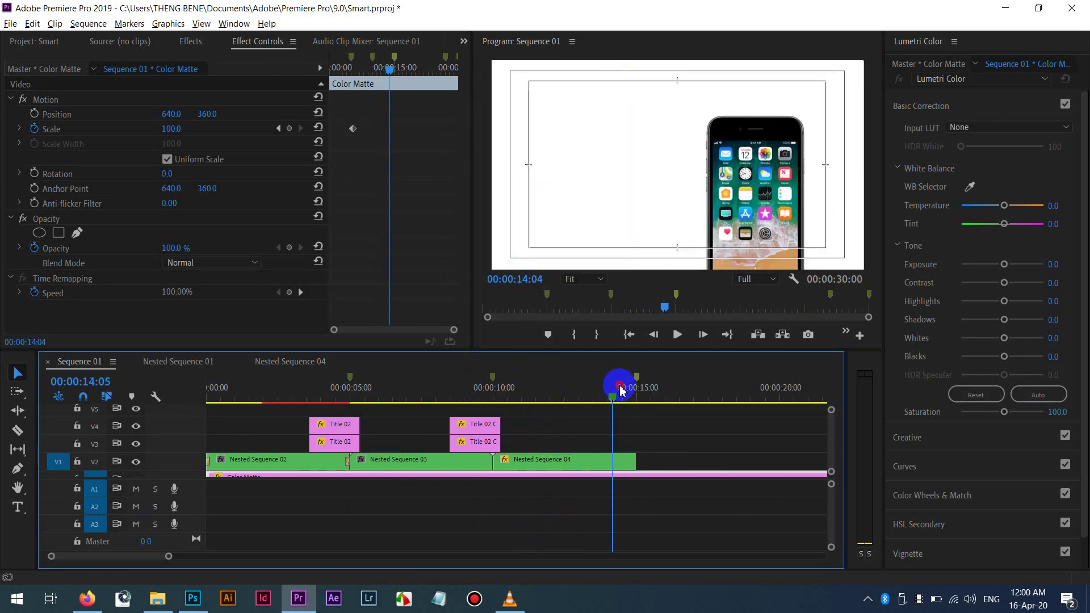
left_click_drag(620, 390, 628, 389)
left_click(608, 459)
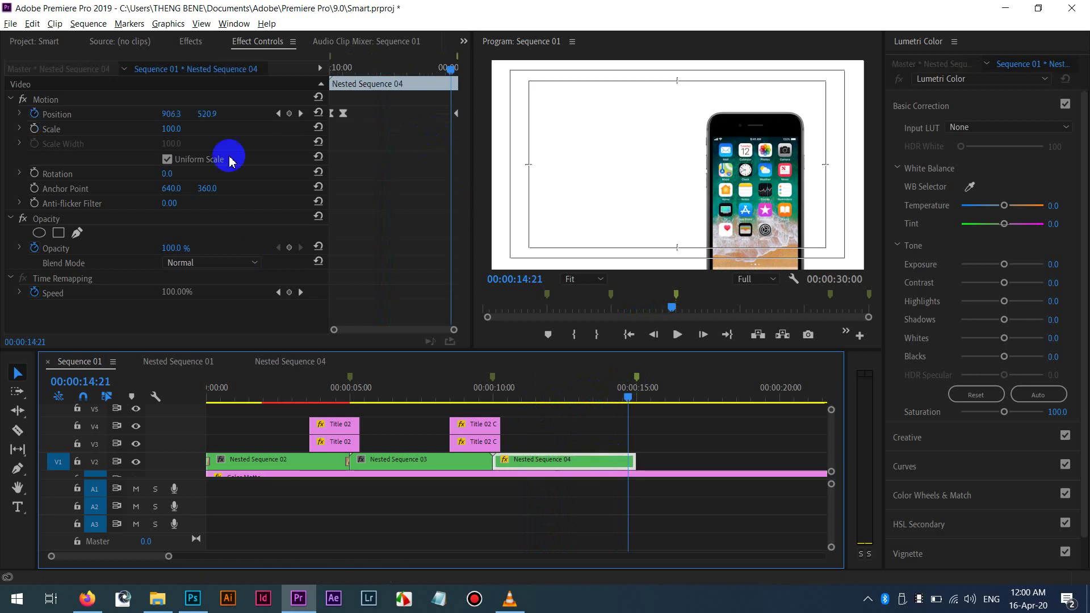
left_click(299, 113)
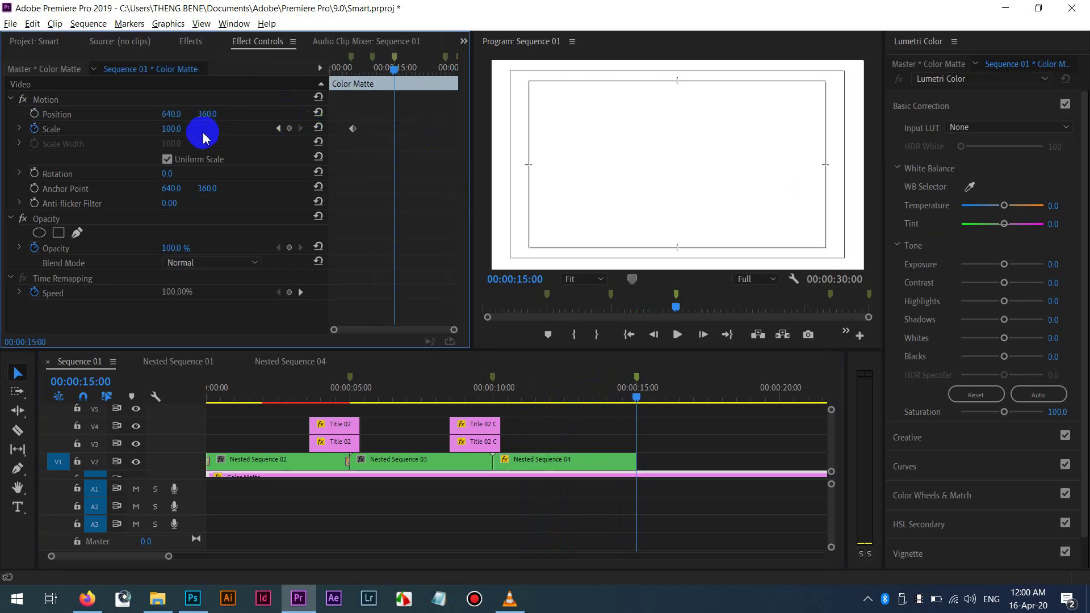
left_click_drag(637, 457, 643, 458)
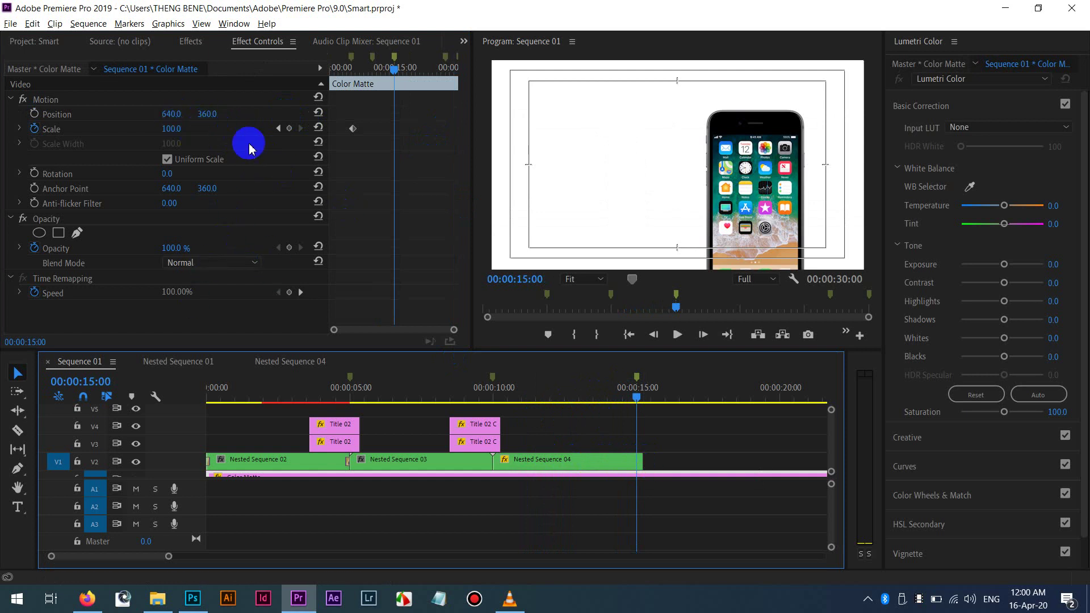
Change the Nested Sequence 04 position keyframe at 00:00:15:00 to 906.3, 423.8 so the phone sits higher.
left_click(279, 129)
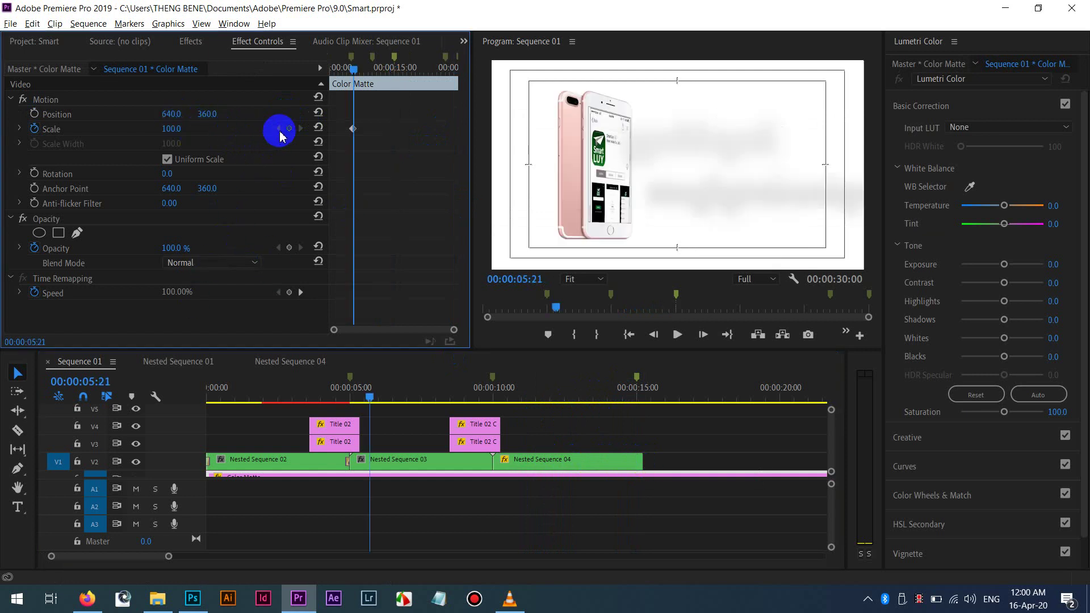
left_click(543, 460)
left_click_drag(370, 397, 561, 399)
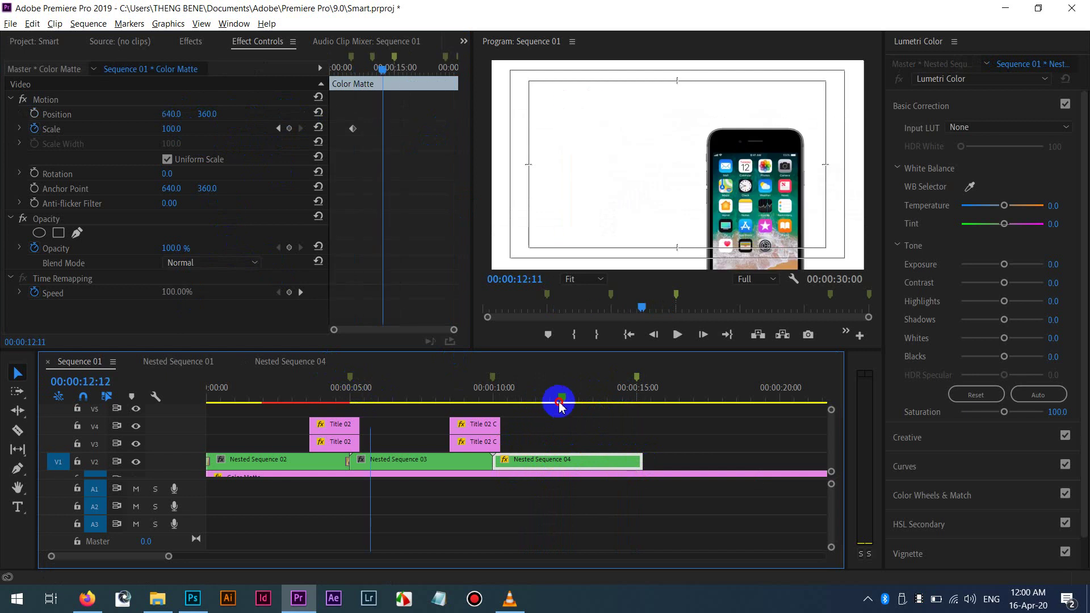
left_click(300, 114)
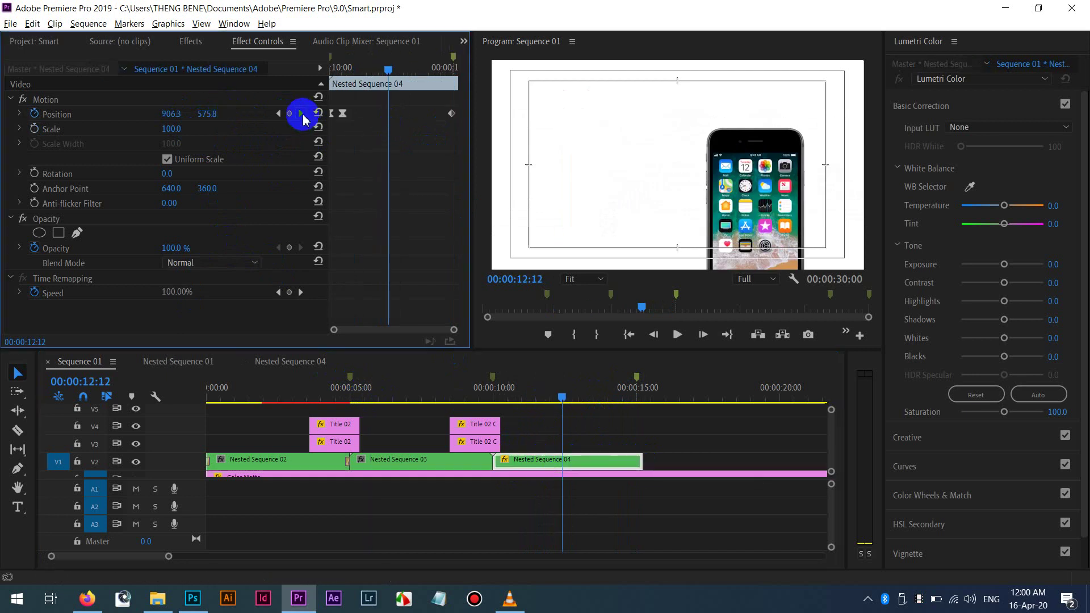
left_click_drag(252, 113, 190, 121)
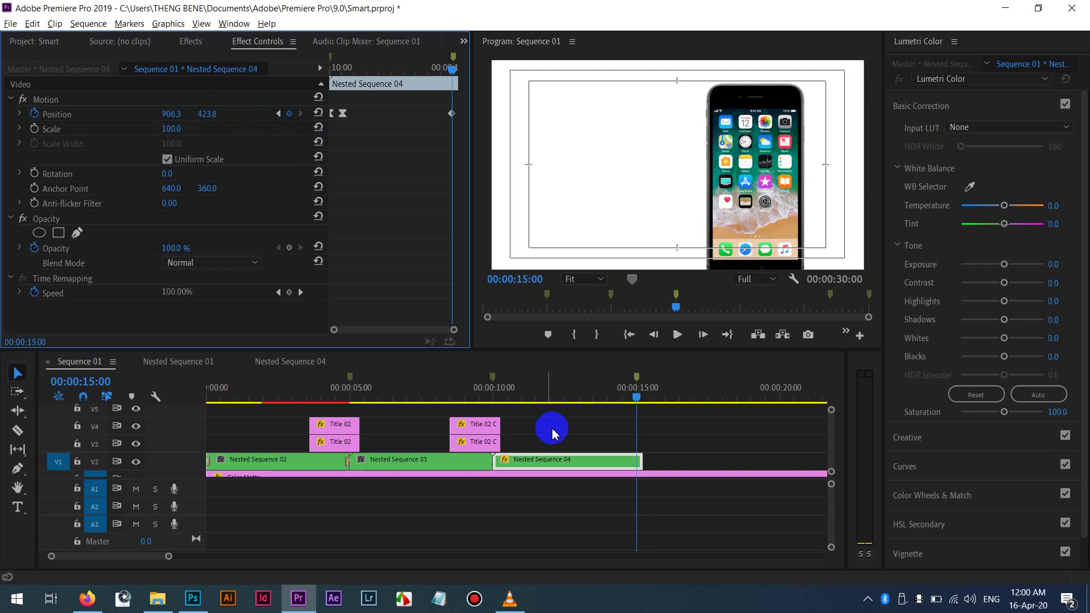
Preview the phone's slide-in in Sequence 01 and set the Nested Sequence 04 clip's scale to 119.
left_click_drag(579, 397, 487, 405)
key("space")
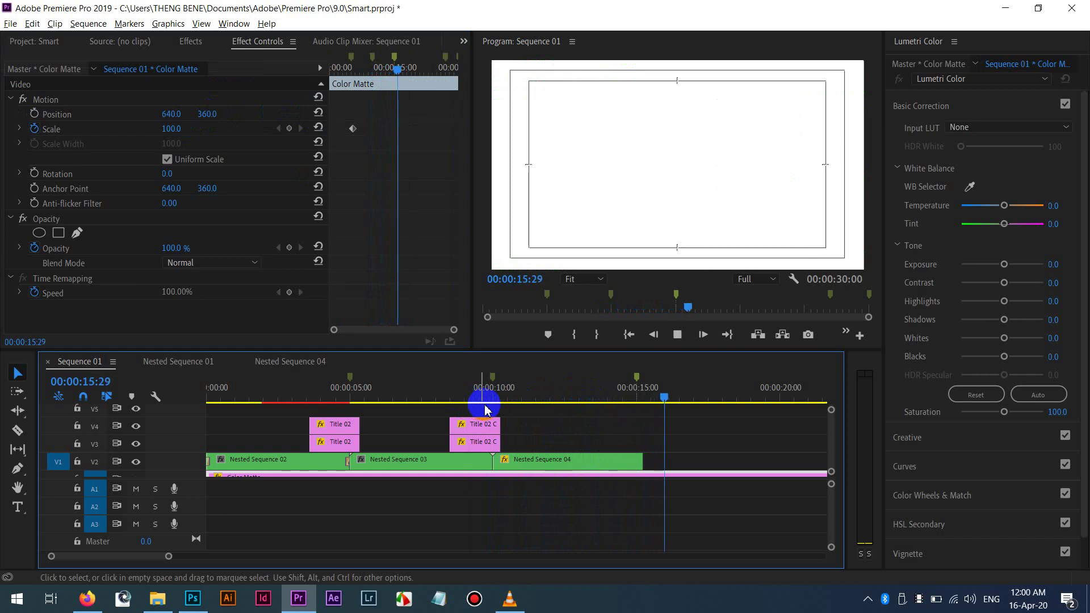
left_click(496, 391)
left_click_drag(496, 391, 563, 375)
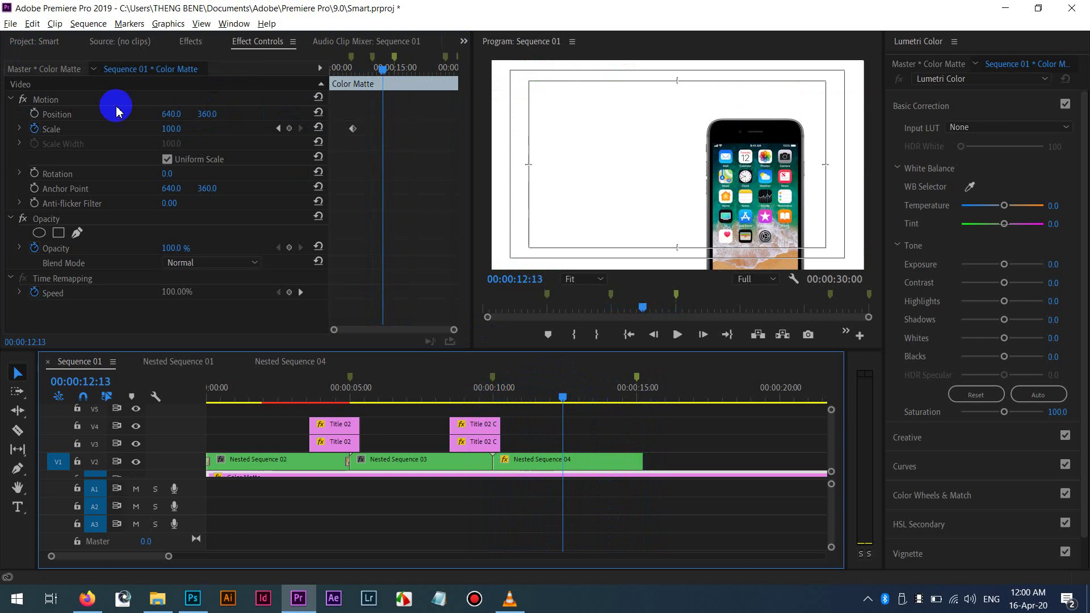
left_click(546, 459)
left_click(170, 131)
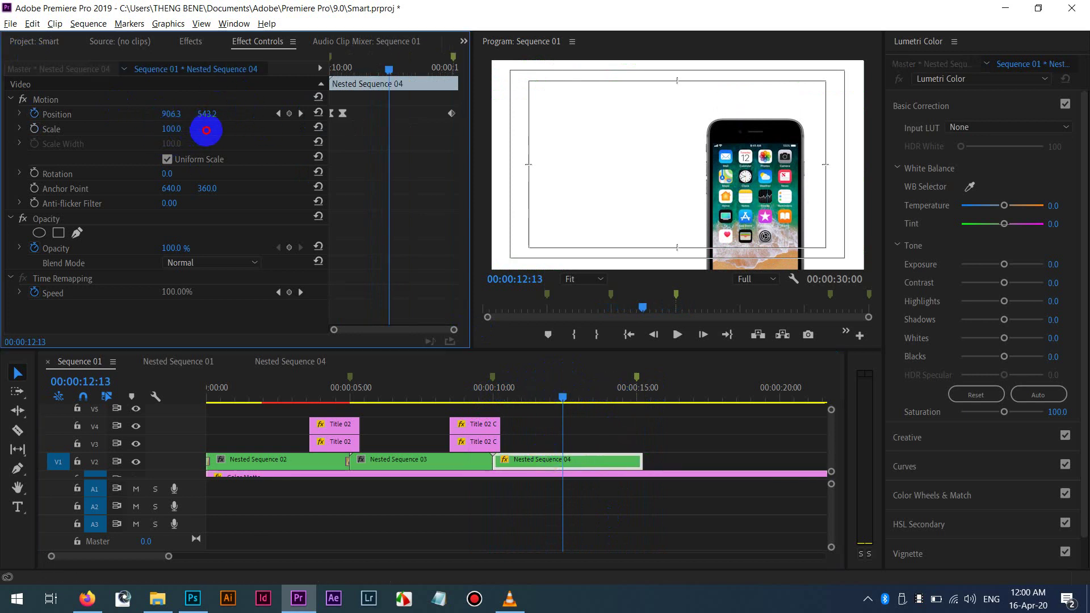
left_click_drag(206, 131, 220, 129)
mouse_move(546, 399)
left_mouse_down()
mouse_move(508, 389)
mouse_move(588, 390)
mouse_move(603, 449)
left_mouse_up()
left_click(365, 302)
Open Nested Sequence 04 and delete screenshot.jpg from the project.
left_click(280, 358)
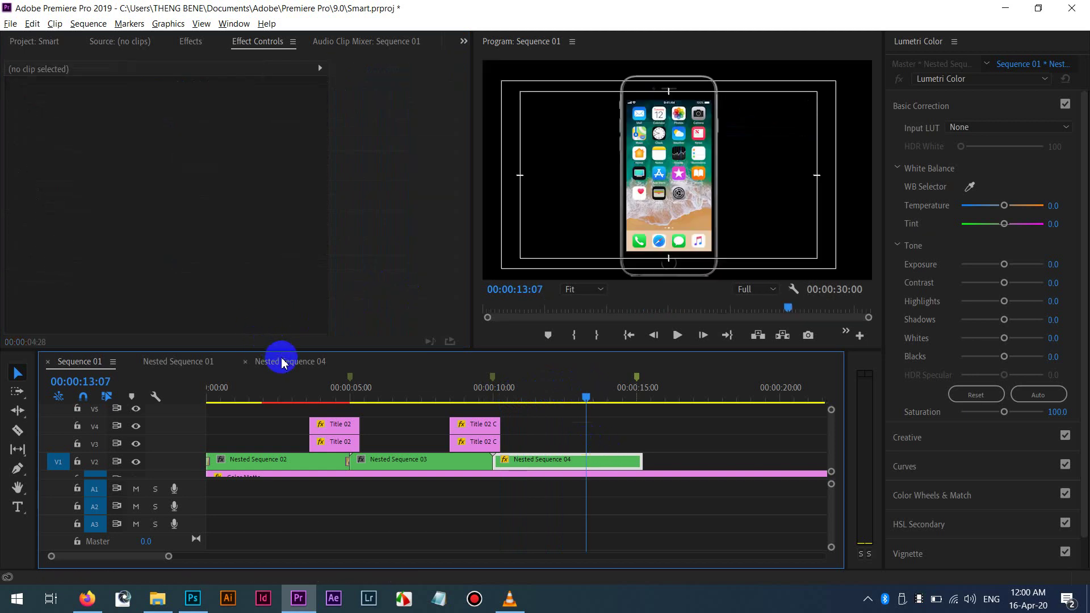
left_click(603, 171)
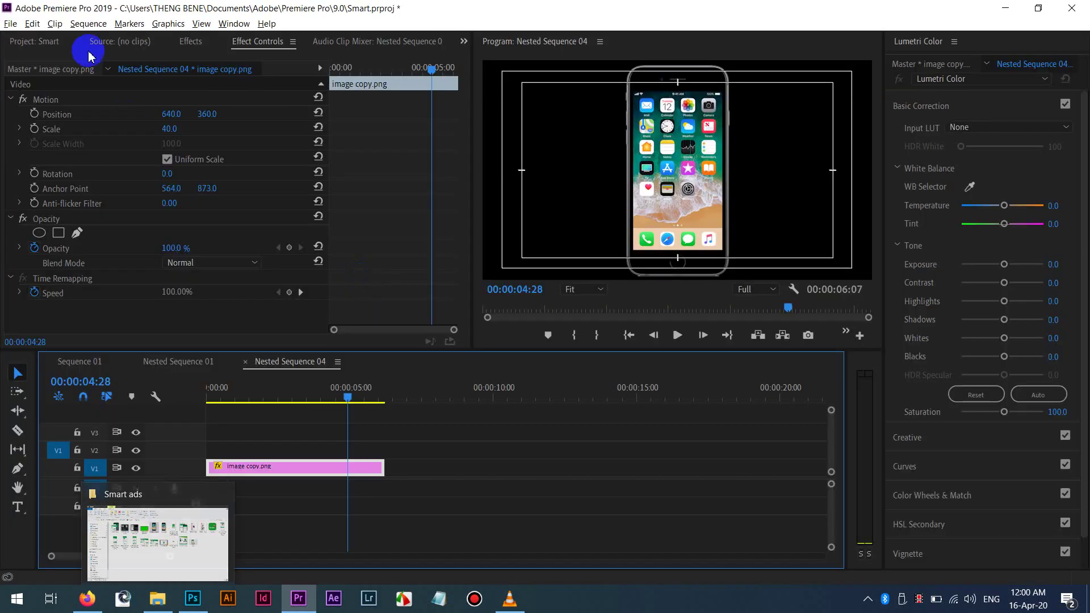
left_click(41, 39)
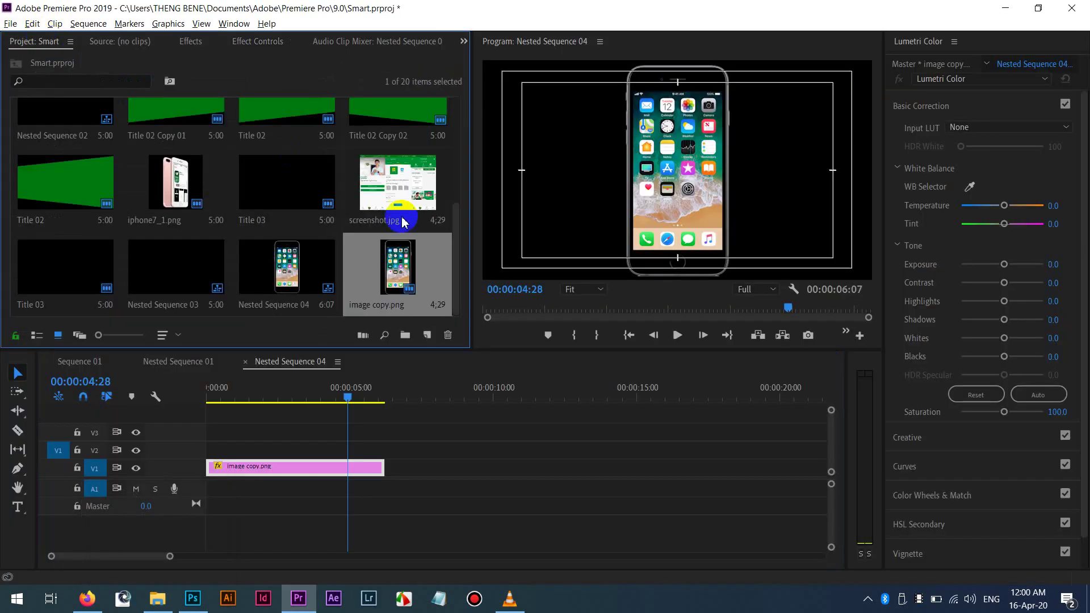
left_click(413, 197)
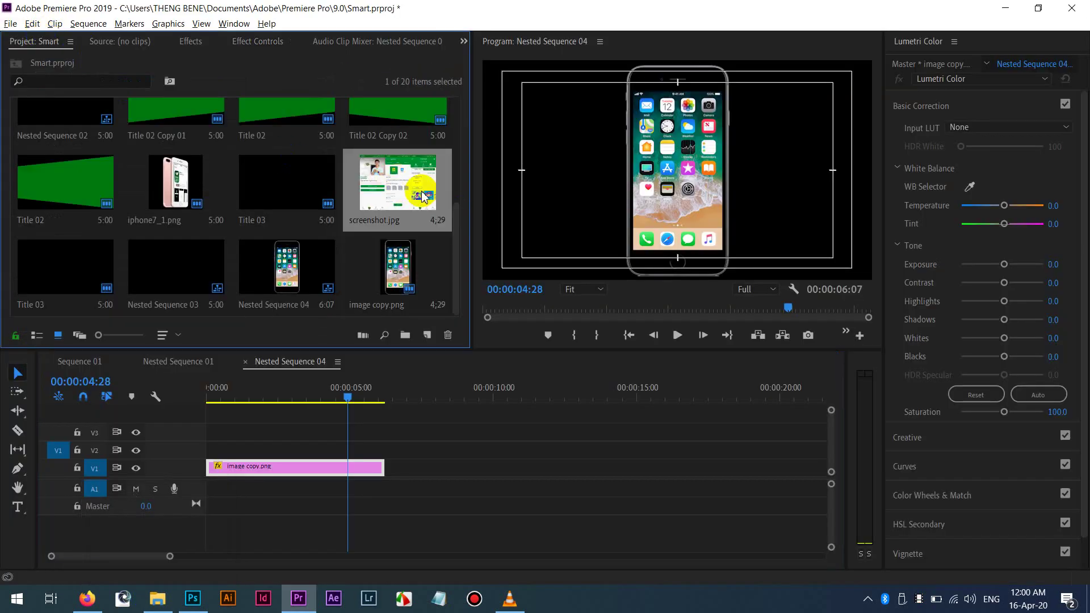
key("Delete")
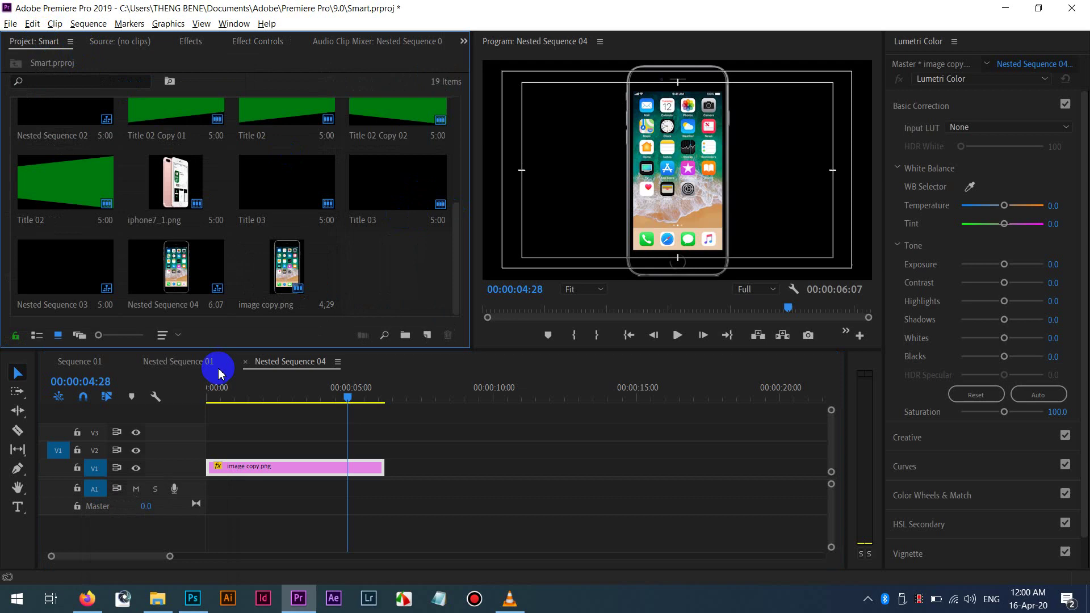
Import screenshot1.jpg from the Smart ads folder onto V2 of Nested Sequence 04, spanning the image copy.png clip.
left_click(157, 598)
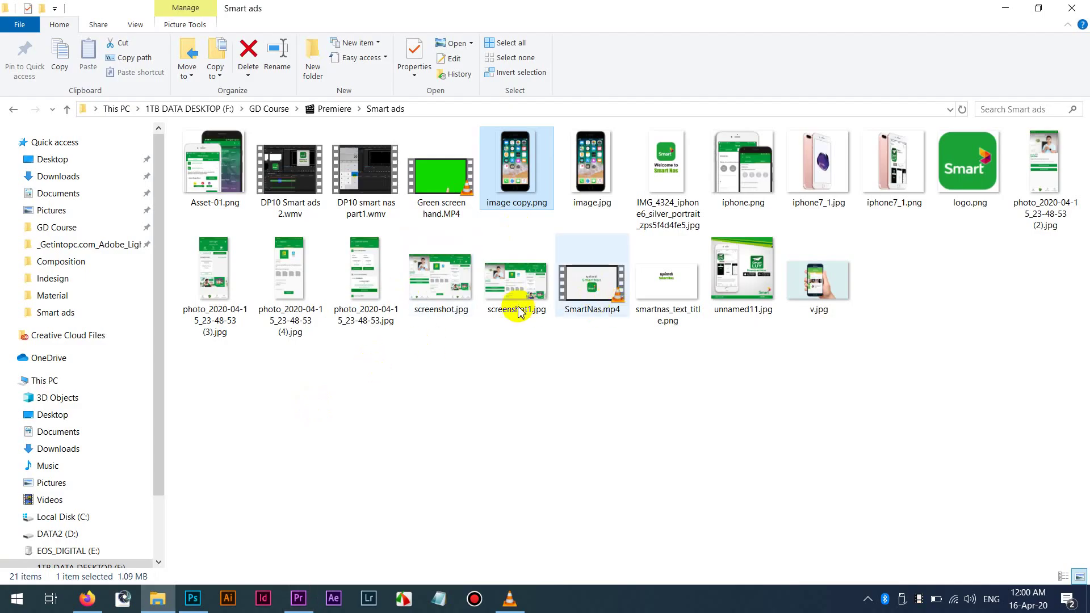
left_click_drag(520, 311, 385, 449)
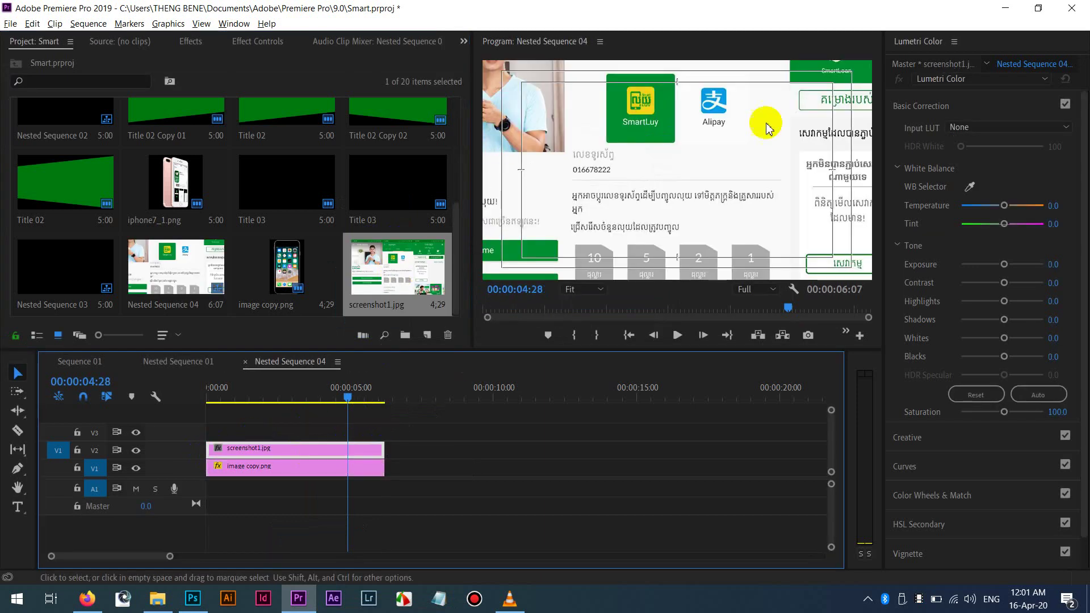
left_click(56, 139)
Scale screenshot1.jpg to 40 and set its position to 938, 360 so the first app screen fits the phone display.
left_click(245, 43)
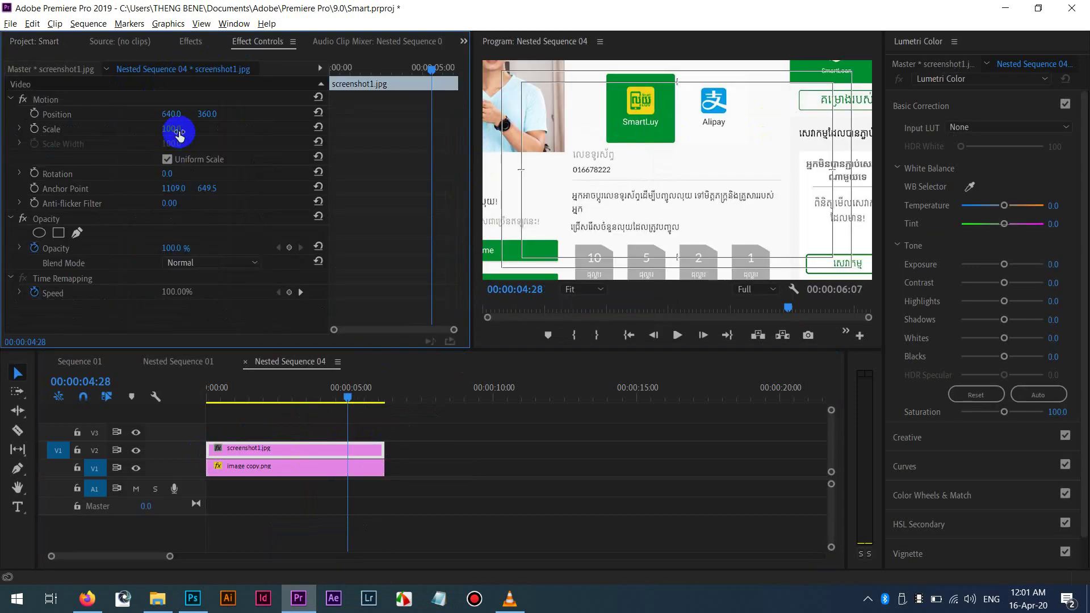
left_click_drag(134, 135, 105, 139)
left_click(560, 97)
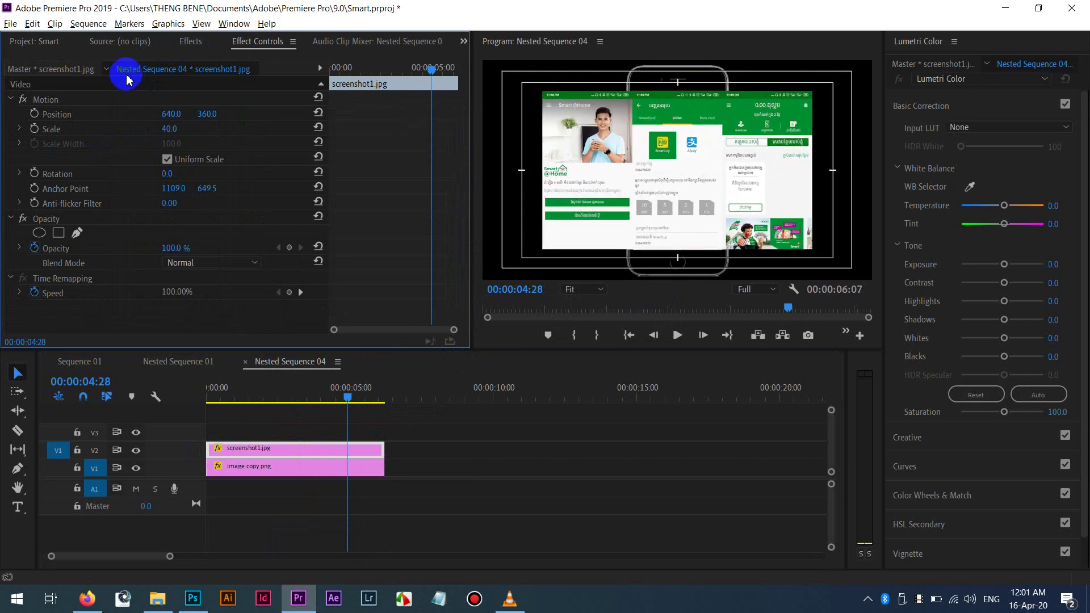
left_click_drag(169, 114, 389, 120)
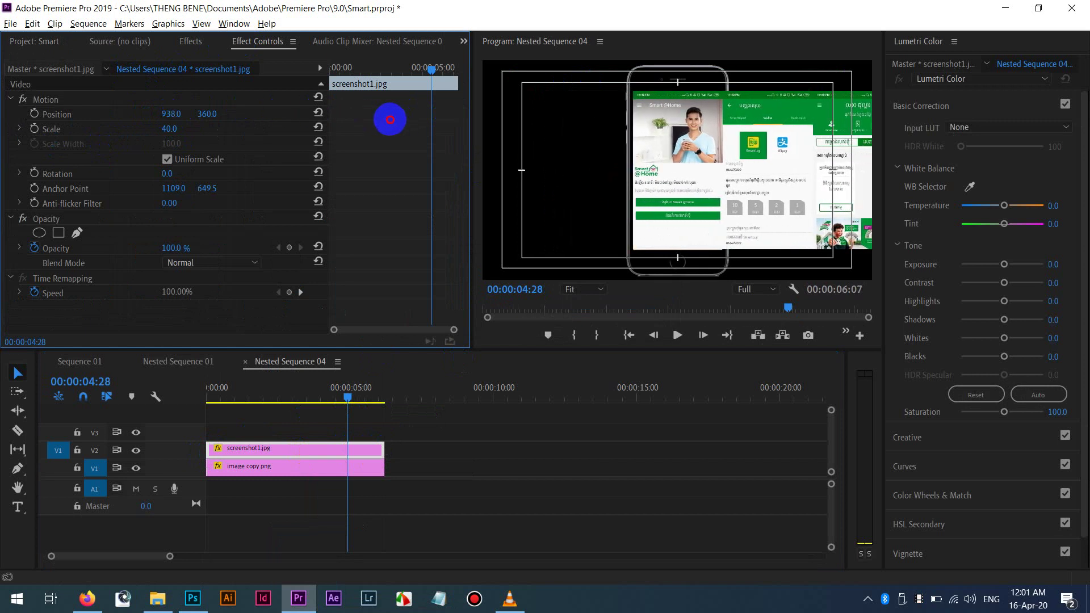
left_click_drag(390, 119, 391, 121)
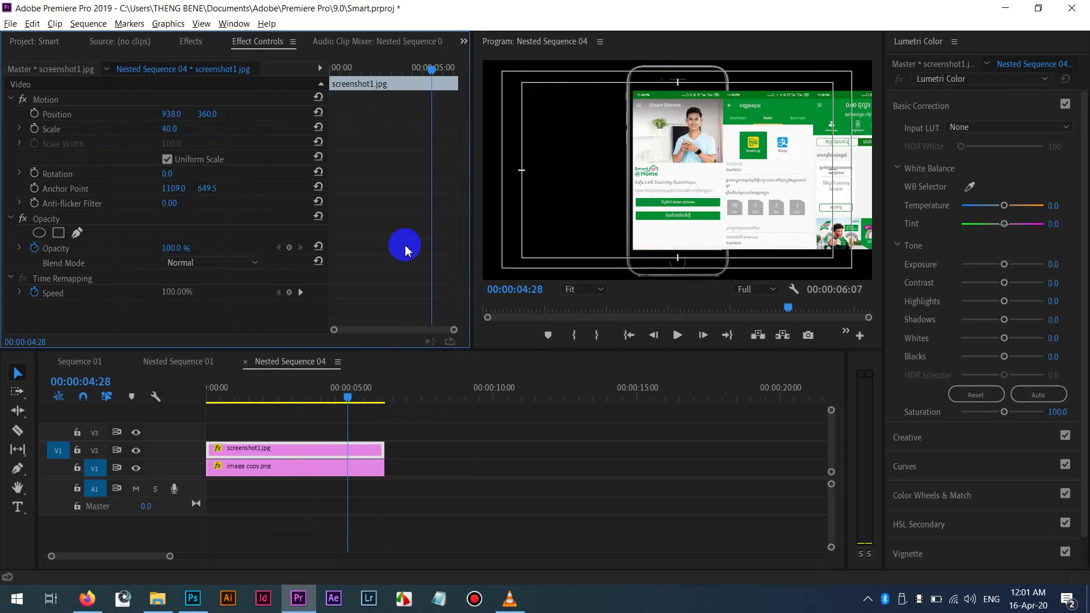
Add a rectangular opacity mask to screenshot1.jpg and fit its four corners to the phone's display area.
left_click(58, 232)
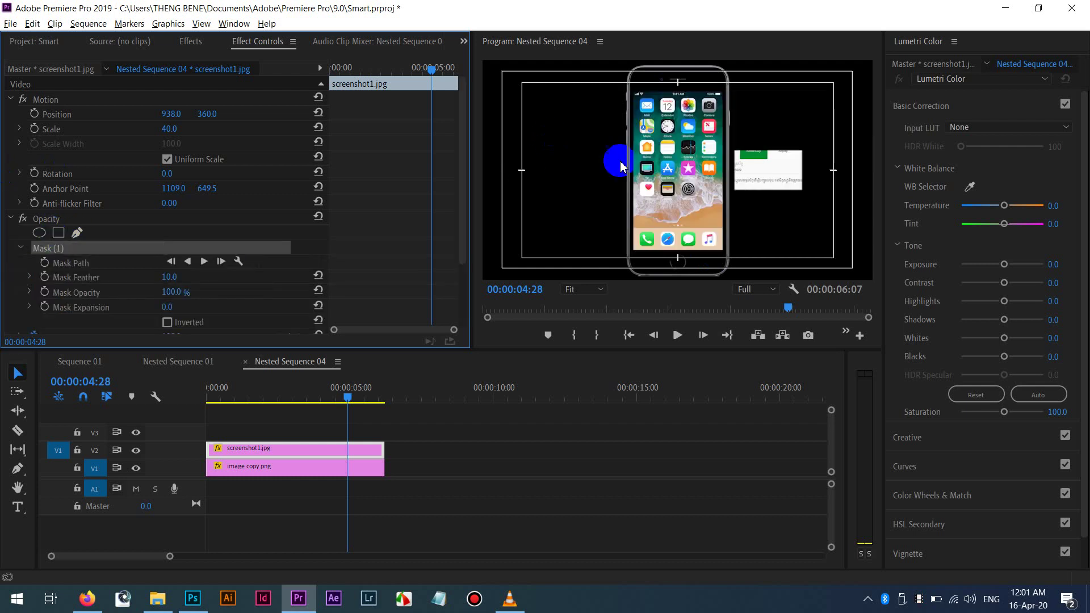
left_click_drag(767, 175, 667, 121)
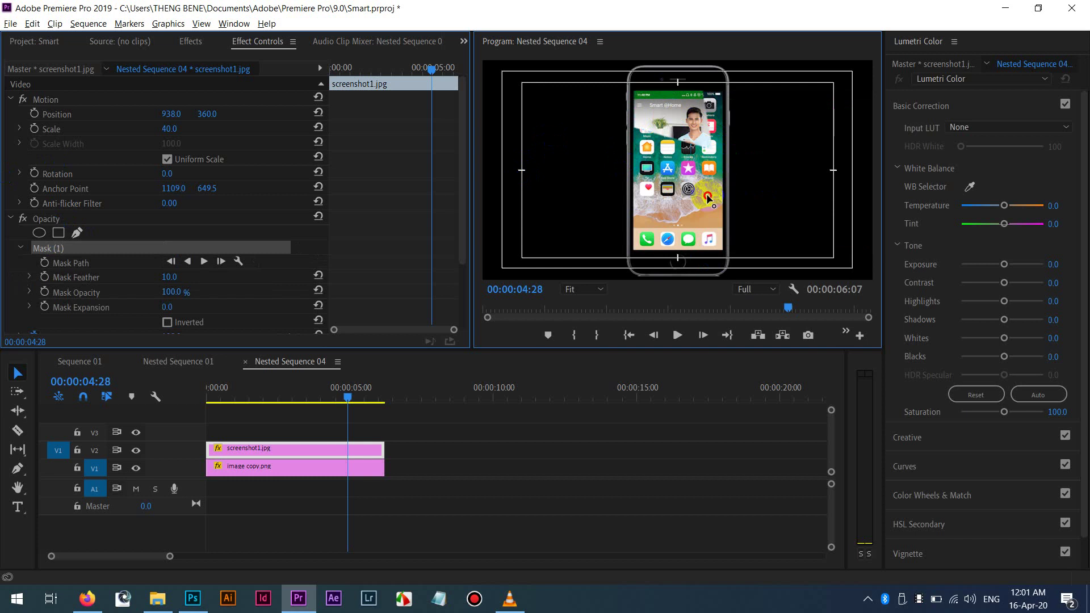
left_click_drag(708, 197, 714, 226)
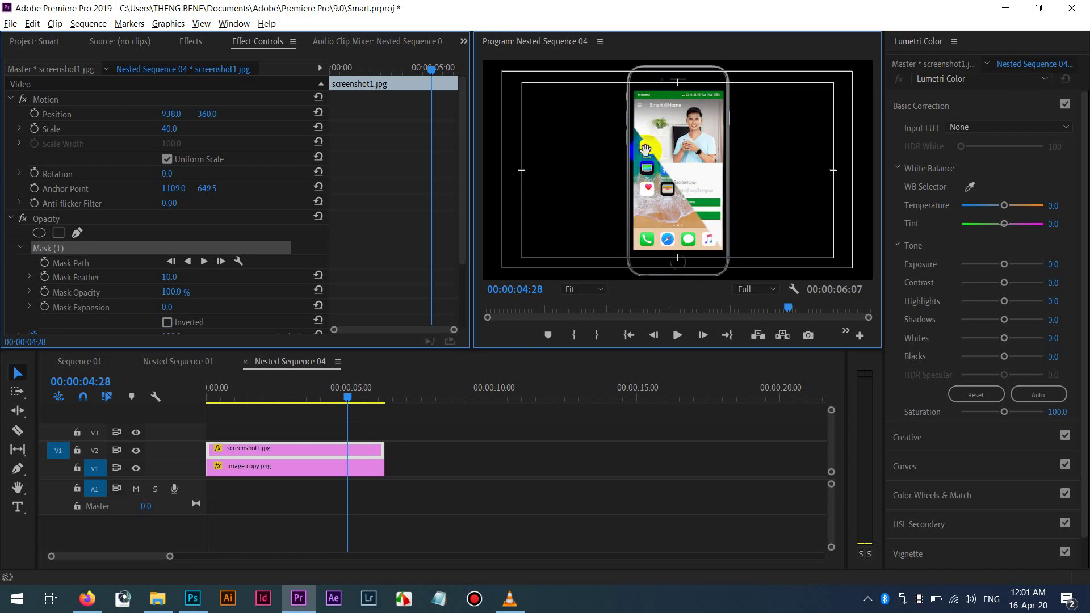
left_click_drag(639, 151, 638, 195)
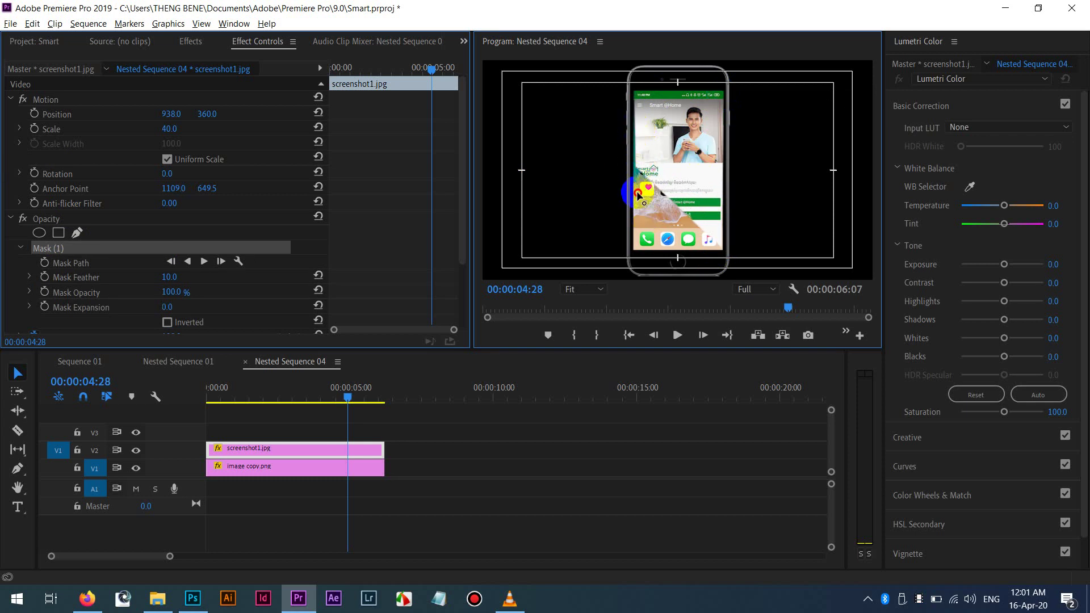
left_click_drag(639, 245, 637, 248)
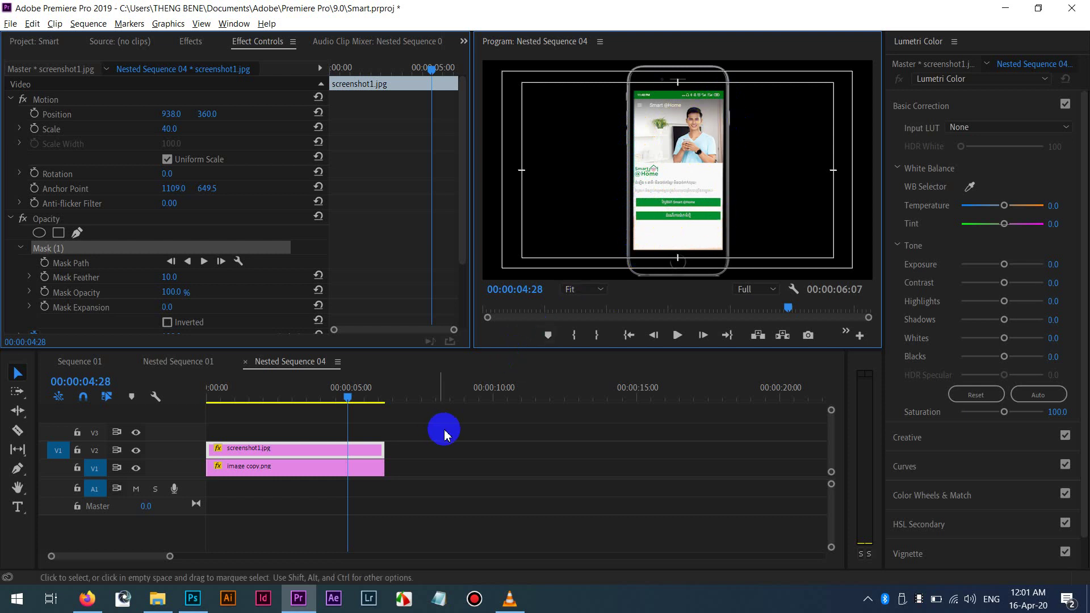
Review the masked app screen in Nested Sequence 04 and throughout the phone's slide-in in Sequence 01.
mouse_move(341, 407)
left_mouse_down()
mouse_move(256, 403)
mouse_move(187, 423)
mouse_move(267, 402)
mouse_move(351, 402)
left_mouse_up()
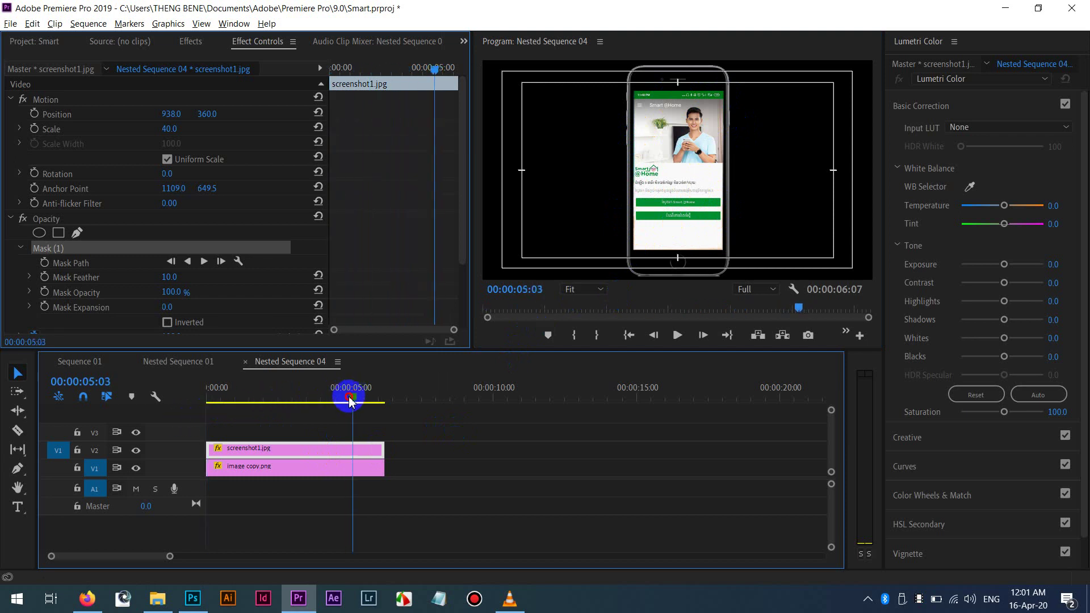
left_click_drag(349, 402, 347, 401)
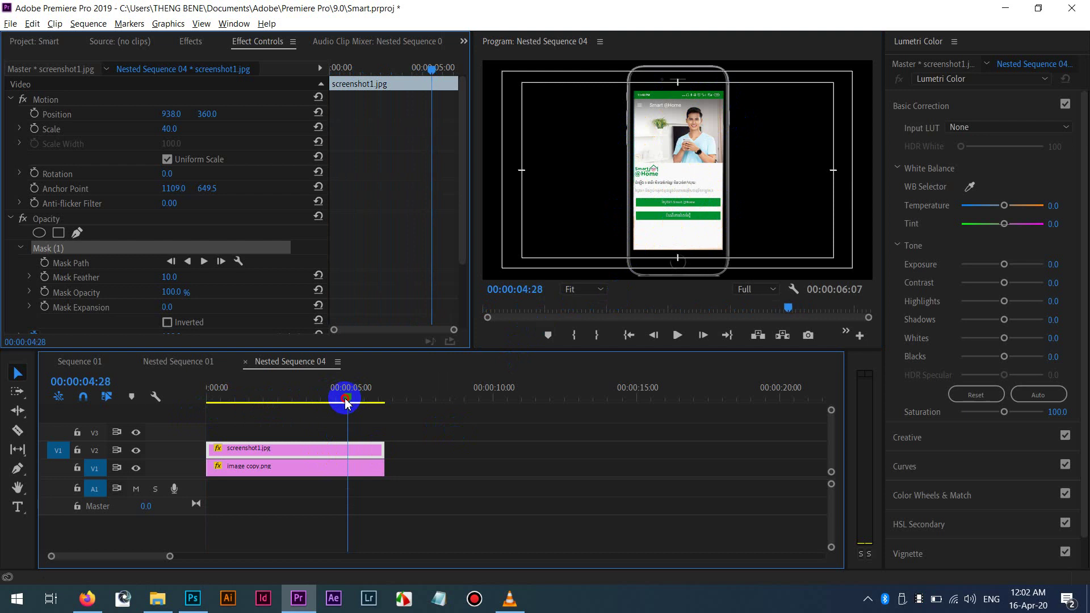
left_click(85, 363)
left_click(584, 402)
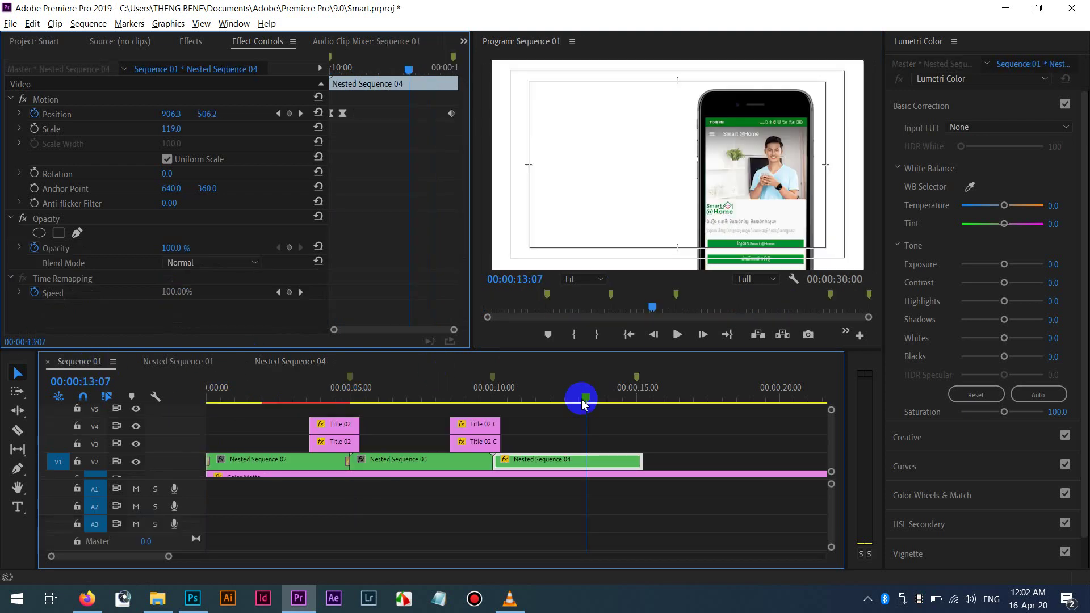
left_click(284, 362)
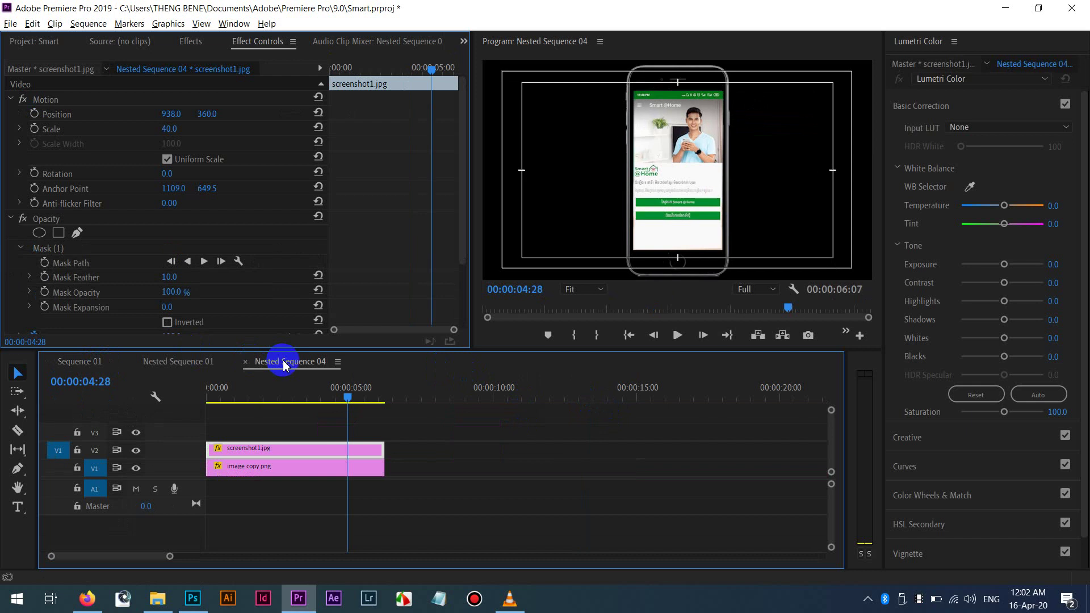
left_click_drag(337, 398, 254, 369)
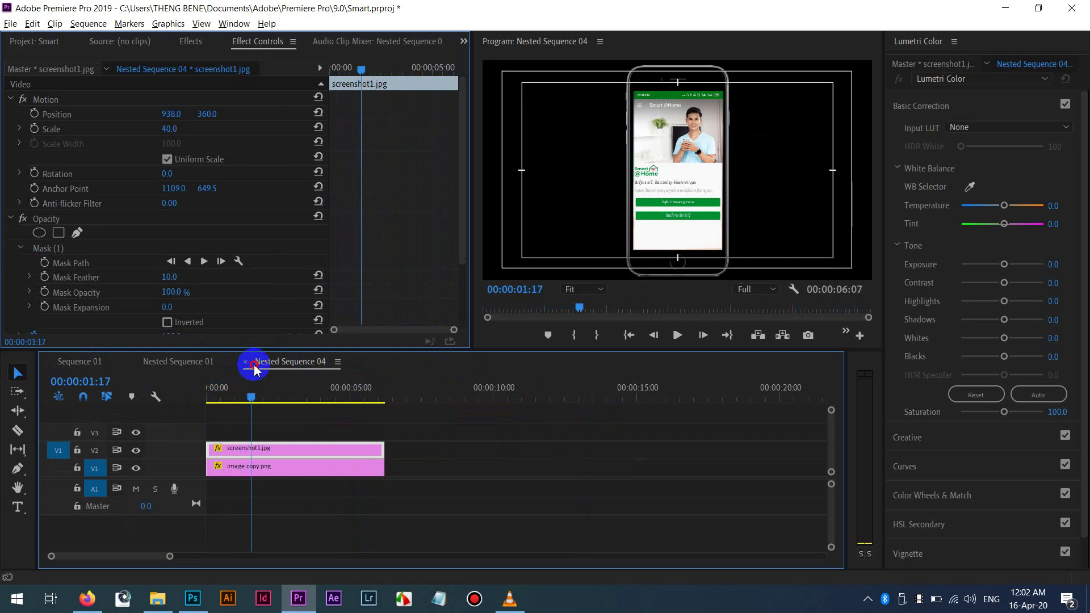
left_click(73, 361)
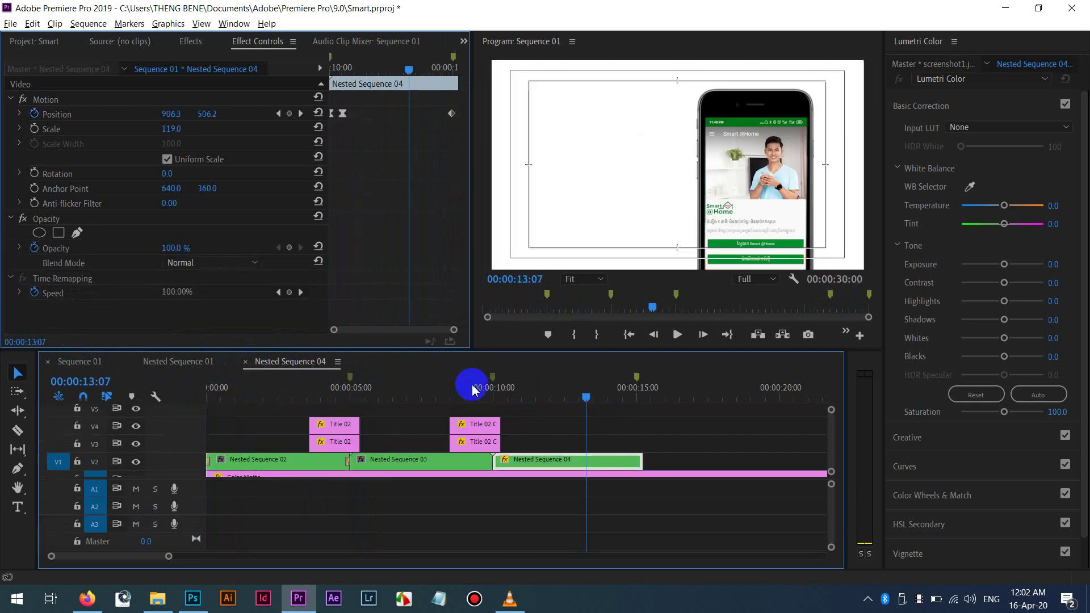
left_click(493, 391)
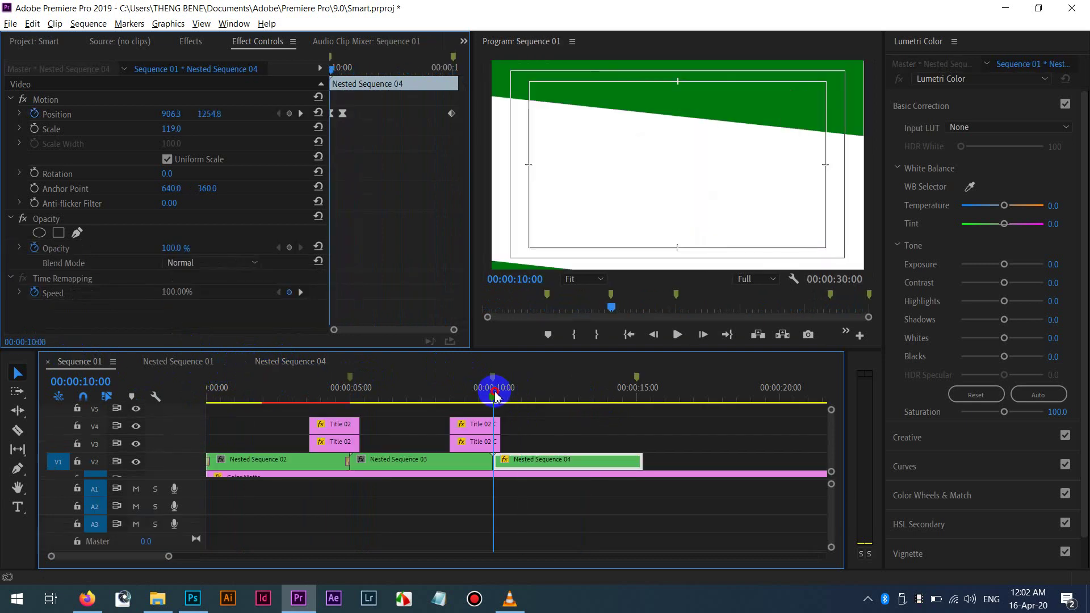
left_click_drag(495, 396, 644, 392)
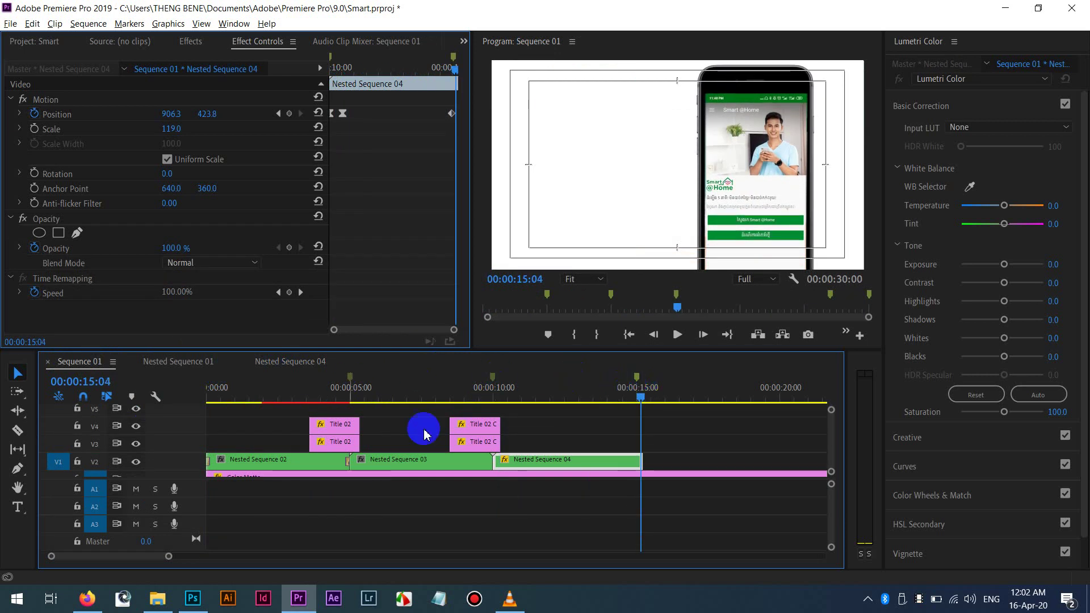
Add a marker at 00:00:05:00 in Nested Sequence 04 and trim the ends of screenshot1.jpg and image copy.png to it.
left_click(287, 362)
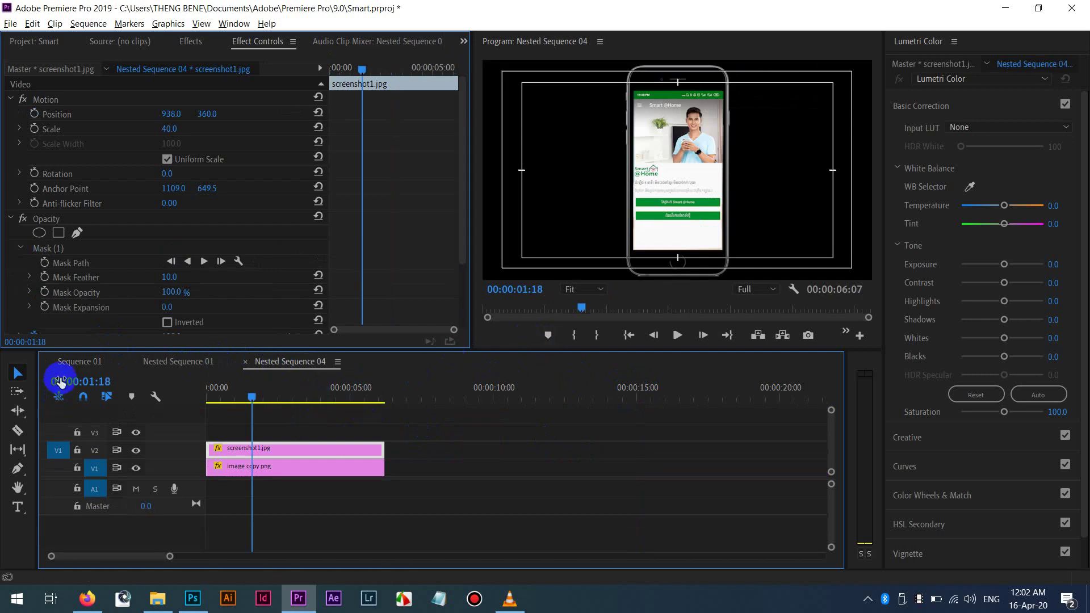
left_click(93, 386)
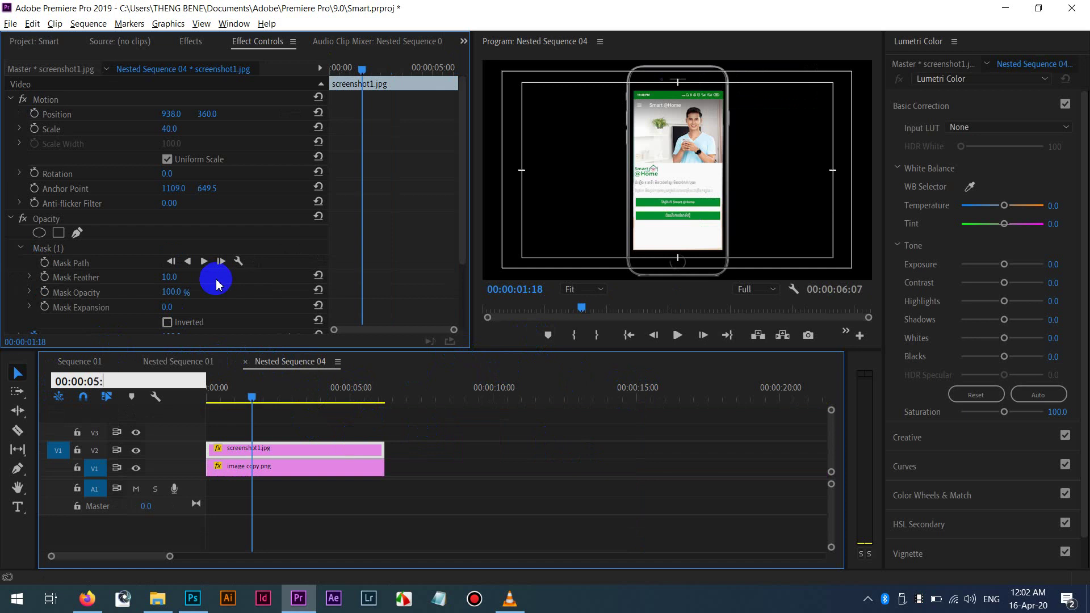
type("00:00:05:00")
key("Return")
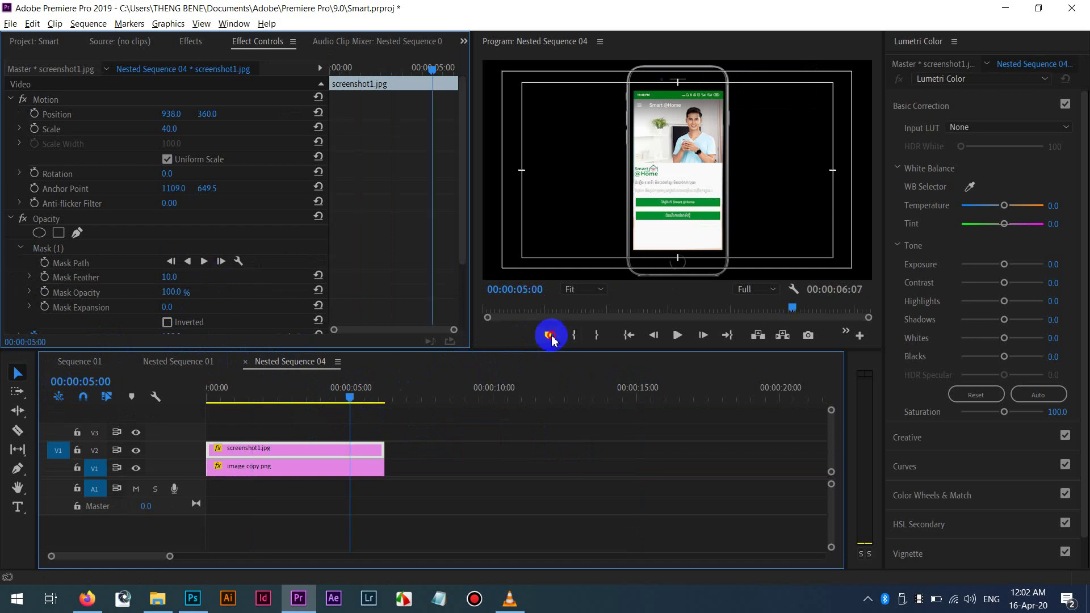
left_click_drag(403, 446, 349, 454)
left_click_drag(365, 408, 203, 406)
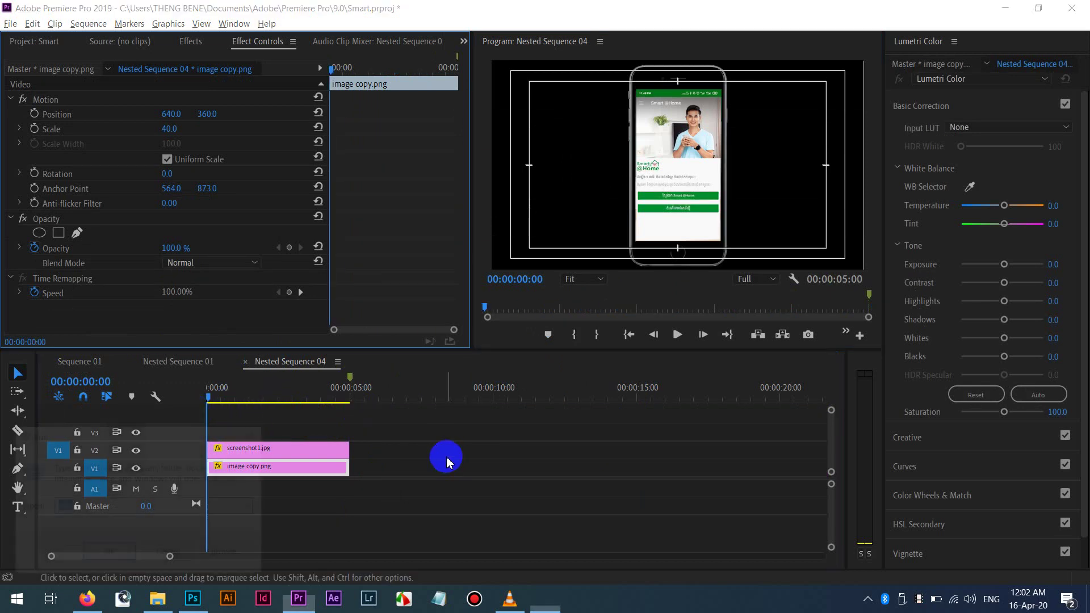
Use the Windows Calculator to divide the 5-second duration by 3, then return to Premiere Pro.
key("super+r")
type("calc")
key("Return")
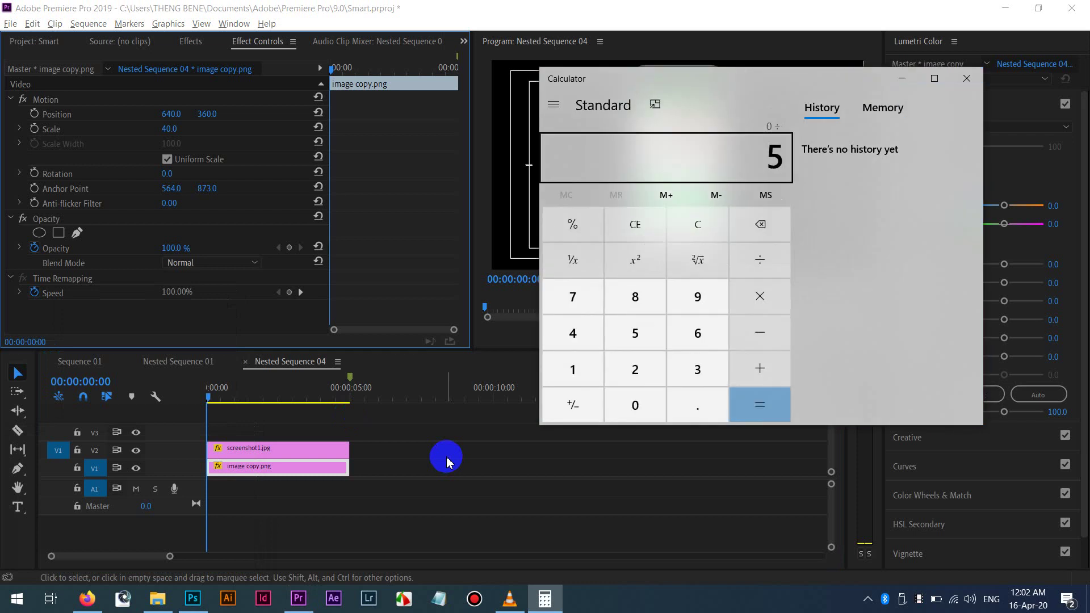
key("Escape")
type("3")
key("Return")
left_click(540, 8)
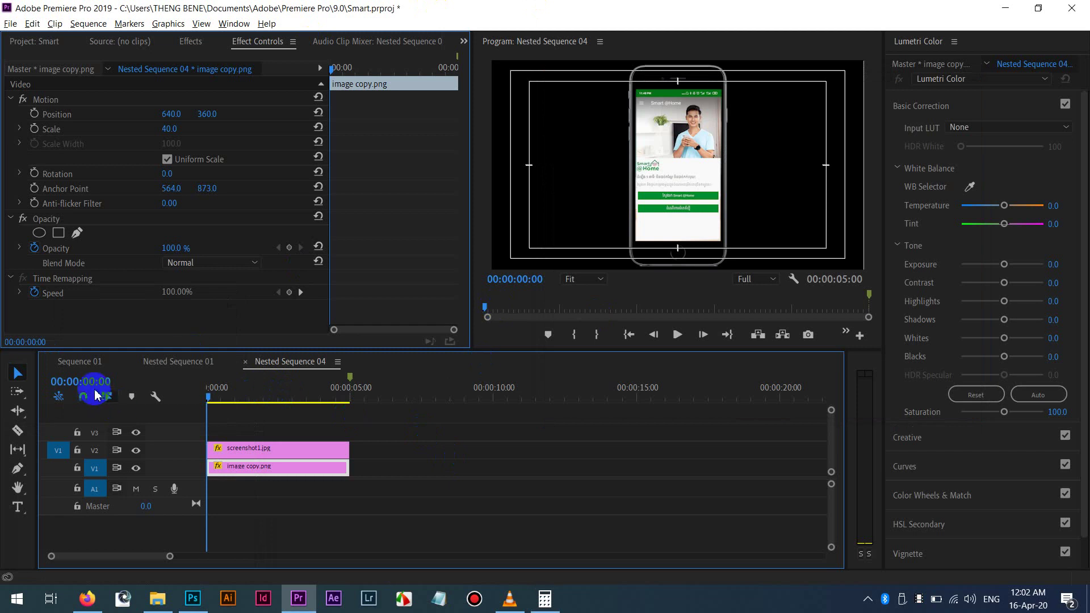
Move the playhead to 00:00:01:00 in Nested Sequence 04 and deselect image copy.png.
left_click(91, 383)
left_click(97, 381)
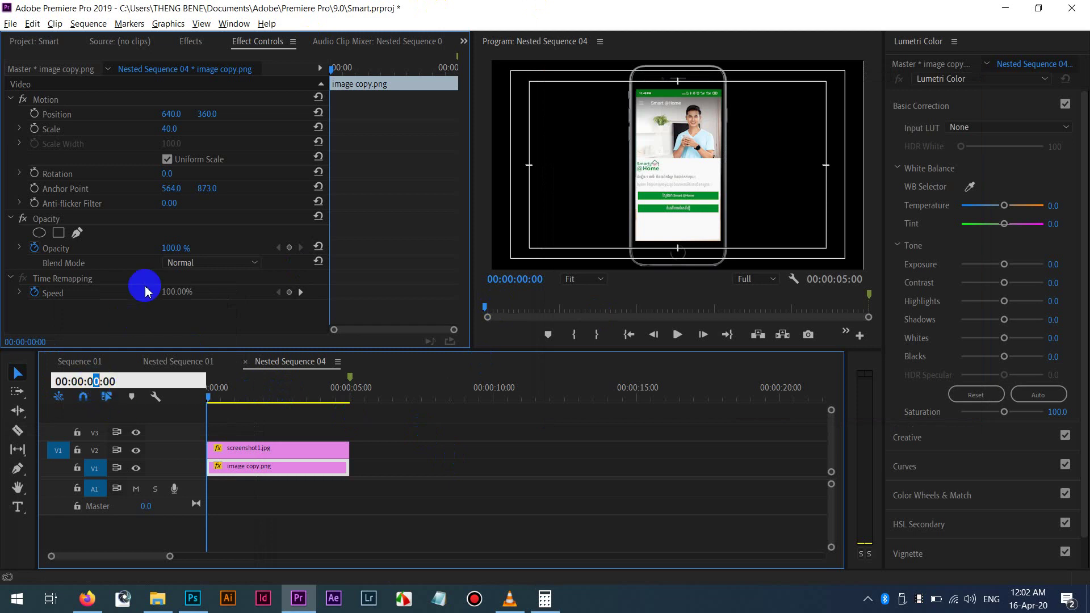
key("Return")
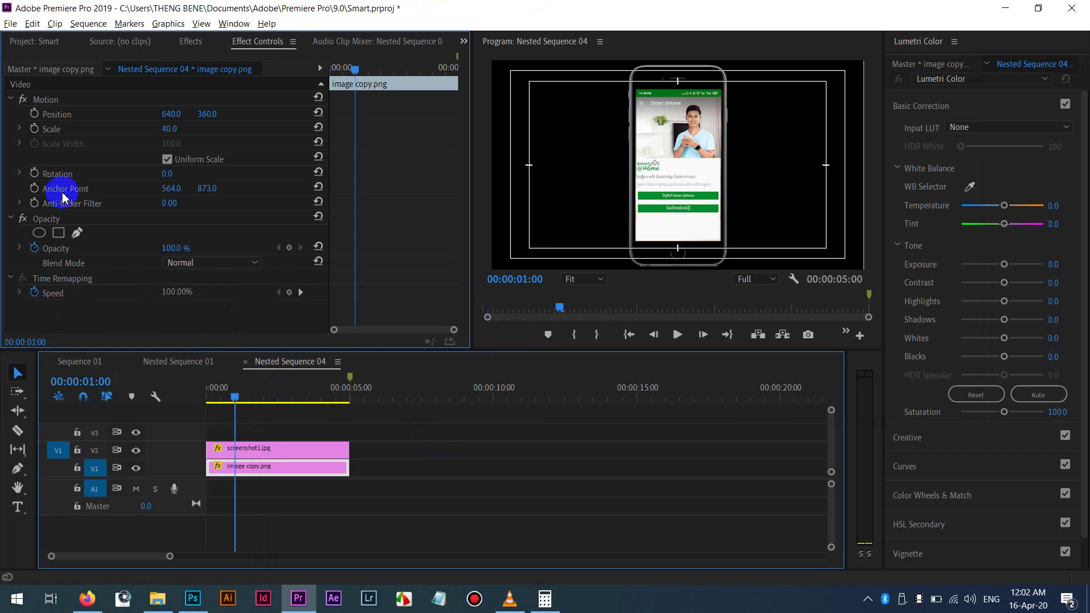
left_click(94, 383)
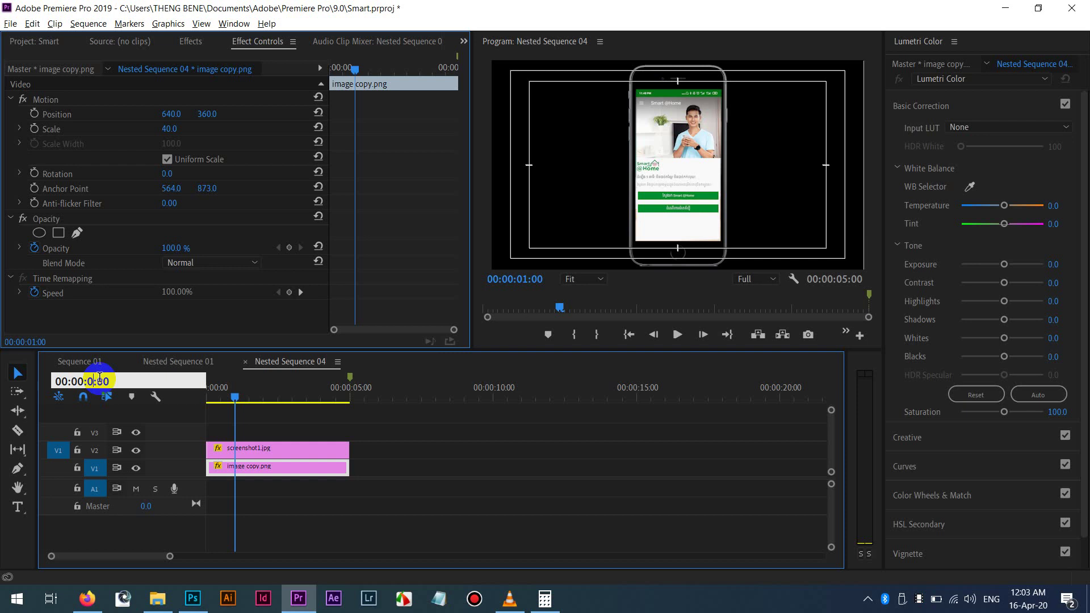
key("Return")
left_click(182, 415)
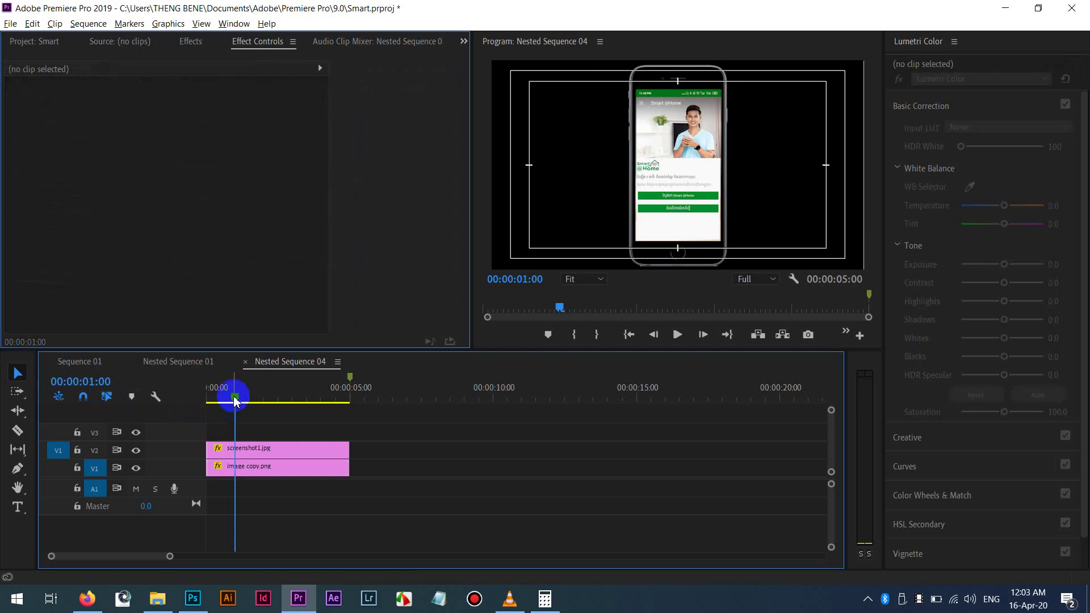
Add a Position keyframe to screenshot1.jpg in Nested Sequence 04 and move it to the clip's start at 00:00:00:00.
mouse_move(236, 401)
left_mouse_down()
mouse_move(257, 393)
mouse_move(248, 398)
left_mouse_up()
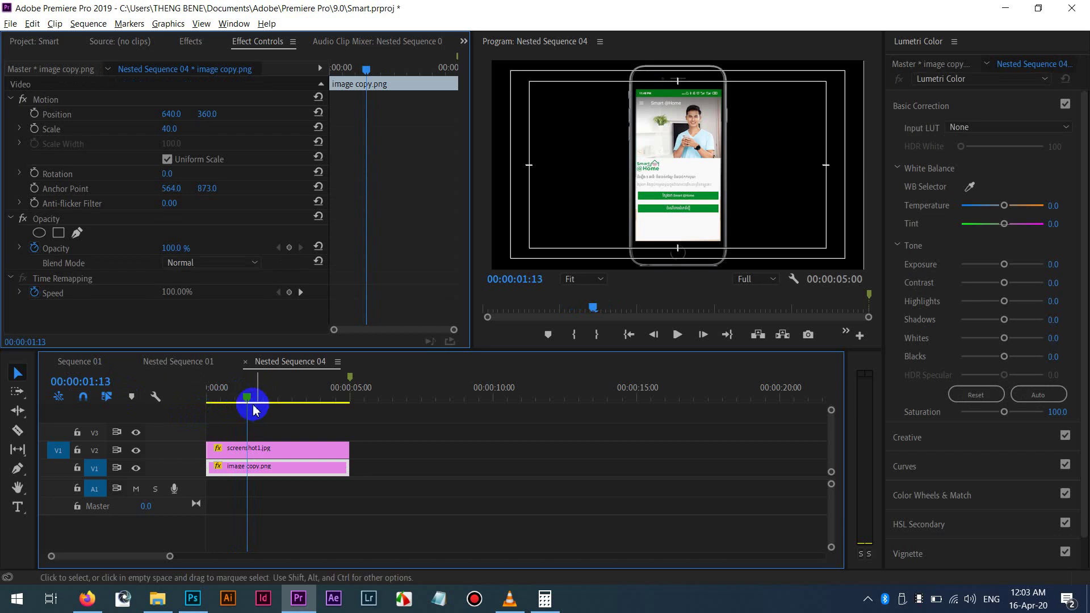
left_click(244, 450)
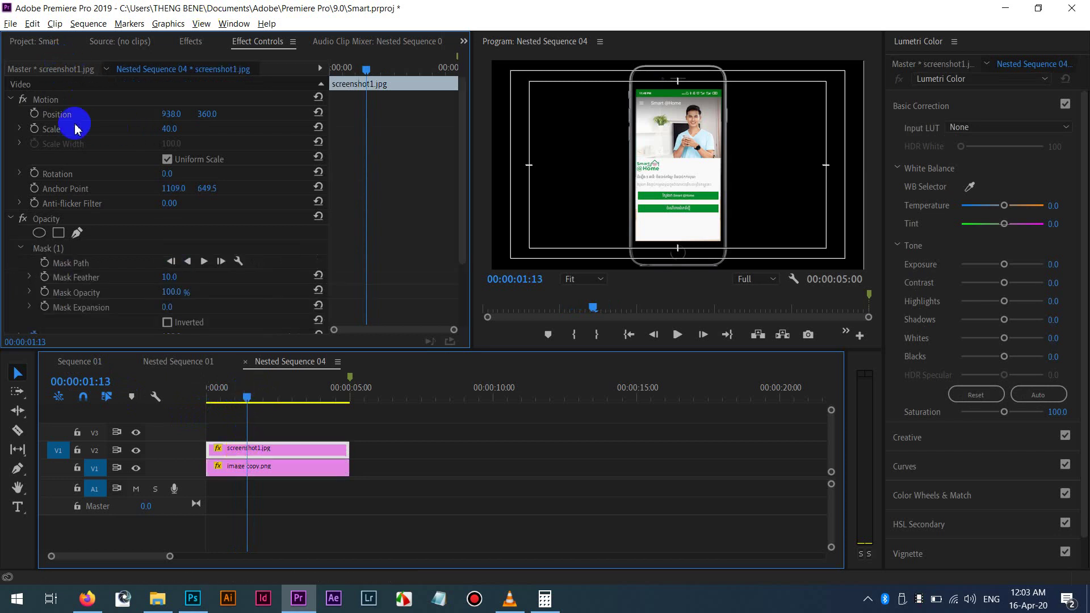
left_click(35, 115)
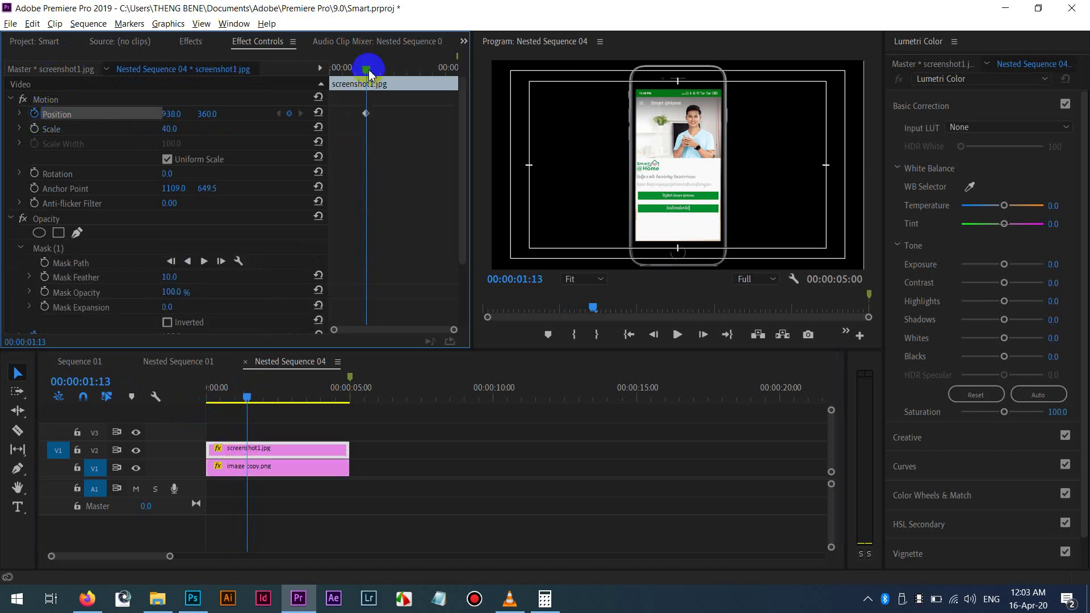
left_click_drag(369, 74, 316, 73)
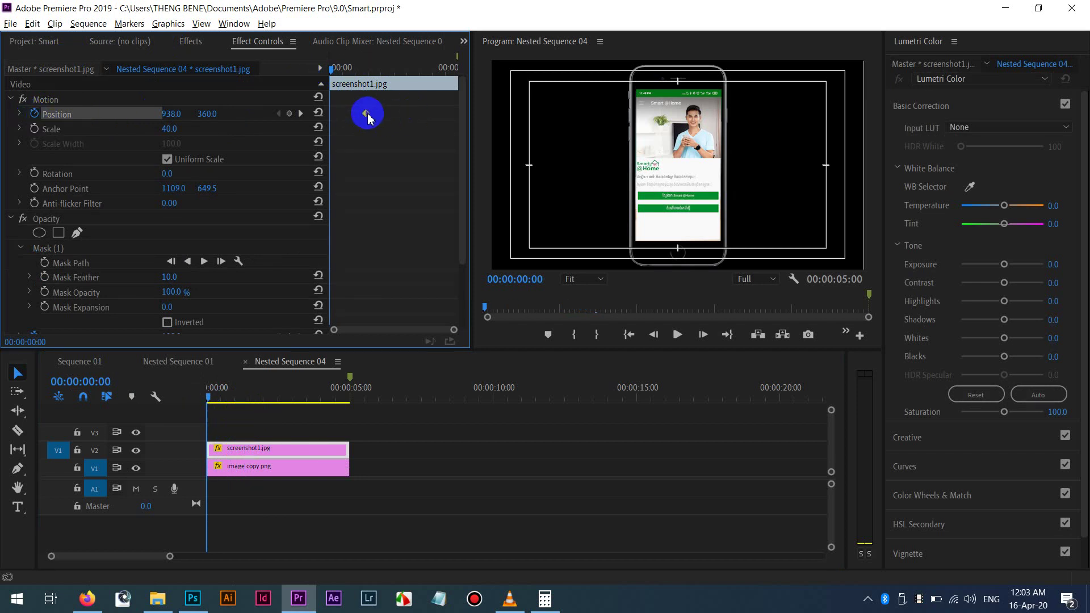
left_click_drag(367, 115, 318, 124)
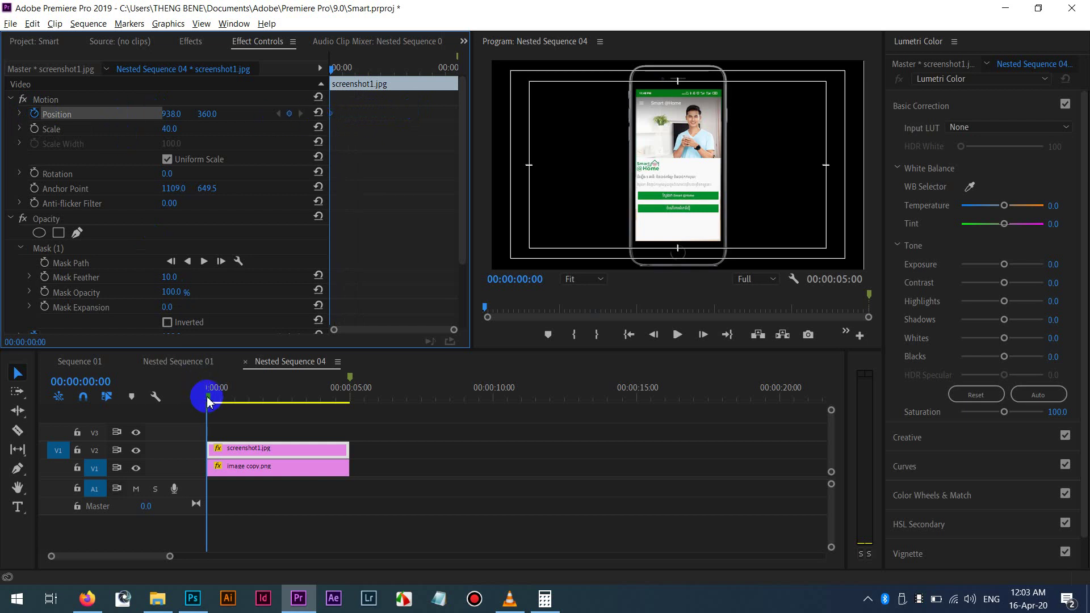
Try changing screenshot1.jpg's horizontal Position to 813 at 00:00:01:06, and undo the change.
left_click_drag(209, 401, 241, 397)
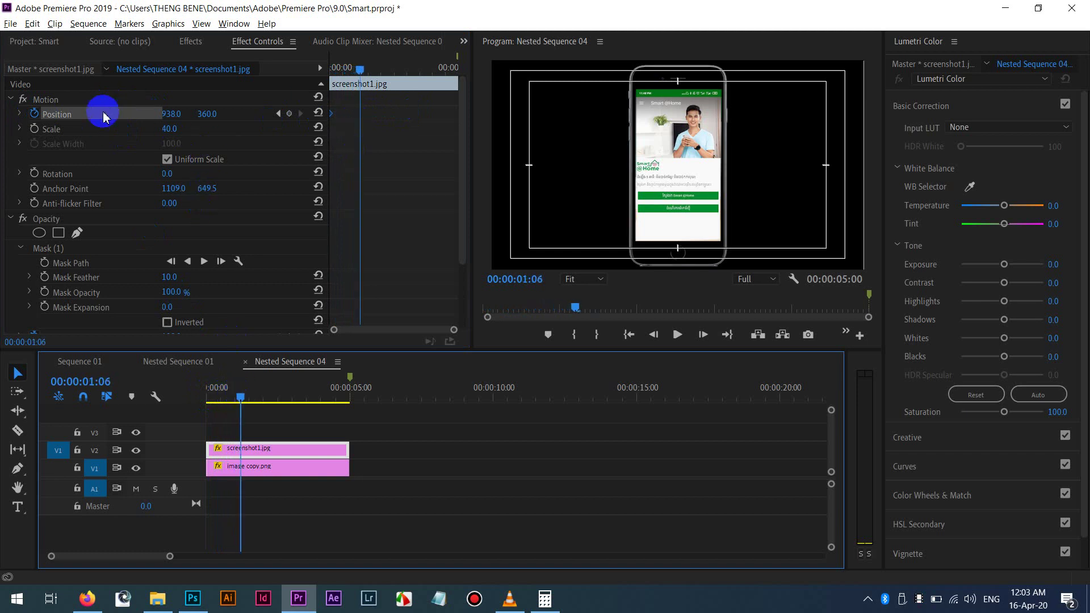
left_click_drag(172, 114, 103, 119)
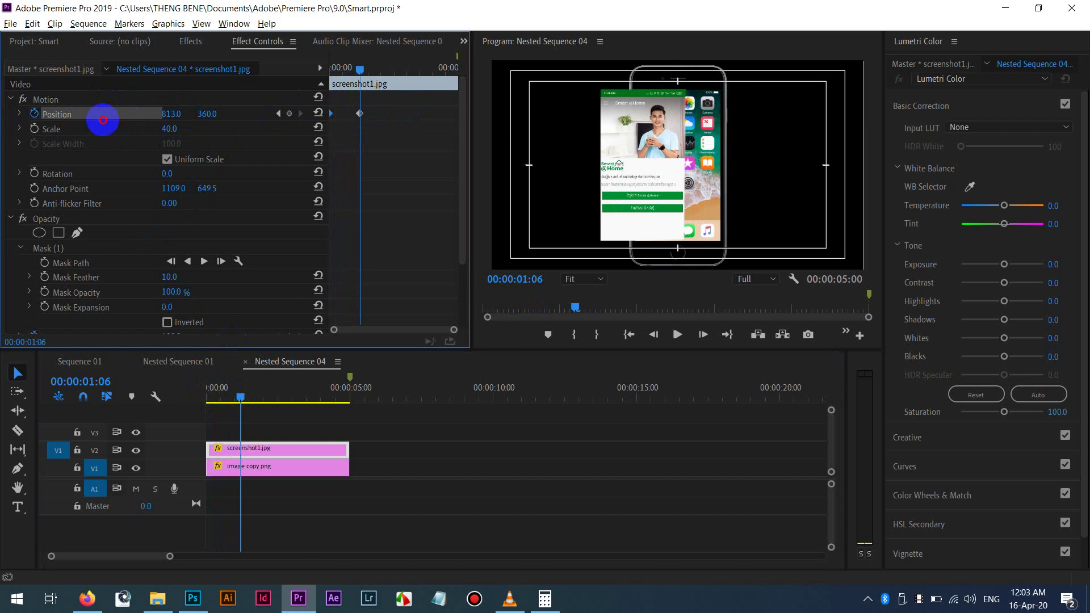
key("ctrl+z")
Select the opacity mask of screenshot1.jpg and try to reposition it over the phone's display in the preview.
left_click(279, 452)
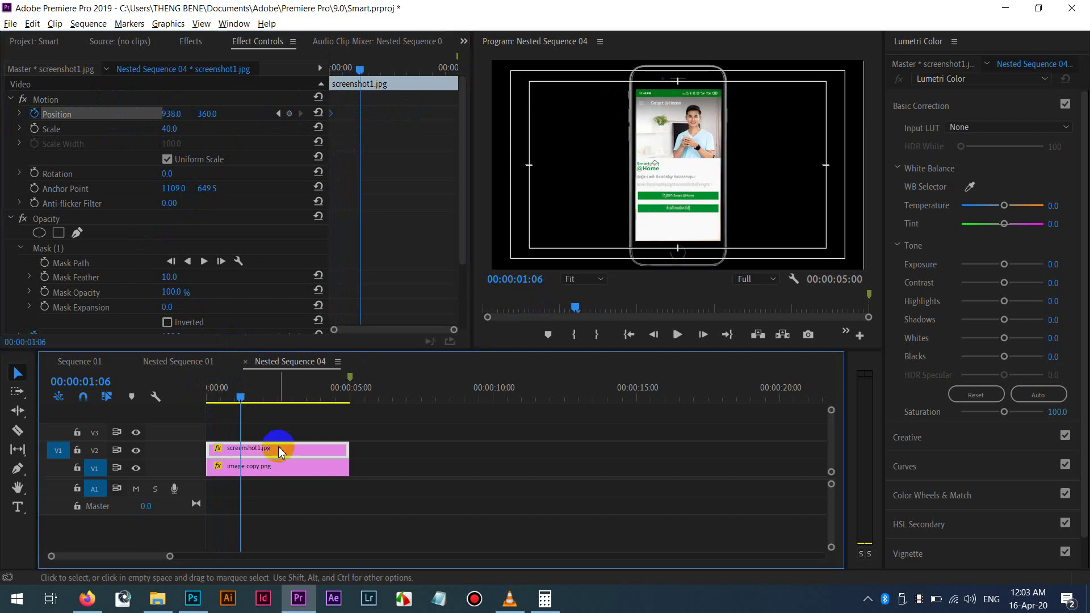
left_click(452, 176)
scroll(454, 223, "down", 3)
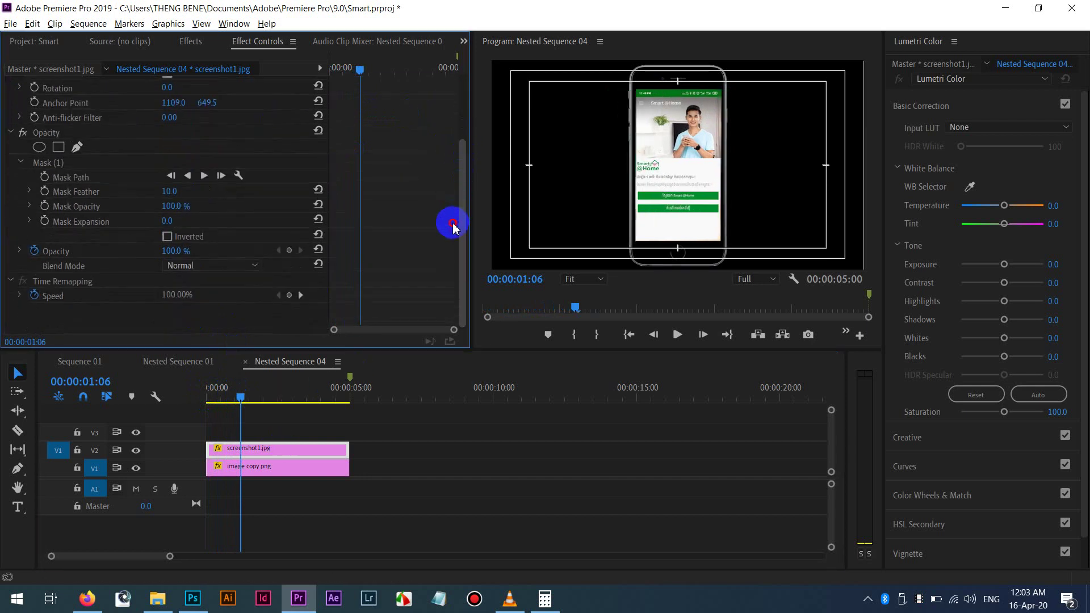
left_click(57, 165)
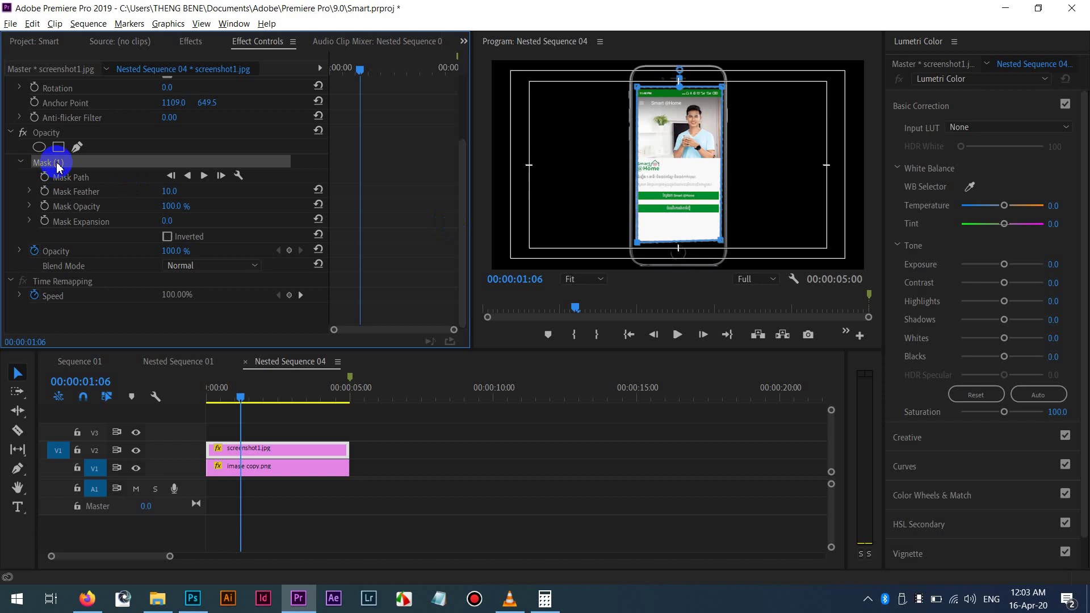
left_click(679, 139)
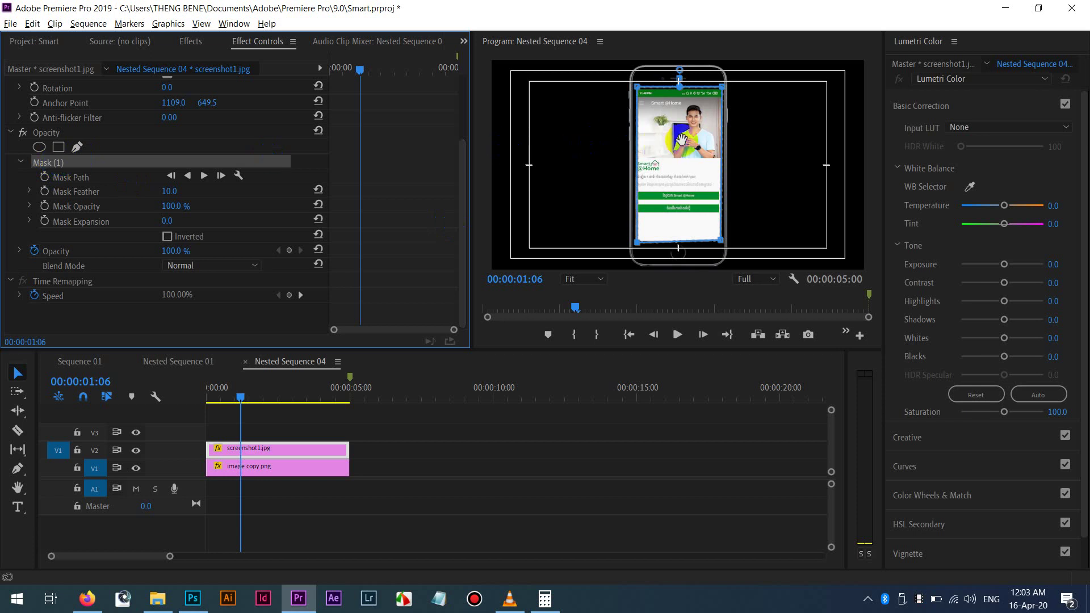
left_click(672, 149)
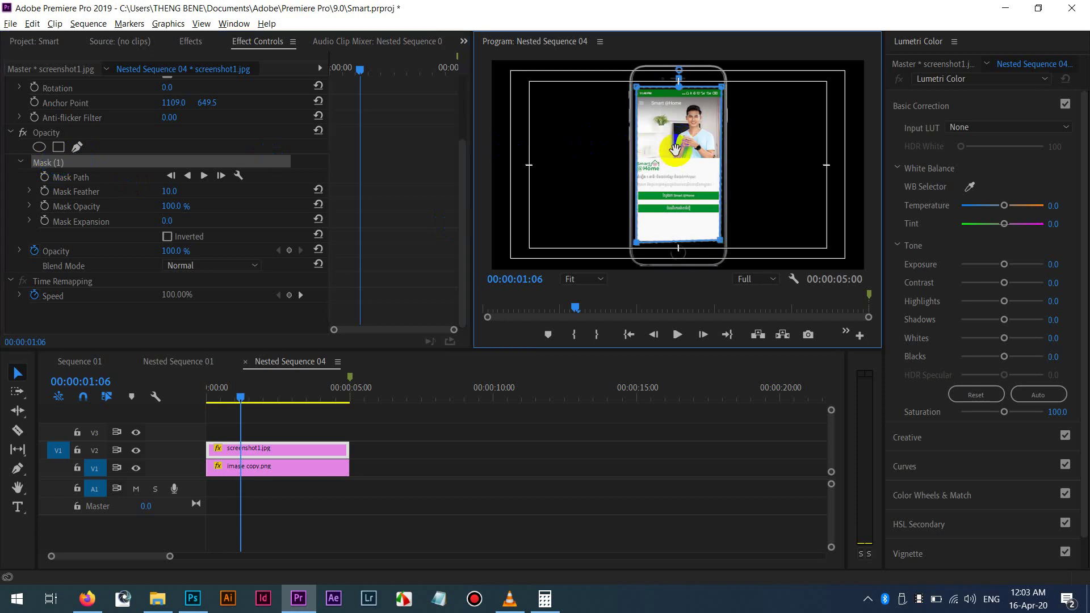
left_click_drag(651, 154, 681, 153)
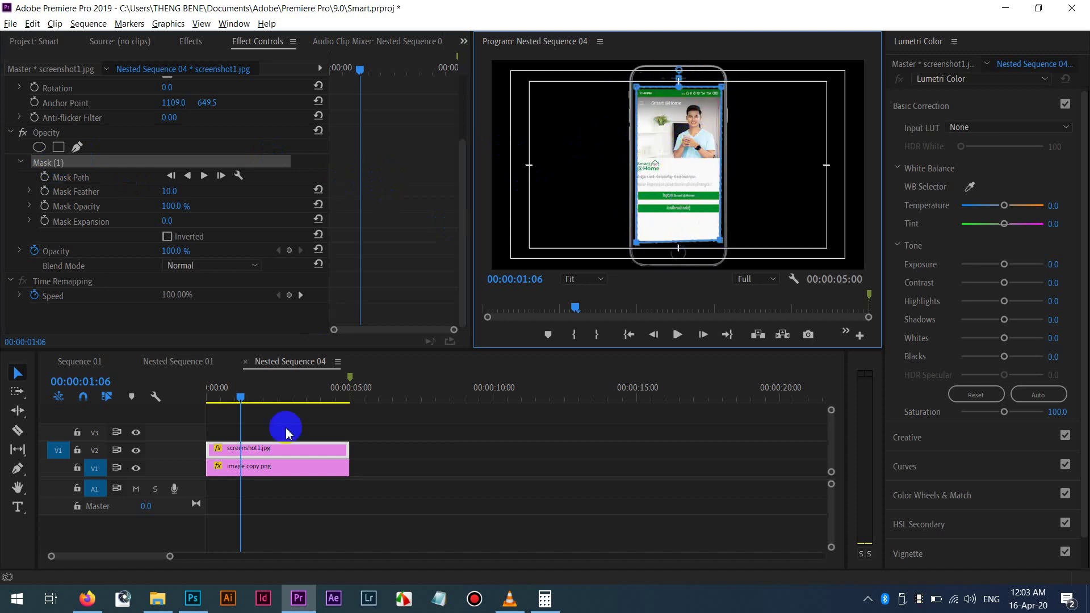
left_click(278, 454)
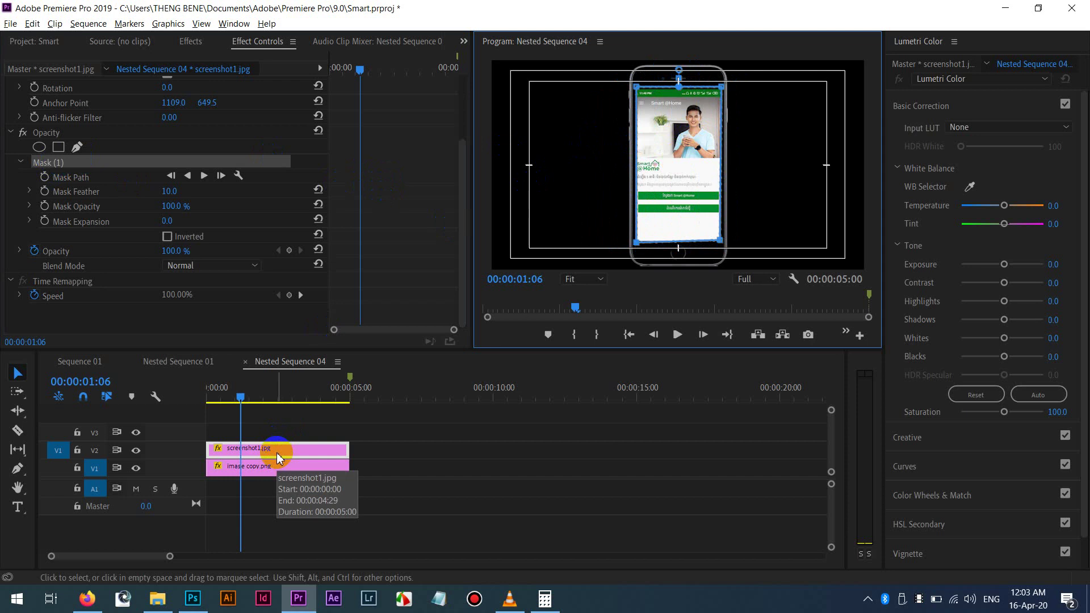
right_click(277, 452)
left_click(273, 452)
right_click(275, 454)
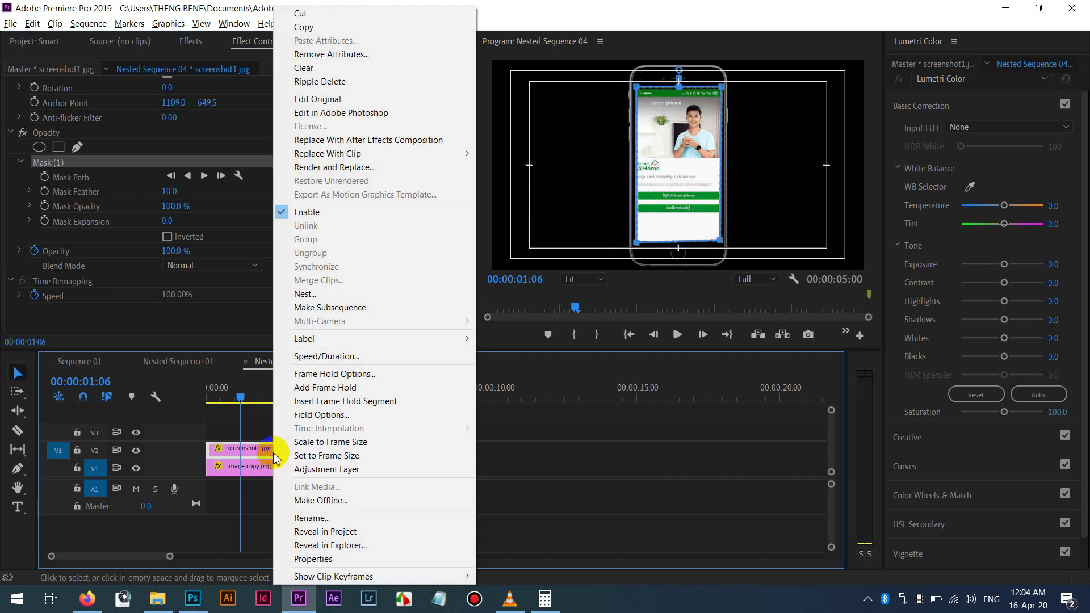
right_click(251, 448)
right_click(267, 448)
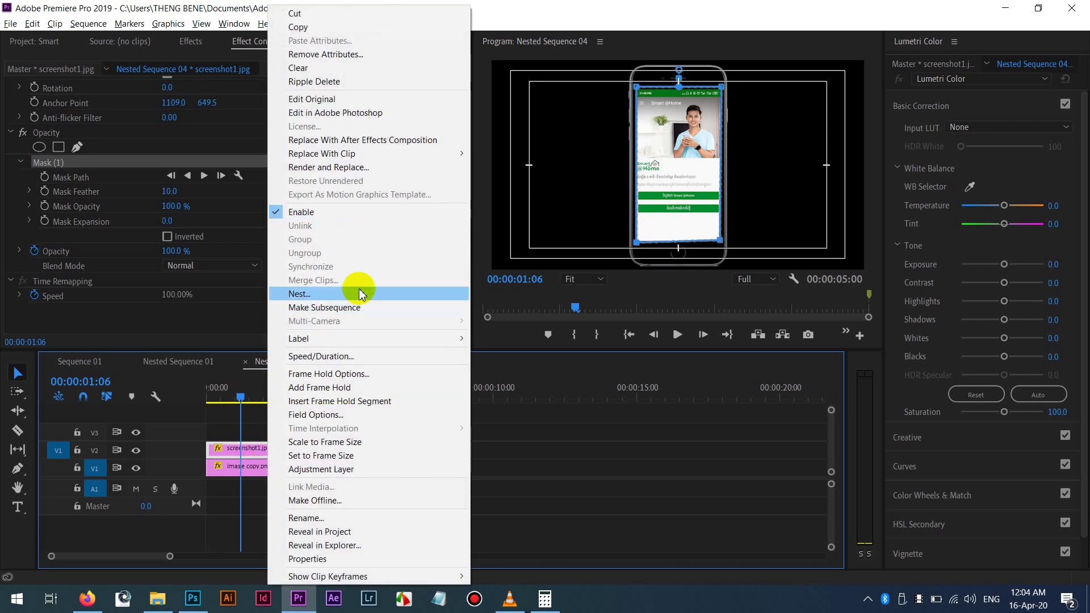
left_click(502, 406)
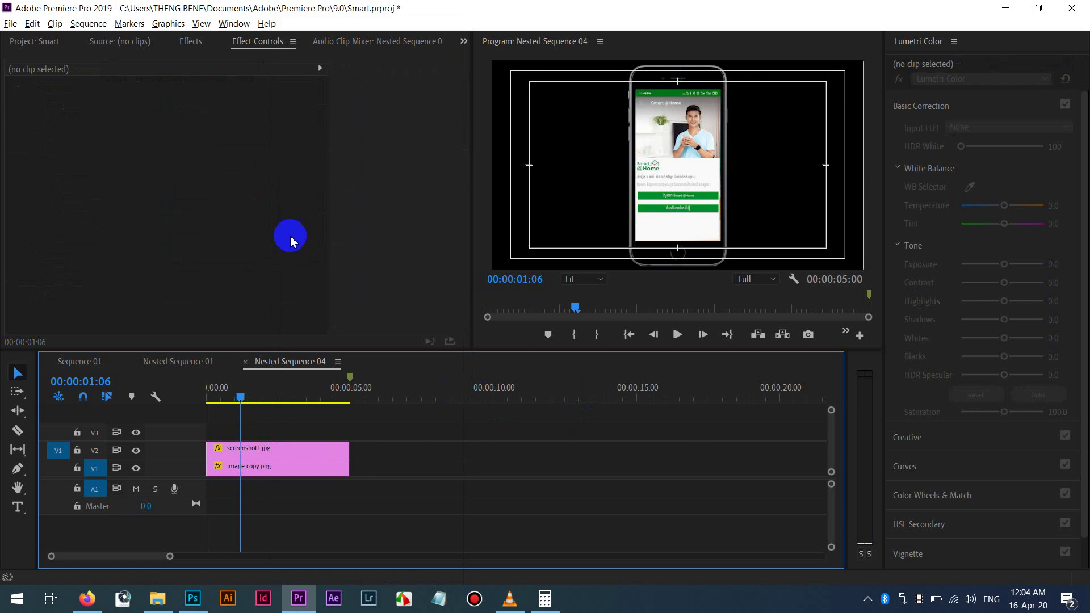
Nest the screenshot1.jpg clip of Nested Sequence 04 into its own sequence, accepting the default name.
left_click(278, 452)
left_click_drag(198, 120, 347, 130)
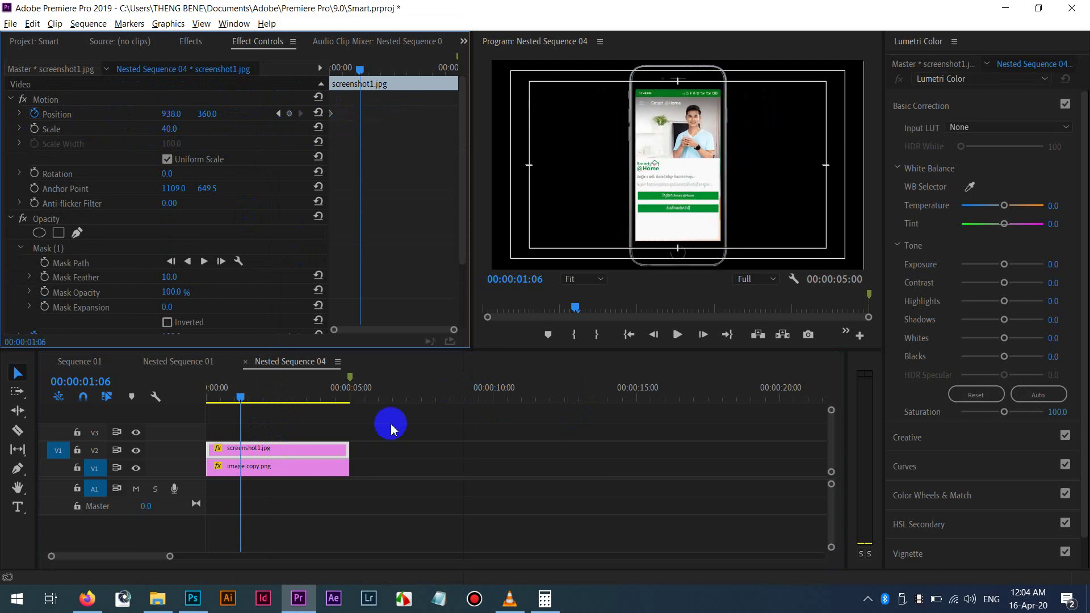
left_click(291, 452)
right_click(291, 451)
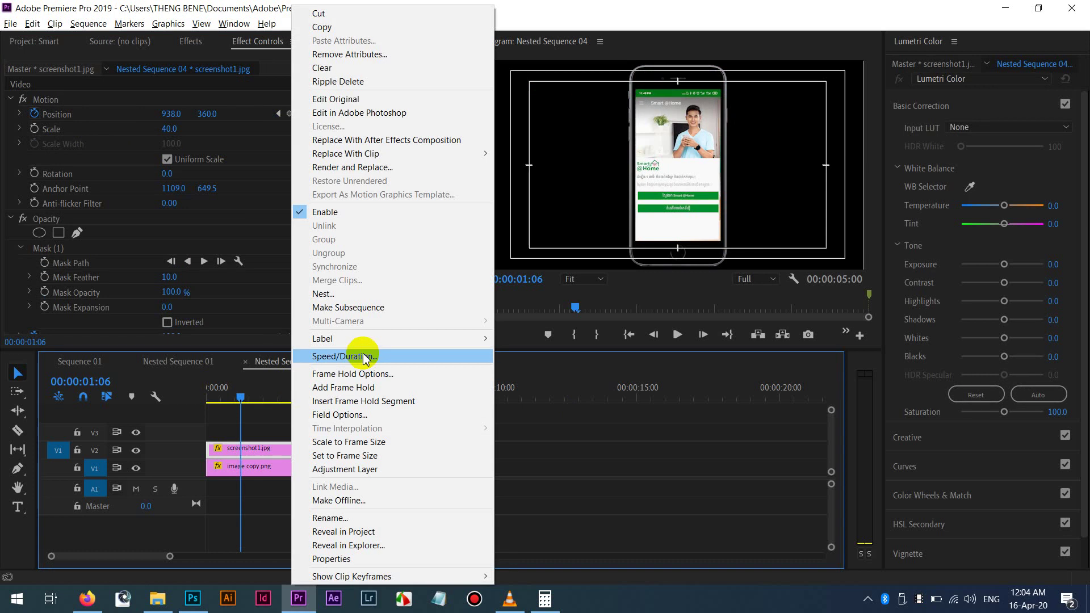
left_click(397, 293)
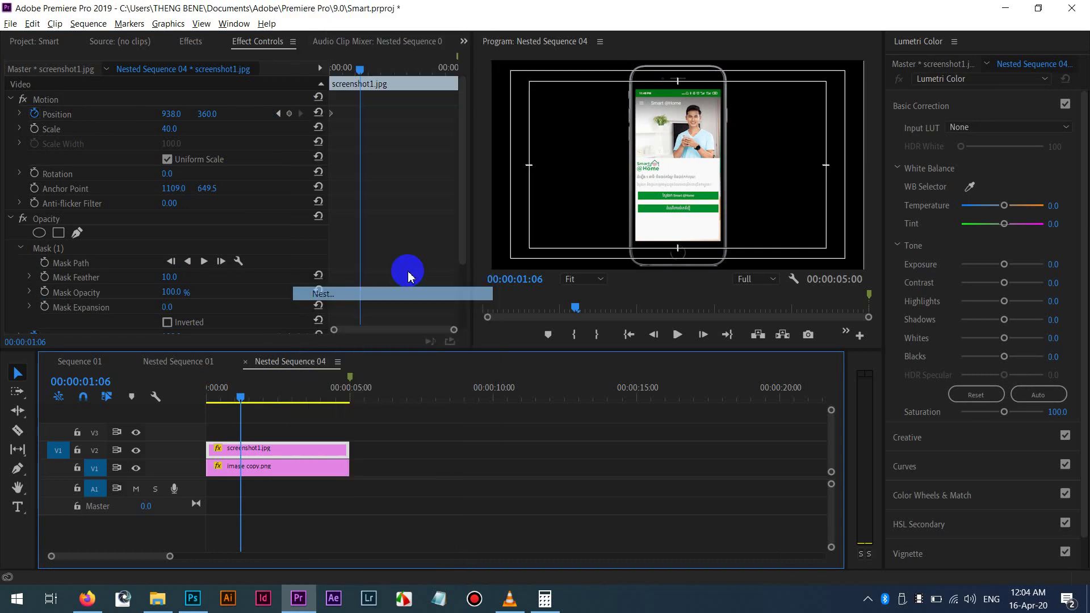
key("Return")
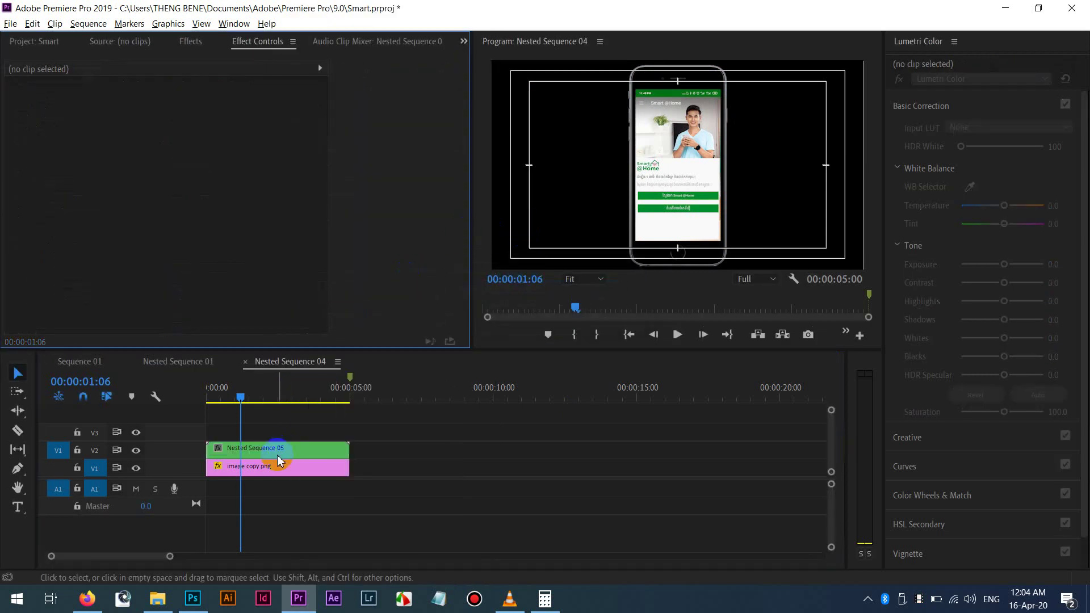
Open the new nested sequence and inspect the Position and opacity mask settings of screenshot1.jpg at its start.
double_click(278, 460)
left_click_drag(238, 392, 205, 397)
left_click(249, 453)
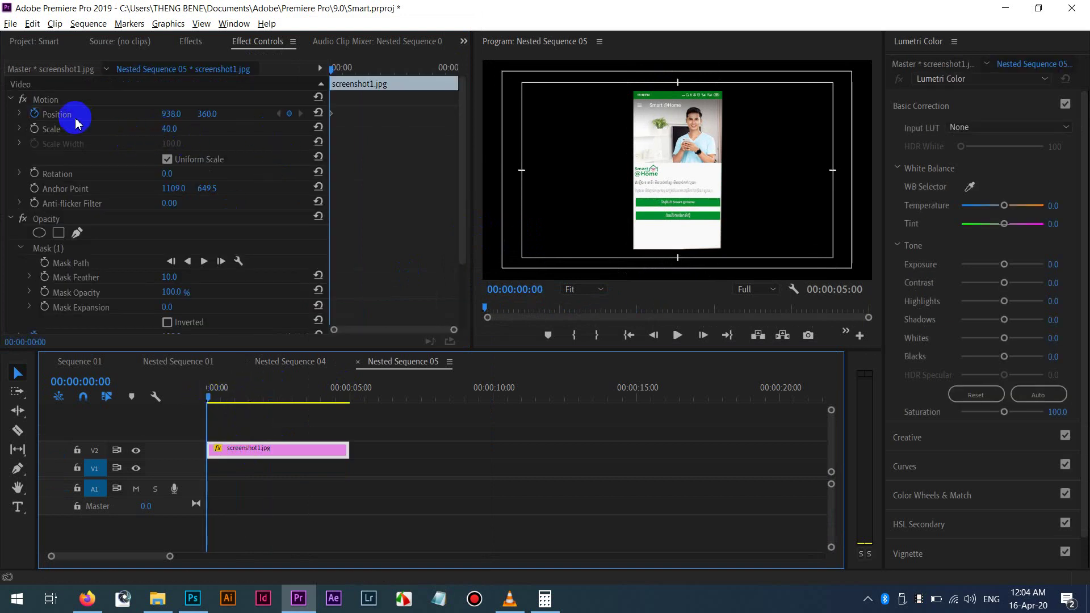
left_click_drag(463, 199, 461, 272)
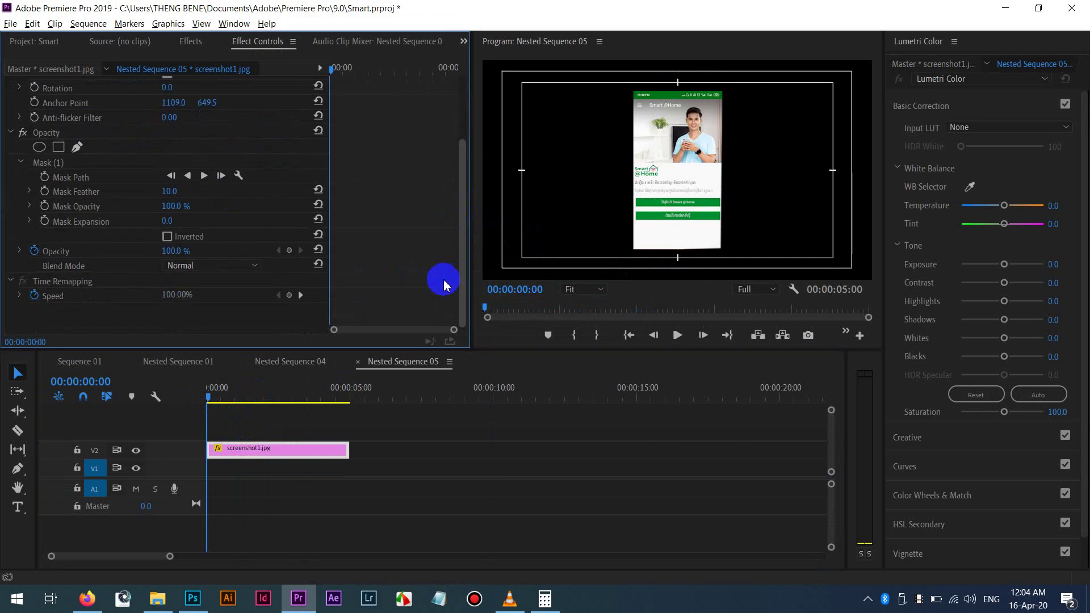
left_click(74, 164)
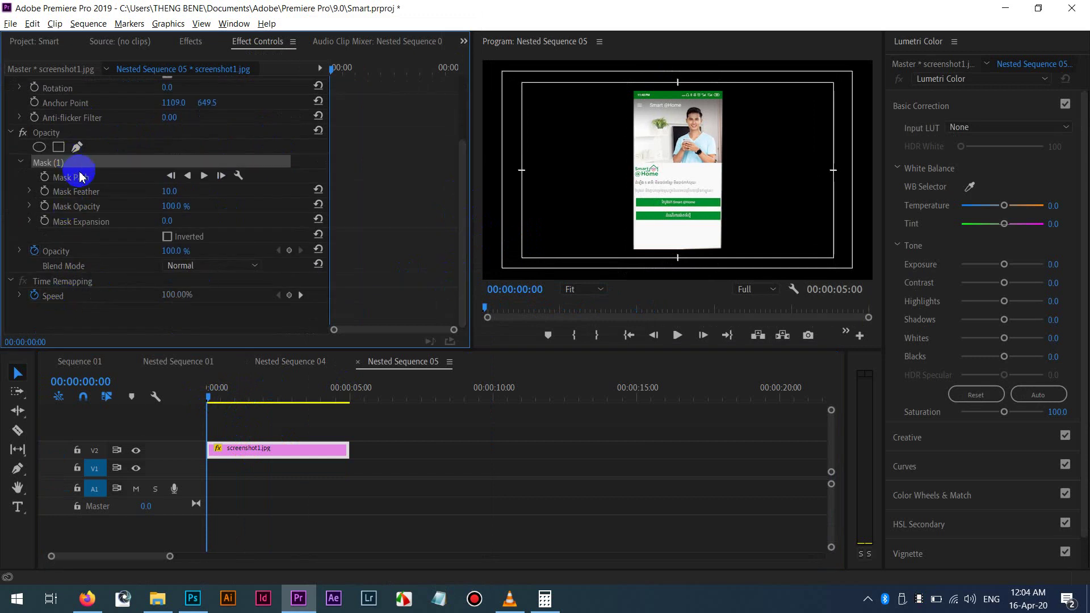
Return to Nested Sequence 04 and move the playhead to 00:00:00:00 to check the Nested Sequence 05 clip's effect settings.
left_click(290, 359)
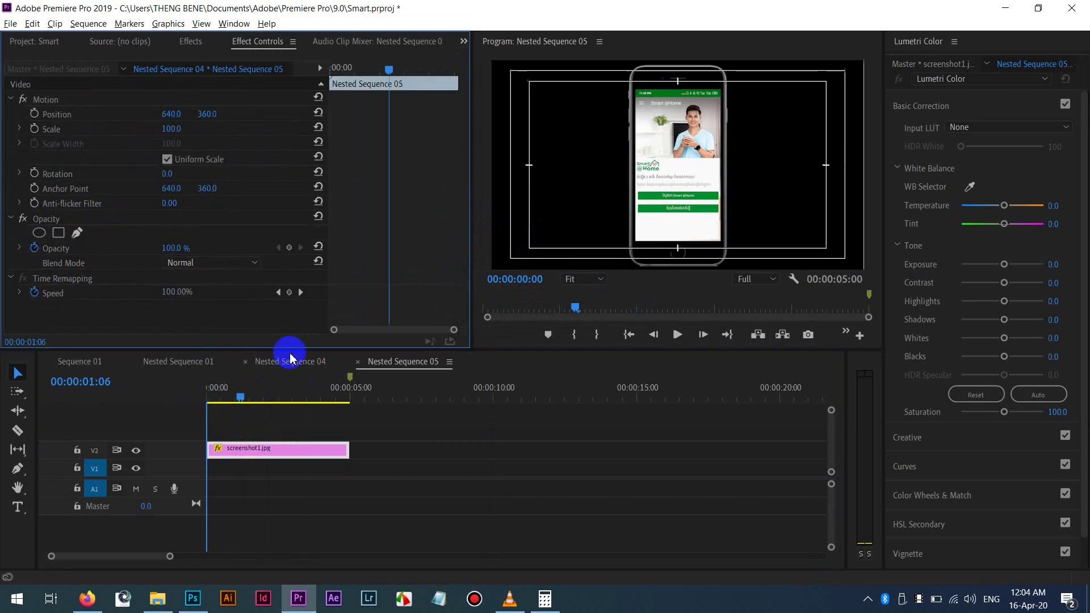
left_click(238, 412)
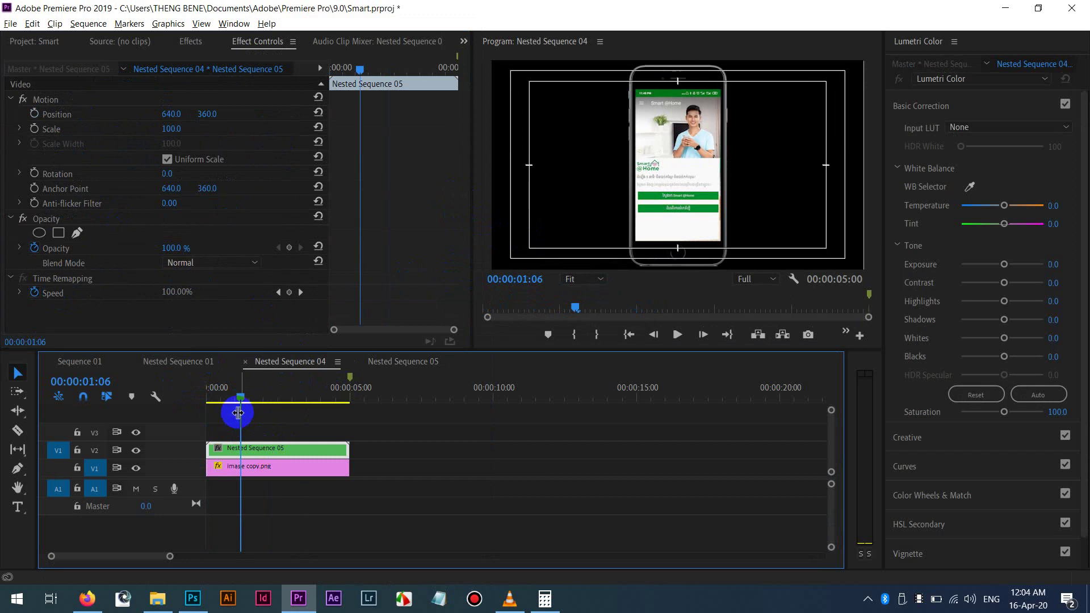
left_click_drag(231, 397, 195, 397)
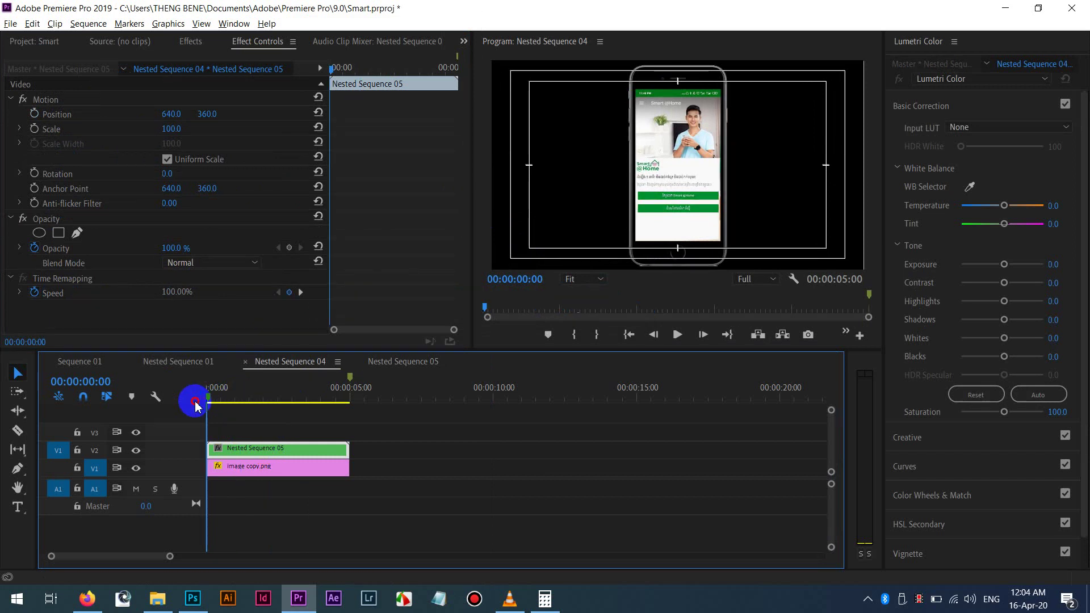
left_click(401, 261)
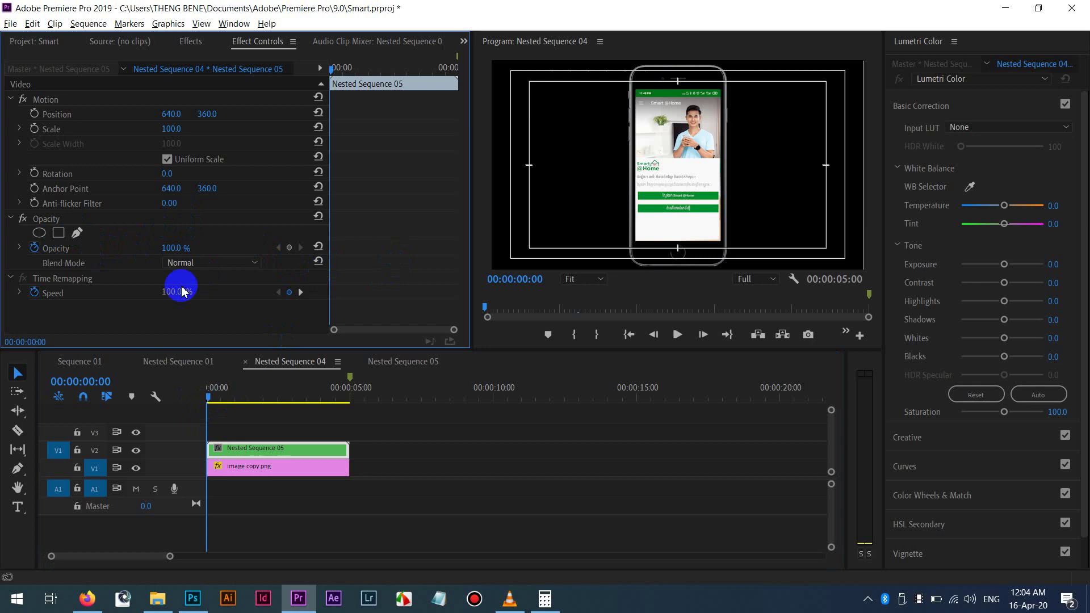
Copy the opacity mask of screenshot1.jpg in Nested Sequence 05 and paste it onto the Nested Sequence 05 clip in Nested Sequence 04.
double_click(275, 449)
left_click(277, 450)
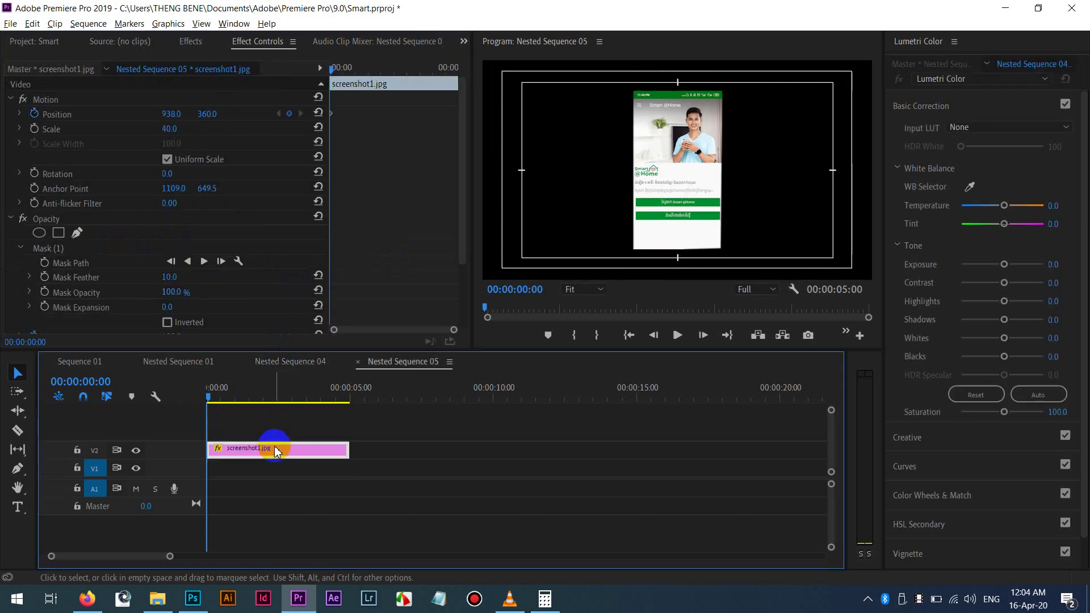
left_click(59, 250)
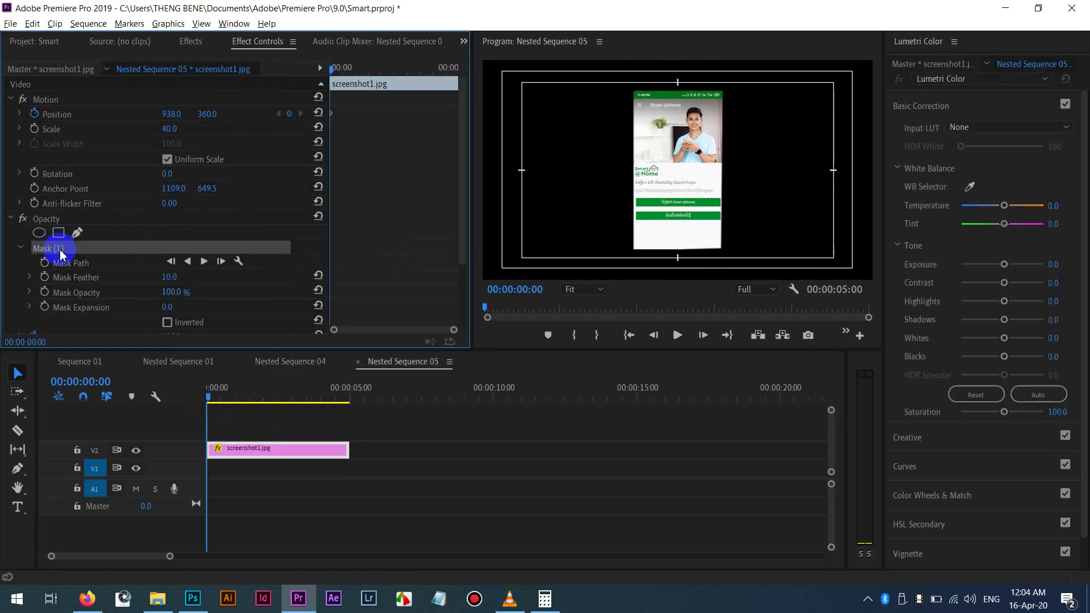
right_click(61, 252)
left_click(90, 320)
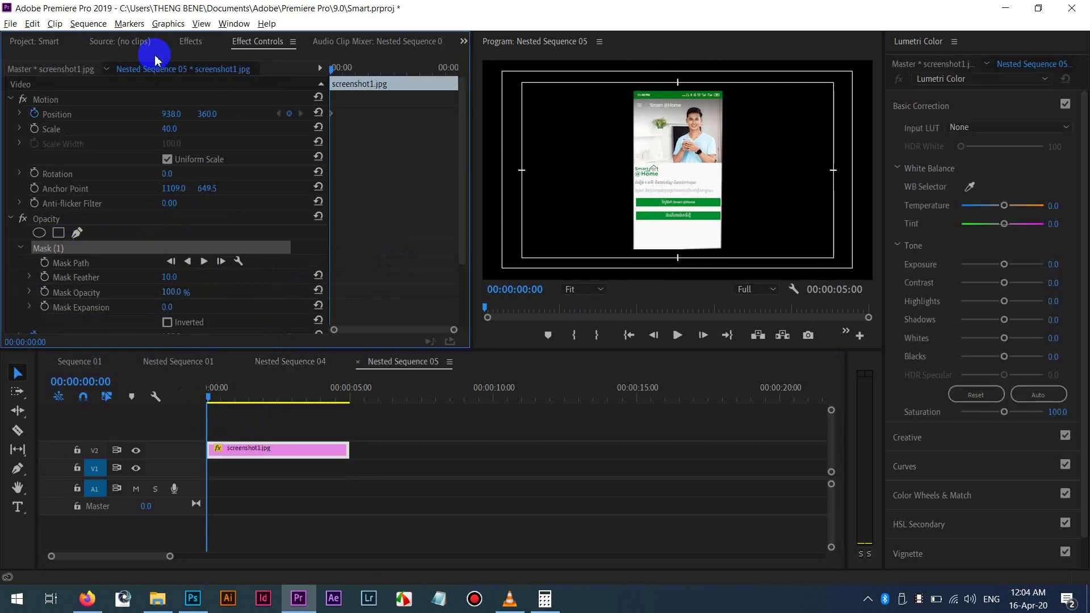
left_click(289, 361)
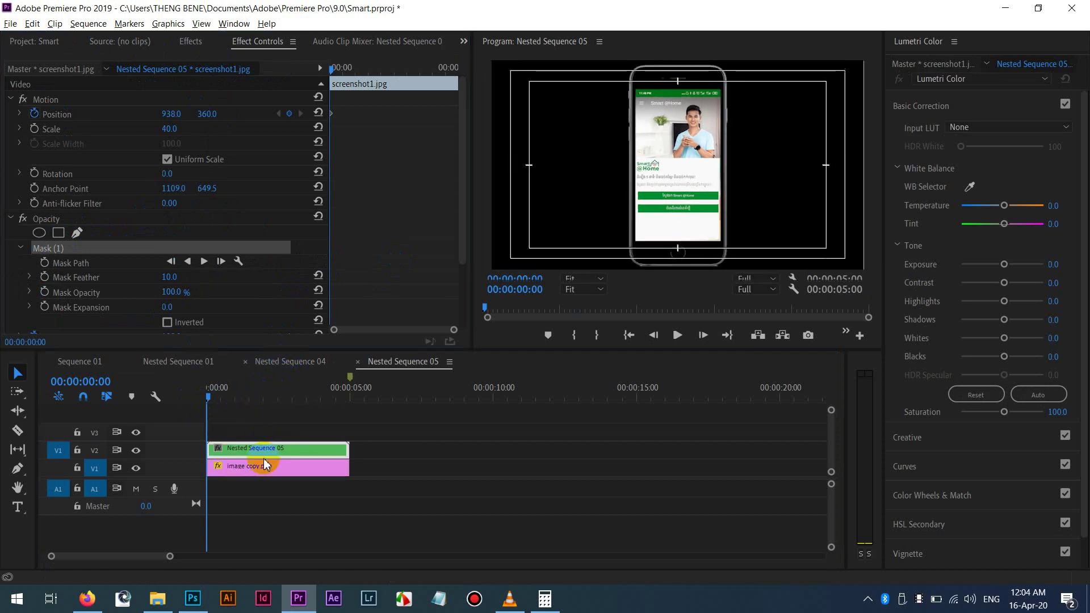
left_click(261, 452)
right_click(116, 220)
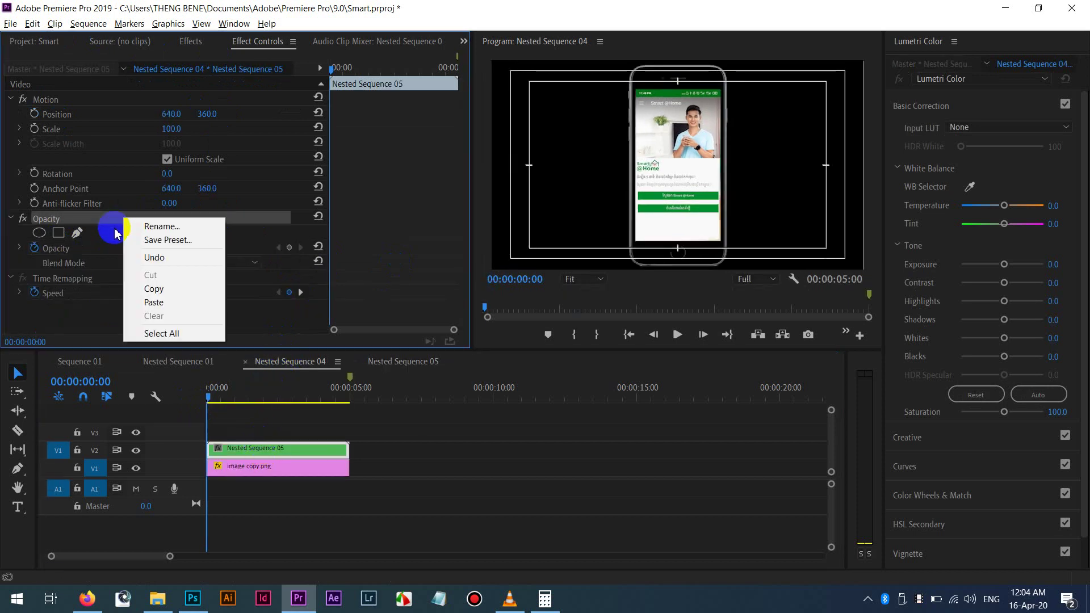
left_click(152, 303)
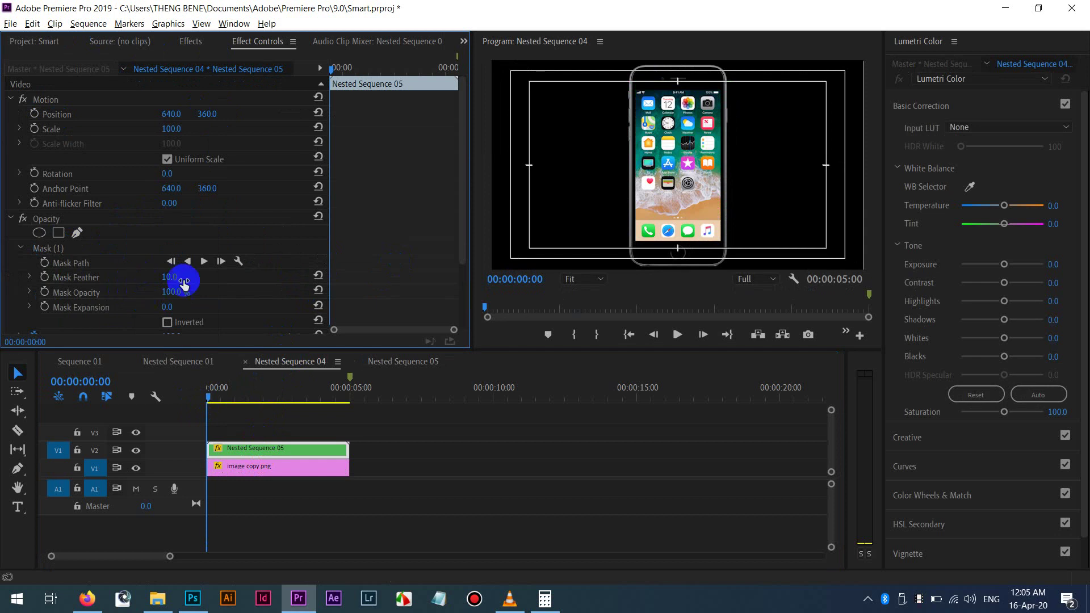
left_click_drag(222, 402, 185, 400)
left_click(245, 450)
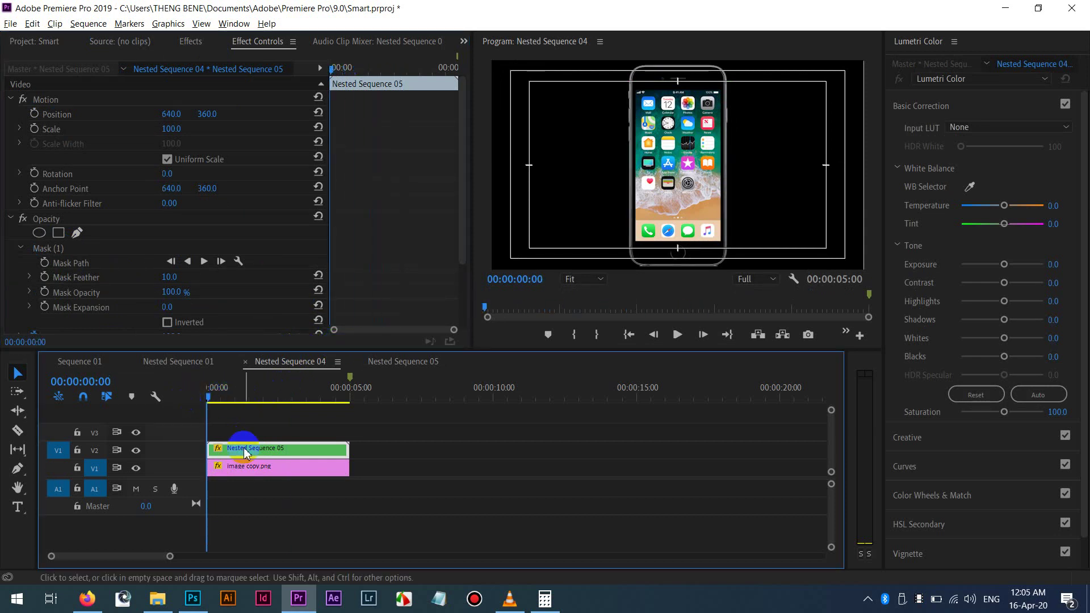
Delete the opacity mask from screenshot1.jpg inside Nested Sequence 05 and return to Nested Sequence 04.
left_click(410, 364)
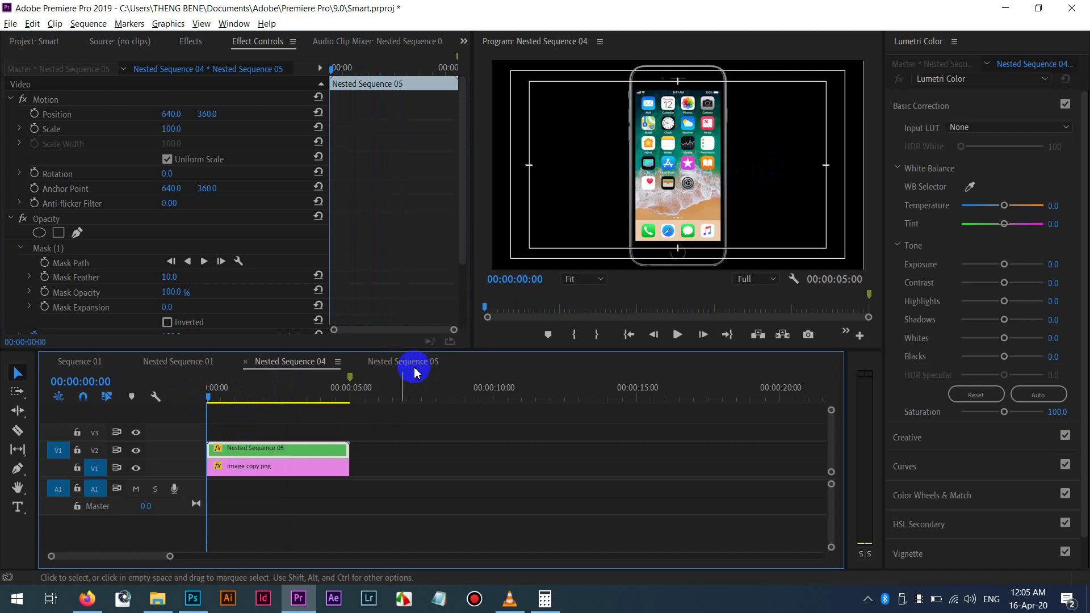
left_click(268, 450)
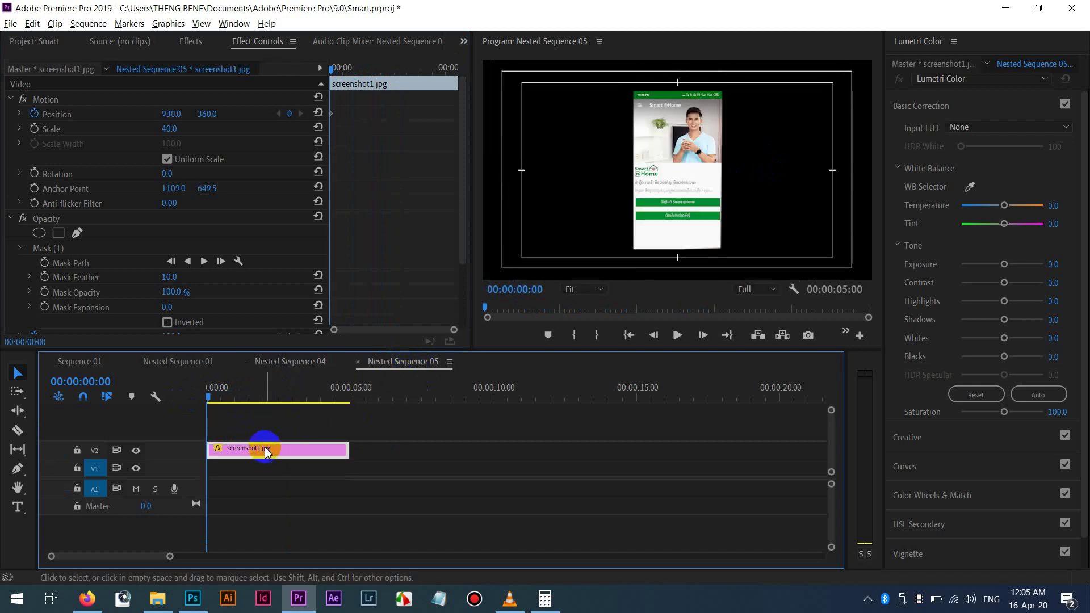
left_click(98, 248)
key("Delete")
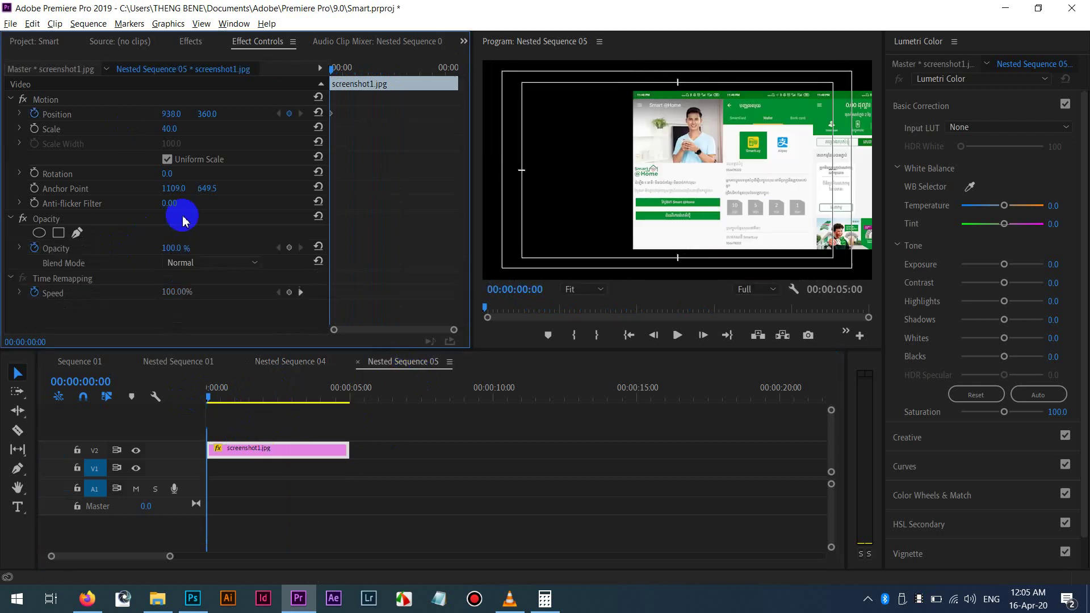
left_click(290, 361)
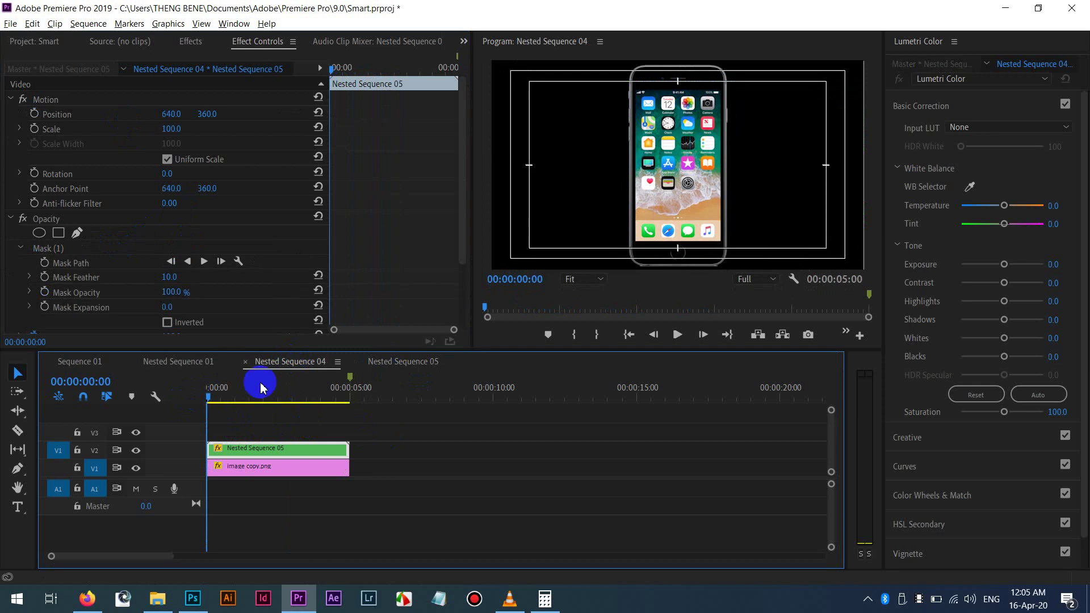
left_click_drag(216, 400, 280, 417)
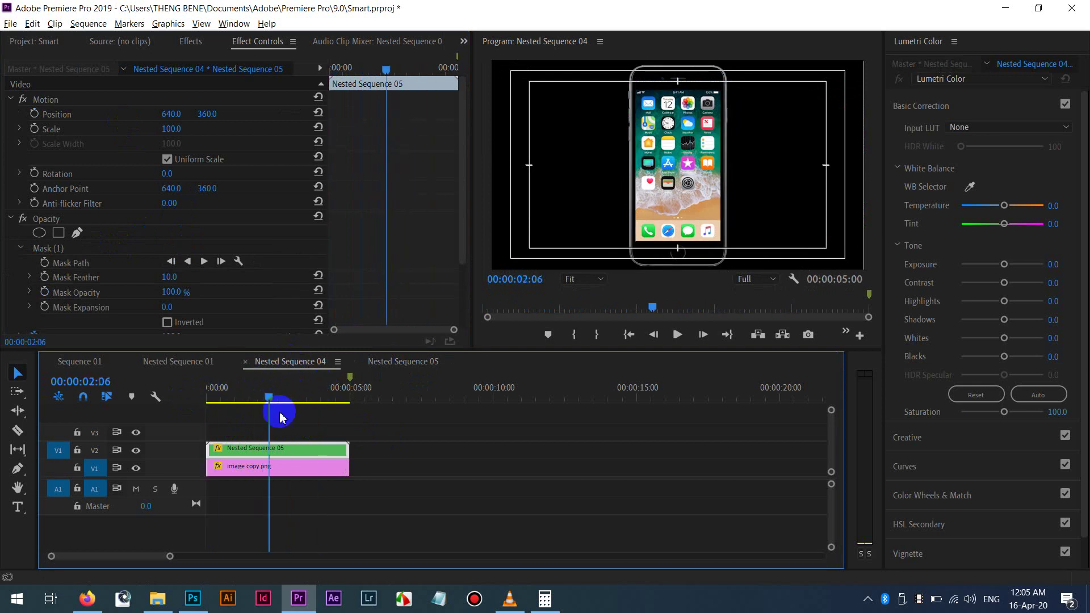
left_click(63, 250)
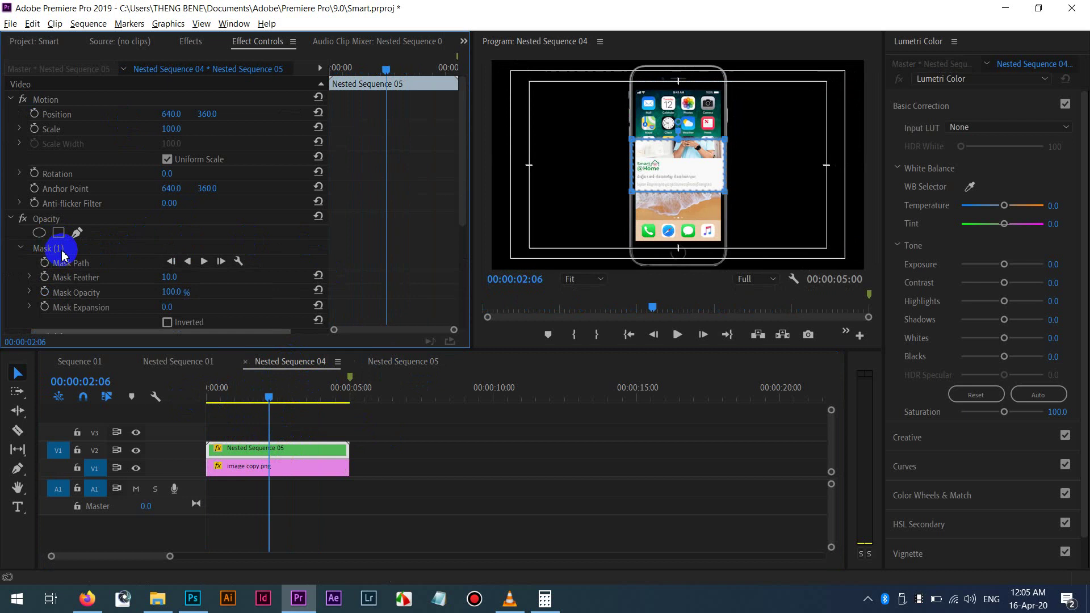
left_click(69, 248)
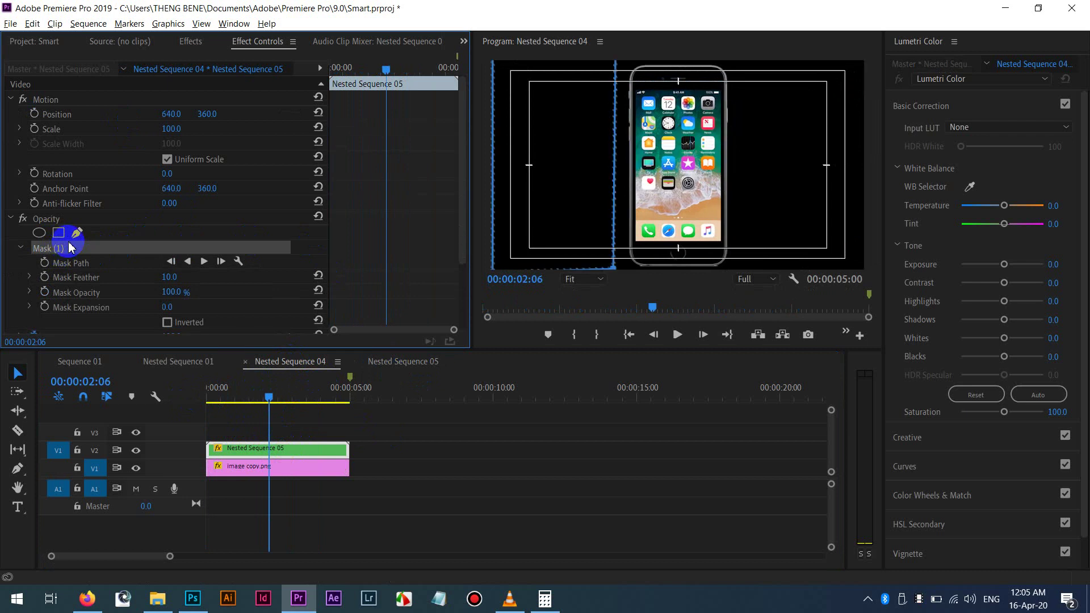
key("Delete")
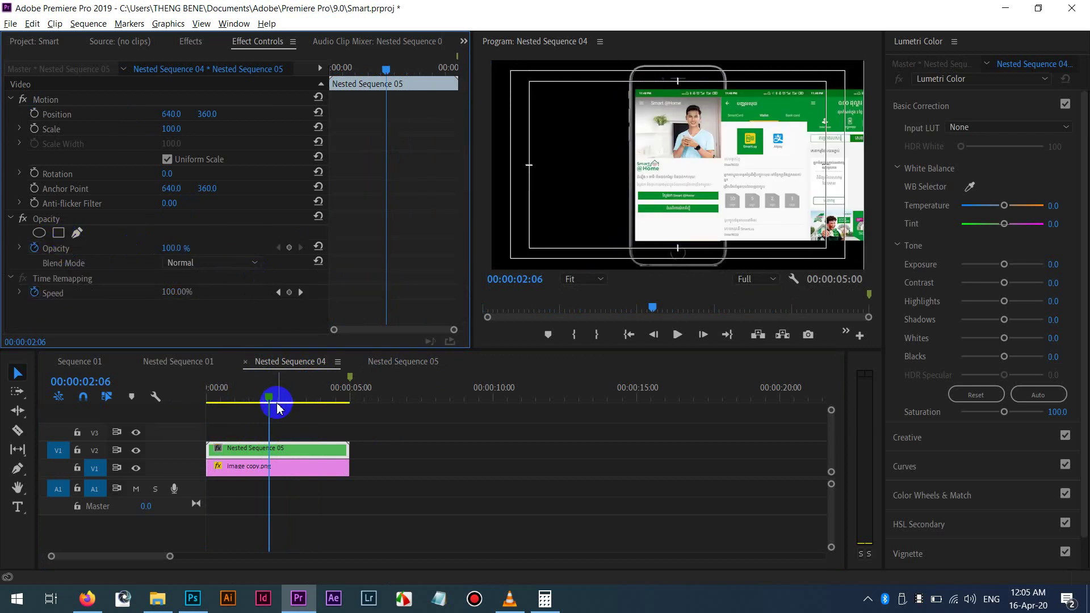
left_click_drag(278, 408, 195, 397)
key("ctrl+z")
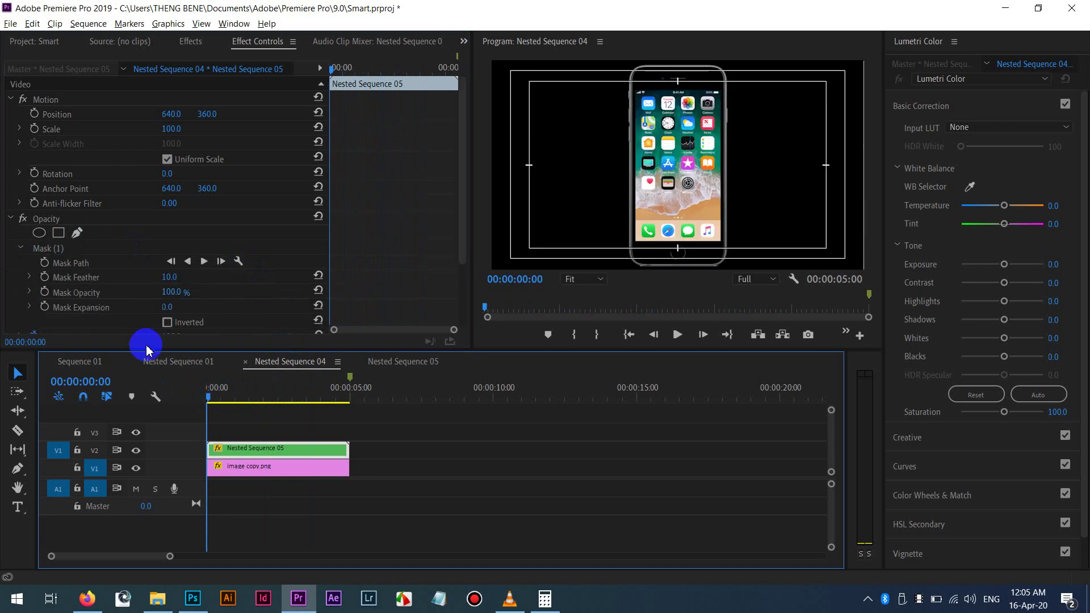
Move the Nested Sequence 05 clip's opacity mask over the phone and pull its corners in to the edges of the display.
left_click(88, 250)
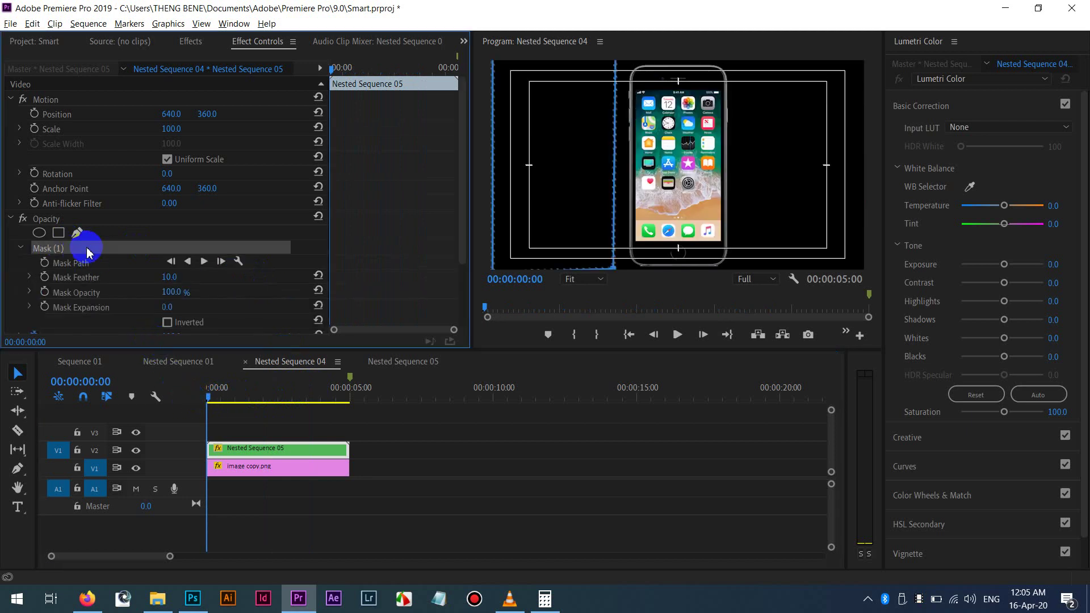
left_click_drag(545, 159, 686, 169)
mouse_move(760, 70)
left_mouse_down()
mouse_move(731, 92)
mouse_move(757, 72)
left_mouse_up()
left_click(459, 315)
left_click(575, 279)
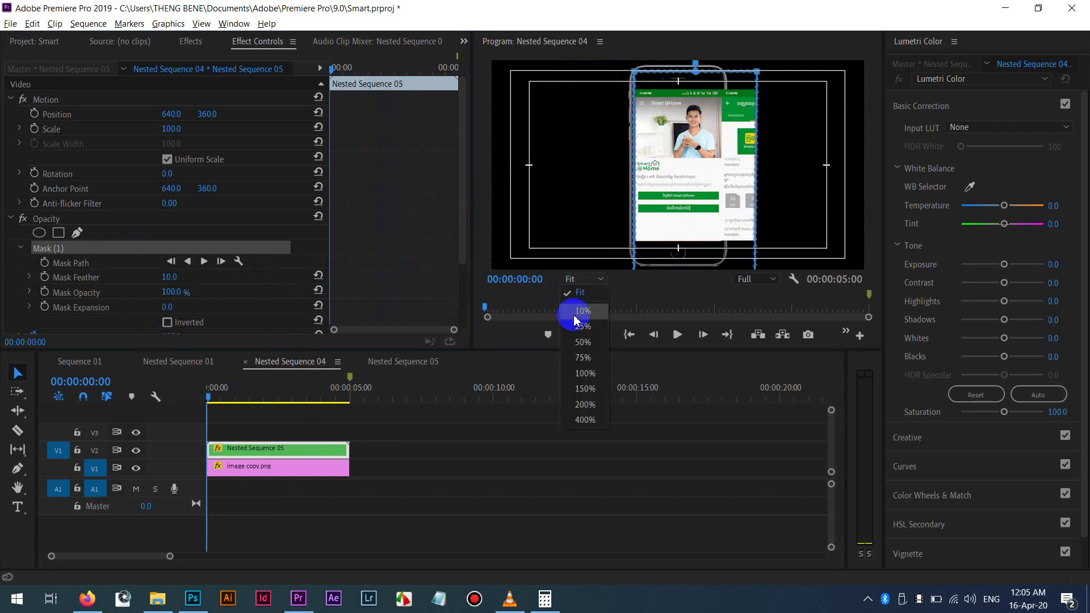
left_click(578, 340)
left_click_drag(690, 181, 692, 190)
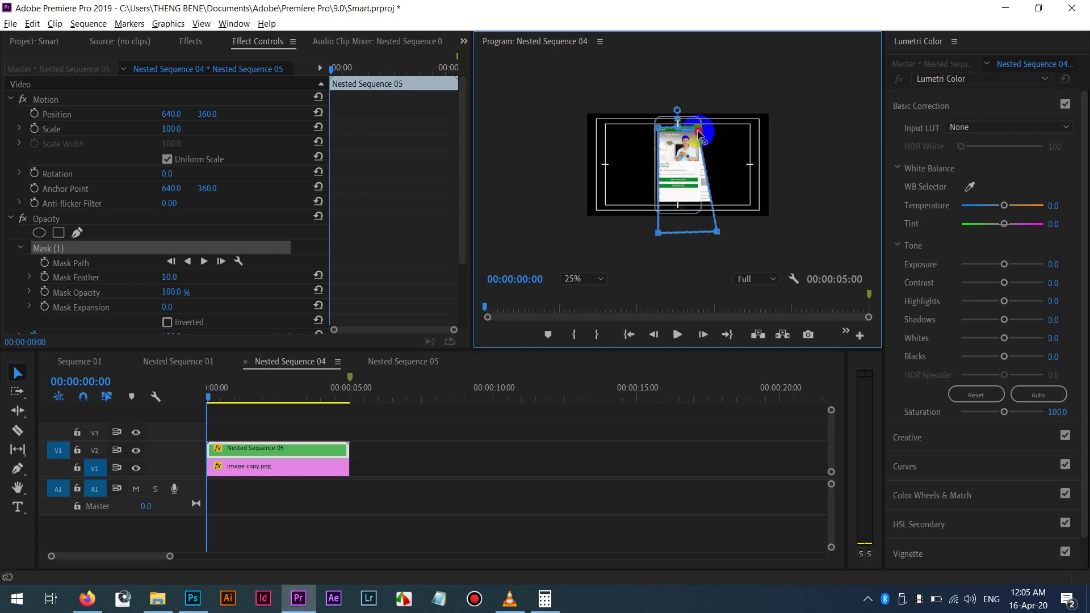
left_click_drag(707, 219, 686, 194)
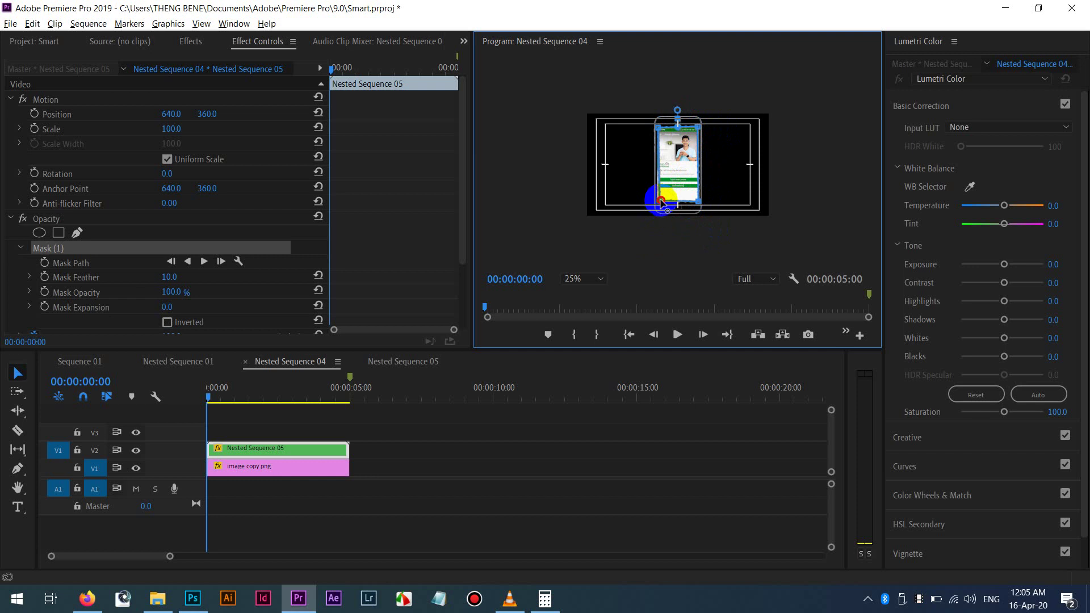
Fine-tune the mask's lower and upper corner points so they line up with the corners of the phone's display.
left_click(577, 277)
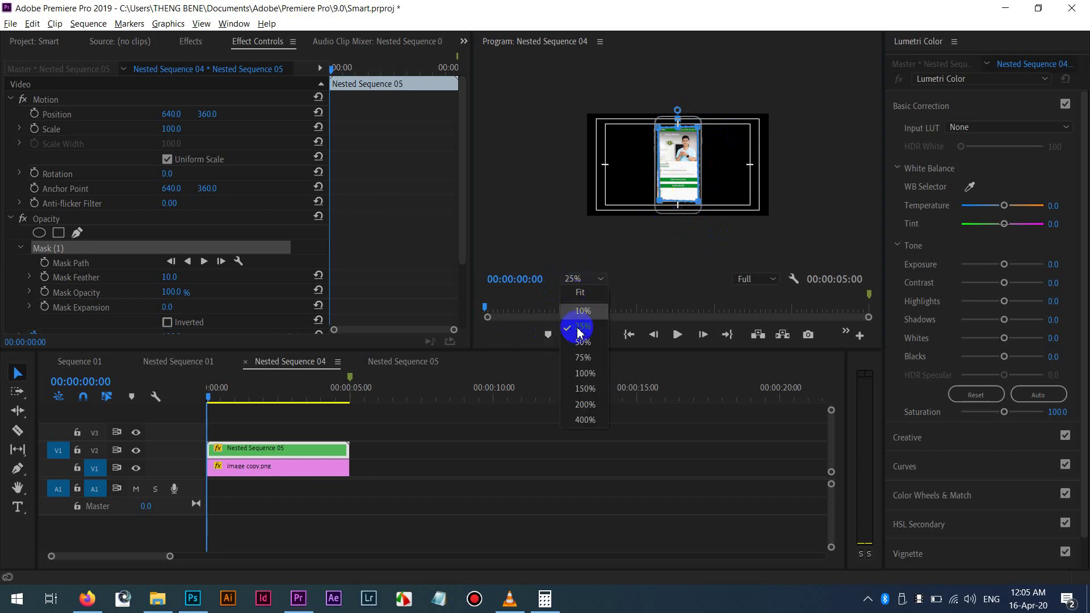
left_click(578, 358)
left_click_drag(863, 165, 857, 224)
left_click_drag(622, 192, 618, 199)
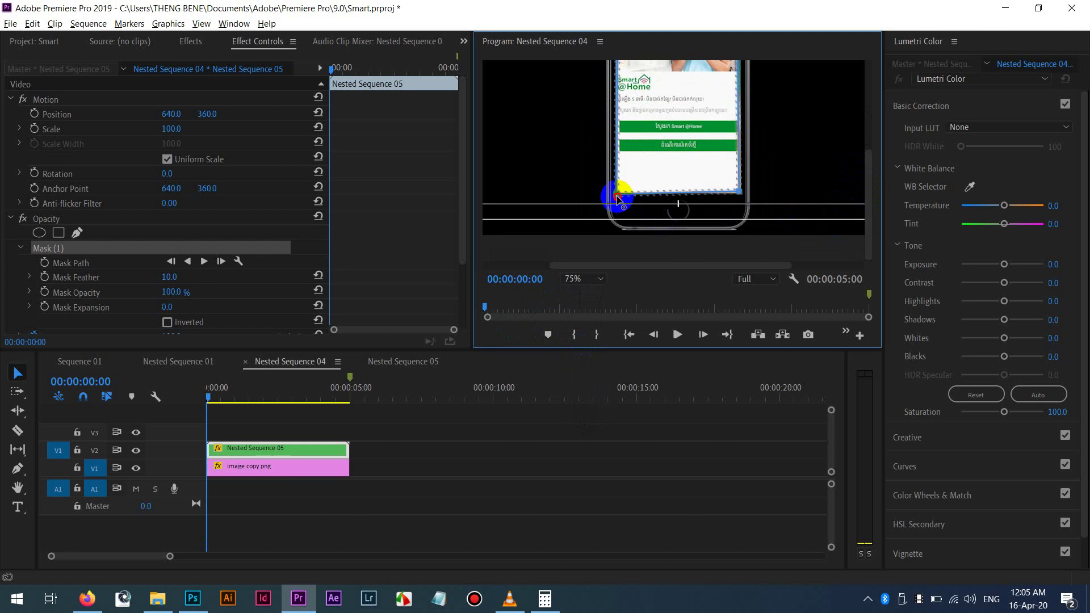
left_click(742, 196)
left_click_drag(871, 188, 851, 97)
left_click(729, 133)
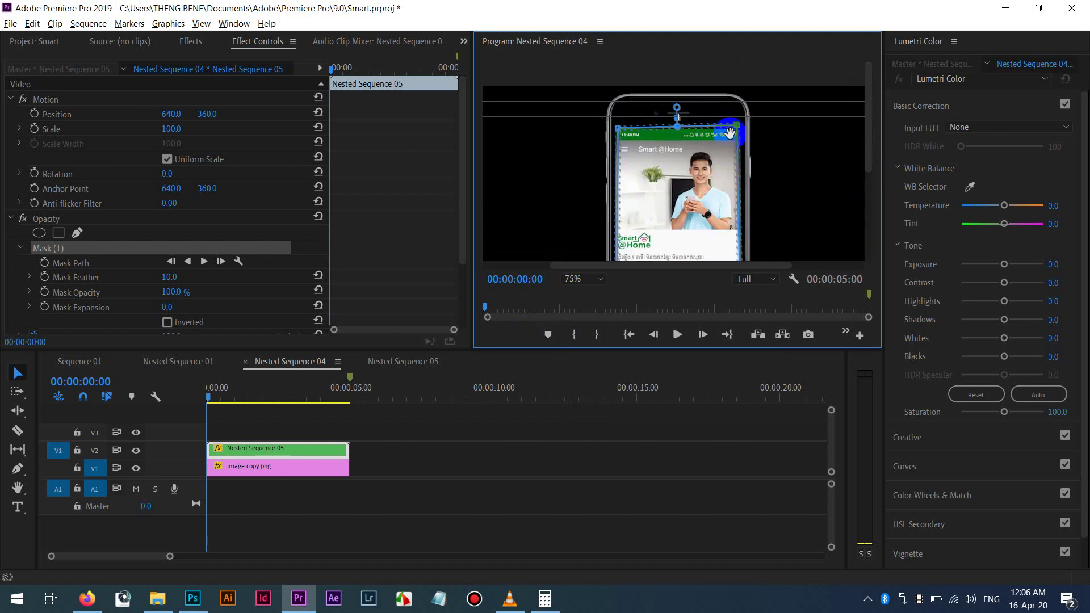
left_click_drag(737, 132, 740, 136)
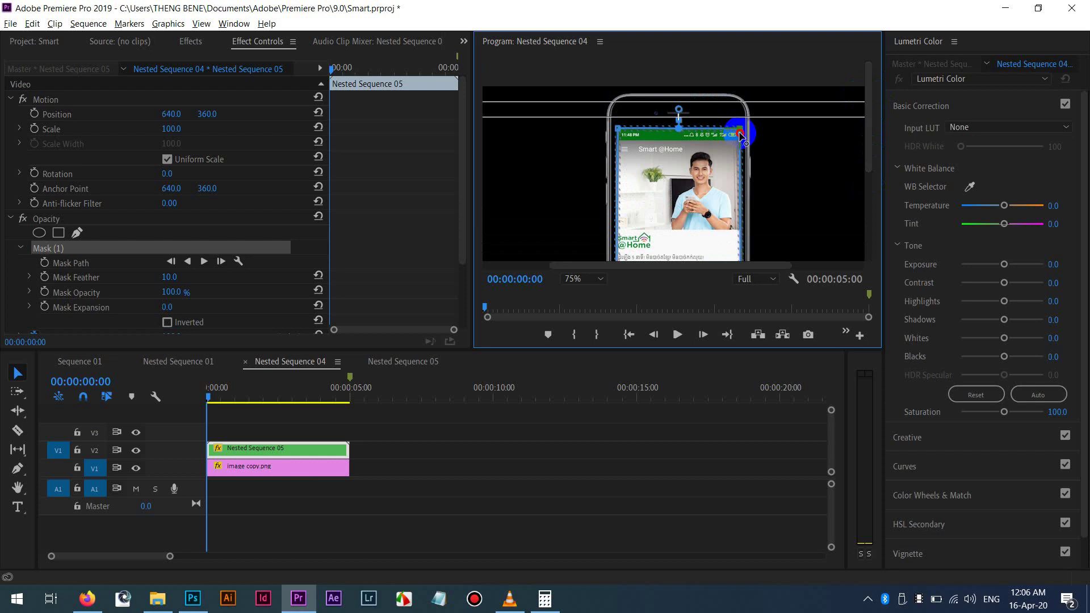
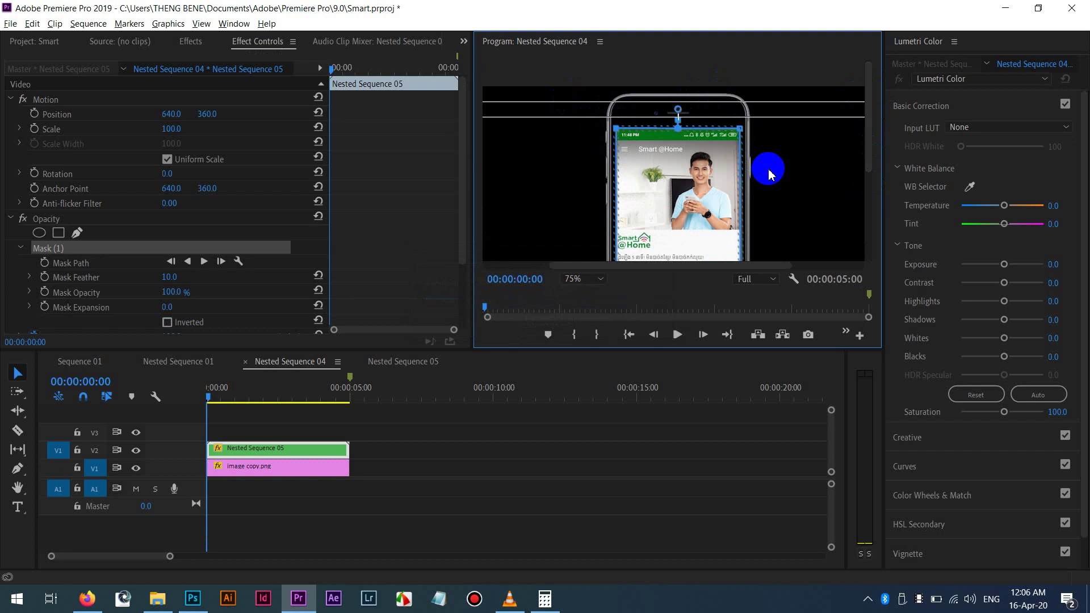
Add a Position keyframe to screenshot1.jpg in Nested Sequence 05 at 00:00:00:12, keeping the starting position.
left_click(395, 361)
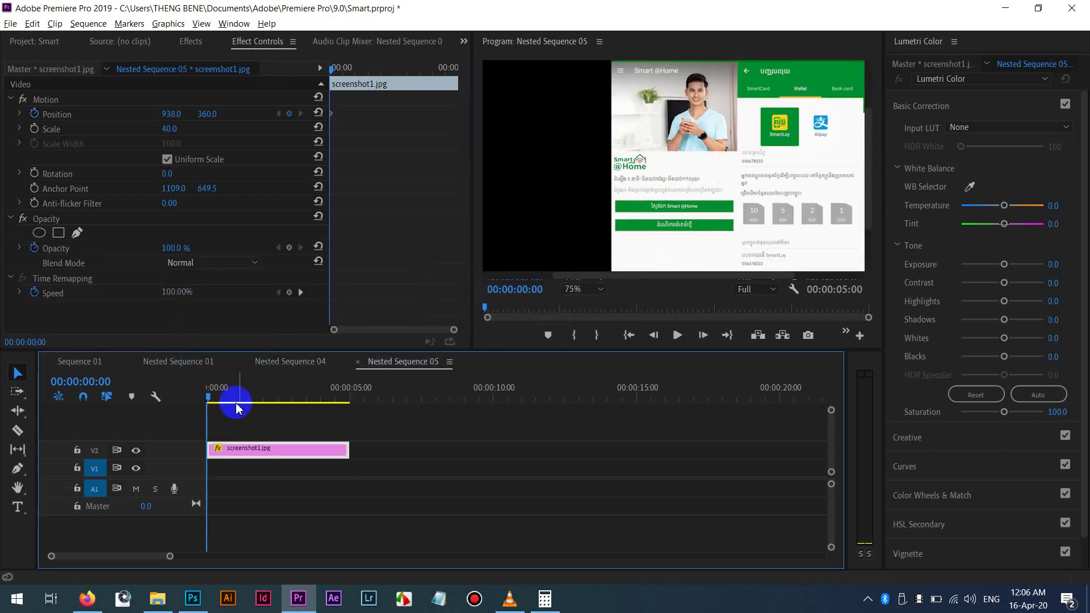
left_click_drag(213, 391, 190, 394)
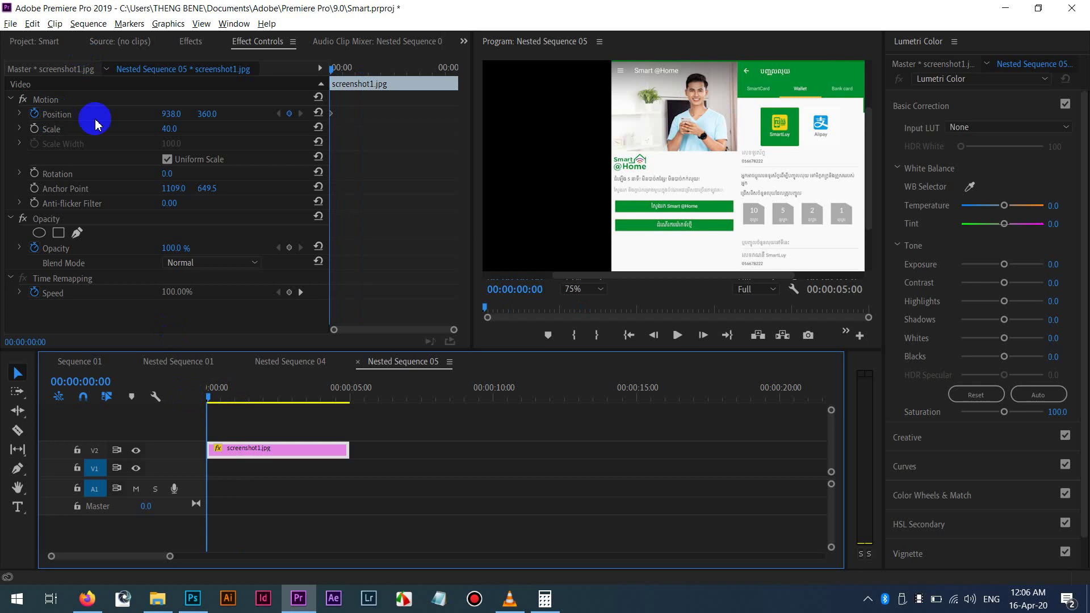
mouse_move(338, 69)
left_mouse_down()
mouse_move(363, 68)
mouse_move(344, 69)
left_mouse_up()
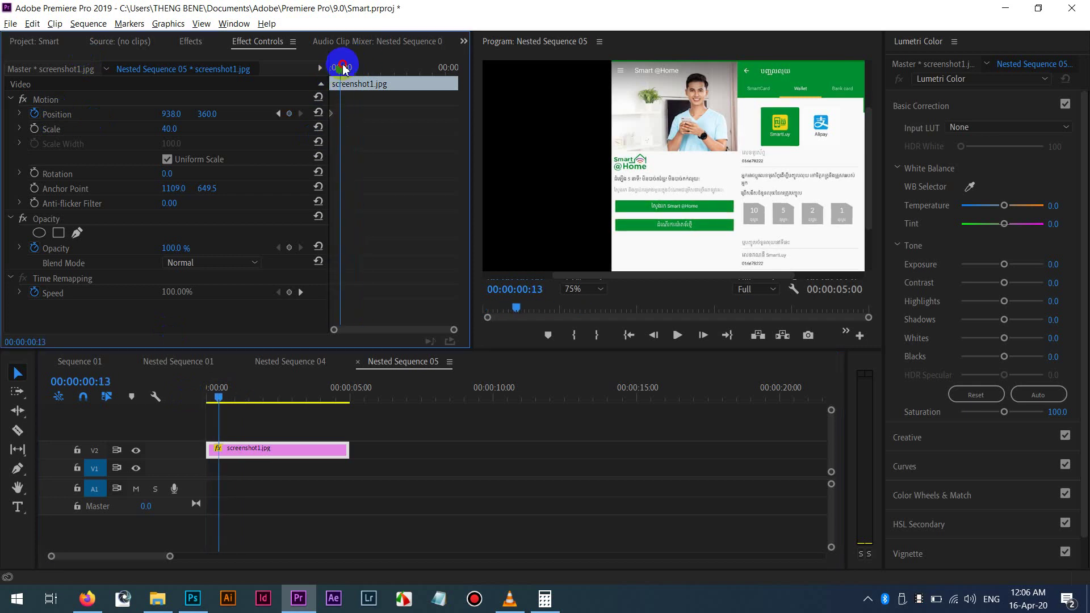
left_click(146, 132)
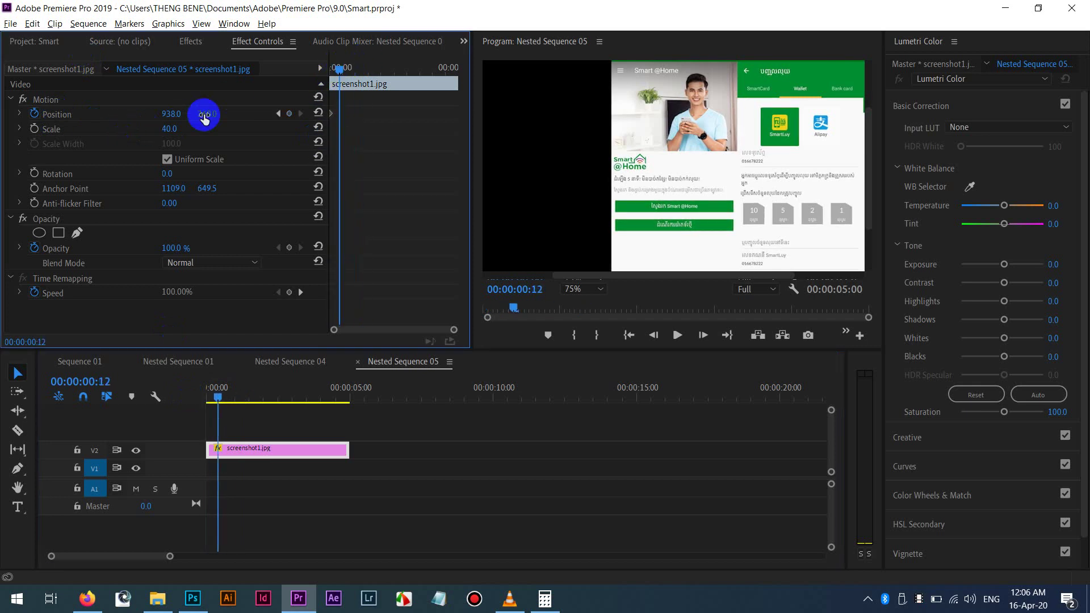
left_click(289, 114)
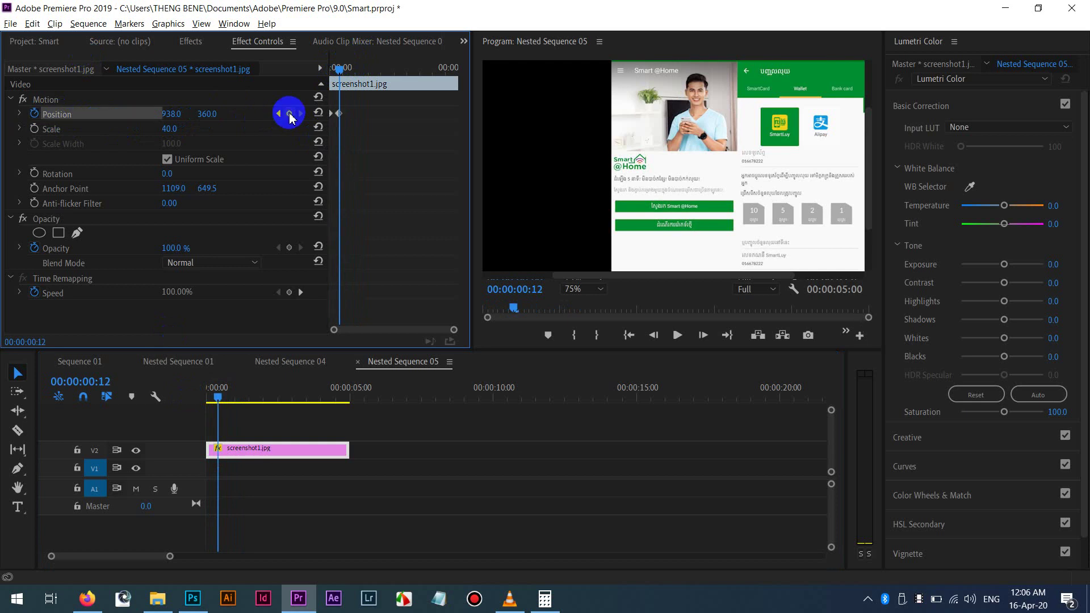
At 00:00:01:14, set the horizontal Position of screenshot1.jpg to 640 so the second app screen slides into place.
left_click_drag(340, 69, 368, 66)
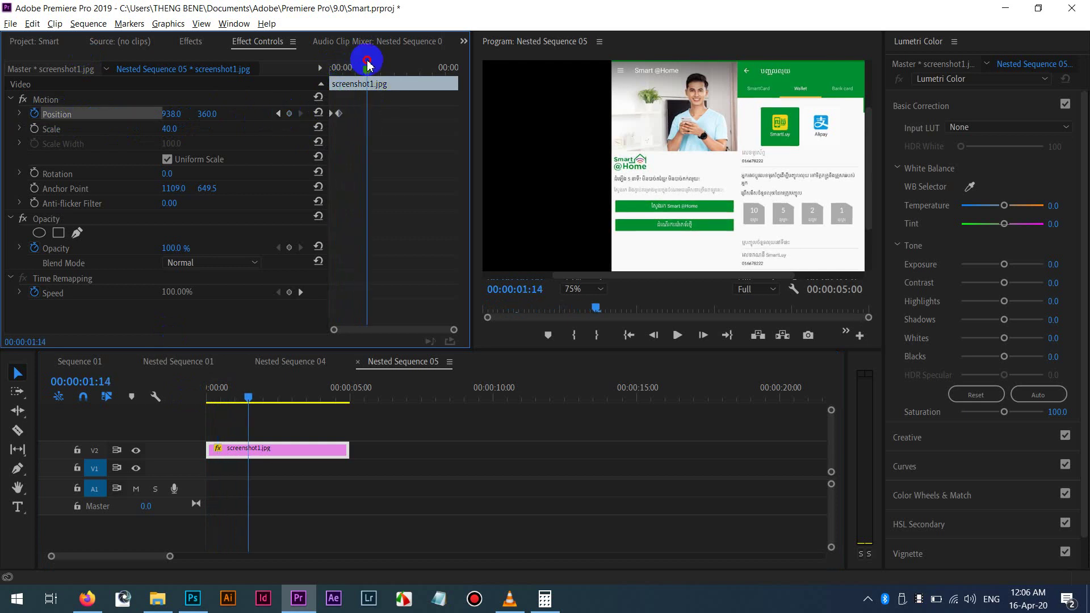
left_click(203, 115)
mouse_move(172, 115)
left_mouse_down()
mouse_move(214, 107)
mouse_move(111, 113)
mouse_move(180, 119)
left_mouse_up()
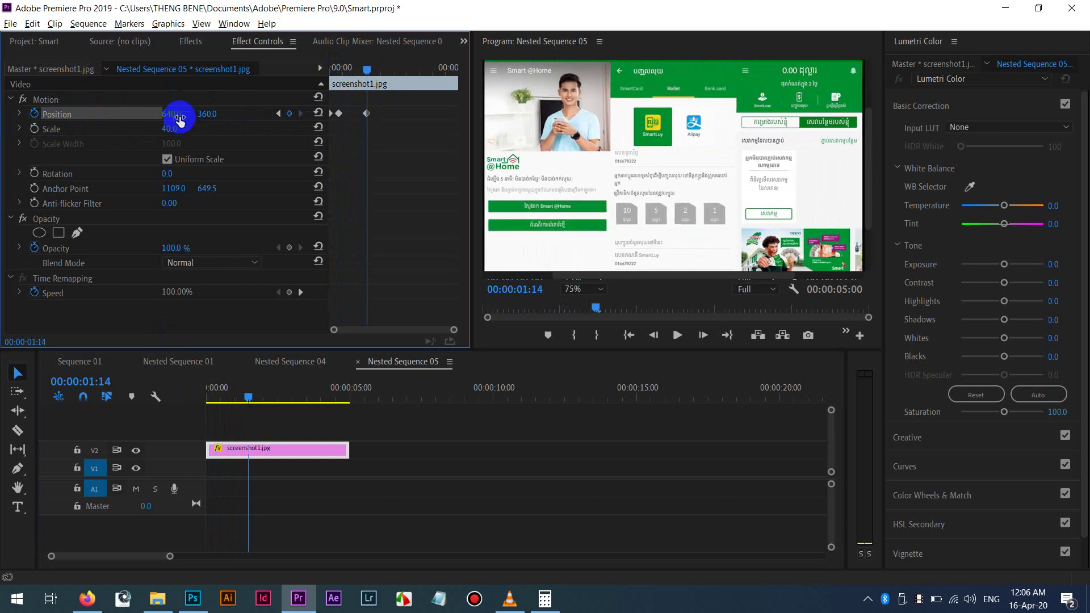
Return to Nested Sequence 04 and play it from the start to check the screenshot sliding inside the masked phone display.
left_click(176, 361)
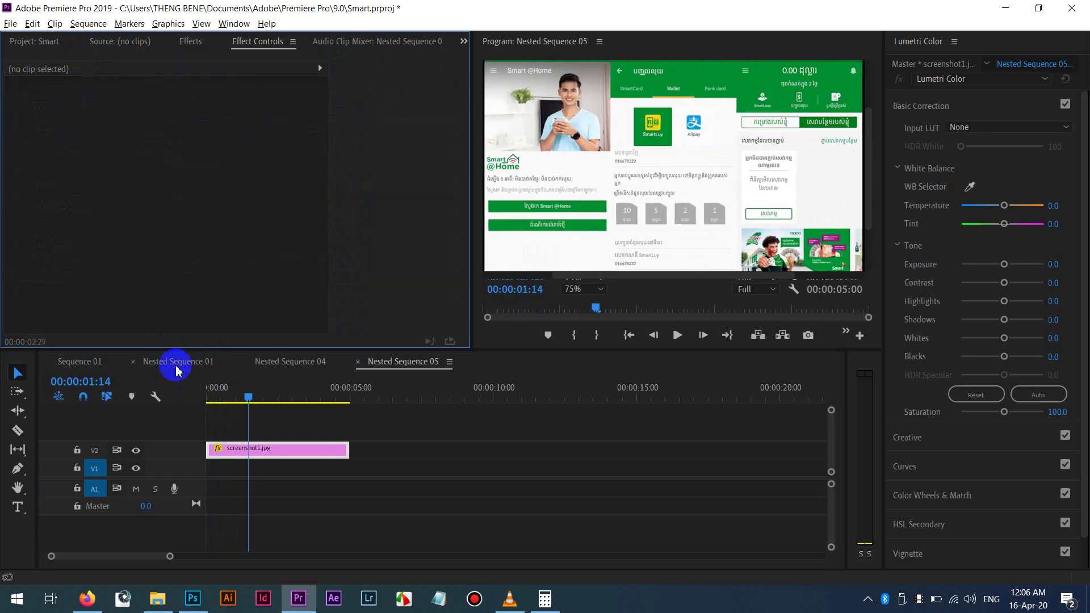
left_click(288, 362)
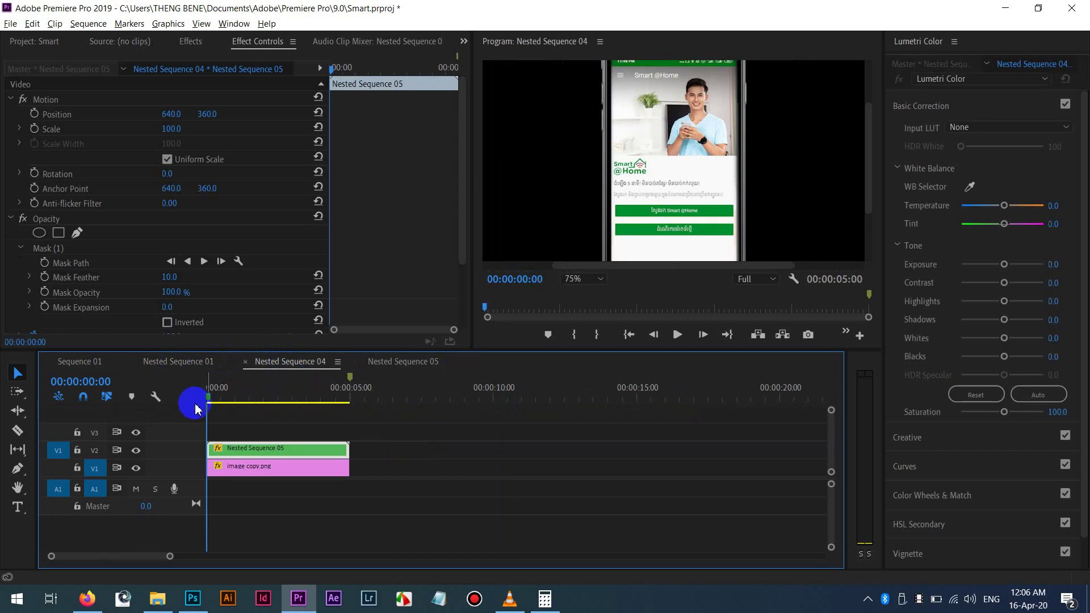
mouse_move(195, 400)
left_mouse_down()
mouse_move(253, 384)
mouse_move(206, 395)
left_mouse_up()
key("space")
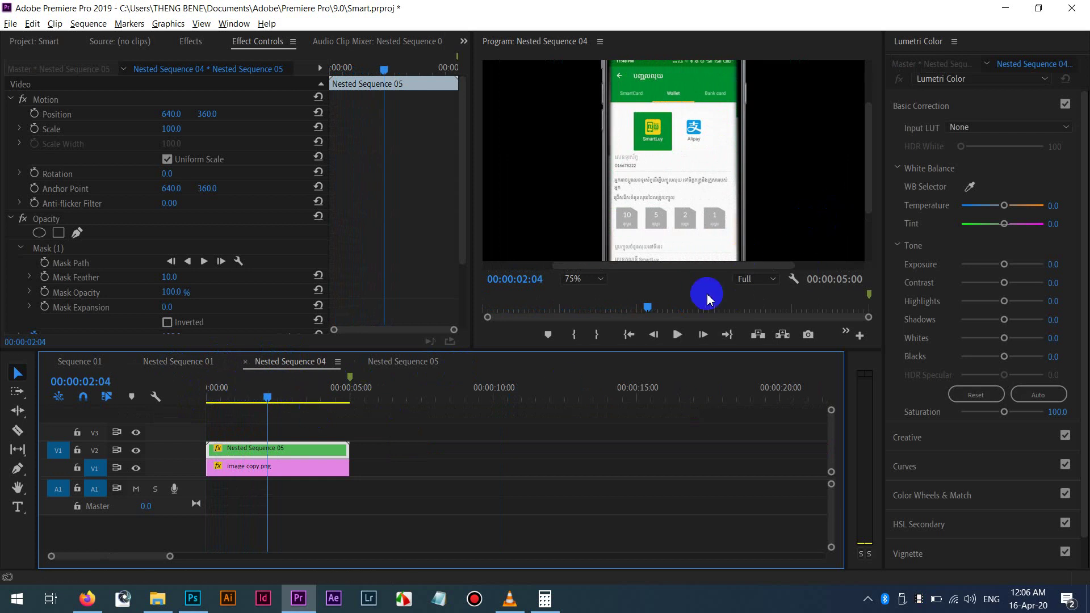
Set the program preview zoom to Fit and play Nested Sequence 04 from its start to check the phone display.
left_click(593, 277)
left_click(592, 292)
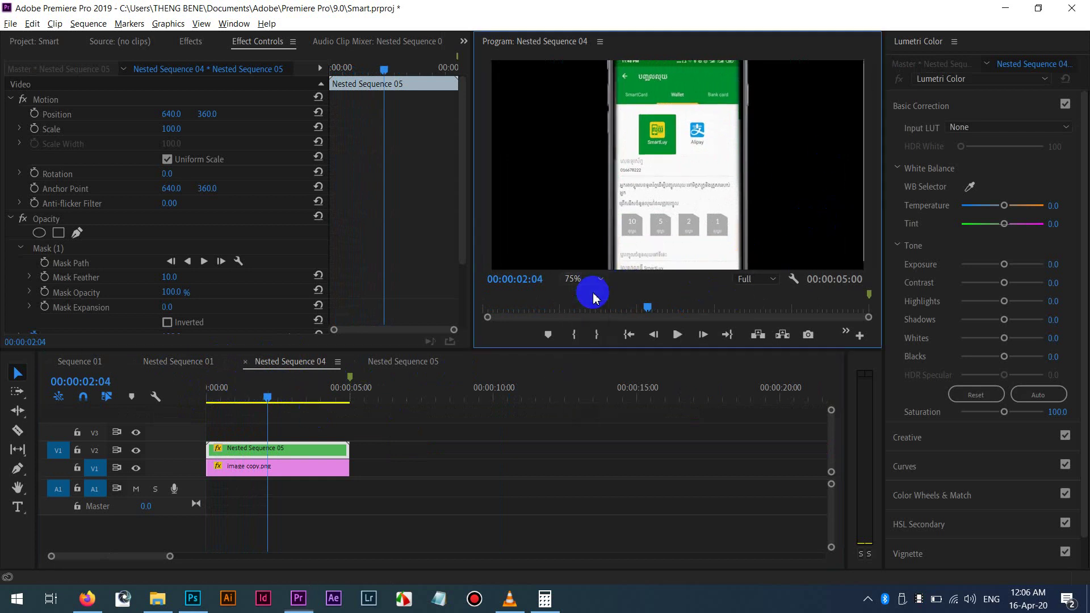
left_click_drag(215, 400, 183, 409)
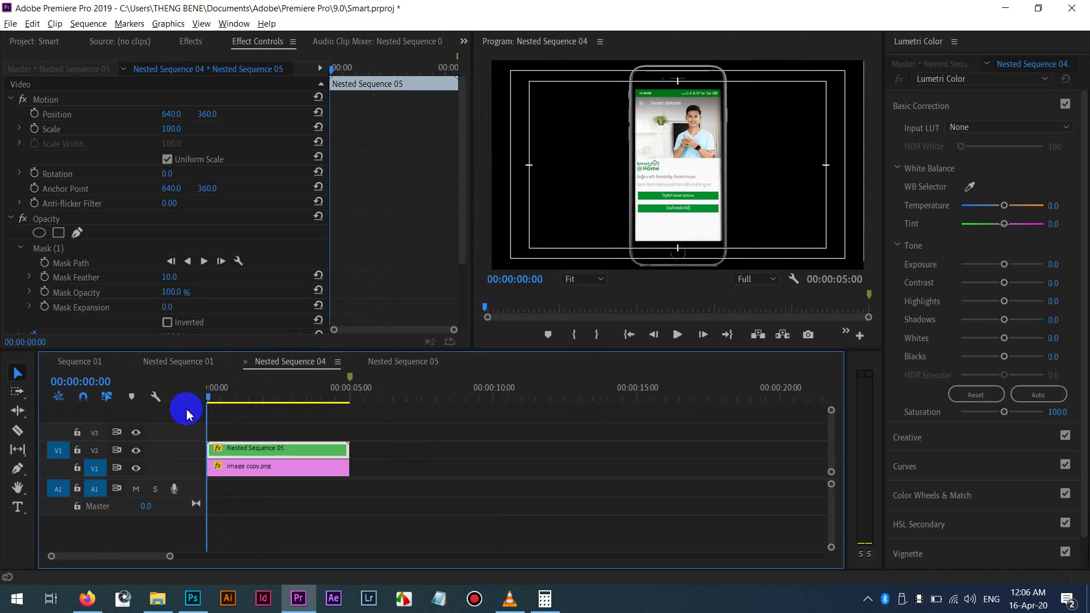
key("space")
key("space")
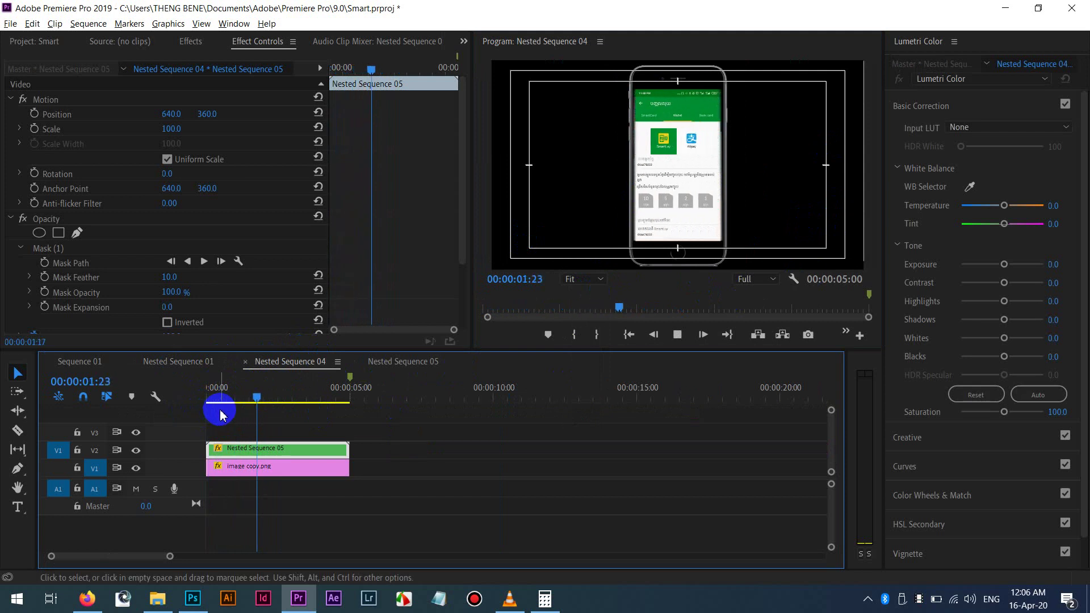
Play Sequence 01 from about 10 seconds to check when the app screen slides as the phone enters.
left_click(92, 364)
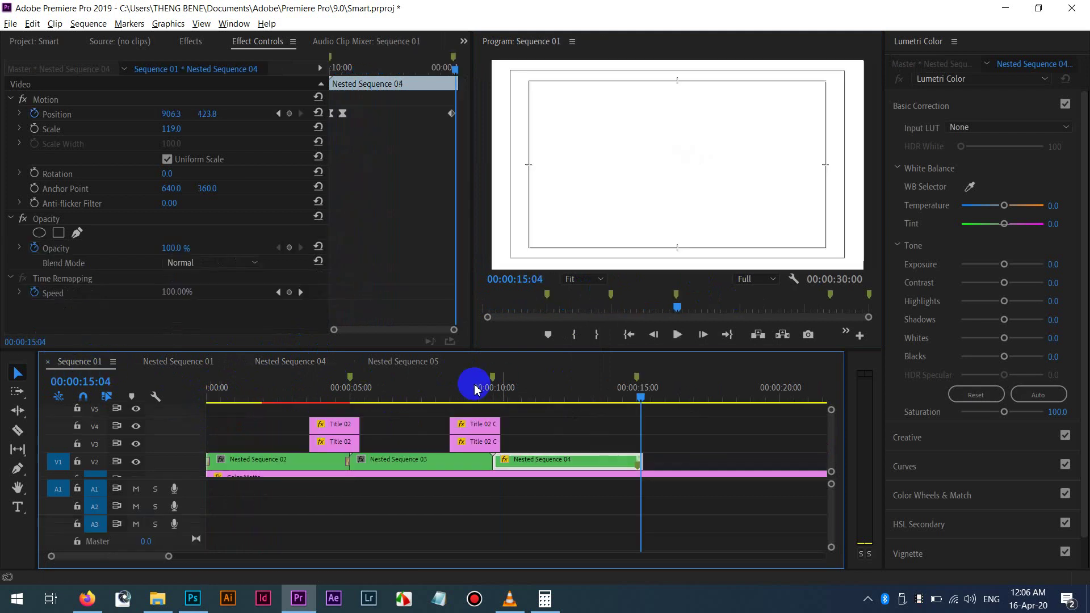
left_click_drag(625, 382, 501, 400)
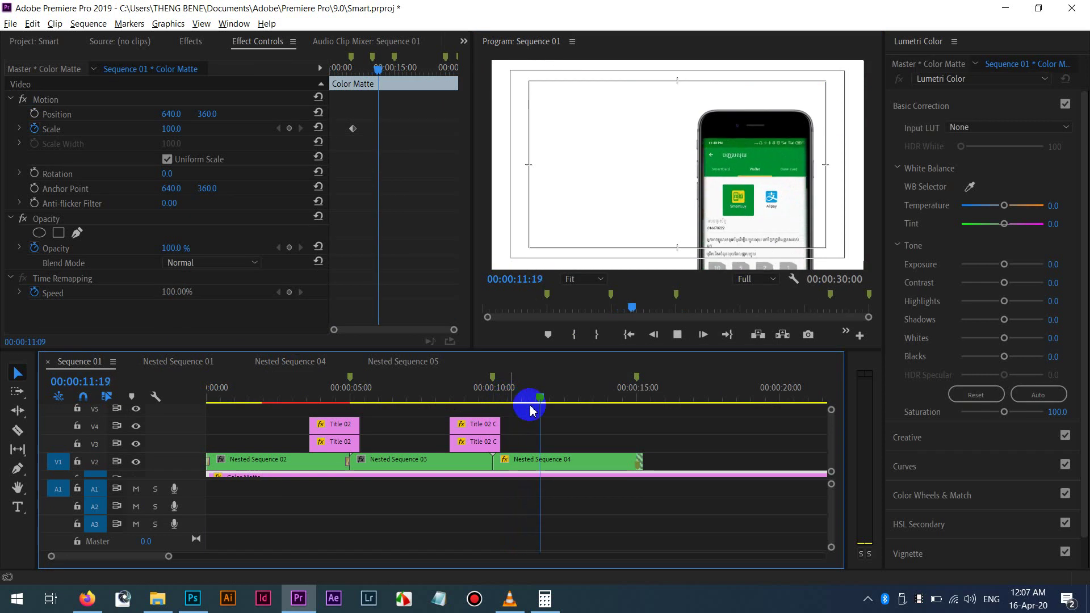
key("space")
left_click_drag(517, 399, 554, 394)
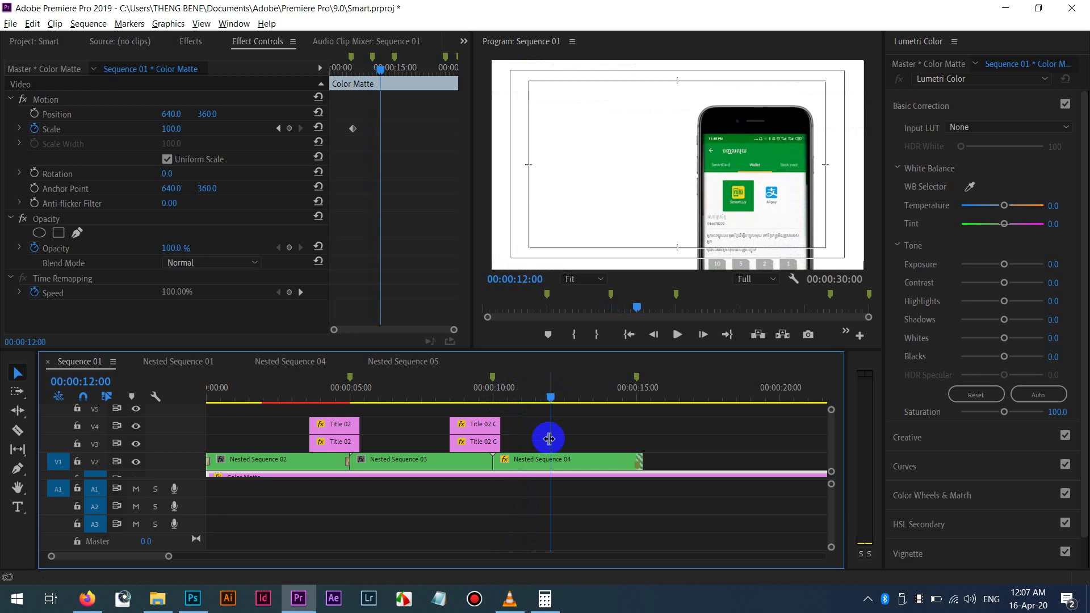
In Nested Sequence 05, shift all Position keyframes of screenshot1.jpg later so the first slide starts at 00:00:01:14.
double_click(546, 461)
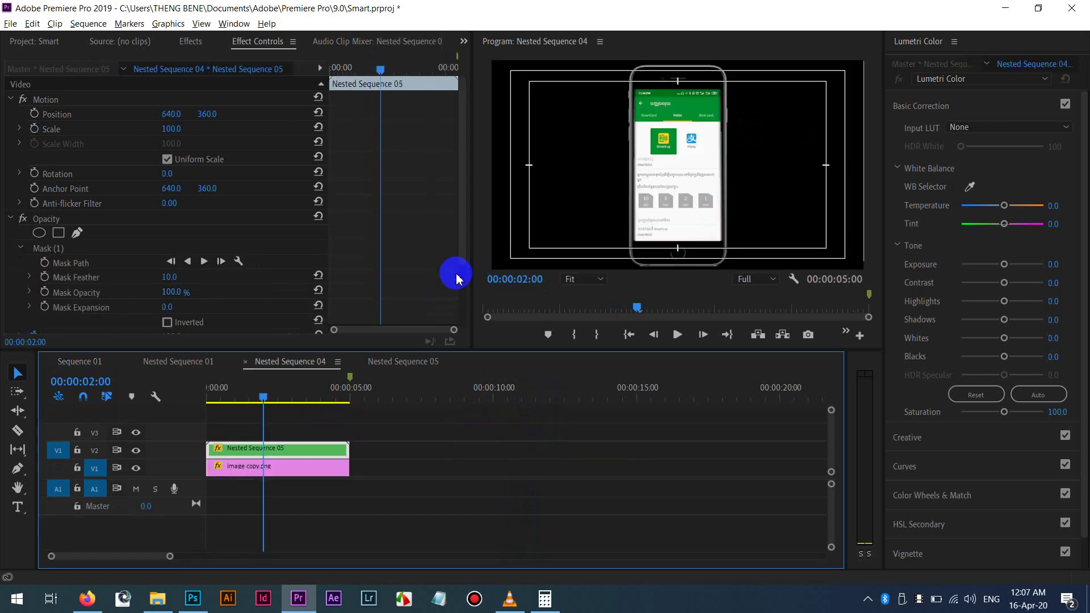
left_click(385, 361)
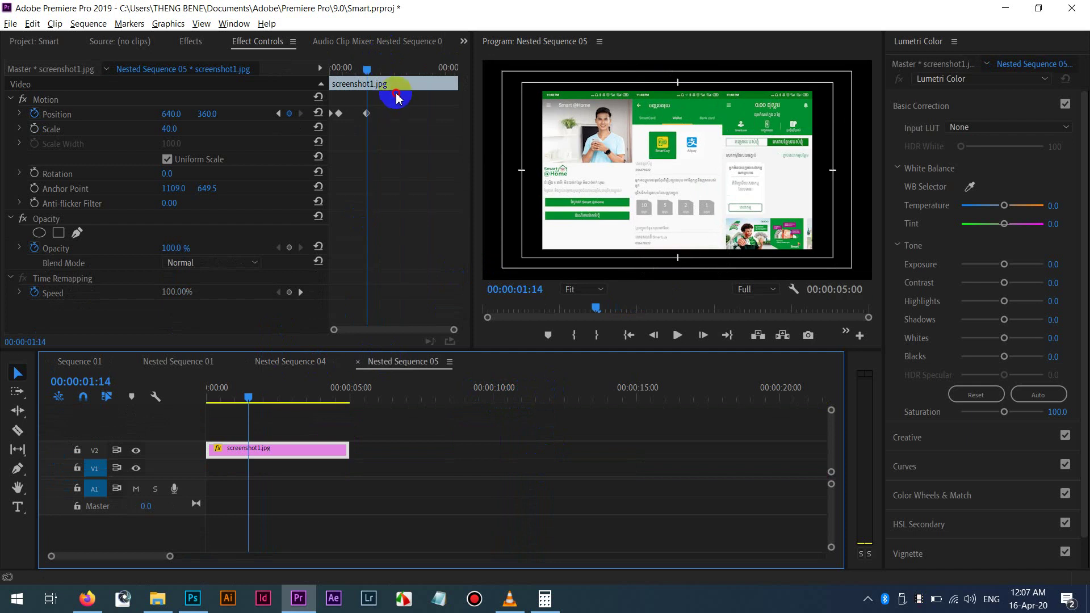
mouse_move(394, 97)
left_mouse_down()
mouse_move(356, 118)
mouse_move(399, 104)
mouse_move(407, 112)
mouse_move(395, 117)
left_mouse_up()
left_click(132, 397)
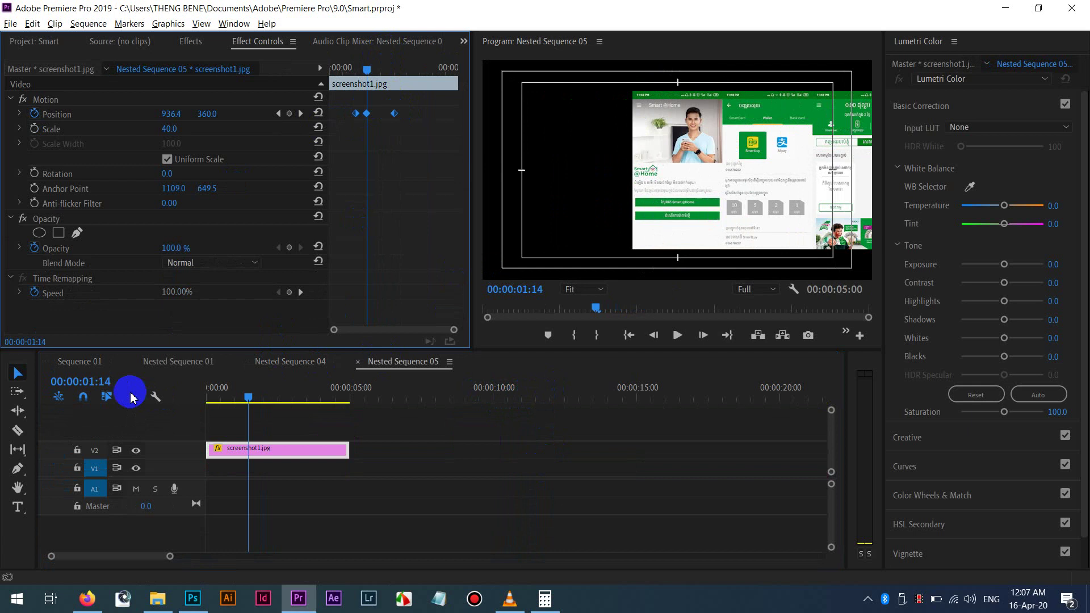
Play Sequence 01 from about 10 to 14 seconds to review the delayed slide on the phone.
left_click(97, 366)
left_click(485, 398)
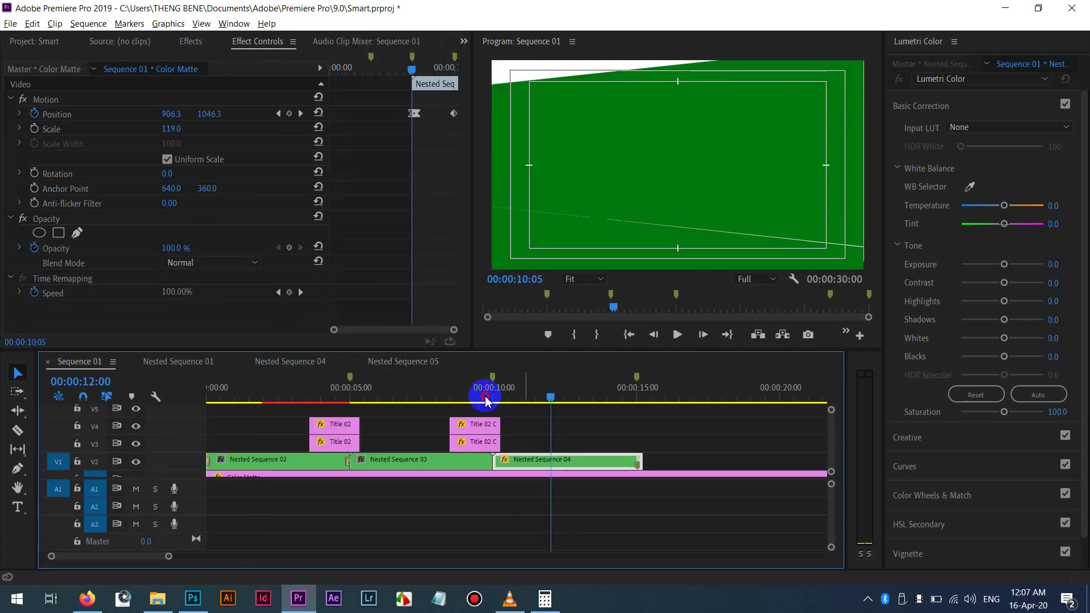
left_click_drag(486, 398, 610, 388)
left_click(351, 129)
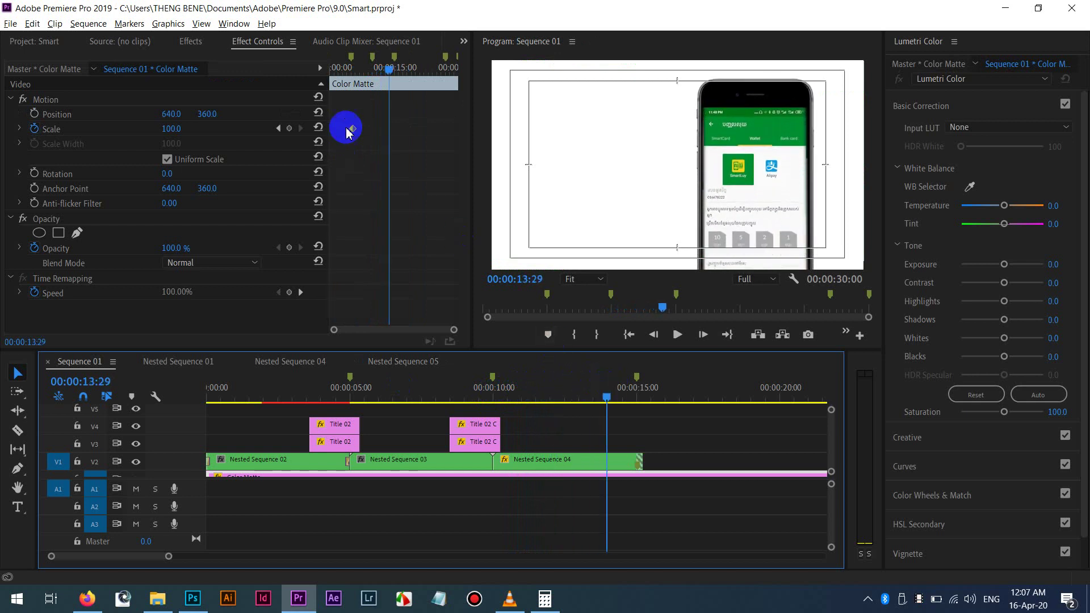
Add a Position keyframe to screenshot1.jpg in Nested Sequence 05 at 00:00:03:18, keeping the current position.
left_click(408, 361)
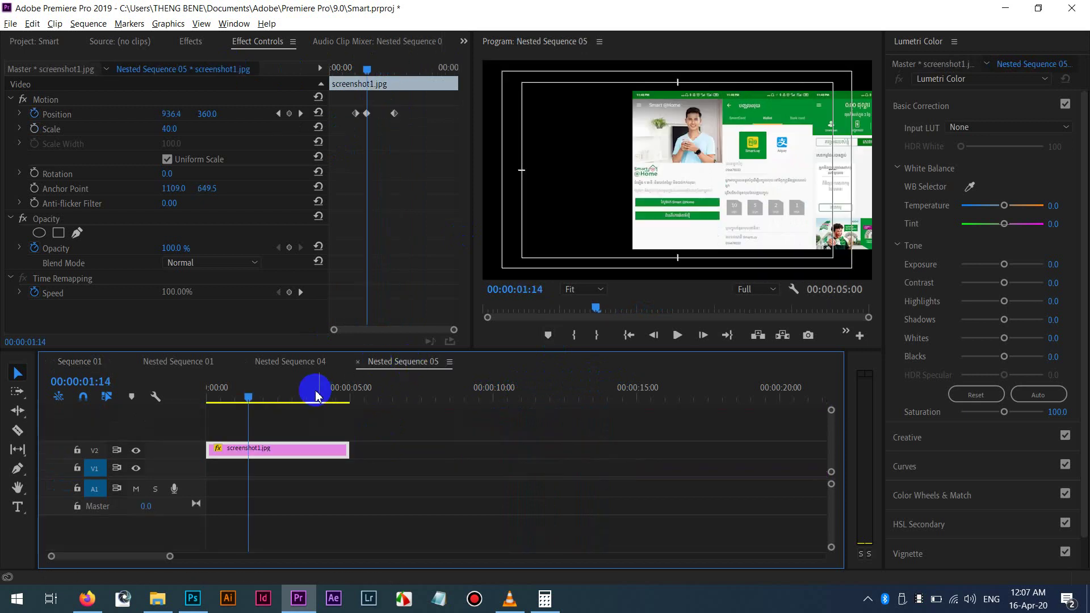
left_click_drag(251, 402, 311, 404)
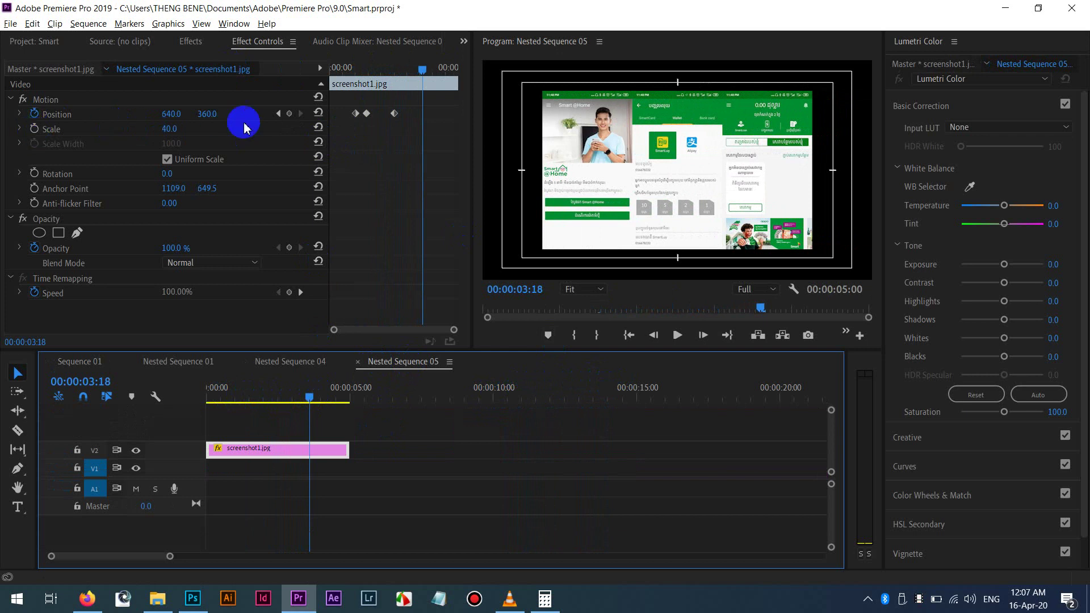
left_click(289, 114)
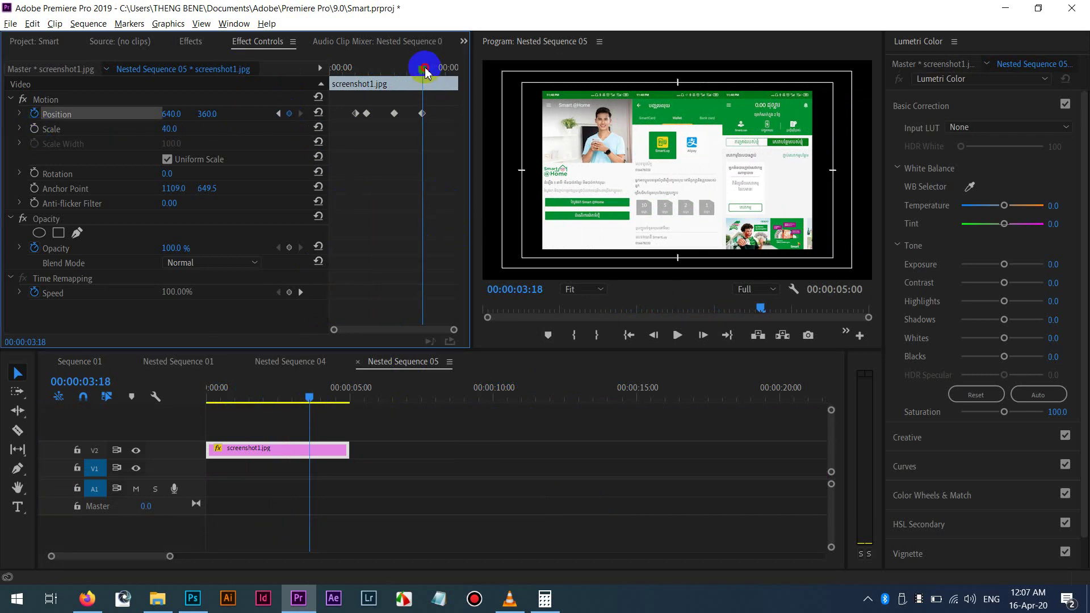
At 00:00:03:23, set the horizontal Position of screenshot1.jpg to 332 to slide the third app screen into place.
left_click_drag(426, 71, 432, 72)
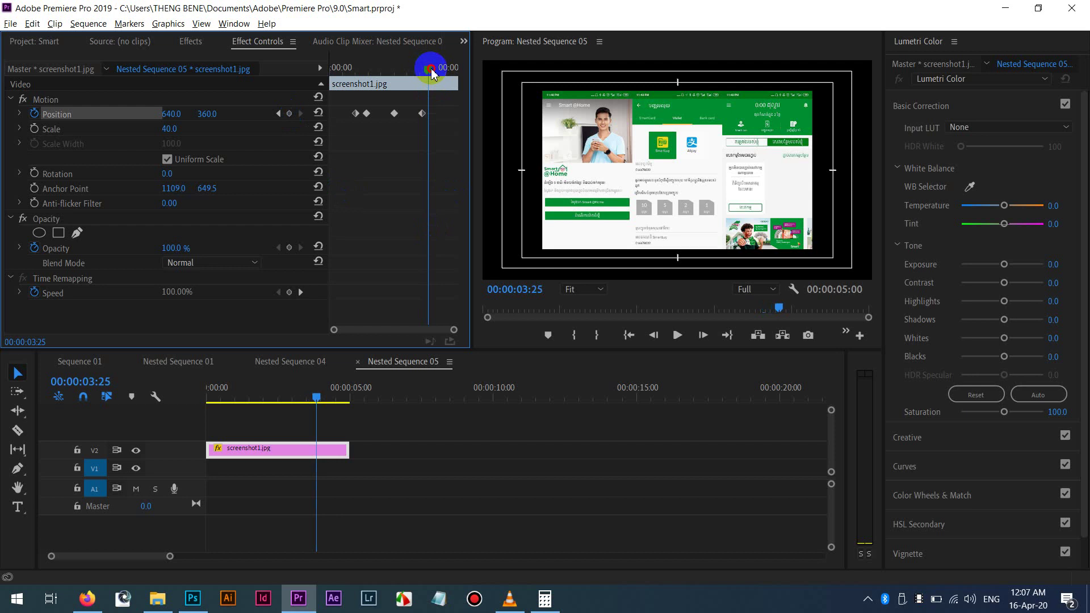
mouse_move(432, 73)
left_mouse_down()
mouse_move(444, 70)
mouse_move(427, 70)
left_mouse_up()
left_click(68, 115)
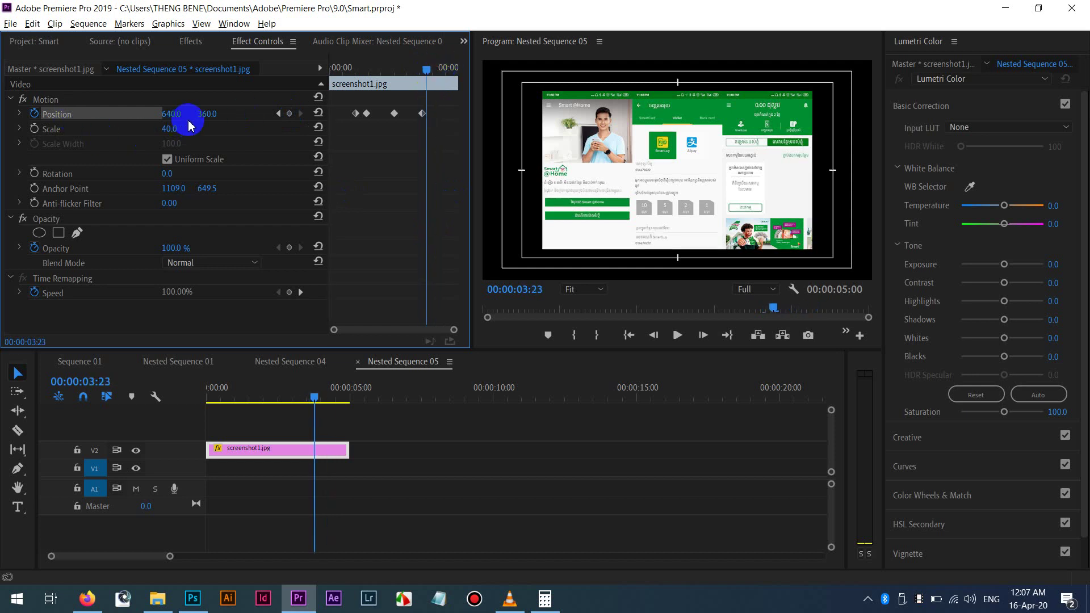
left_click_drag(138, 116, 107, 131)
left_click(118, 292)
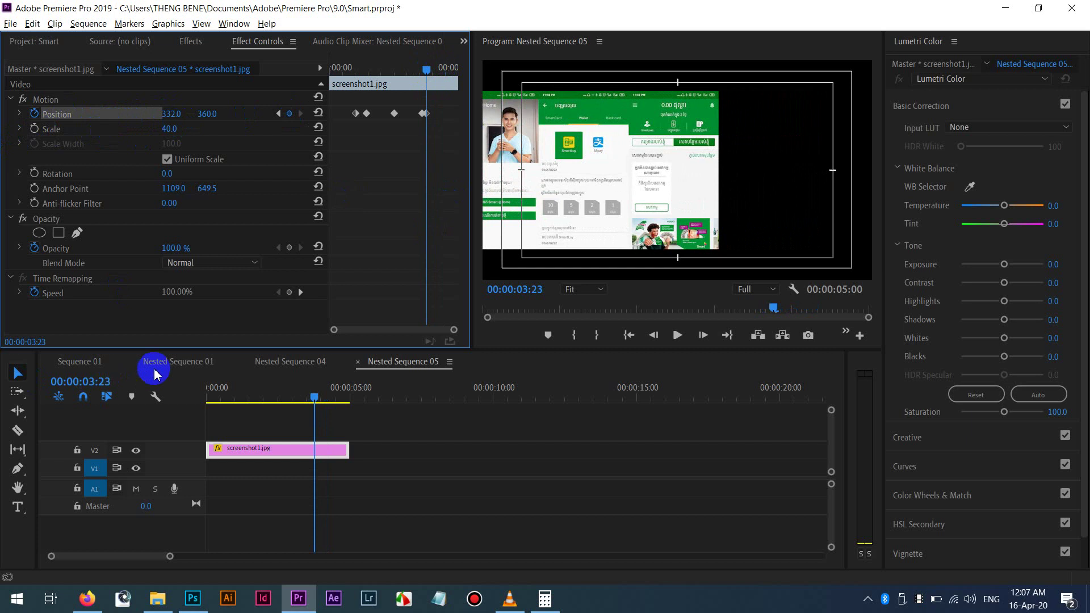
View Nested Sequence 04 at about 00:00:04:05 to check the third app screen's alignment in the phone display.
left_click(304, 369)
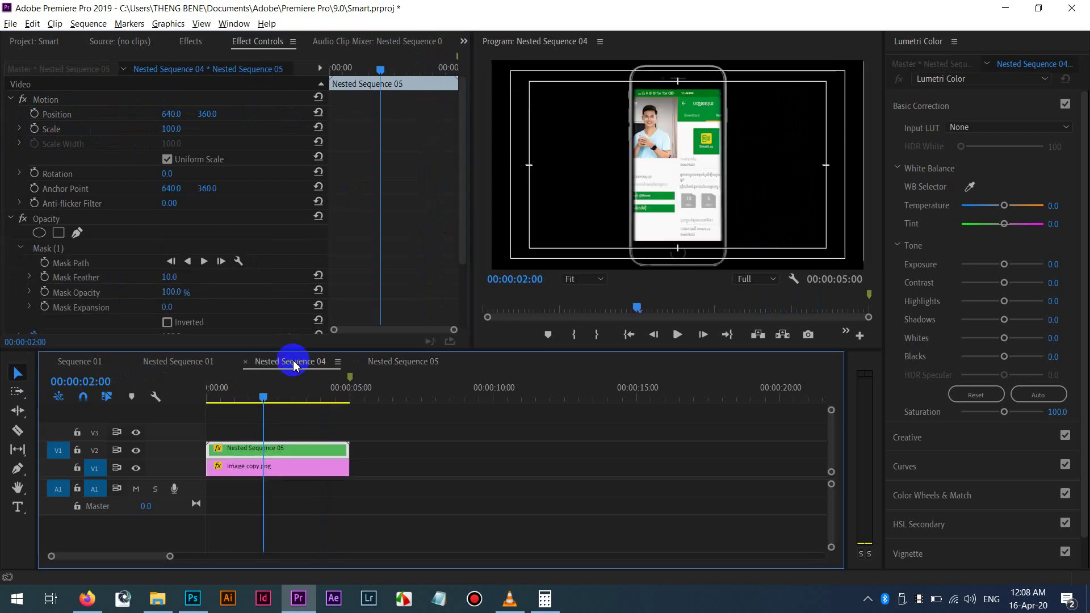
left_click(370, 362)
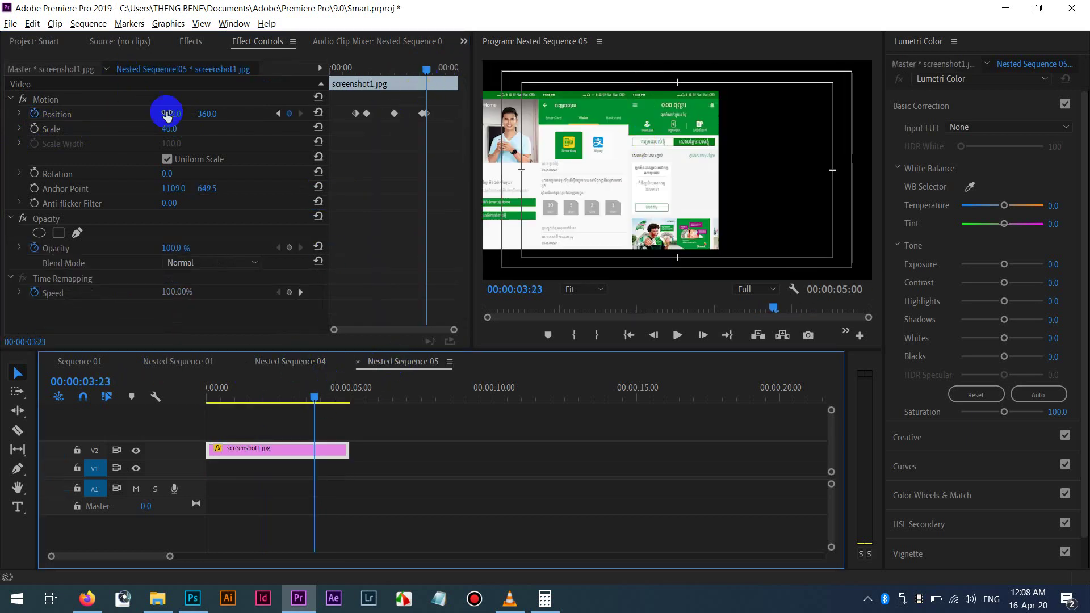
left_click(290, 360)
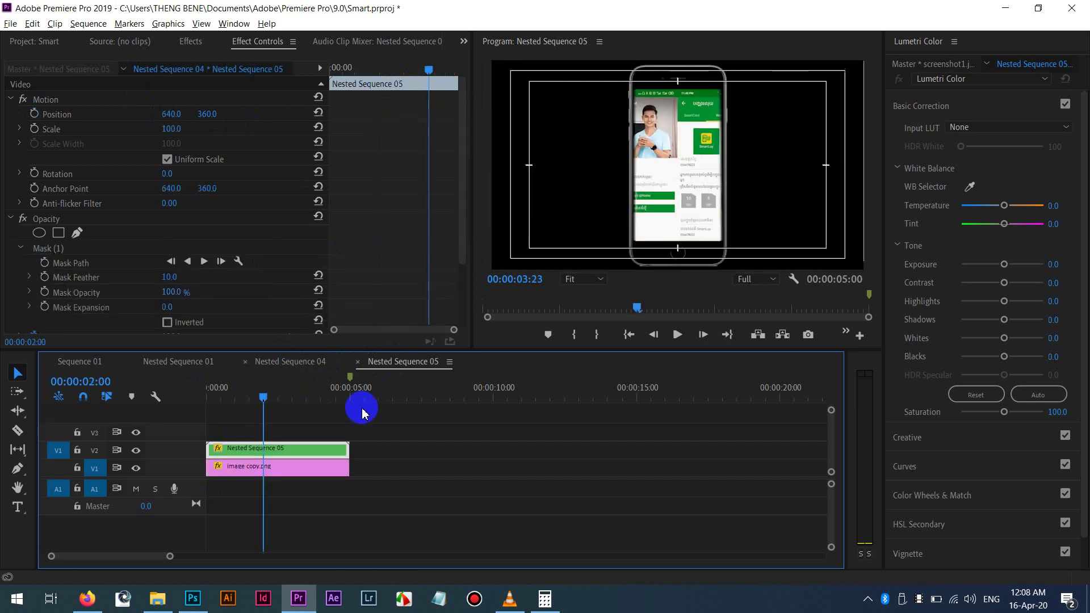
left_click_drag(262, 401, 332, 396)
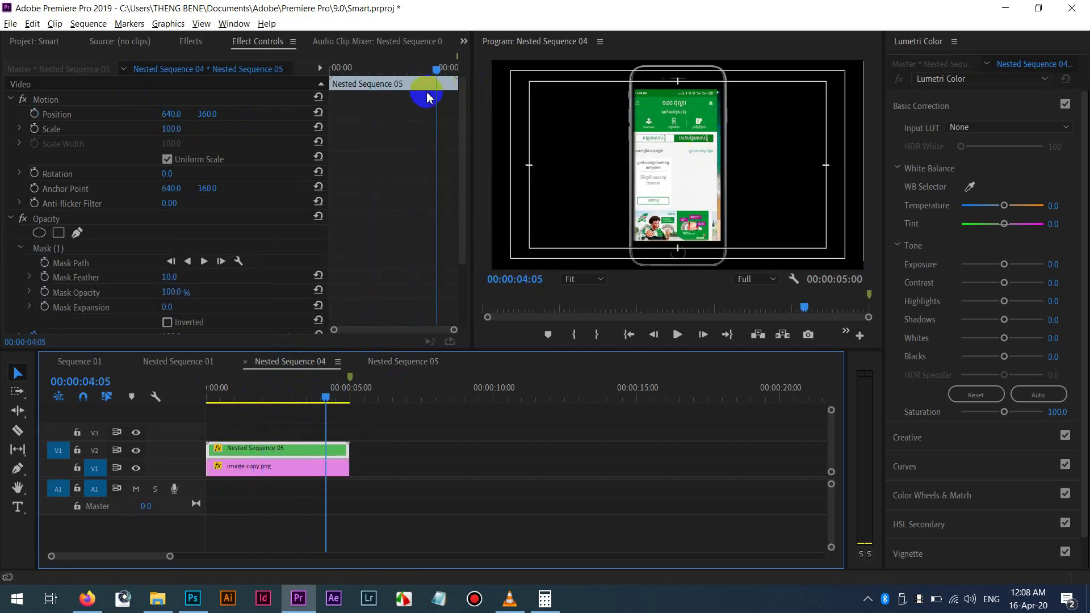
Correct the horizontal Position of screenshot1.jpg at 00:00:03:23 to 344 and check its alignment within the phone in Nested Sequence 04.
left_click(382, 362)
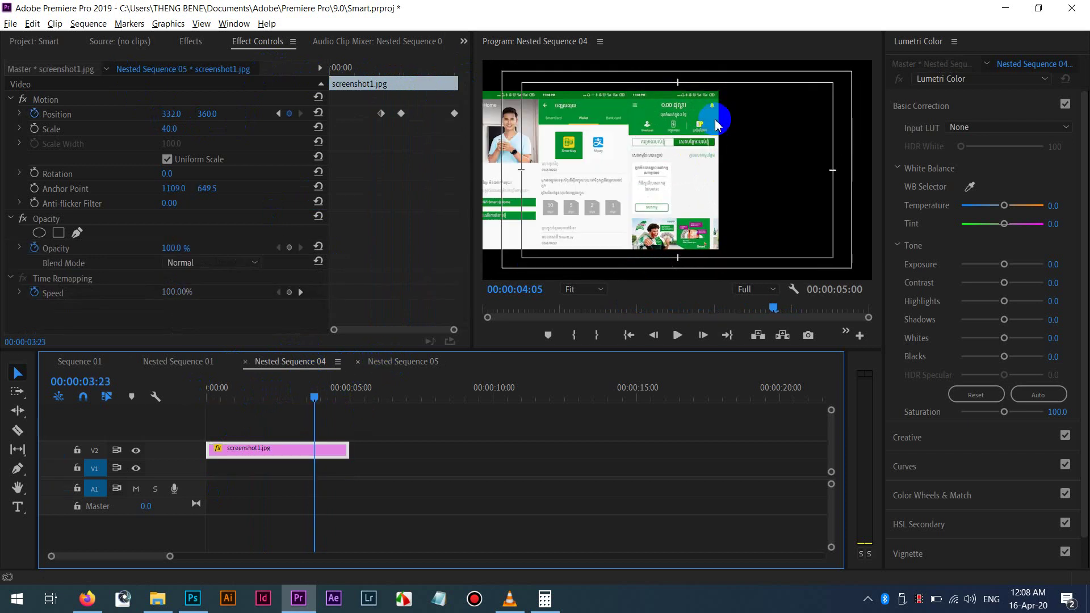
left_click(221, 114)
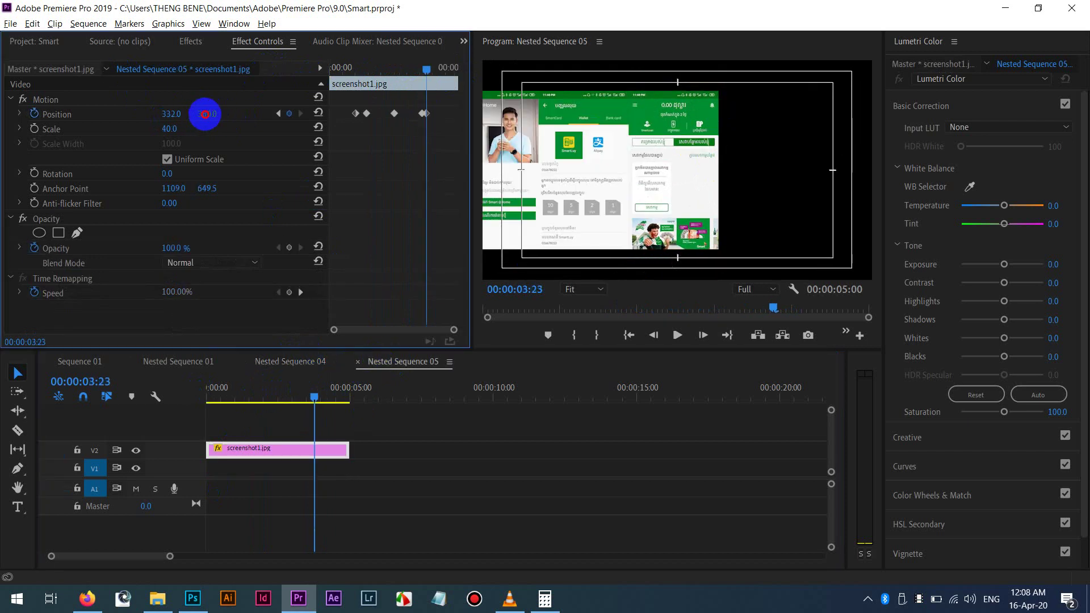
left_click_drag(205, 114, 174, 109)
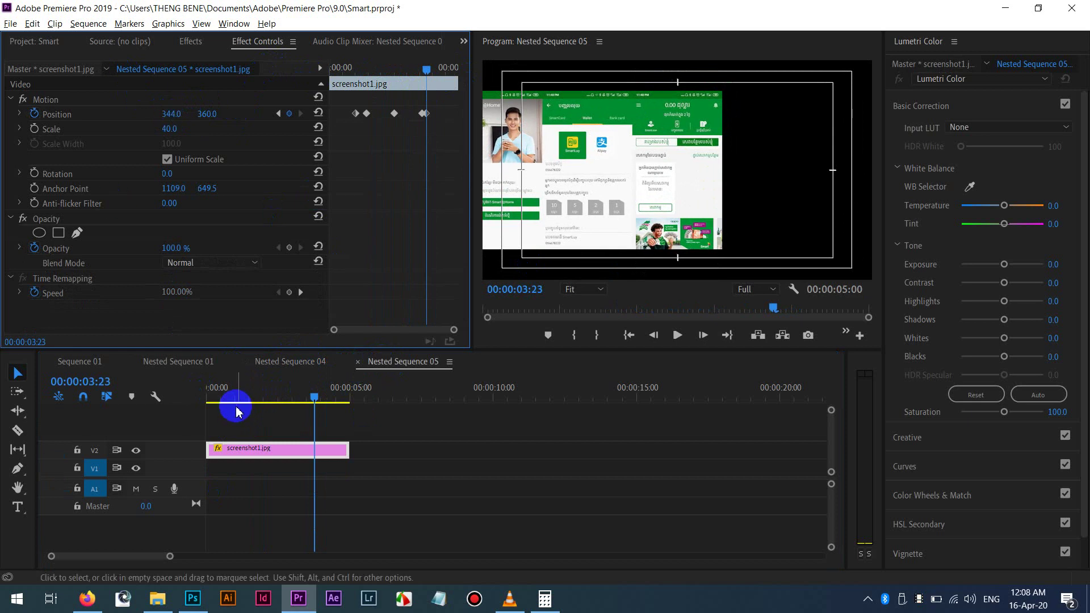
left_click(294, 361)
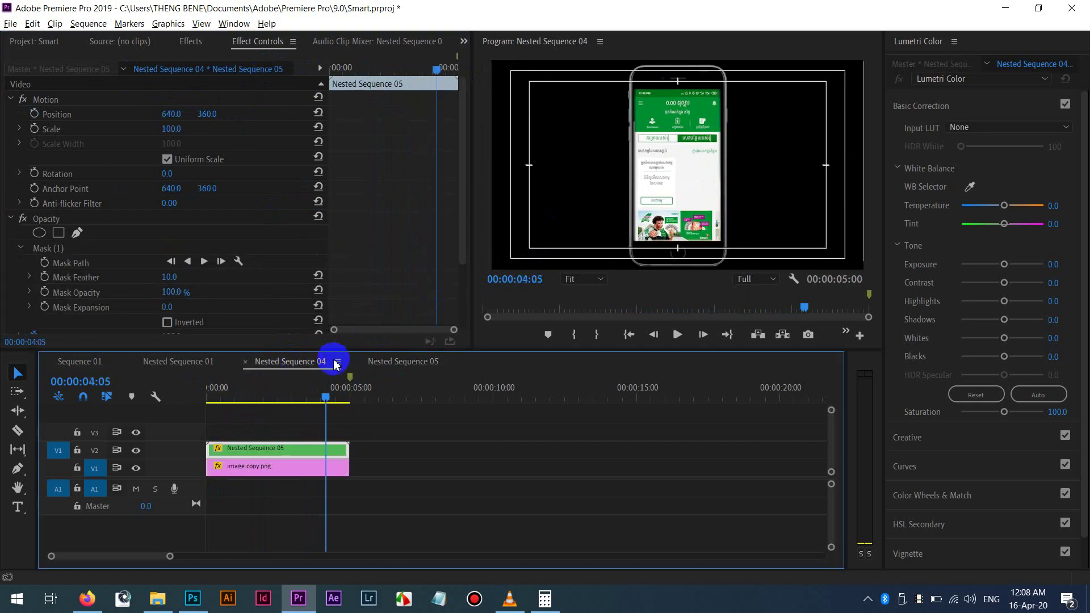
left_click(320, 404)
Play the Nested Sequence 04 section of Sequence 01 to check both screen slides on the phone.
left_click(84, 362)
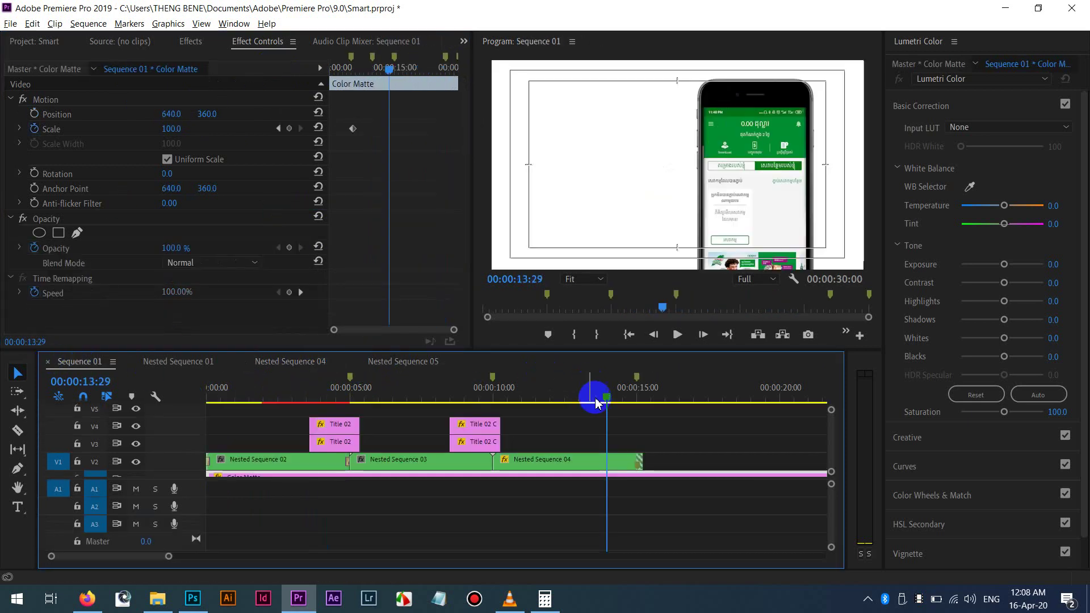
left_click(526, 402)
left_click_drag(526, 402, 501, 405)
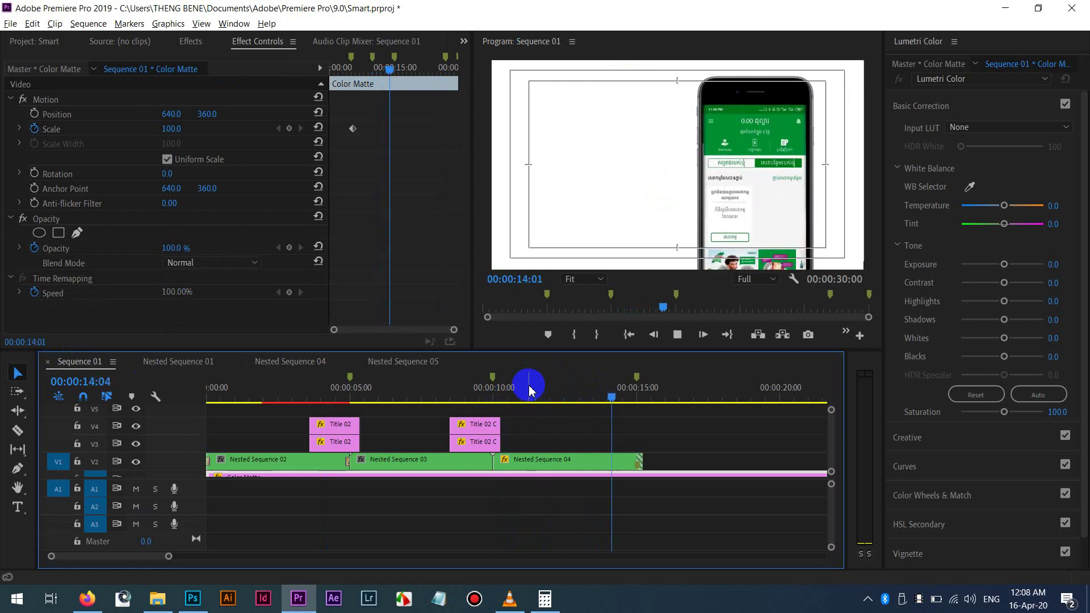
key("space")
left_click(603, 461)
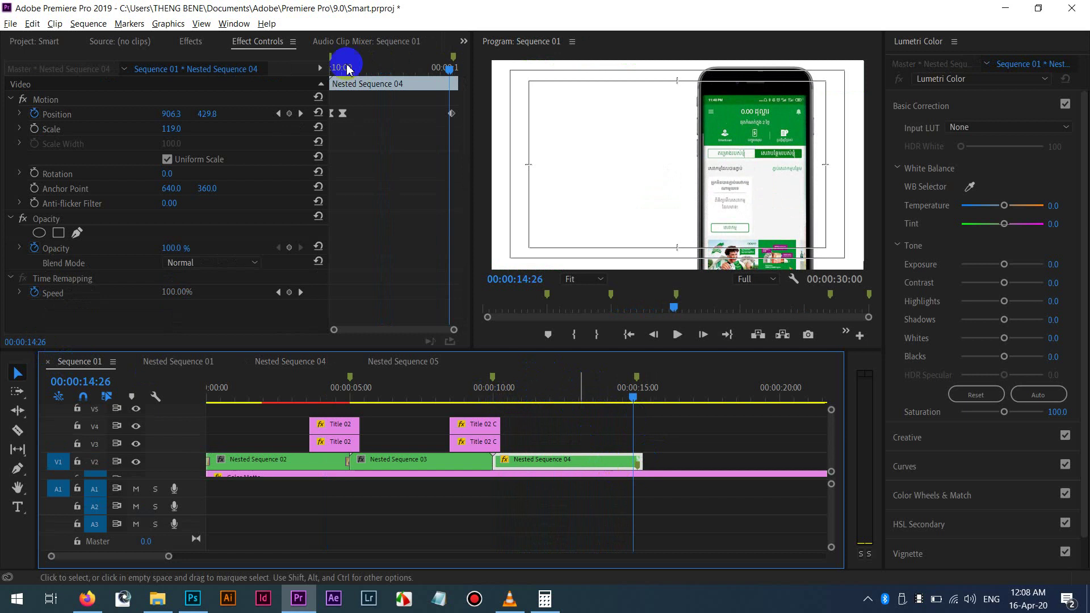
Slow the second slide of screenshot1.jpg in Nested Sequence 05 by moving its last Position keyframe to 00:00:04:15, previewing the timing.
double_click(559, 461)
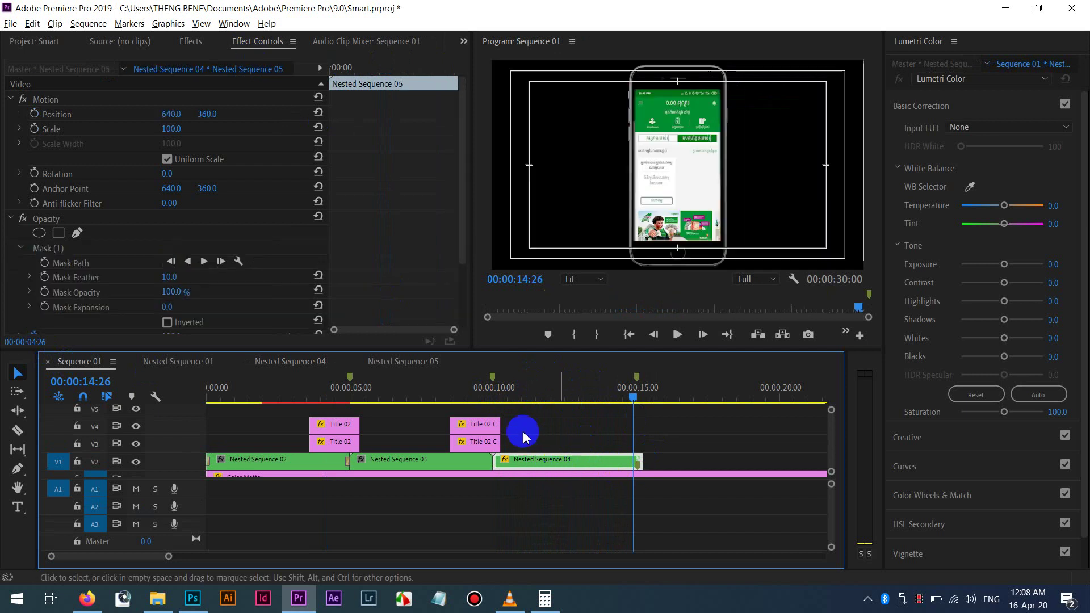
left_click(389, 367)
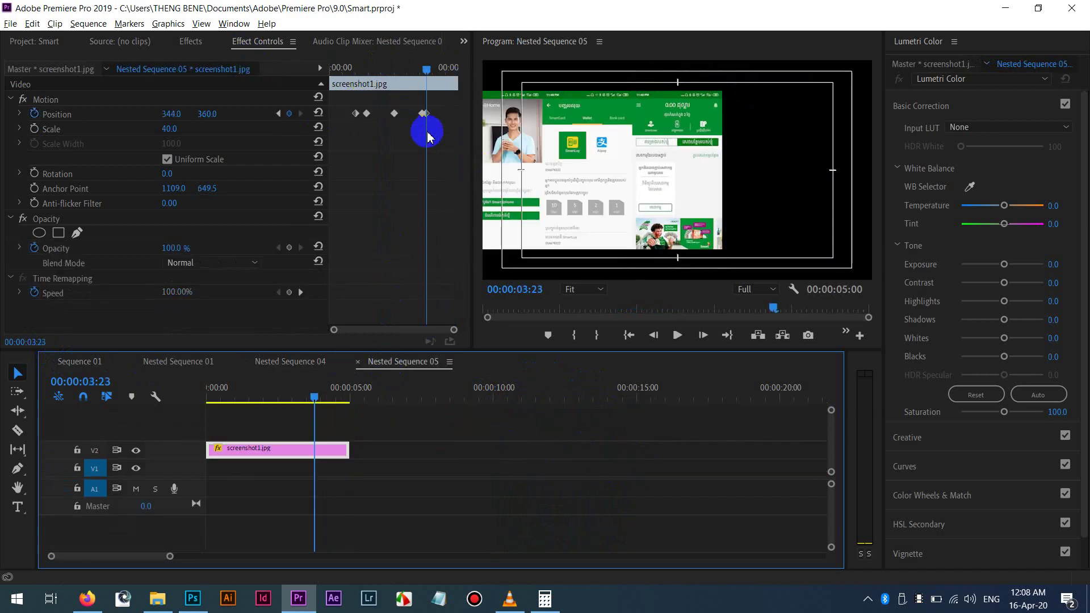
left_click_drag(429, 118, 436, 117)
key("space")
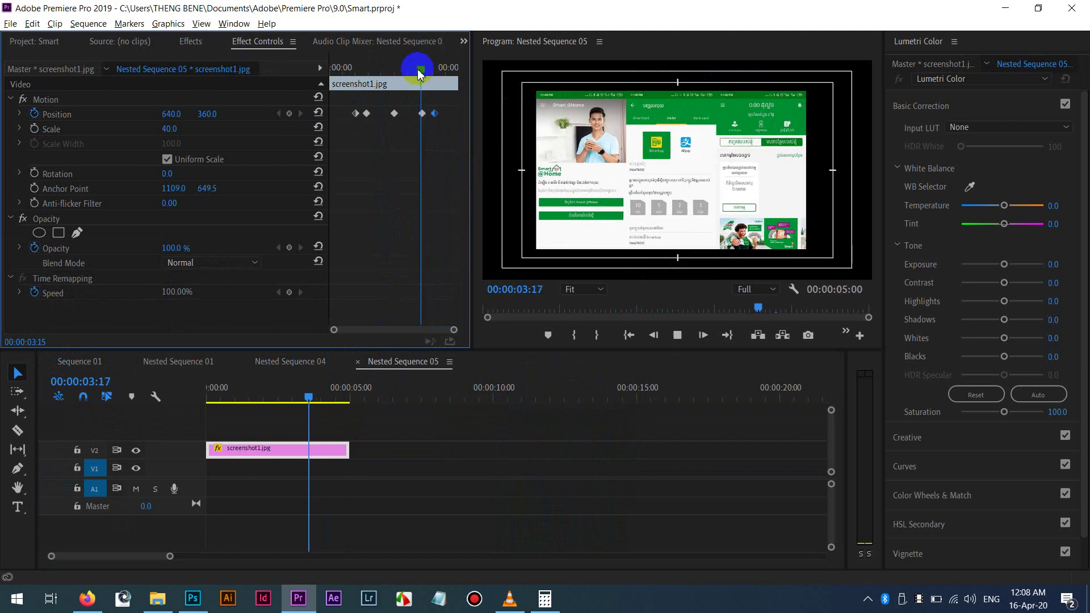
left_click_drag(435, 68, 340, 68)
key("space")
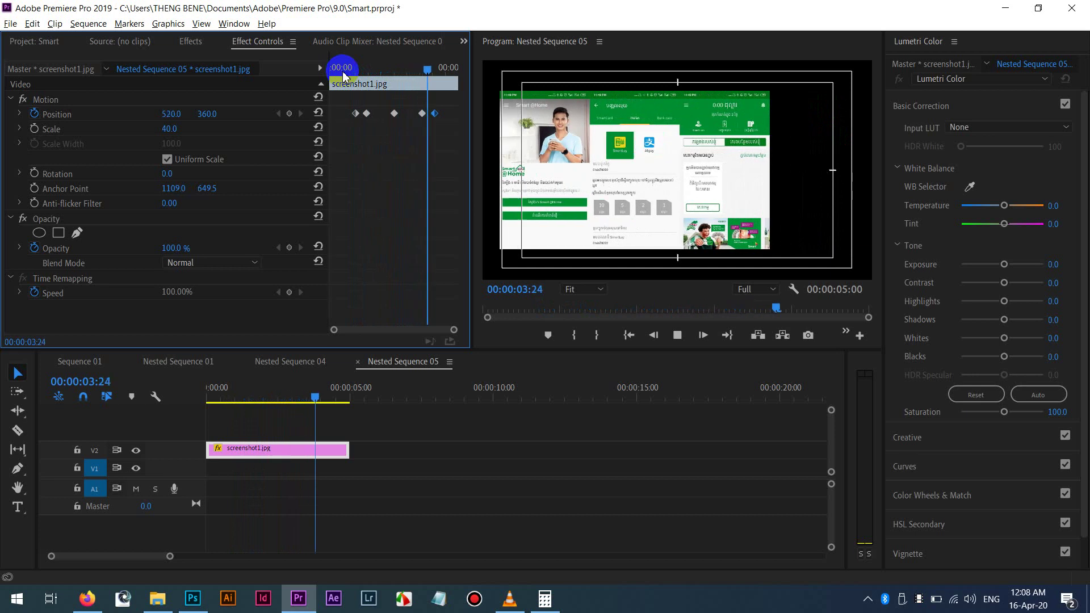
left_click(369, 113)
left_click_drag(437, 121, 446, 119)
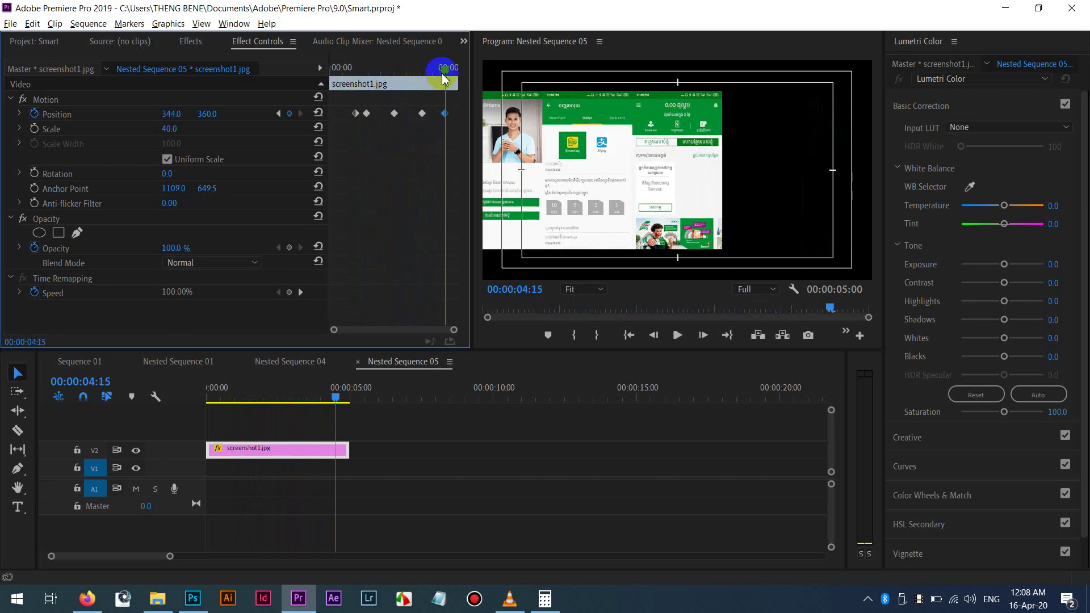
left_click_drag(444, 78, 327, 67)
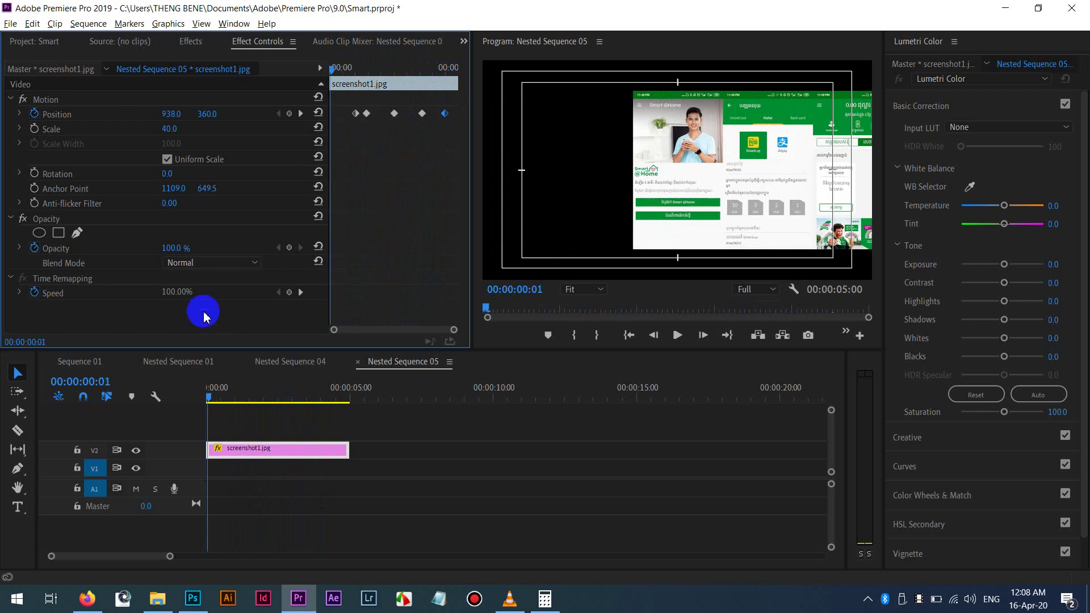
Play Sequence 01 from about 10 seconds and trim the end of Nested Sequence 04 to the marker at 15 seconds.
left_click(79, 362)
left_click(494, 386)
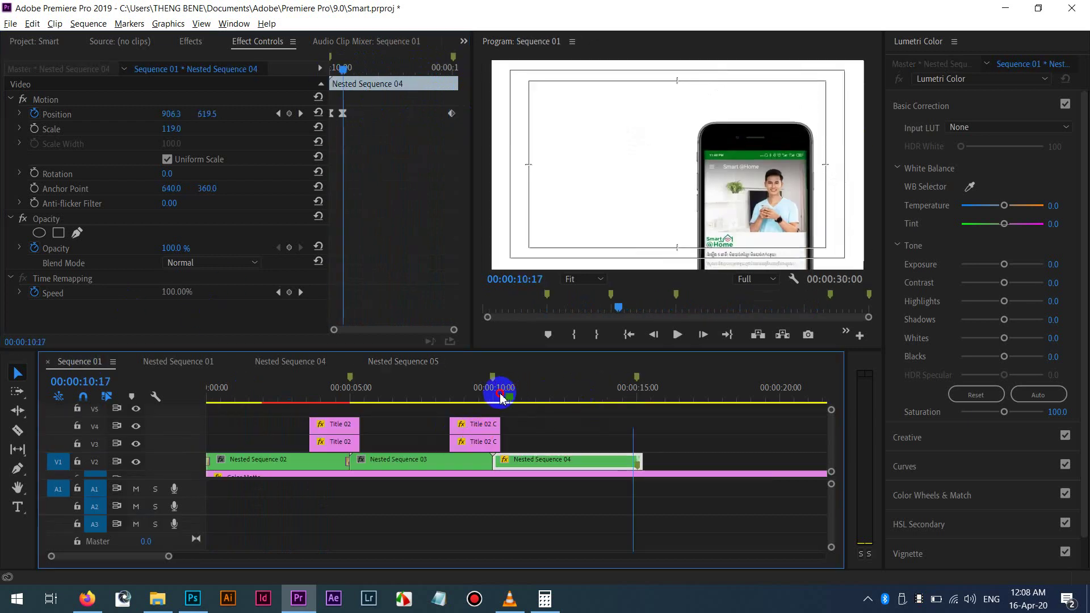
key("space")
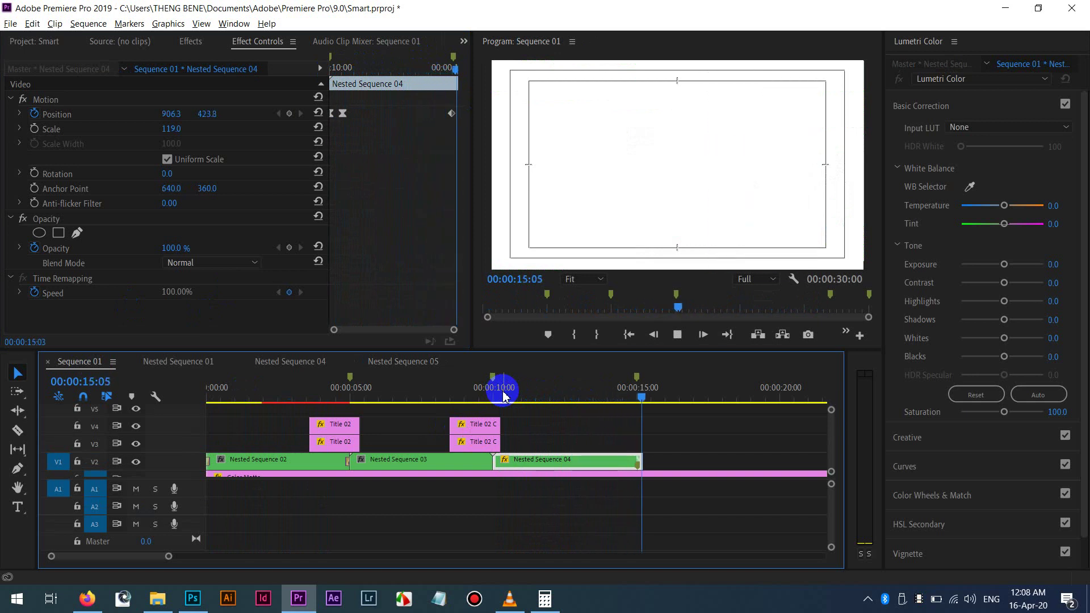
key("space")
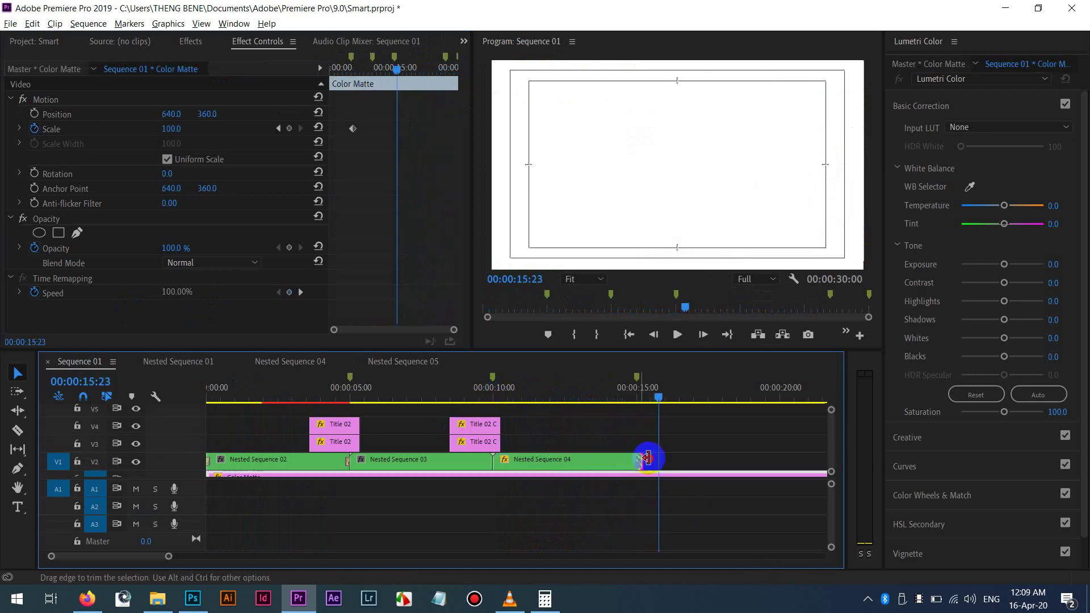
left_click_drag(647, 459, 696, 450)
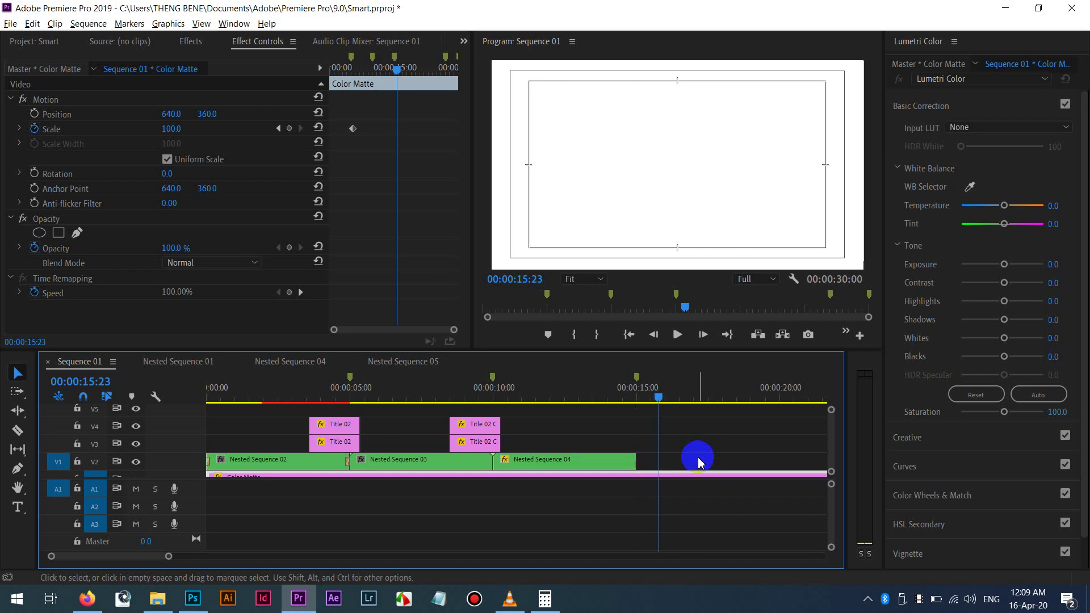